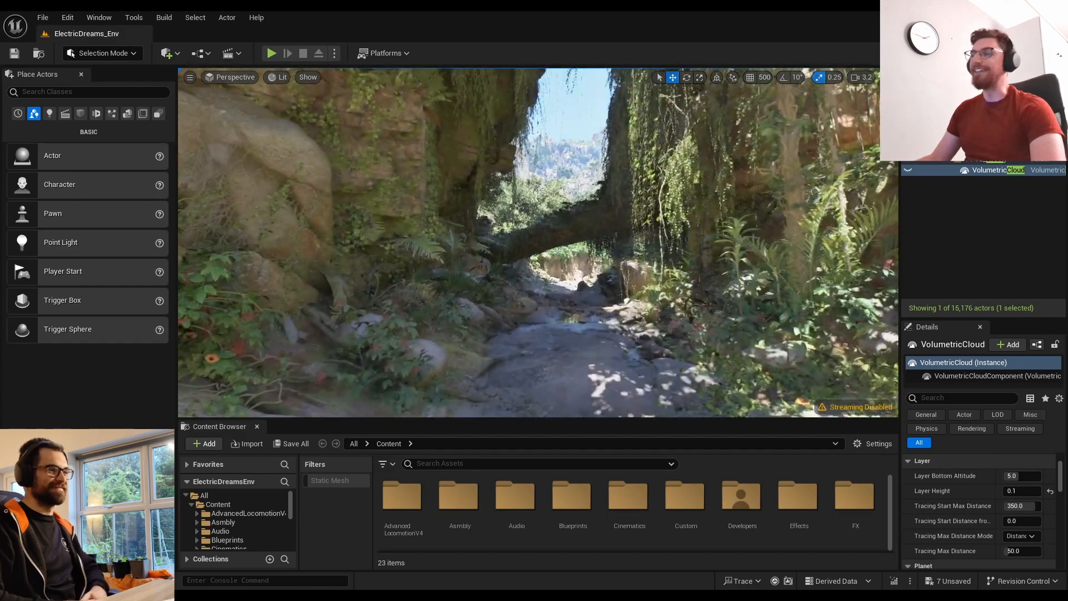
# - Find the post-process volume in the PPVs_cloudy folder using "Post" and set its exposure Min EV100 and Max EV100 to 11
pyautogui.press('w')
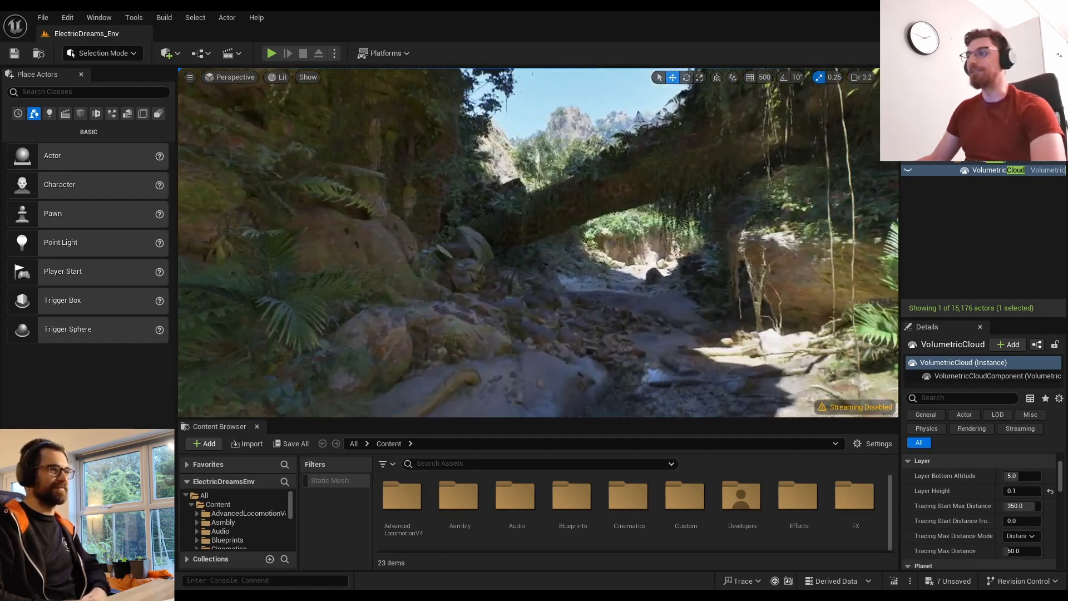
pyautogui.press('w')
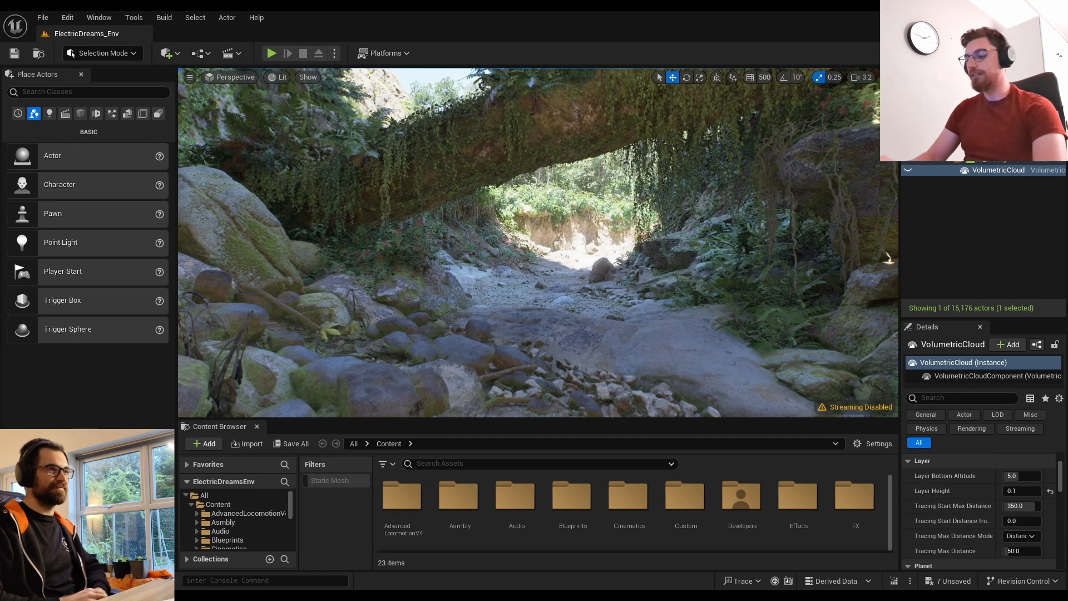
pyautogui.write('Post')
pyautogui.click(995, 227)
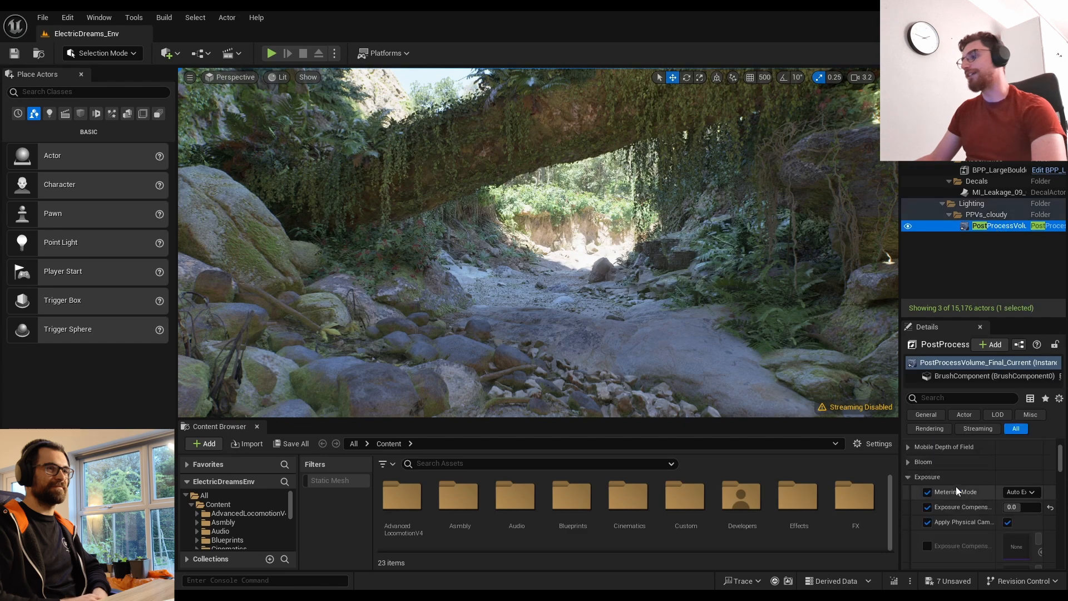
pyautogui.scroll(-3, 969, 505)
pyautogui.write('11')
pyautogui.press('Return')
# - Fly back under the fallen log and along the rocky stream bed to examine the exposure in shaded and sunlit areas
pyautogui.moveTo(568, 292); pyautogui.dragTo(568, 292, button='right')
pyautogui.press('s')
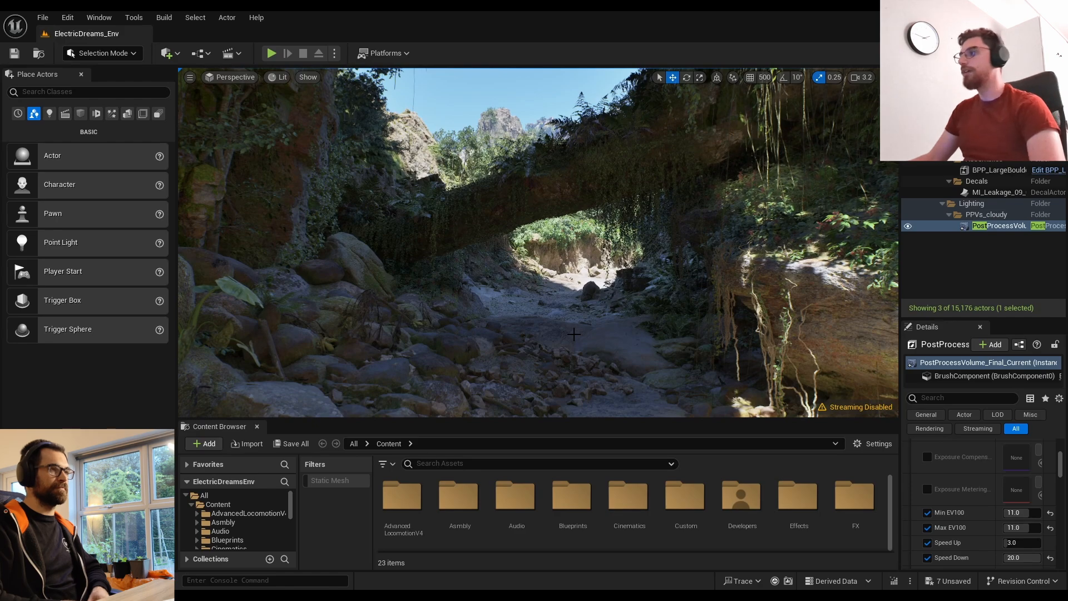
pyautogui.press('w')
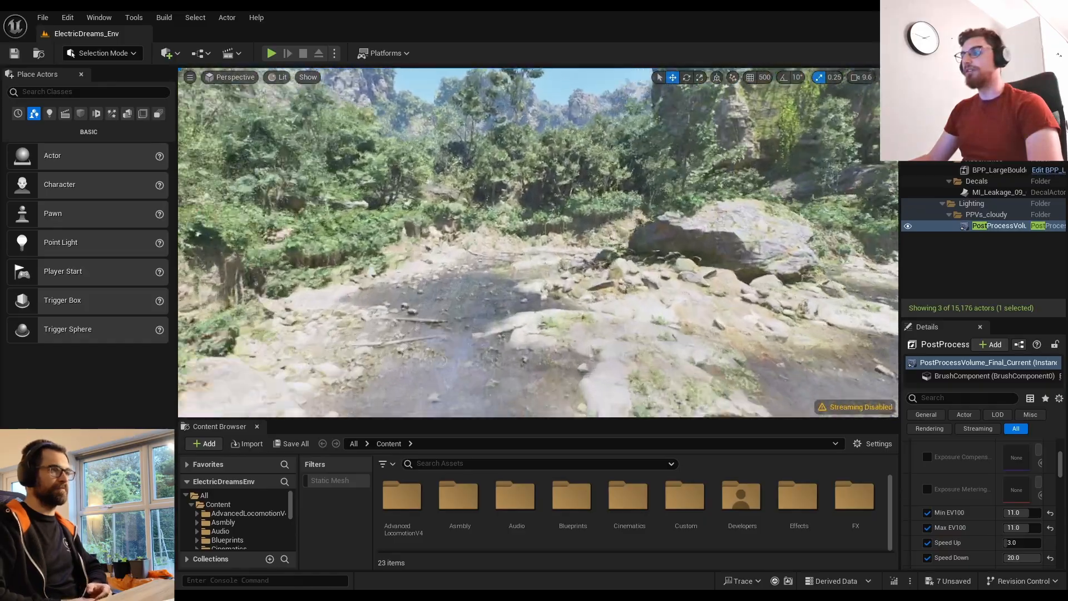
pyautogui.moveTo(538, 242); pyautogui.dragTo(770, 260, button='right')
pyautogui.press('w')
pyautogui.press('w')
pyautogui.press('w')
pyautogui.scroll(-1, 779, 253)
pyautogui.press('w')
pyautogui.press('w')
pyautogui.moveTo(549, 320); pyautogui.dragTo(549, 320, button='right')
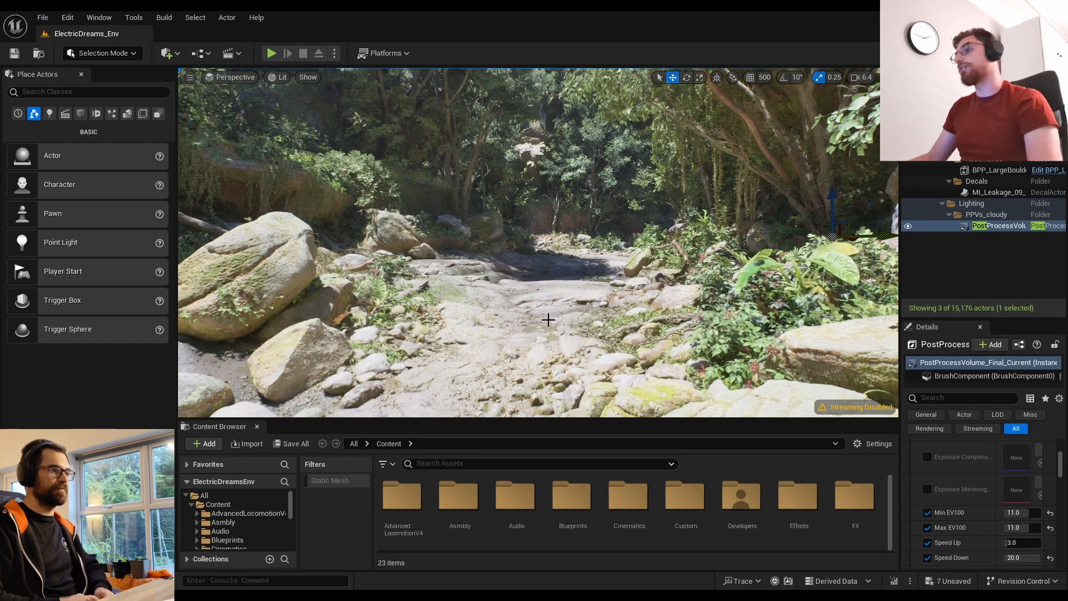
# - Filter the scene actors by "volu", select the VolumetricCloud actor and turn on its visibility
pyautogui.click(990, 226)
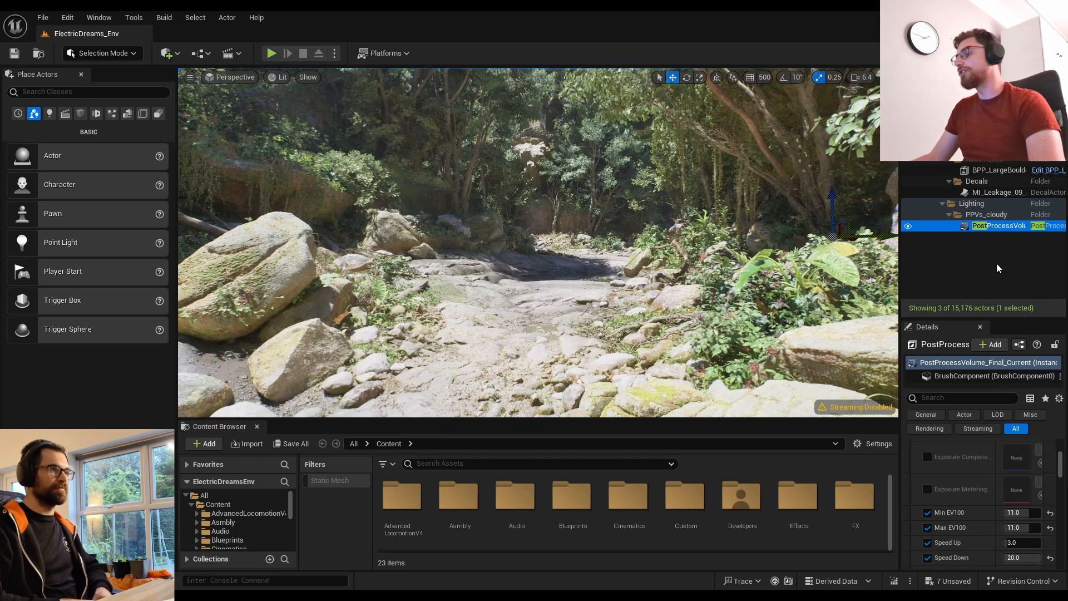
pyautogui.click(999, 239)
pyautogui.click(999, 226)
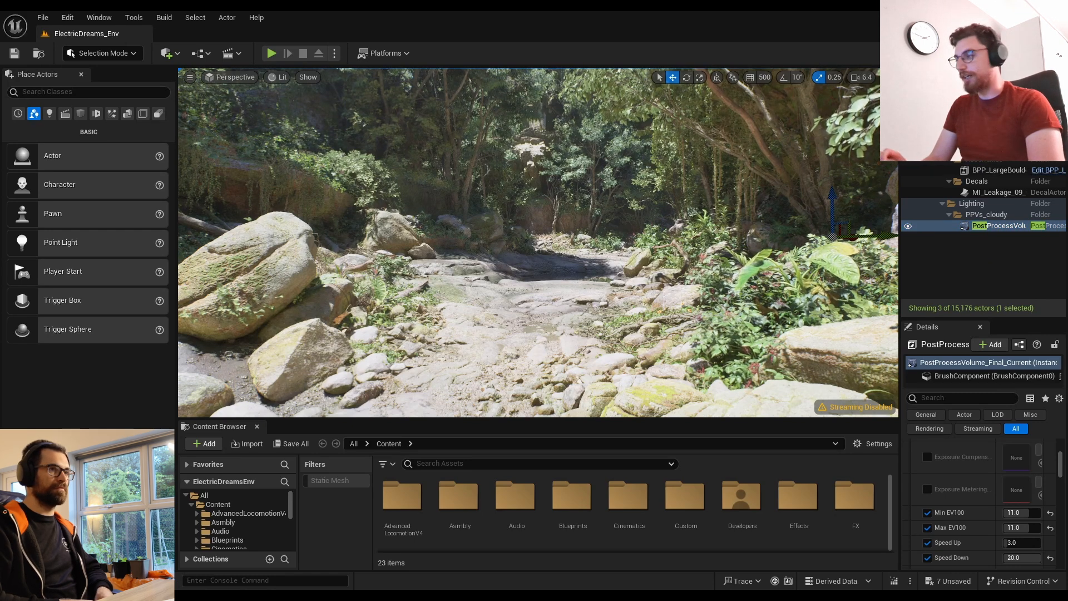
pyautogui.write('volu')
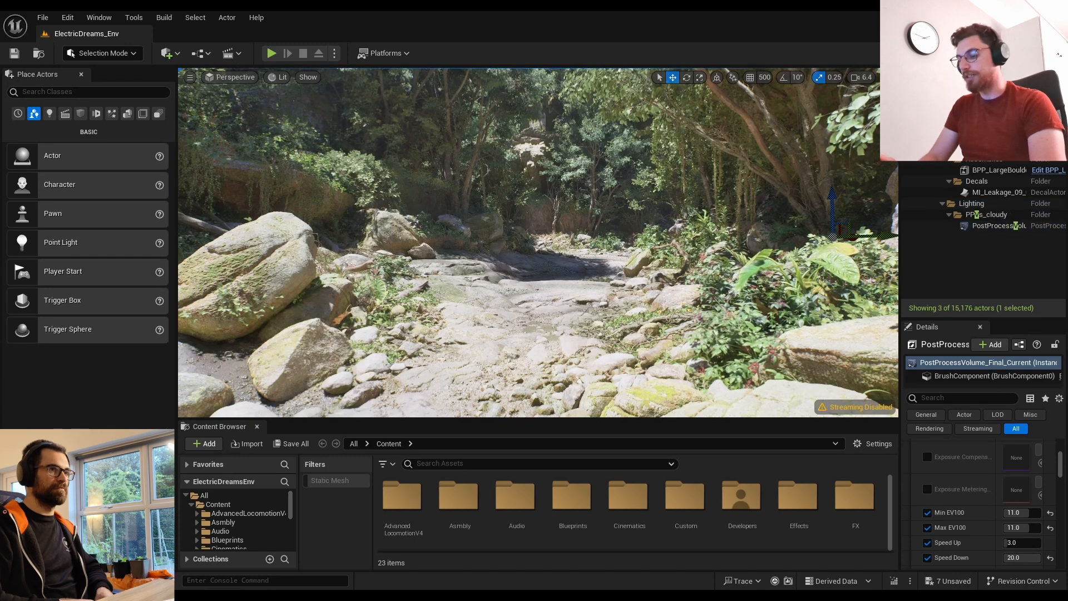
pyautogui.click(994, 176)
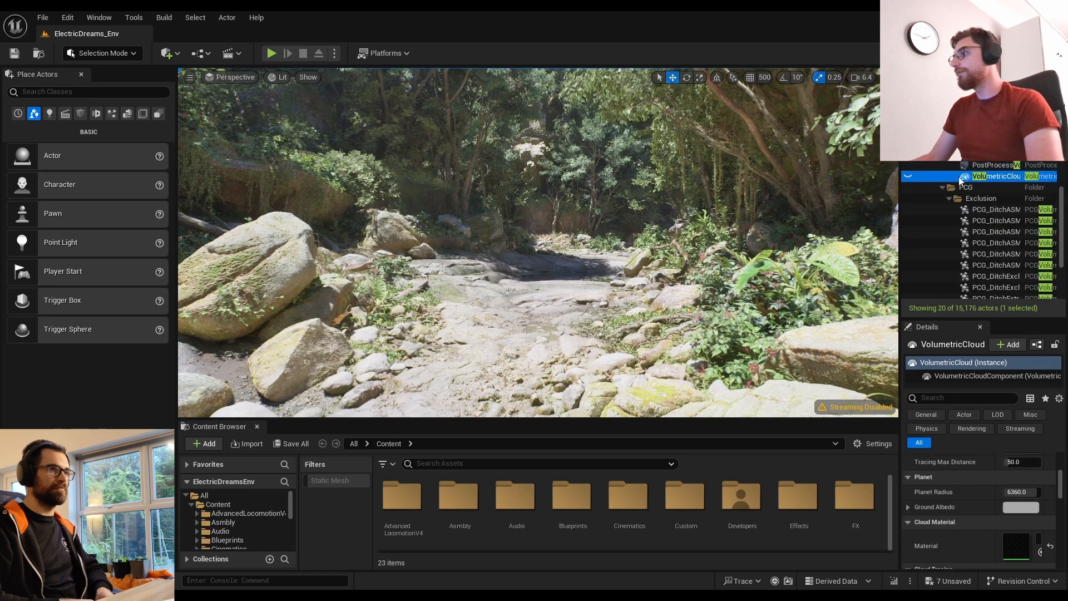
pyautogui.scroll(5, 966, 495)
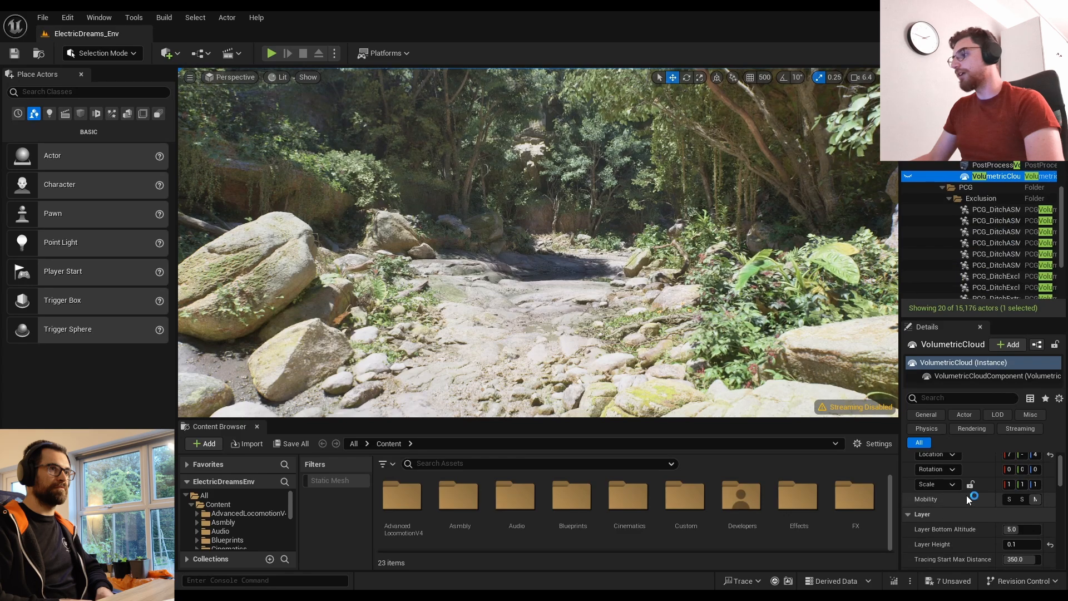
pyautogui.moveTo(797, 249)
pyautogui.mouseDown(button='right')
pyautogui.moveTo(800, 178)
pyautogui.moveTo(801, 262)
pyautogui.mouseUp(button='right')
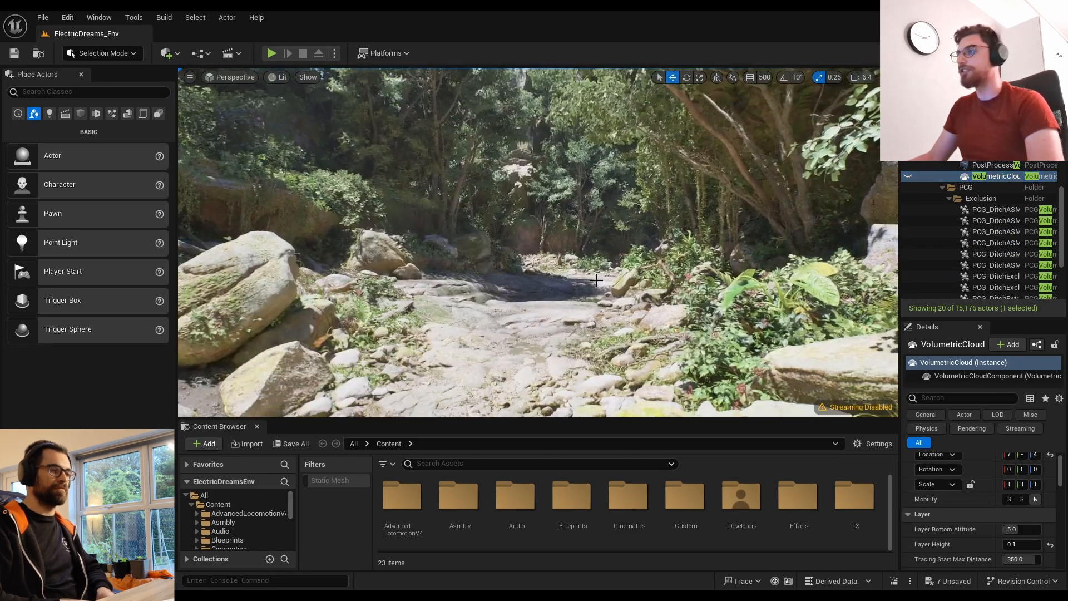
pyautogui.scroll(-1, 952, 506)
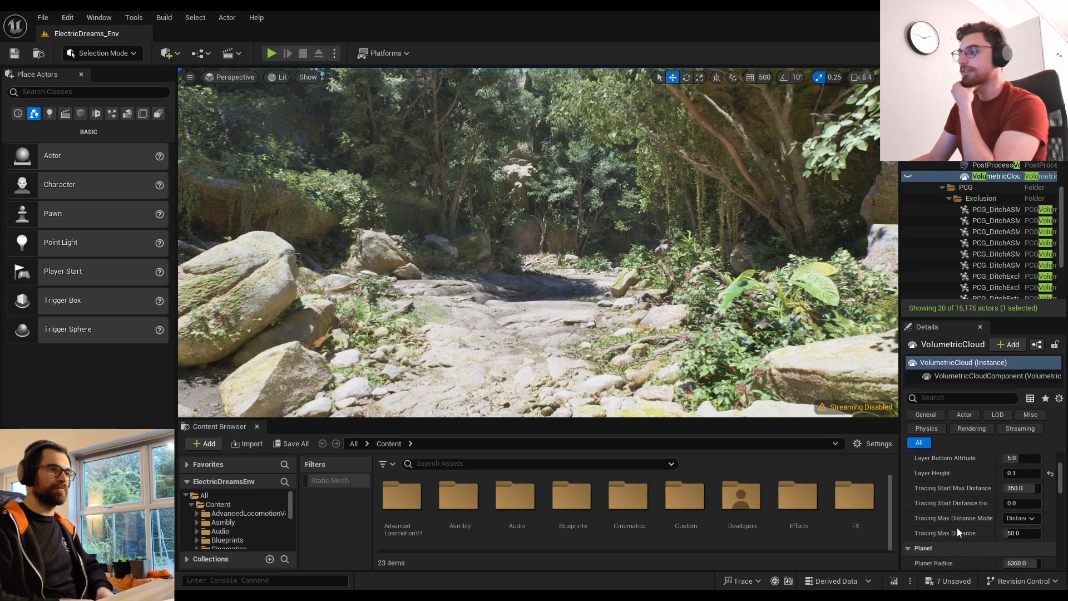
pyautogui.click(907, 176)
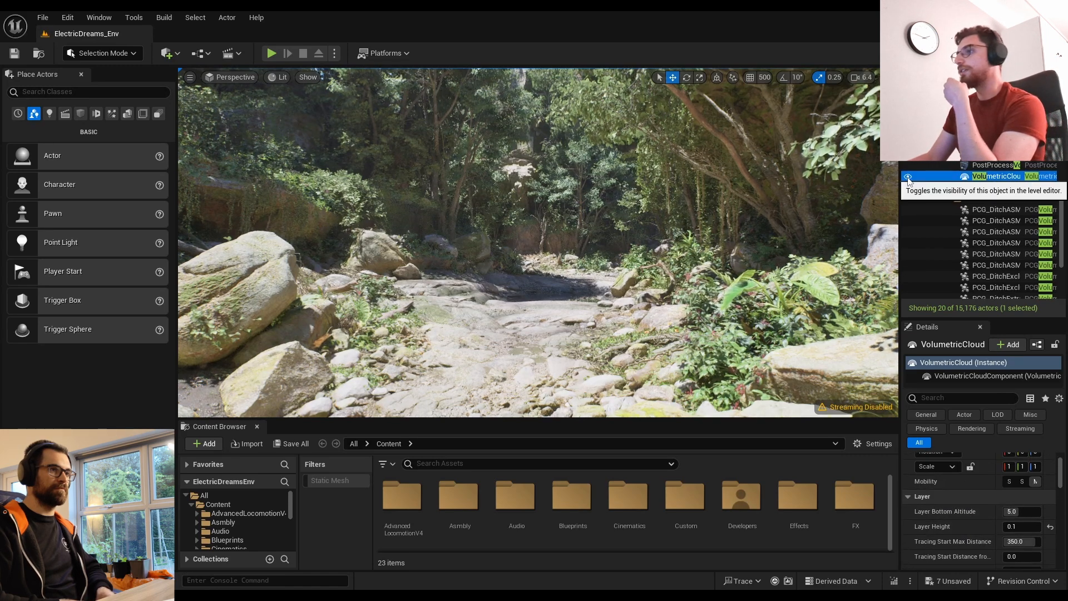
# - Inspect the clouds overhead and raise the VolumetricCloud's Layer Height to about 15.55
pyautogui.scroll(-2, 970, 509)
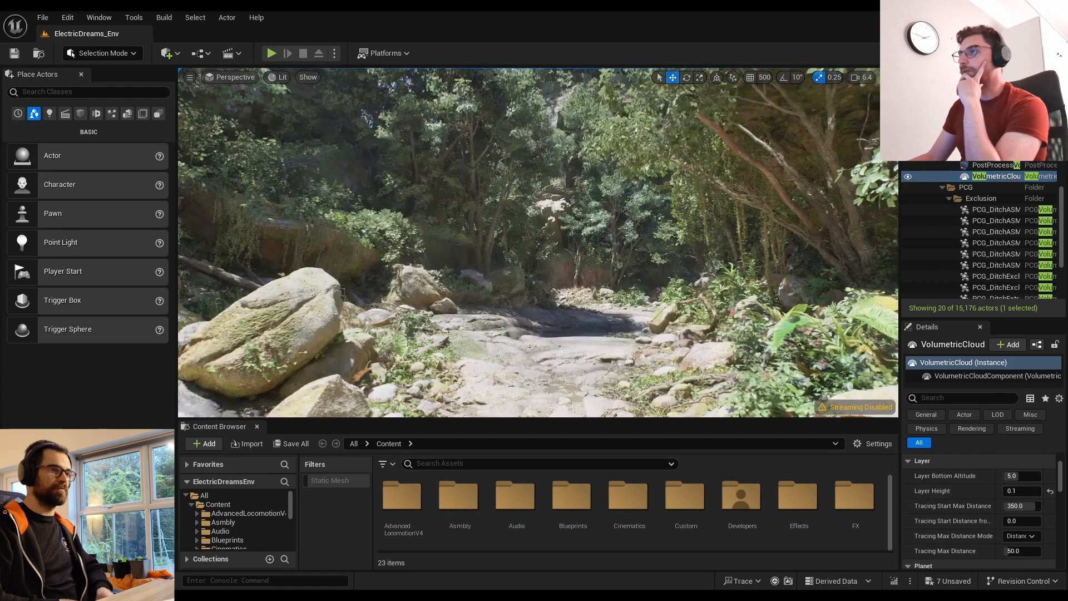
pyautogui.moveTo(598, 187)
pyautogui.mouseDown(button='right')
pyautogui.moveTo(600, 136)
pyautogui.moveTo(598, 188)
pyautogui.mouseUp(button='right')
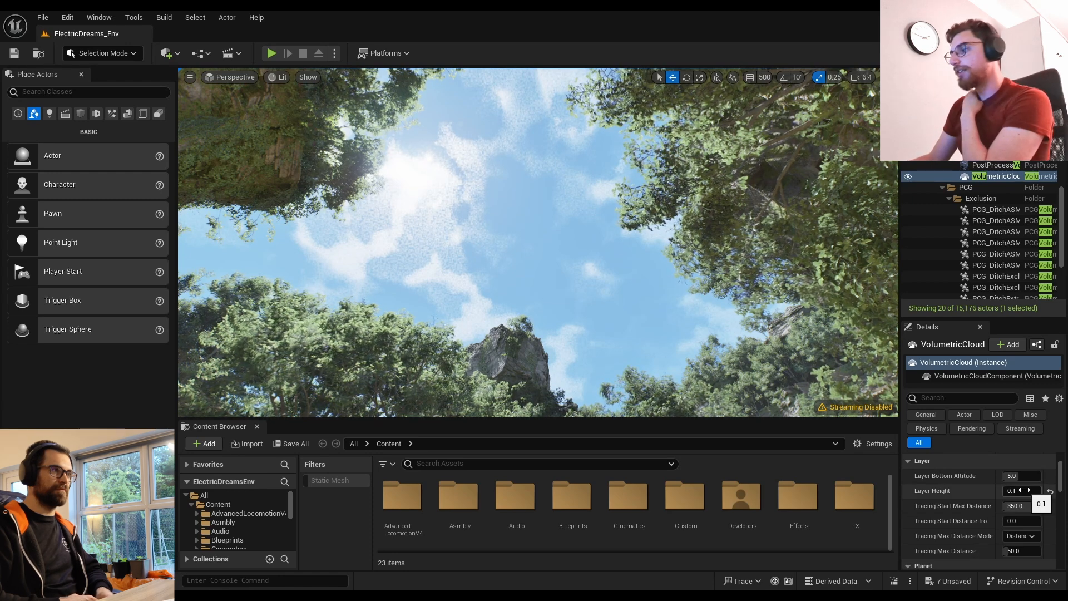
pyautogui.rightClick(685, 300)
pyautogui.moveTo(606, 278); pyautogui.dragTo(622, 359, button='right')
pyautogui.moveTo(561, 184); pyautogui.dragTo(561, 238, button='right')
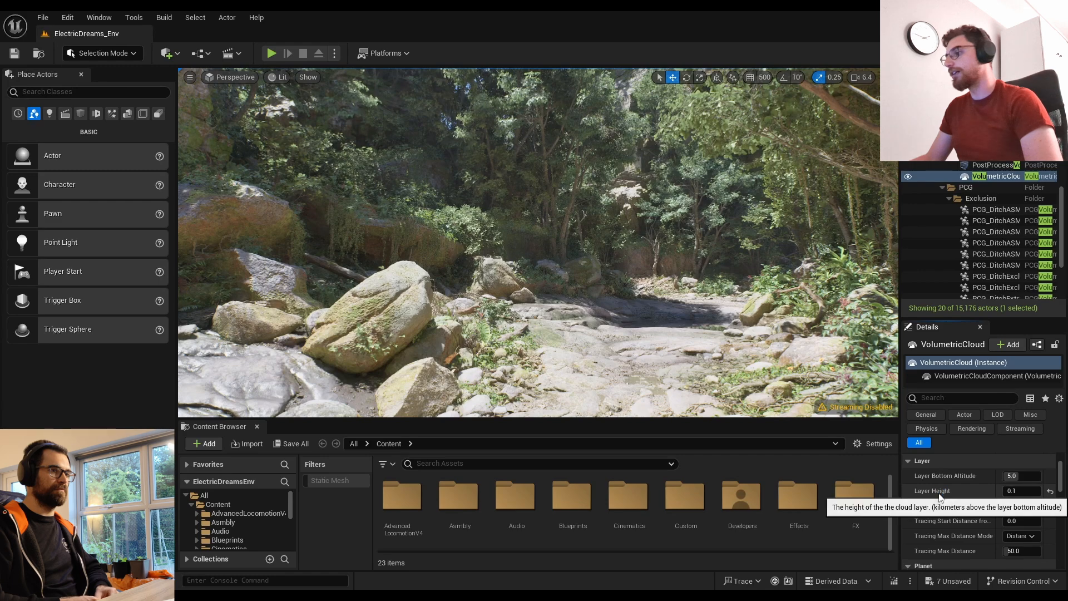
pyautogui.moveTo(1018, 490); pyautogui.dragTo(1034, 490)
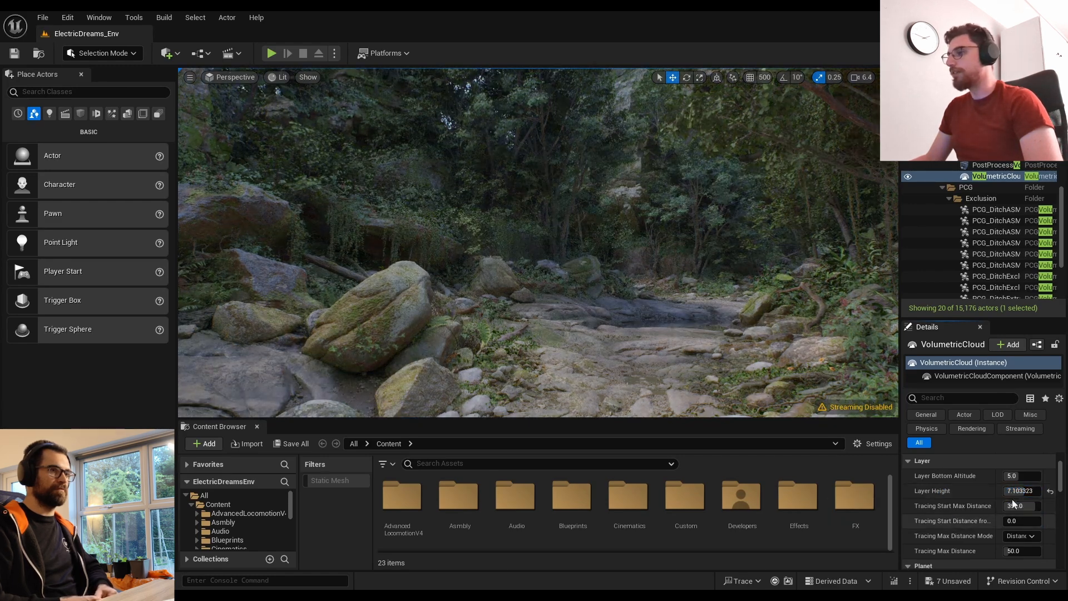
pyautogui.press('w')
pyautogui.moveTo(724, 312); pyautogui.dragTo(785, 326, button='right')
pyautogui.moveTo(648, 306); pyautogui.dragTo(667, 203, button='right')
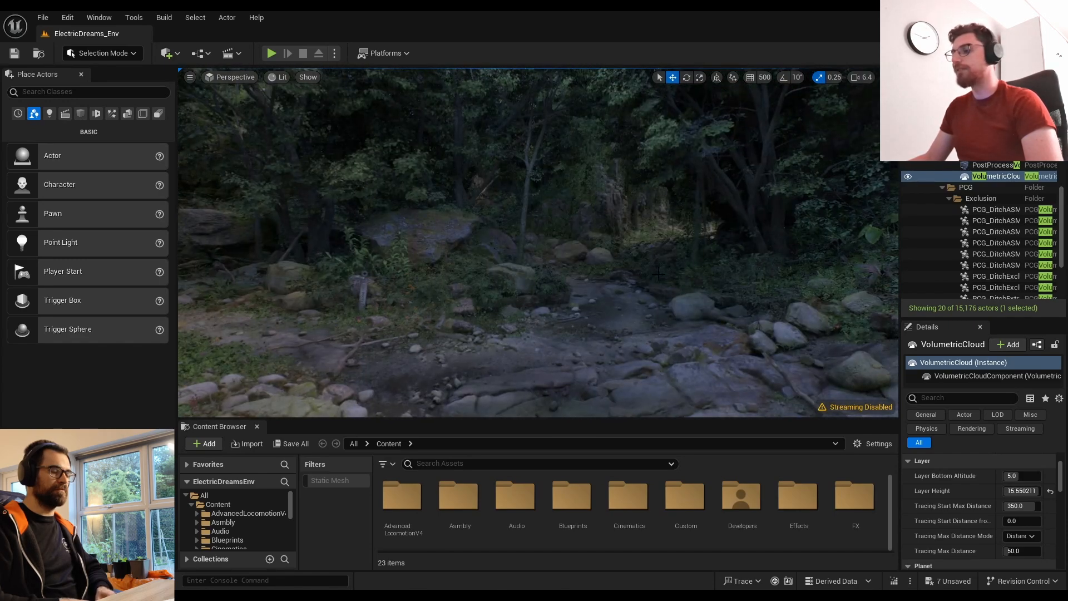
# - Open the cloud material instance MI_VolumetricCloud_01, set its Mask Bias to about -0.54 and close the material editor
pyautogui.scroll(-5, 956, 509)
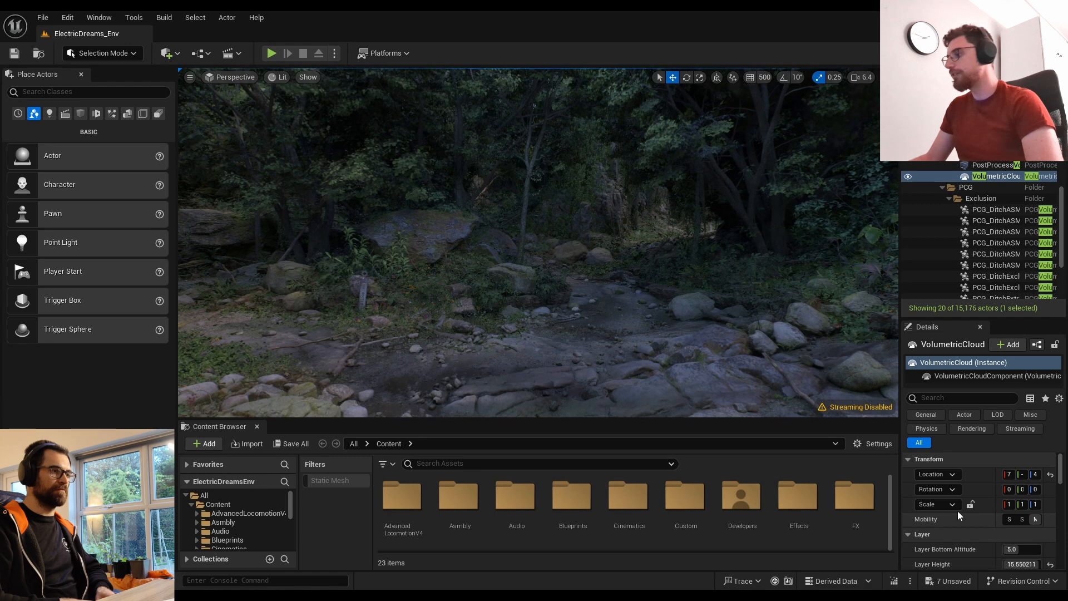
pyautogui.scroll(1, 969, 500)
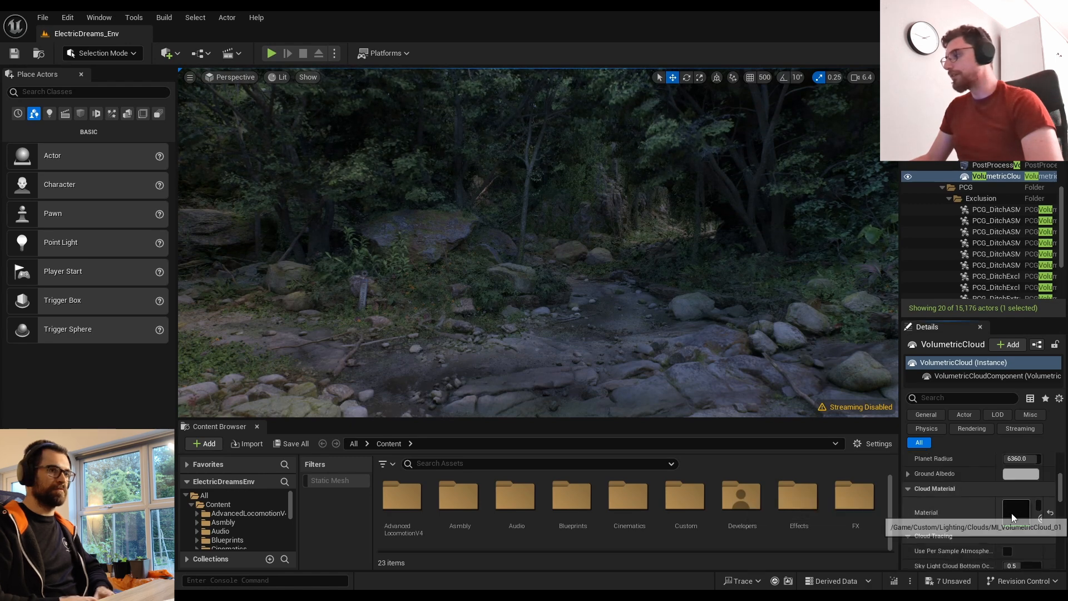
pyautogui.doubleClick(1016, 512)
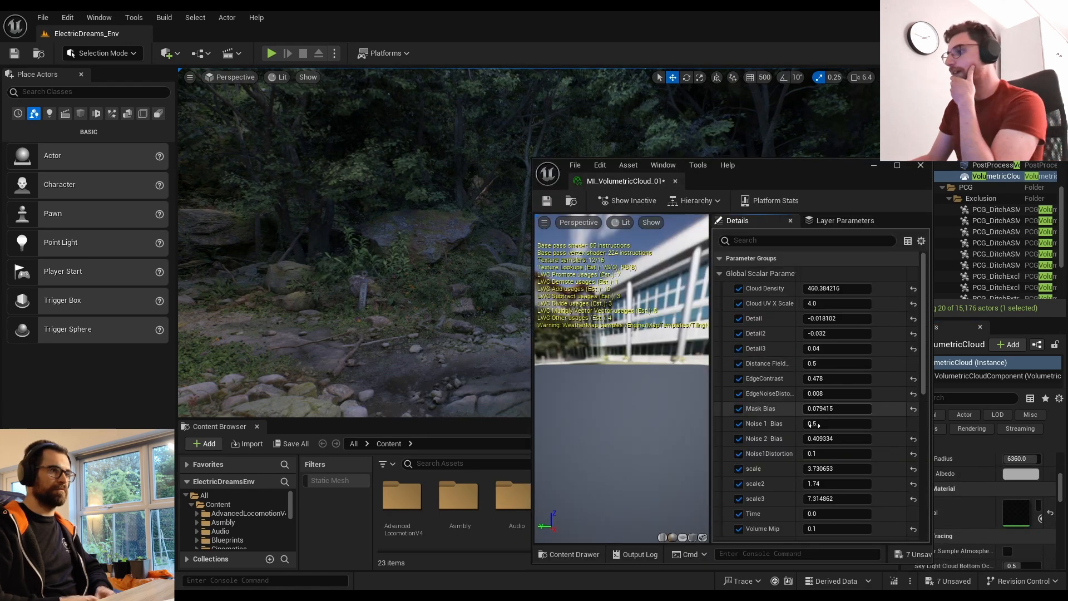
pyautogui.moveTo(837, 409); pyautogui.dragTo(811, 408)
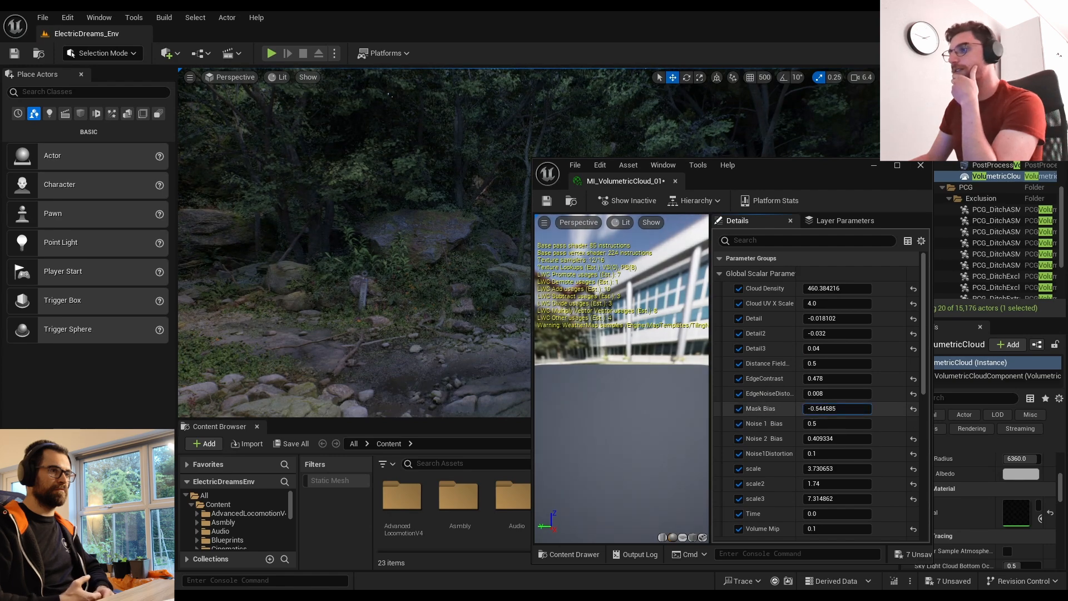
pyautogui.moveTo(454, 317); pyautogui.dragTo(612, 320, button='right')
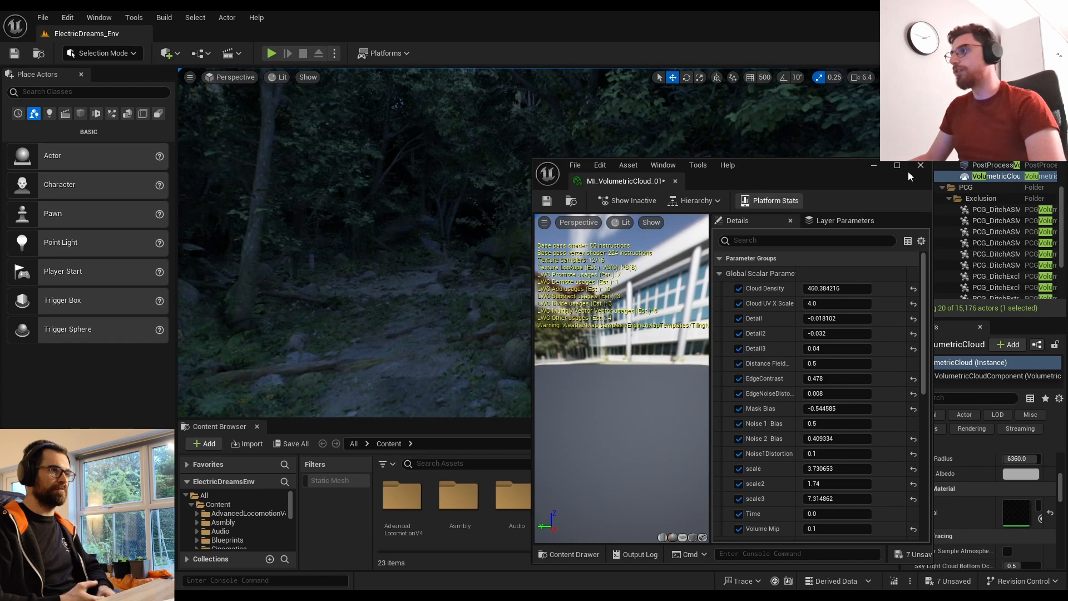
pyautogui.click(921, 164)
# - Fly through the forest, riverbed, rock arch and dark tunnel to examine the scene's lighting under the clouds
pyautogui.click(600, 274)
pyautogui.moveTo(601, 274); pyautogui.dragTo(466, 191, button='right')
pyautogui.moveTo(539, 168); pyautogui.dragTo(503, 179, button='right')
pyautogui.moveTo(560, 225); pyautogui.dragTo(918, 276, button='right')
pyautogui.press('w')
pyautogui.scroll(2, 737, 264)
pyautogui.scroll(-2, 784, 284)
pyautogui.moveTo(512, 190); pyautogui.dragTo(441, 205, button='right')
pyautogui.scroll(1, 513, 190)
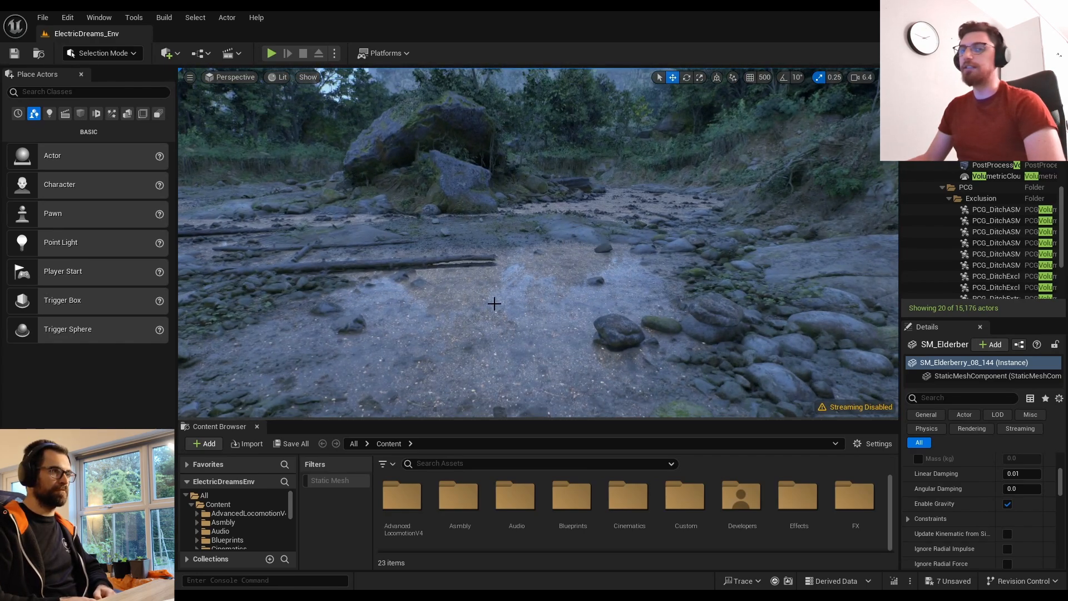
pyautogui.click(577, 303)
pyautogui.press('w')
pyautogui.moveTo(577, 303); pyautogui.dragTo(485, 255, button='right')
pyautogui.press('s')
pyautogui.scroll(-1, 588, 274)
pyautogui.press('w')
pyautogui.press('w')
pyautogui.press('s')
pyautogui.press('w')
pyautogui.press('g')
pyautogui.press('w')
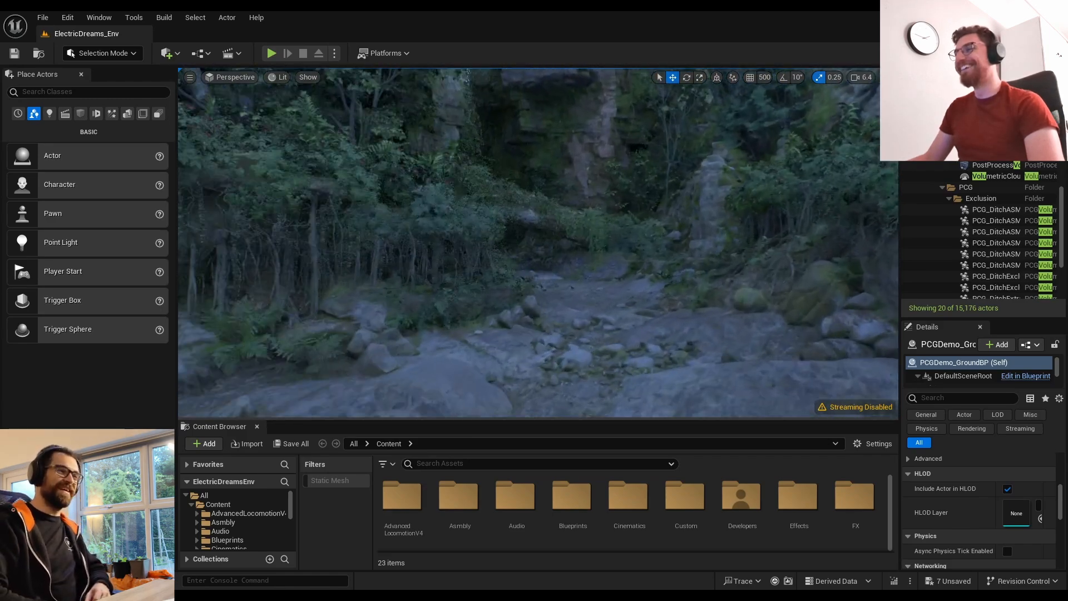
pyautogui.press('w')
pyautogui.moveTo(538, 242); pyautogui.dragTo(479, 245, button='right')
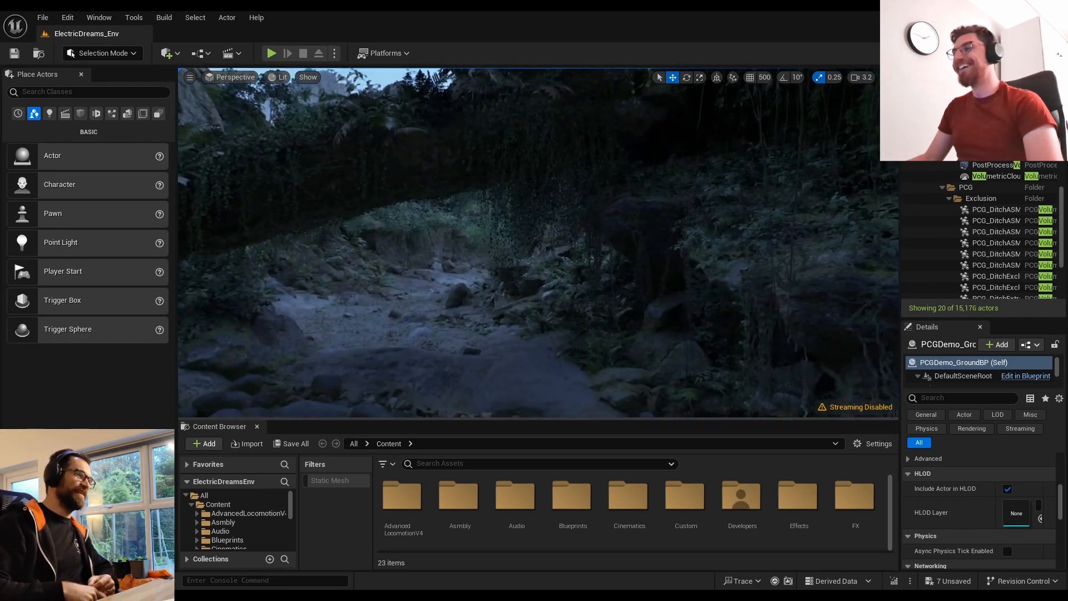
pyautogui.press('s')
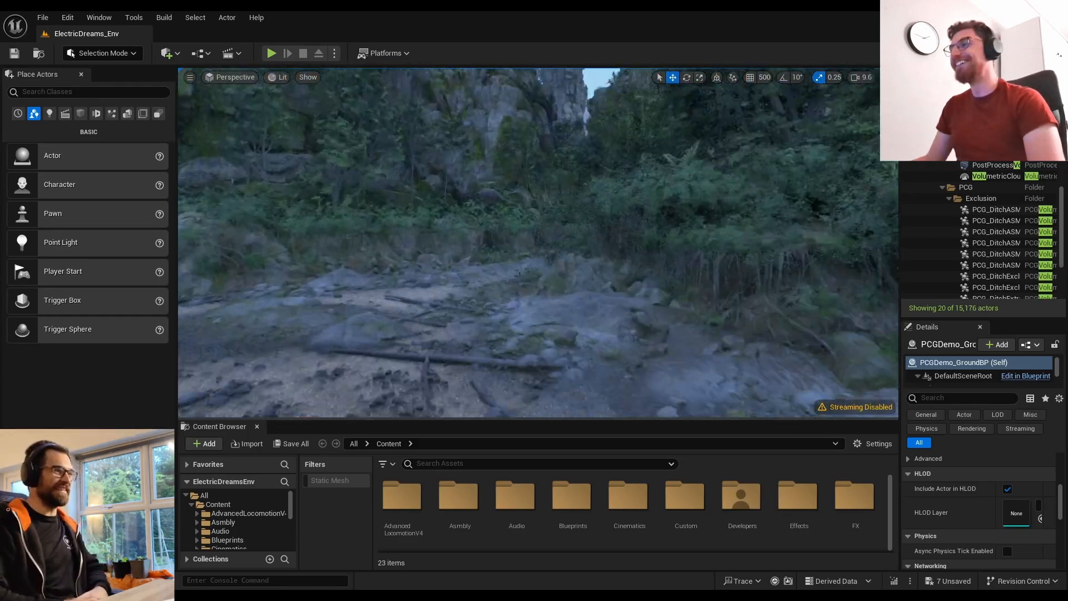
pyautogui.press('w')
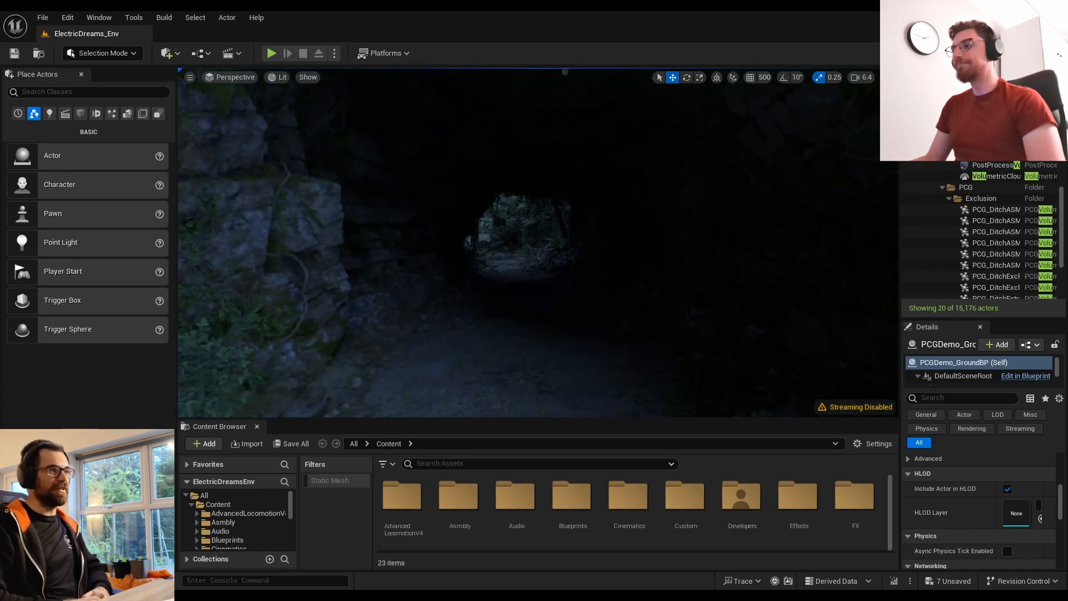
pyautogui.press('w')
pyautogui.press('w')
pyautogui.scroll(-4, 538, 243)
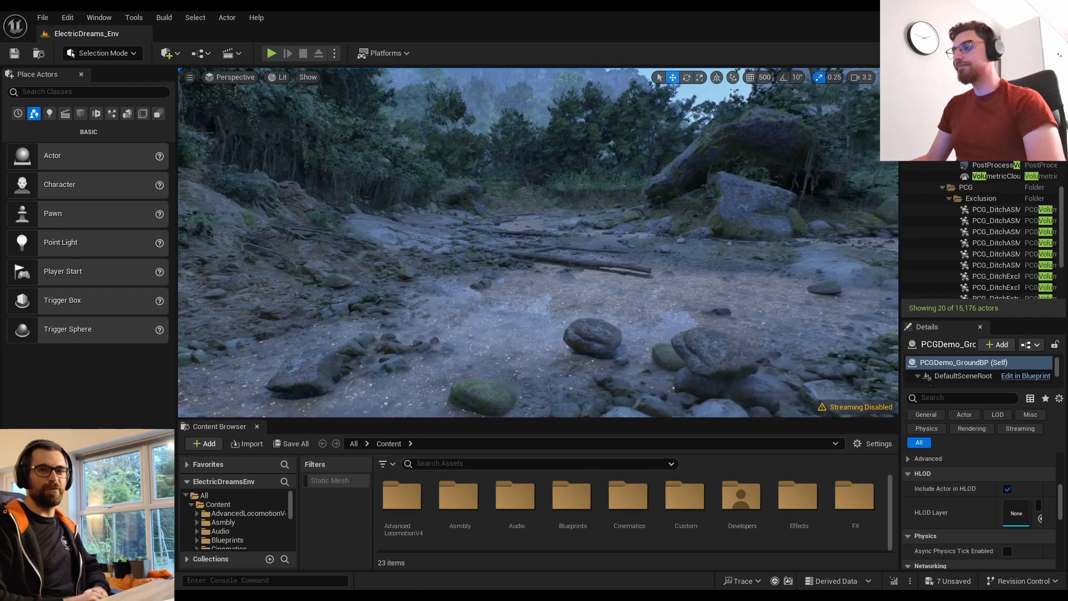
pyautogui.press('w')
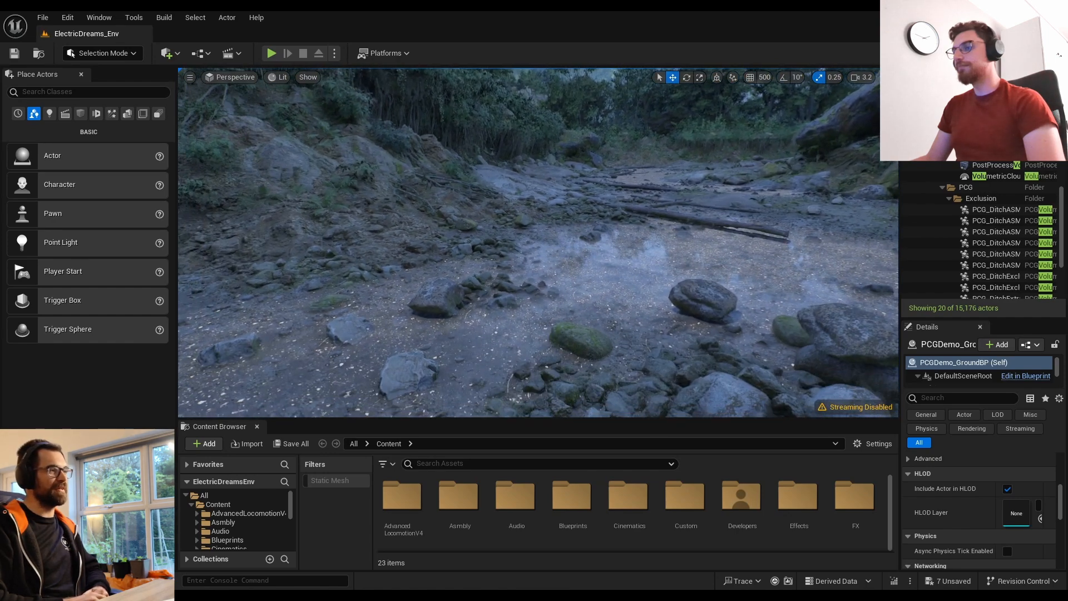
pyautogui.press('w')
pyautogui.press('w')
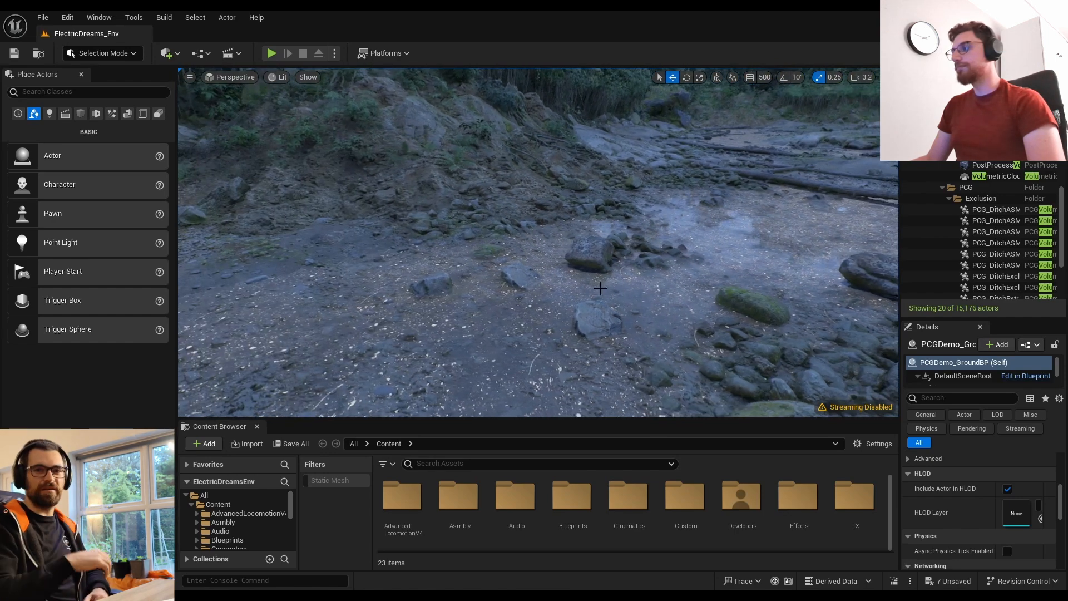
# - Hide and show the VolumetricCloud again to compare the riverbed's lighting with and without clouds
pyautogui.click(907, 177)
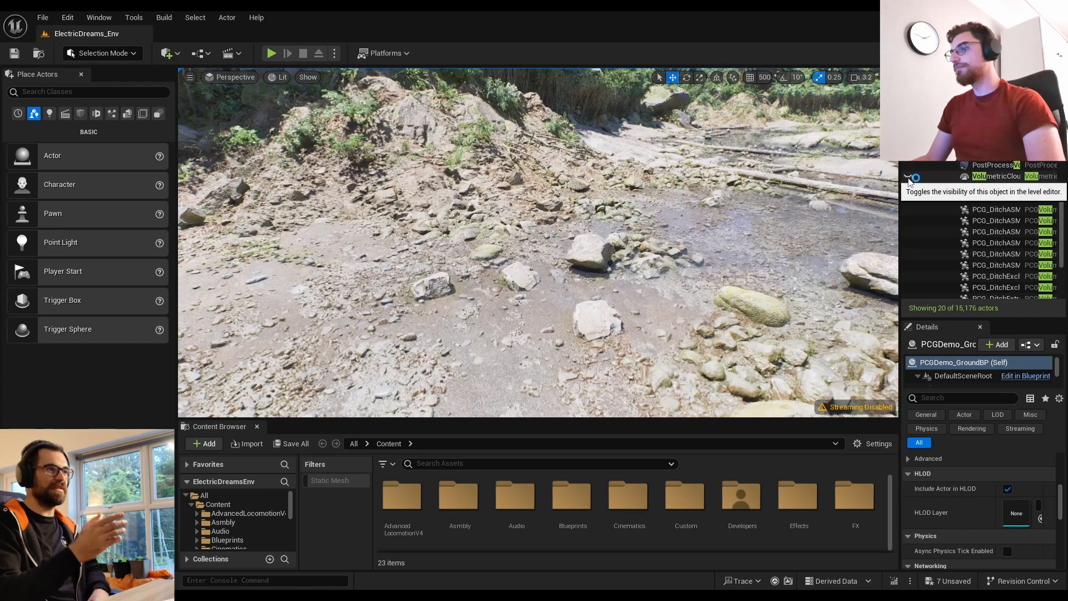
pyautogui.click(908, 178)
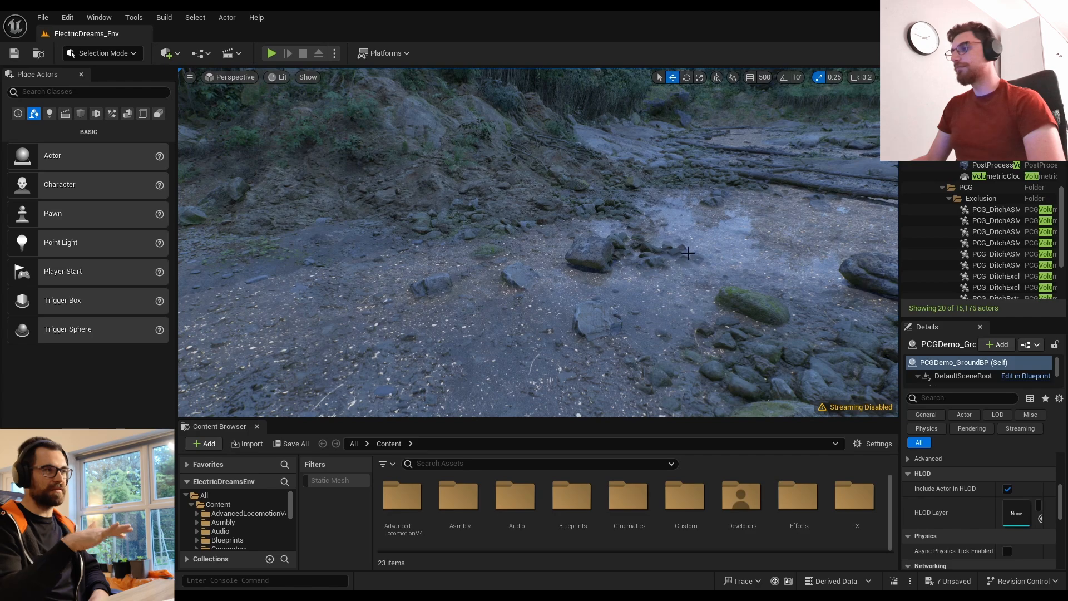
pyautogui.rightClick(688, 254)
pyautogui.moveTo(679, 227); pyautogui.dragTo(690, 159, button='right')
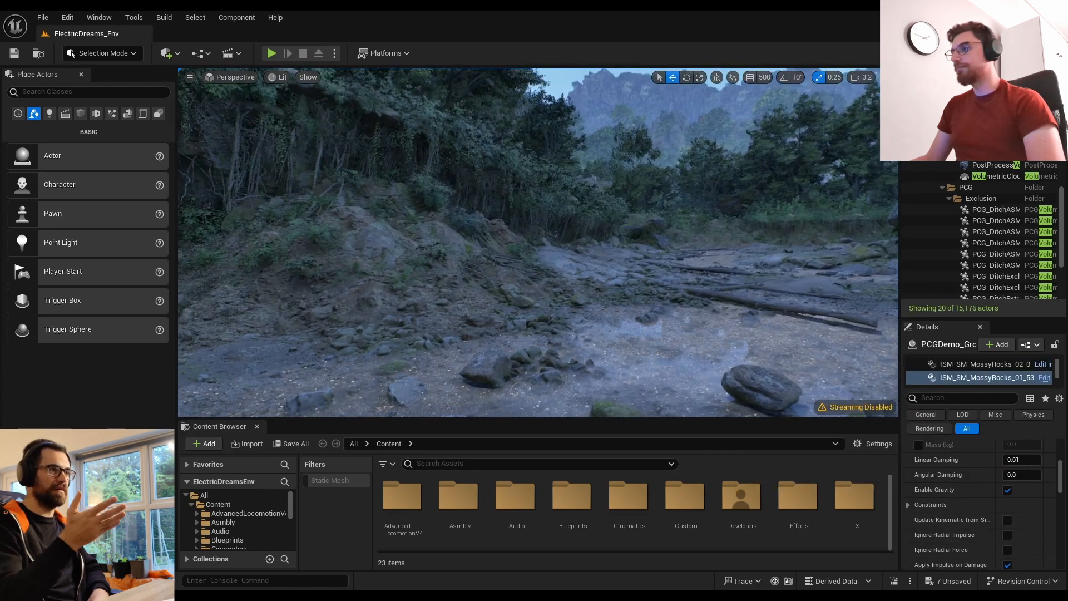
# - Fly along the riverbed toward the overgrown cliffs to examine the ground and rocks under the overcast lighting
pyautogui.press('w')
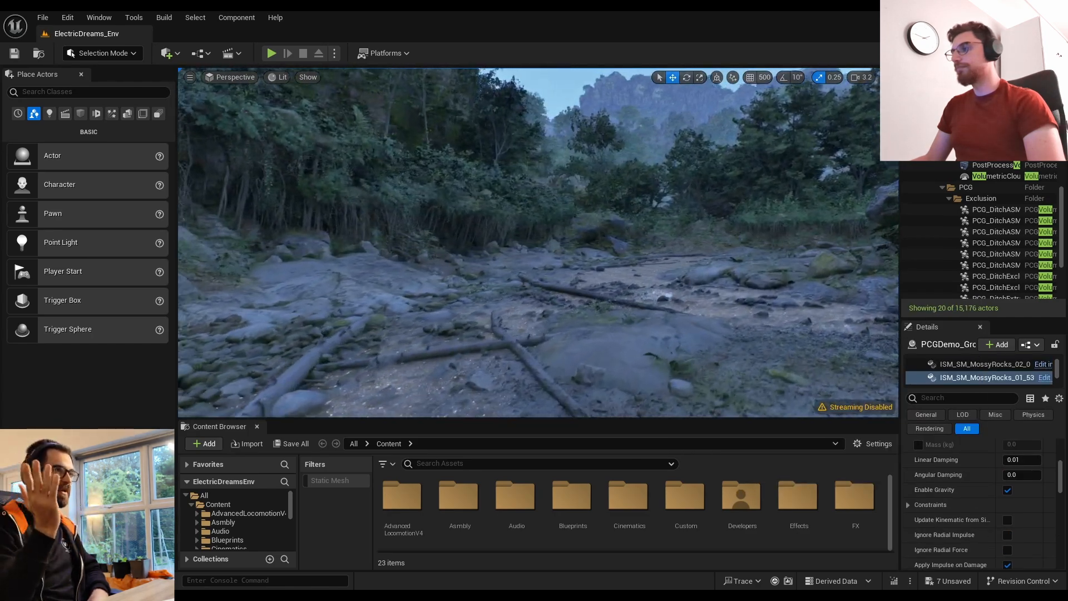
pyautogui.moveTo(690, 158); pyautogui.dragTo(669, 158, button='right')
pyautogui.press('s')
pyautogui.moveTo(689, 250); pyautogui.dragTo(550, 252, button='right')
pyautogui.press('w')
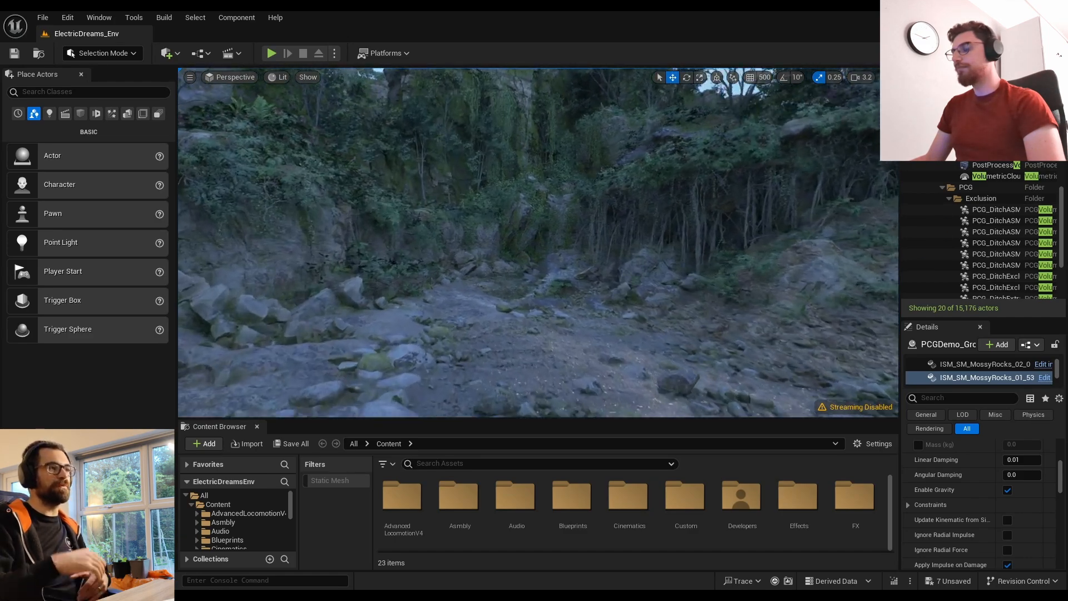
pyautogui.press('w')
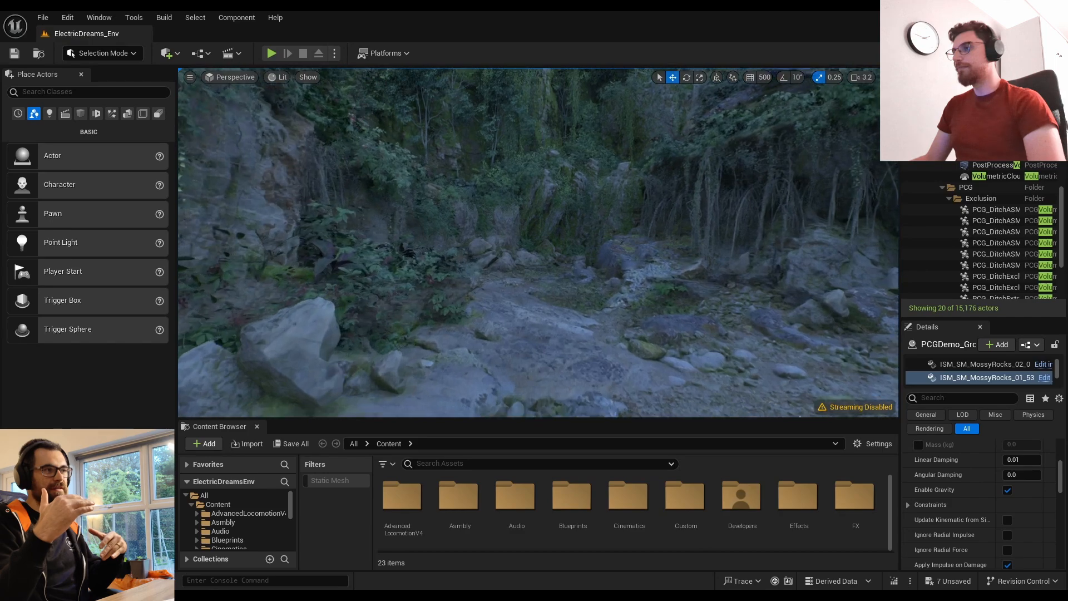
pyautogui.scroll(4, 551, 252)
pyautogui.moveTo(551, 252); pyautogui.dragTo(635, 268, button='right')
pyautogui.scroll(-4, 779, 245)
pyautogui.press('w')
pyautogui.press('w')
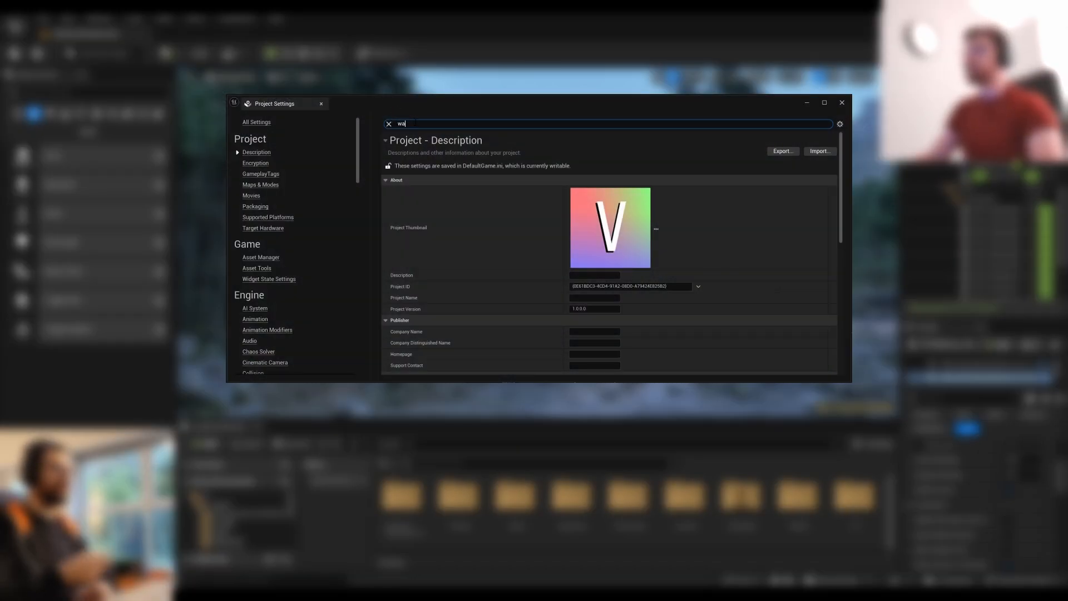
# - Search the project settings for "water" and enable Support Cloud Shadow On SingleLayerWater
pyautogui.write('ter')
pyautogui.moveTo(443, 252)
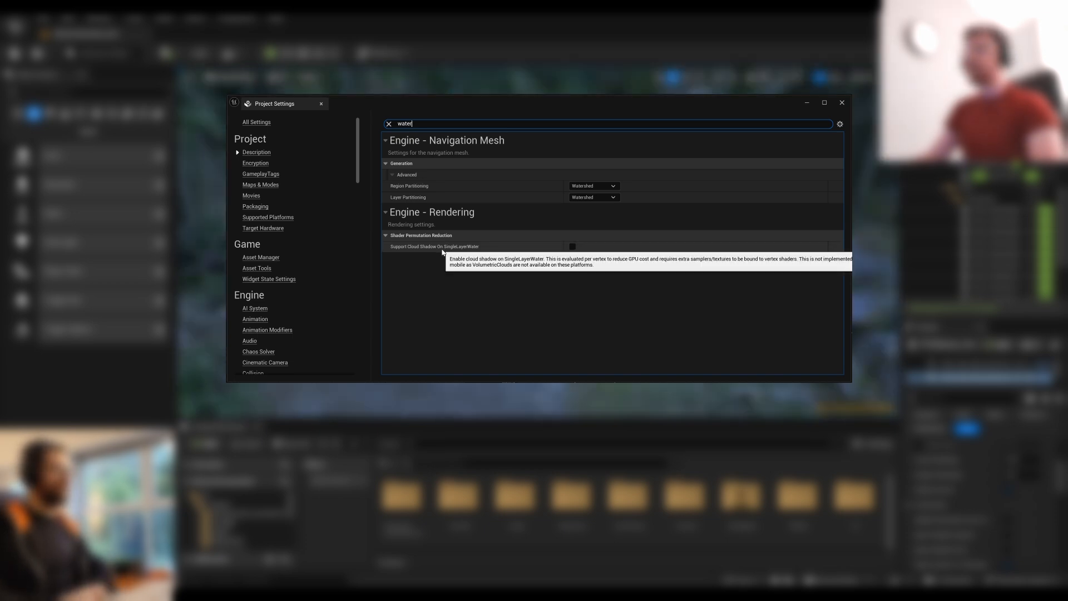
pyautogui.click(572, 246)
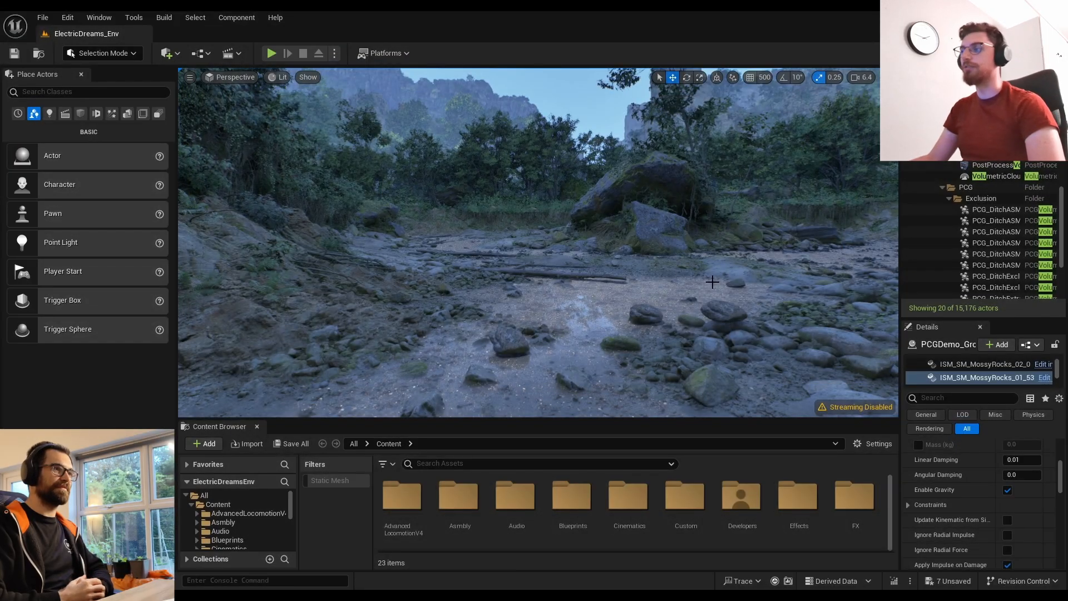
# - Fly from the riverbed to the dark tunnel entrance to examine how the cloudy lighting falls on the rocks
pyautogui.moveTo(440, 295); pyautogui.dragTo(212, 334, button='right')
pyautogui.press('w')
pyautogui.scroll(-1, 441, 294)
pyautogui.press('w')
pyautogui.moveTo(440, 334)
pyautogui.mouseDown(button='right')
pyautogui.moveTo(384, 340)
pyautogui.moveTo(359, 329)
pyautogui.moveTo(439, 334)
pyautogui.moveTo(431, 331)
pyautogui.mouseUp(button='right')
pyautogui.press('w')
pyautogui.press('w')
pyautogui.scroll(1, 441, 334)
pyautogui.press('s')
pyautogui.moveTo(634, 286)
pyautogui.mouseDown(button='right')
pyautogui.moveTo(618, 293)
pyautogui.moveTo(634, 287)
pyautogui.mouseUp(button='right')
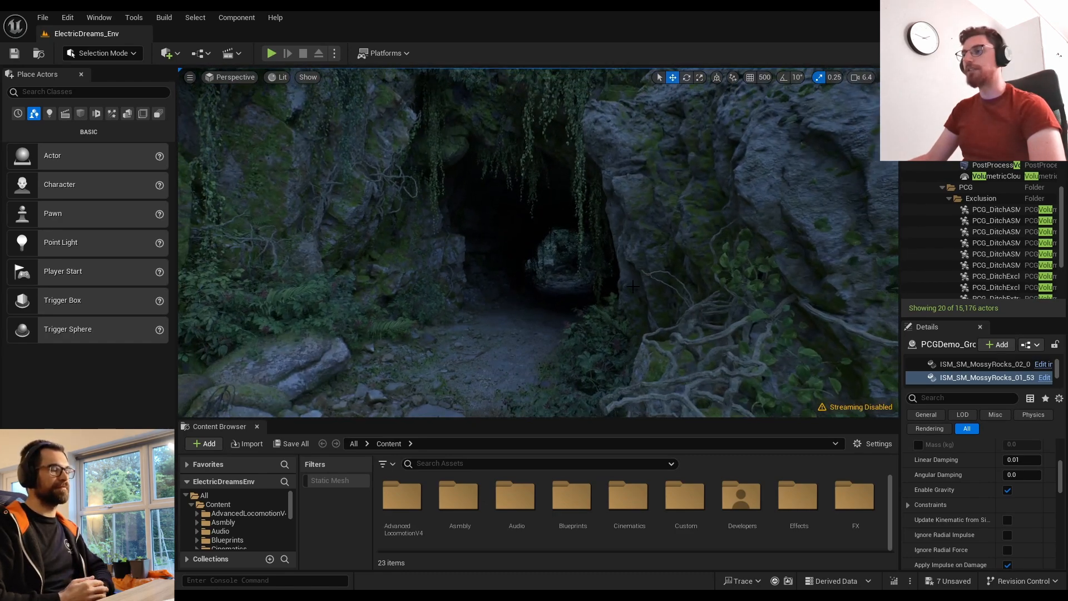
# - Hide and show the VolumetricCloud from inside the tunnel to compare its lighting with and without clouds
pyautogui.click(634, 286)
pyautogui.scroll(5, 634, 286)
pyautogui.moveTo(549, 271)
pyautogui.mouseDown(button='right')
pyautogui.moveTo(581, 279)
pyautogui.moveTo(564, 277)
pyautogui.mouseUp(button='right')
pyautogui.press('s')
pyautogui.scroll(-1, 549, 270)
pyautogui.press('w')
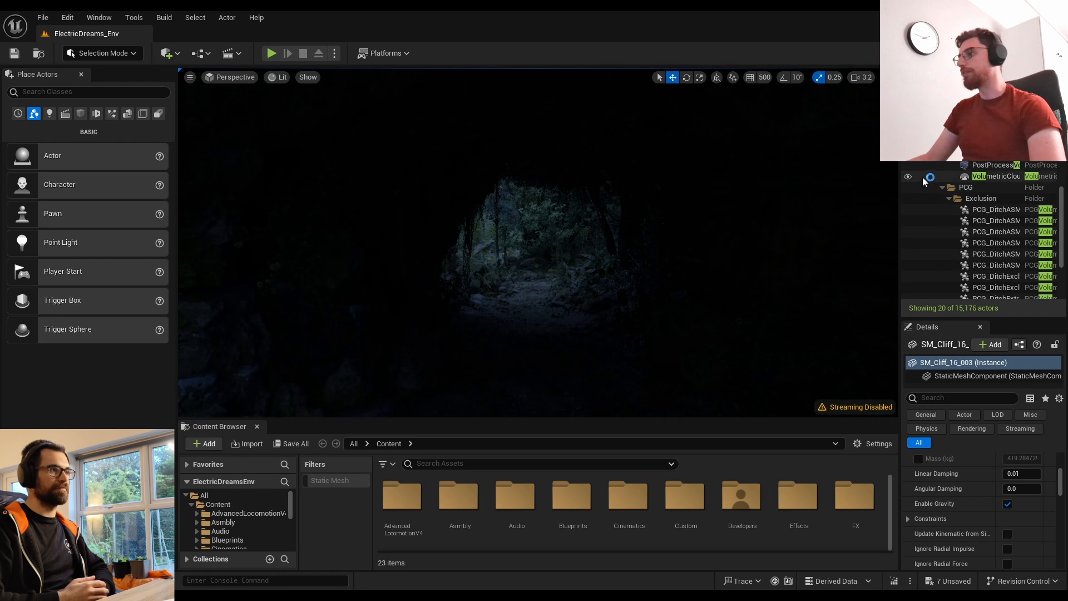
pyautogui.click(908, 178)
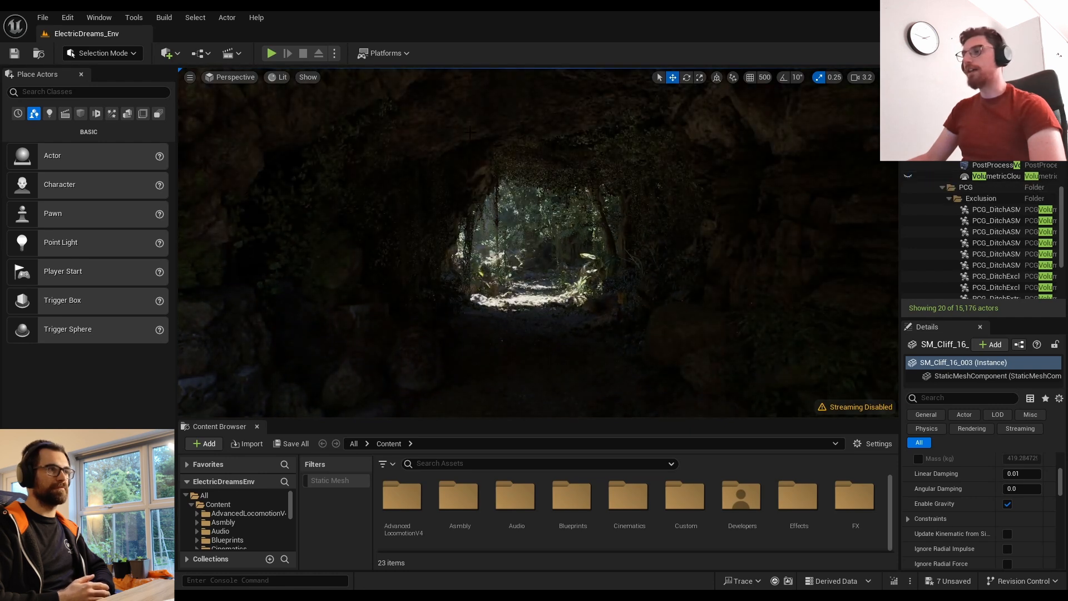
pyautogui.click(907, 176)
pyautogui.press('s')
pyautogui.moveTo(538, 242)
pyautogui.mouseDown(button='right')
pyautogui.moveTo(562, 245)
pyautogui.moveTo(533, 259)
pyautogui.mouseUp(button='right')
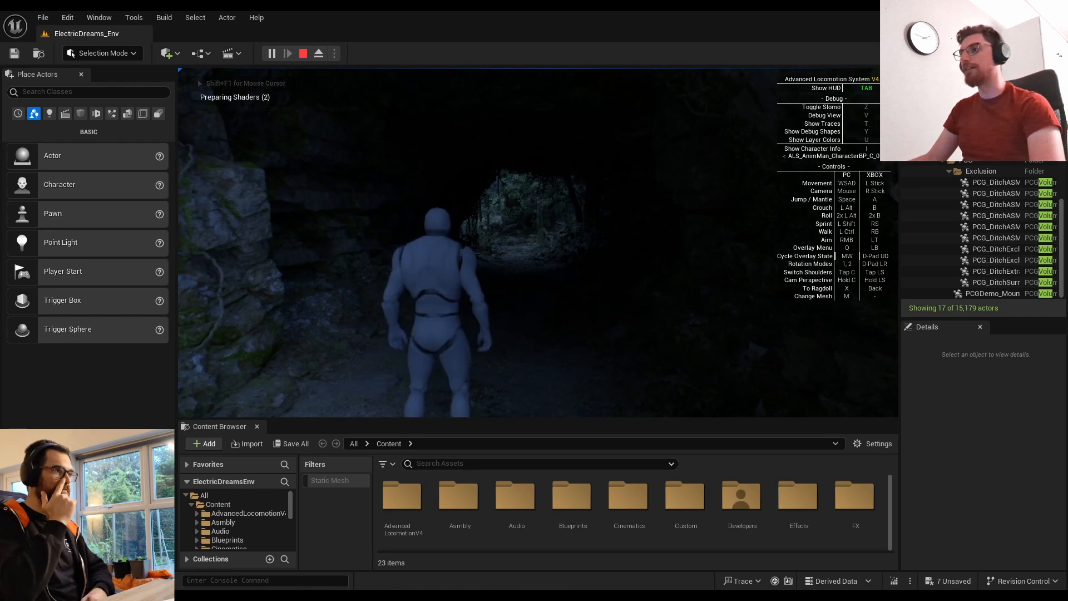
# - Run the play-mode character through the dark tunnel and switch the play view to full screen
pyautogui.press('w')
pyautogui.press('w')
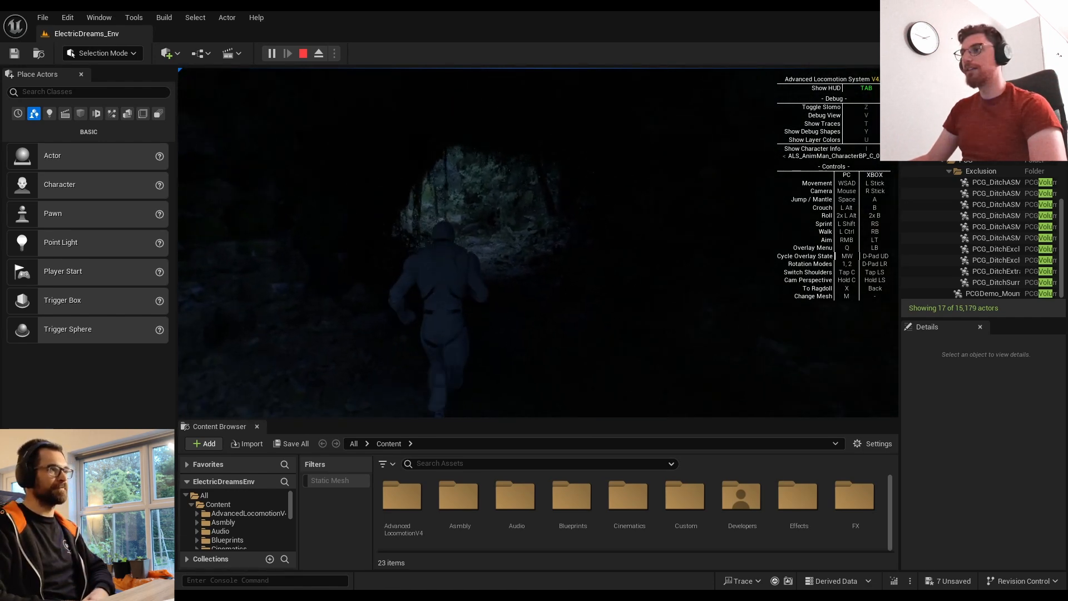
pyautogui.press('w')
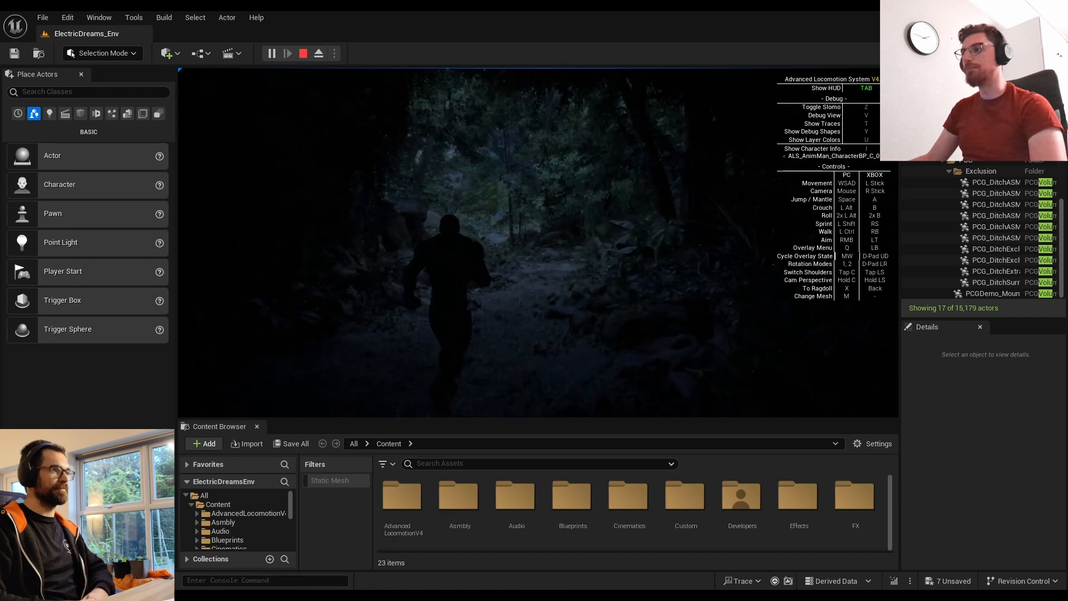
pyautogui.hotkey('shift', 'F1')
pyautogui.press('F11')
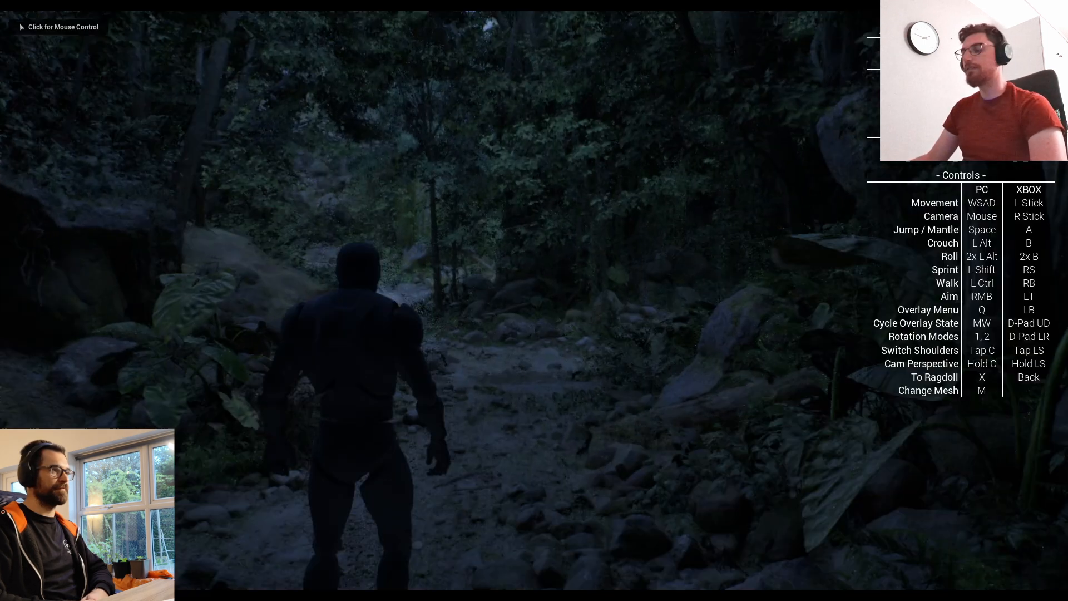
# - Run the character along the forest path and through the tunnel to examine the lighting, and end the full-screen play session
pyautogui.click(534, 300)
pyautogui.press('w')
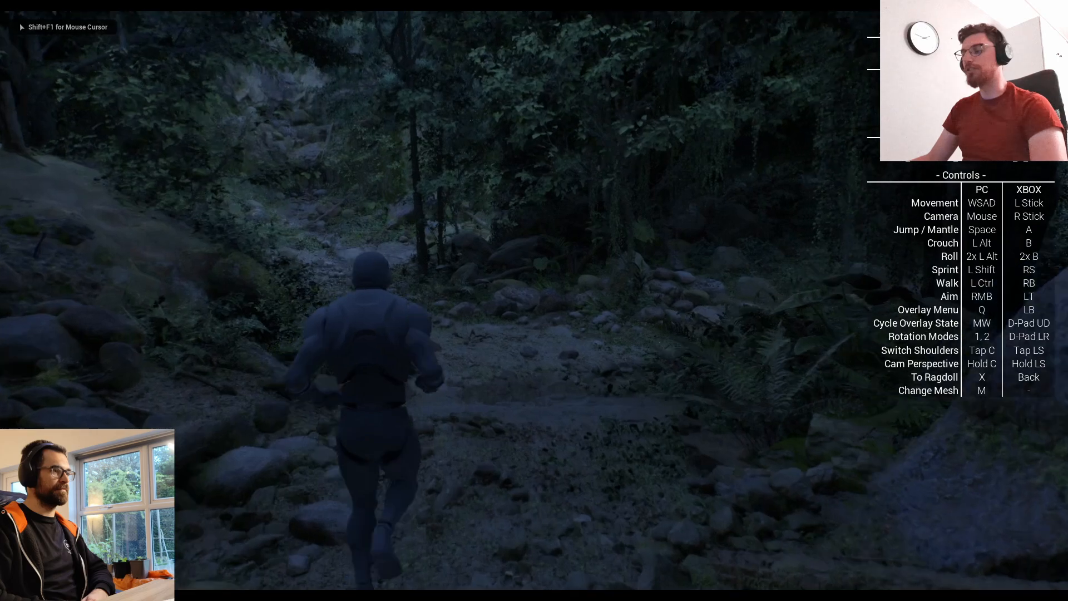
pyautogui.press('w')
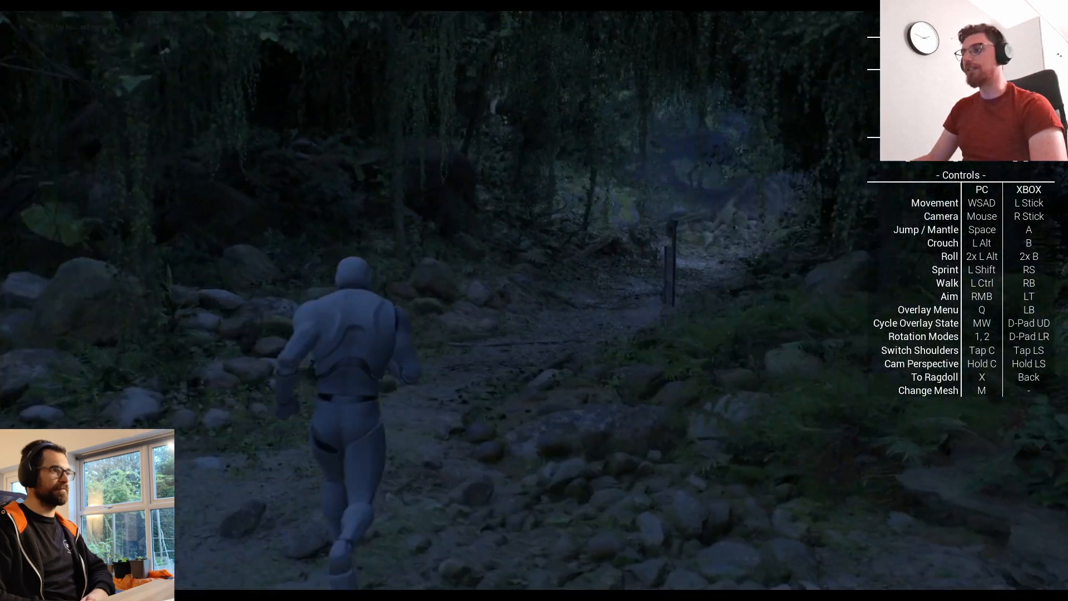
pyautogui.press('w')
pyautogui.press('alt')
pyautogui.press('alt')
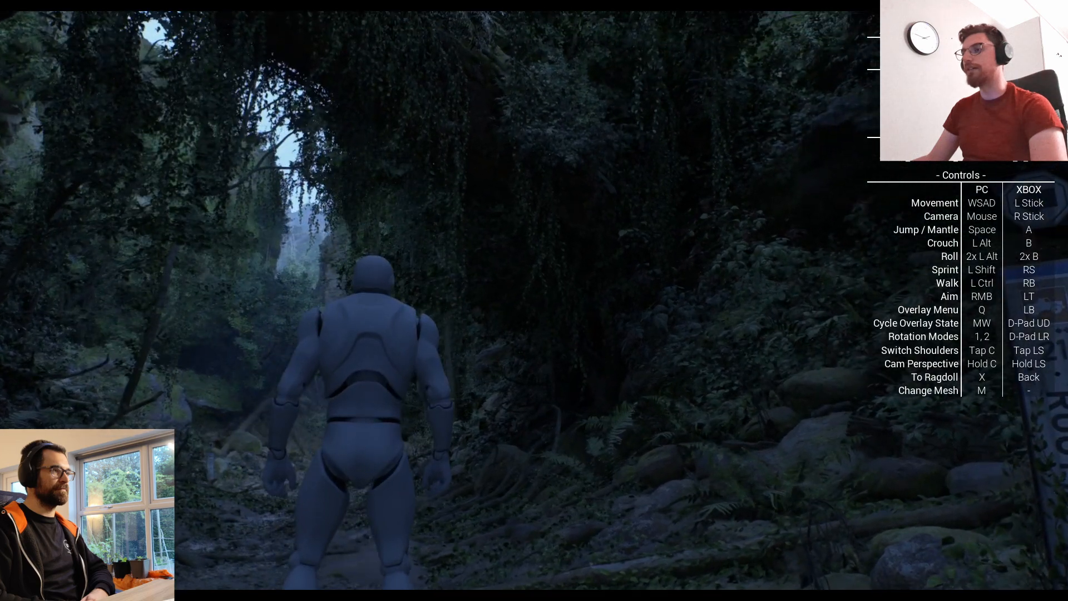
pyautogui.press('w')
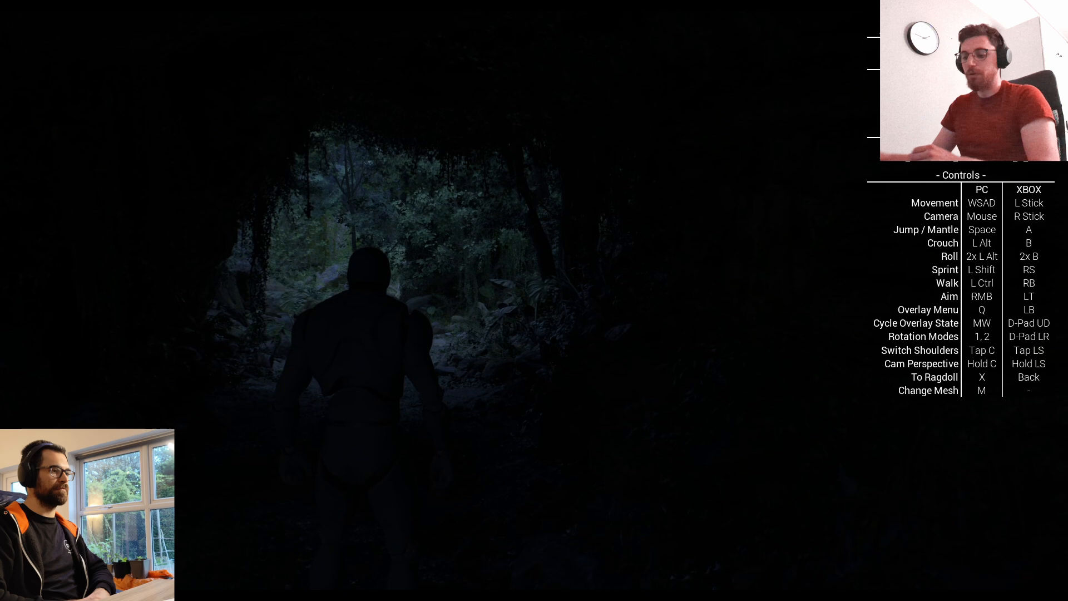
pyautogui.press('w')
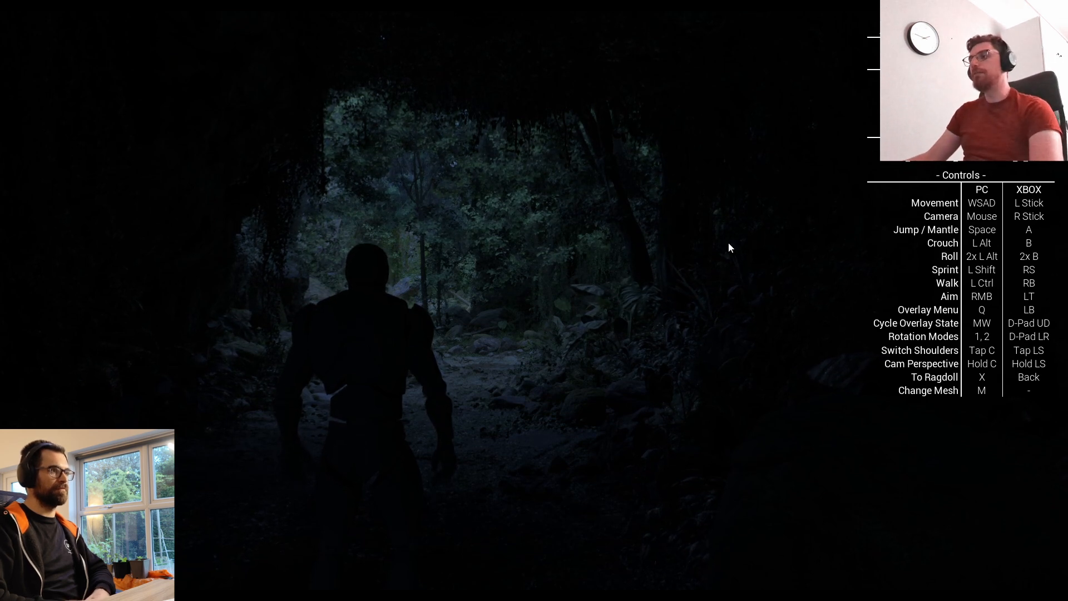
pyautogui.press('Escape')
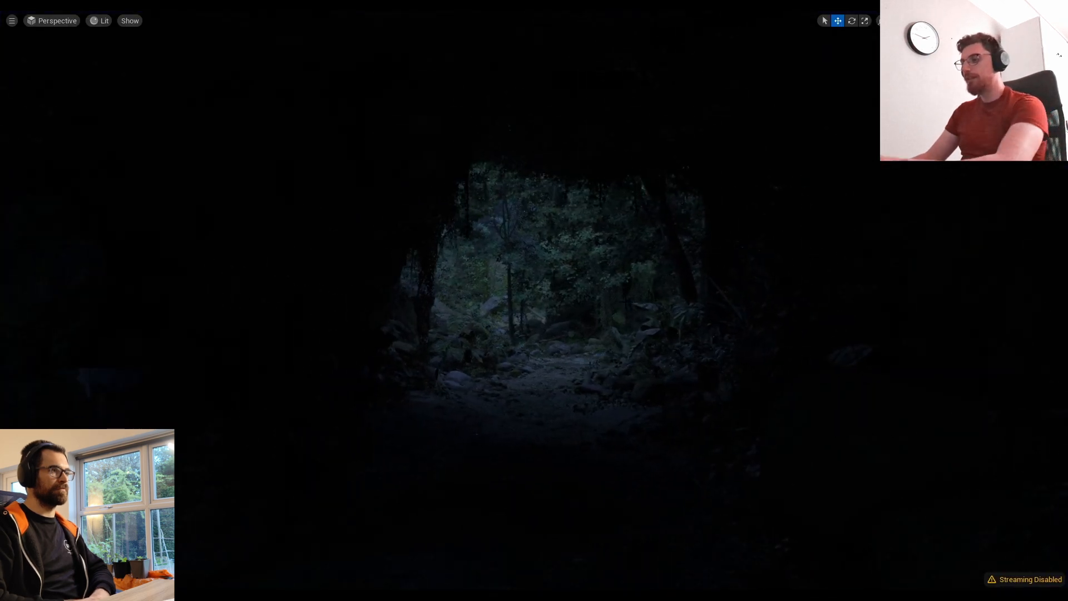
pyautogui.press('F11')
# - Review the exposure settings of PostProcessVolume_Final_Current and set its Speed Down to 0.1
pyautogui.click(993, 162)
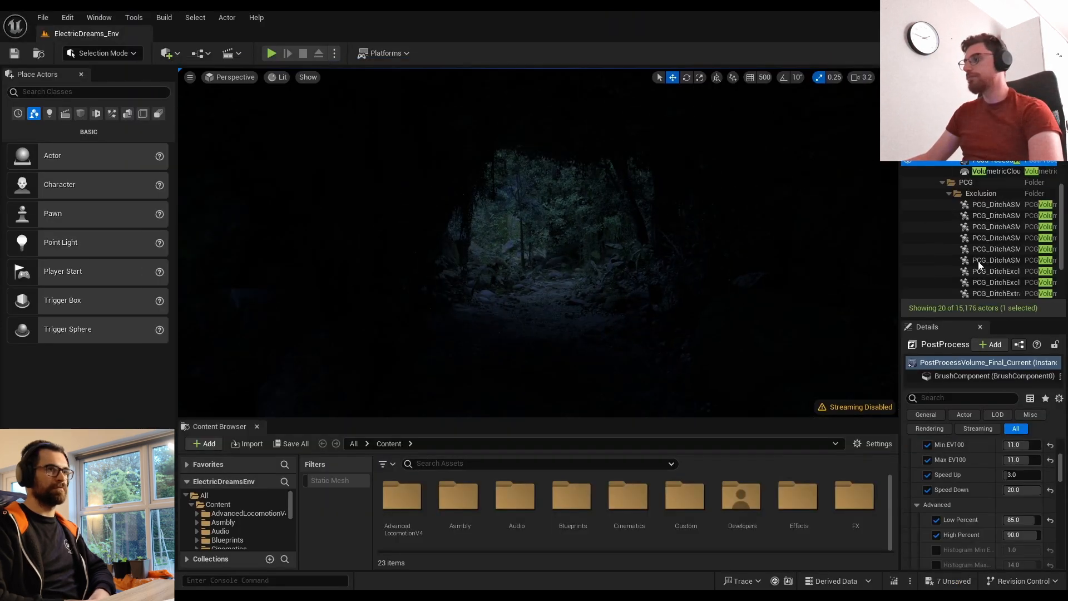
pyautogui.scroll(3, 972, 476)
pyautogui.scroll(2, 972, 477)
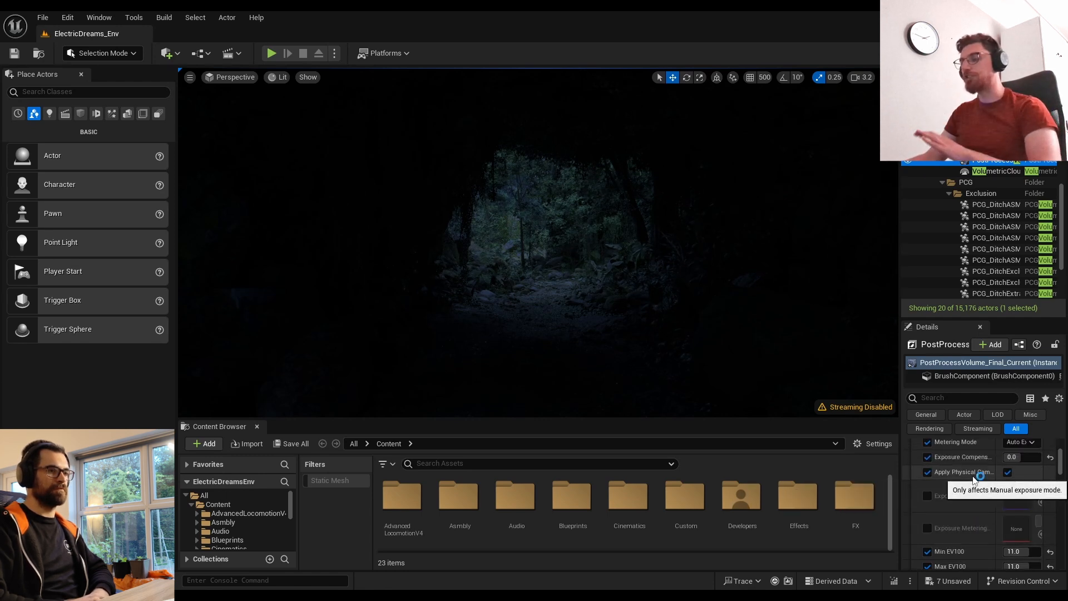
pyautogui.scroll(-2, 972, 479)
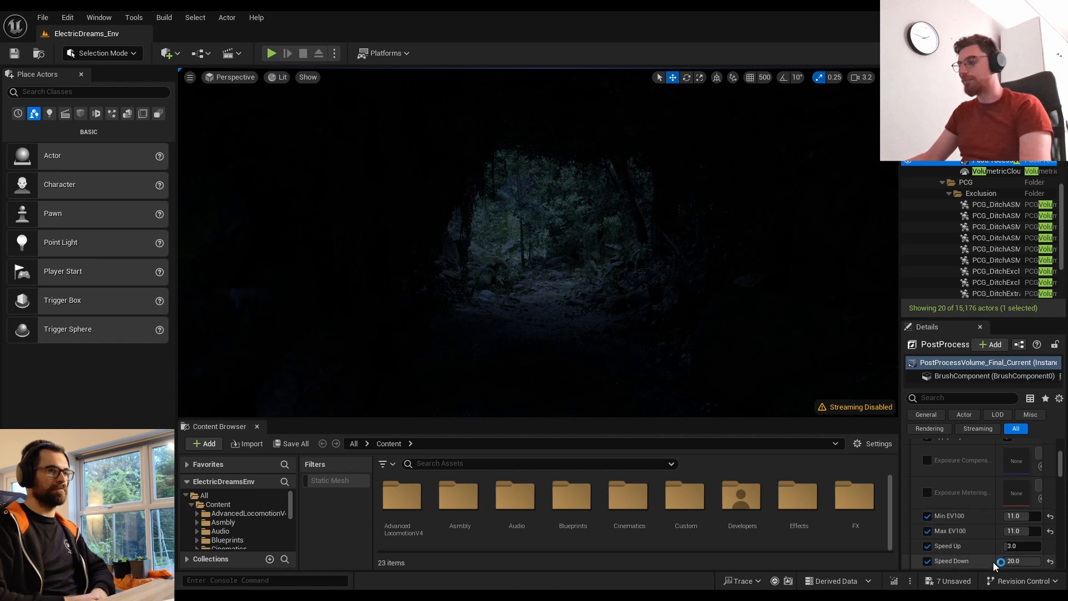
pyautogui.click(1051, 562)
pyautogui.click(1029, 561)
pyautogui.press('BackSpace')
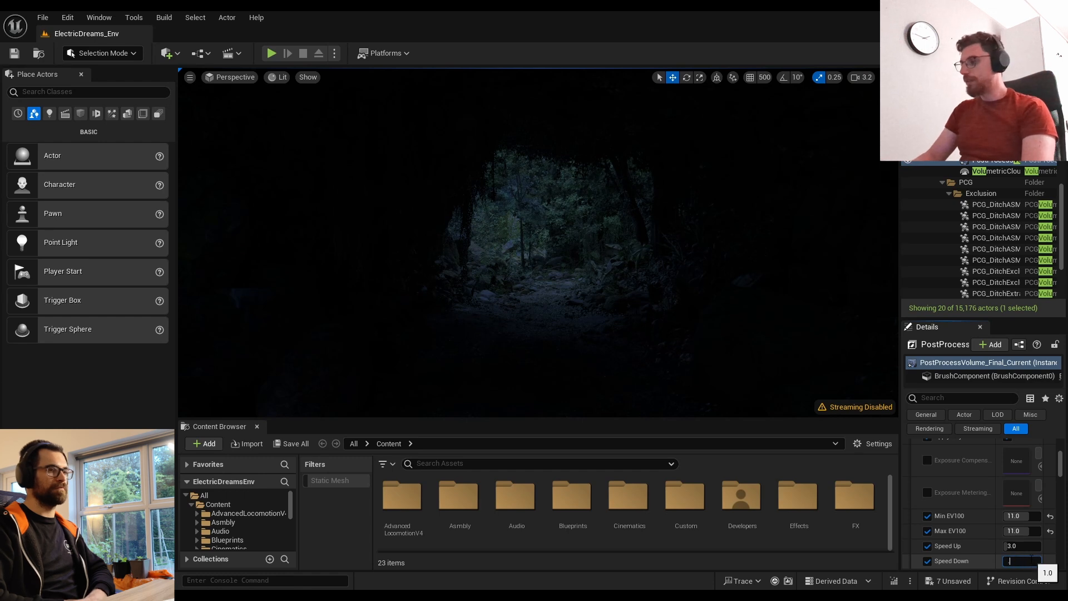
pyautogui.write('0.1')
pyautogui.press('Return')
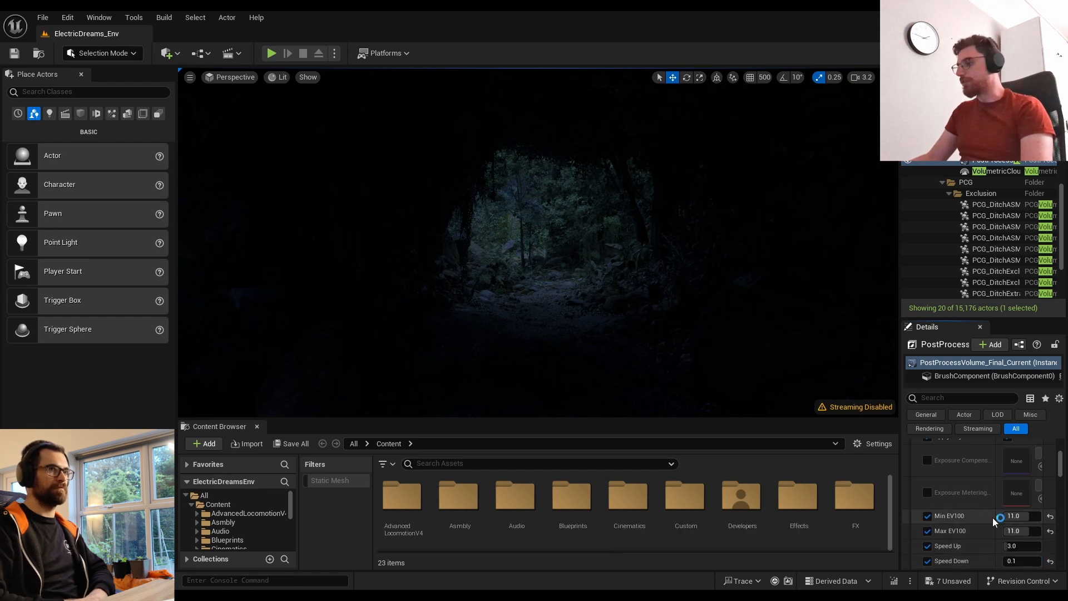
# - Set the post process volume's Min EV100 to 1.0 and view the tunnel exit with the wider exposure range
pyautogui.click(1029, 517)
pyautogui.write('1.0')
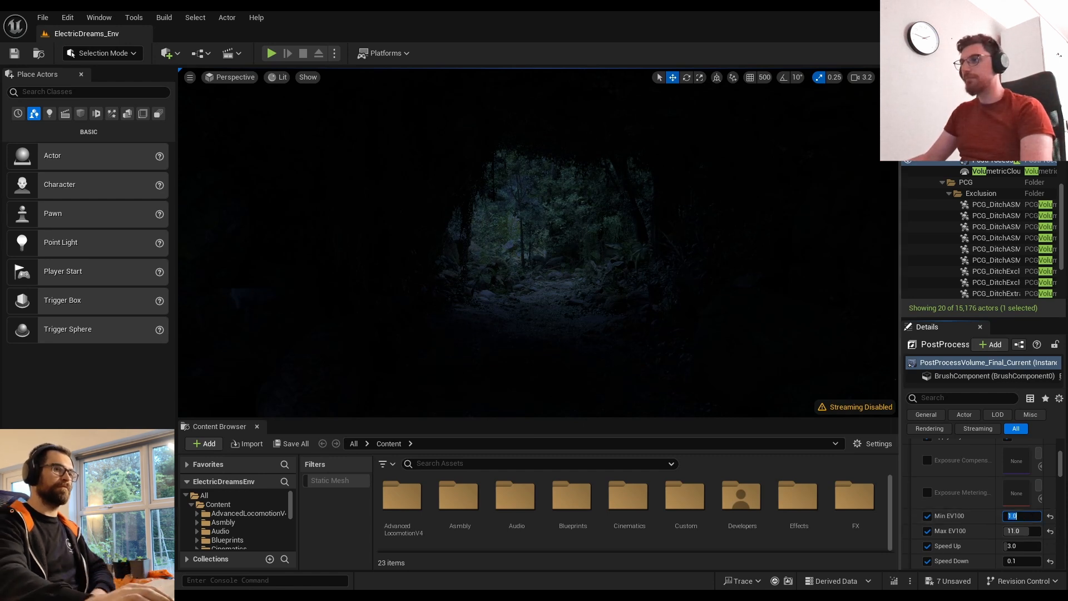
pyautogui.press('Return')
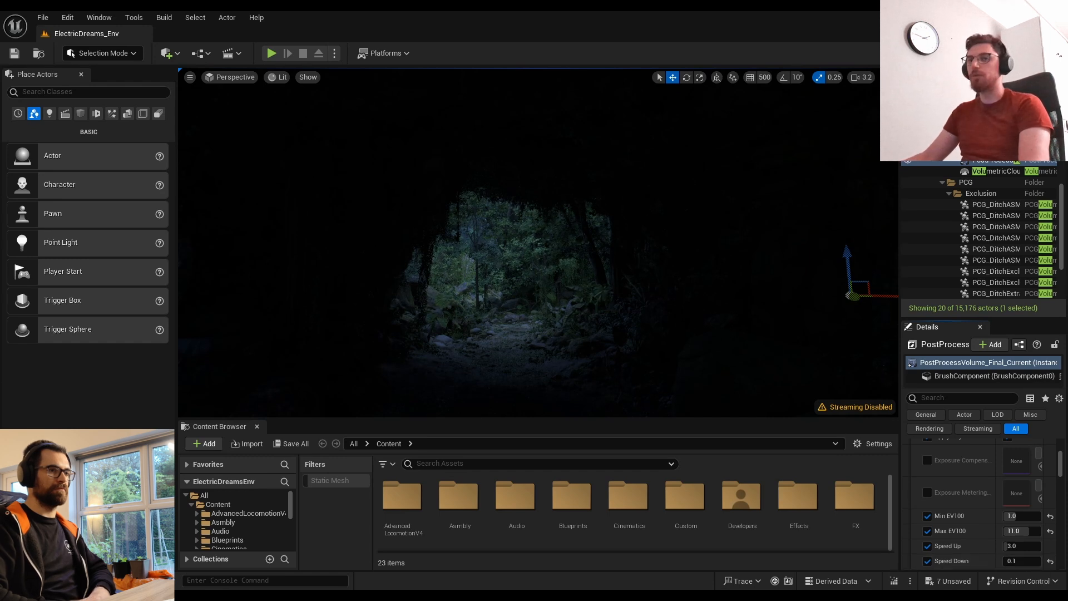
pyautogui.press('w')
pyautogui.moveTo(538, 243)
pyautogui.mouseDown(button='right')
pyautogui.moveTo(495, 245)
pyautogui.moveTo(528, 254)
pyautogui.mouseUp(button='right')
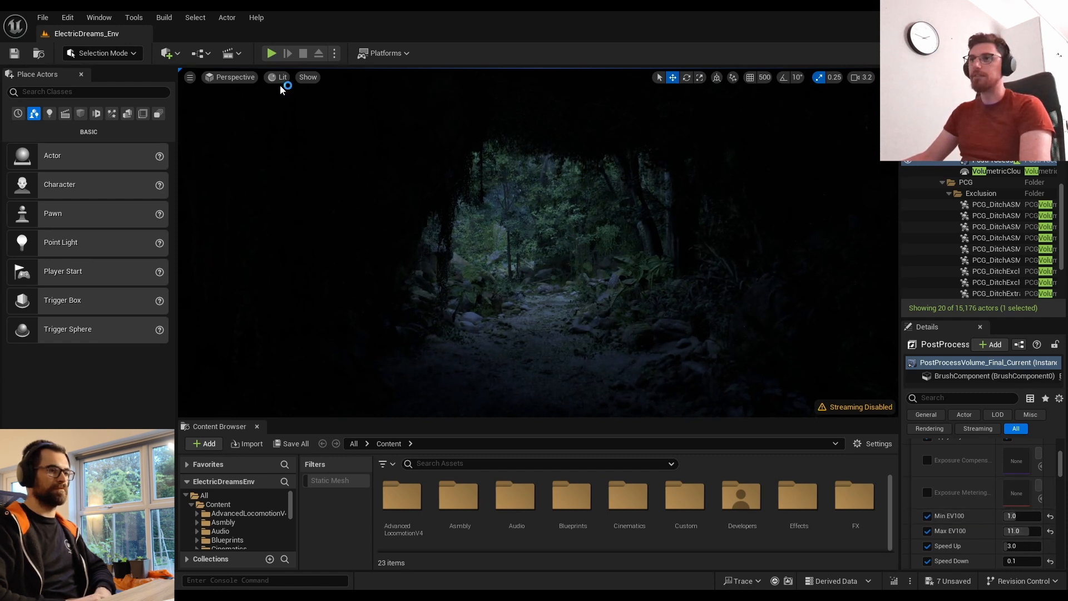
# - Turn on the HDR (Eye Adaptation) visualization in the viewport
pyautogui.click(307, 78)
pyautogui.moveTo(385, 455)
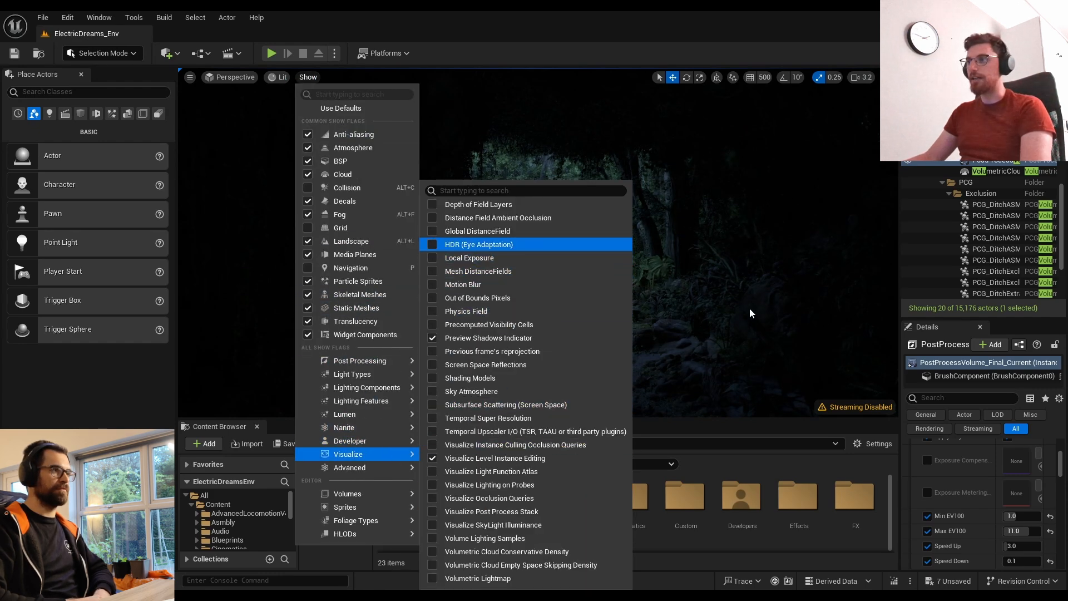
pyautogui.click(435, 244)
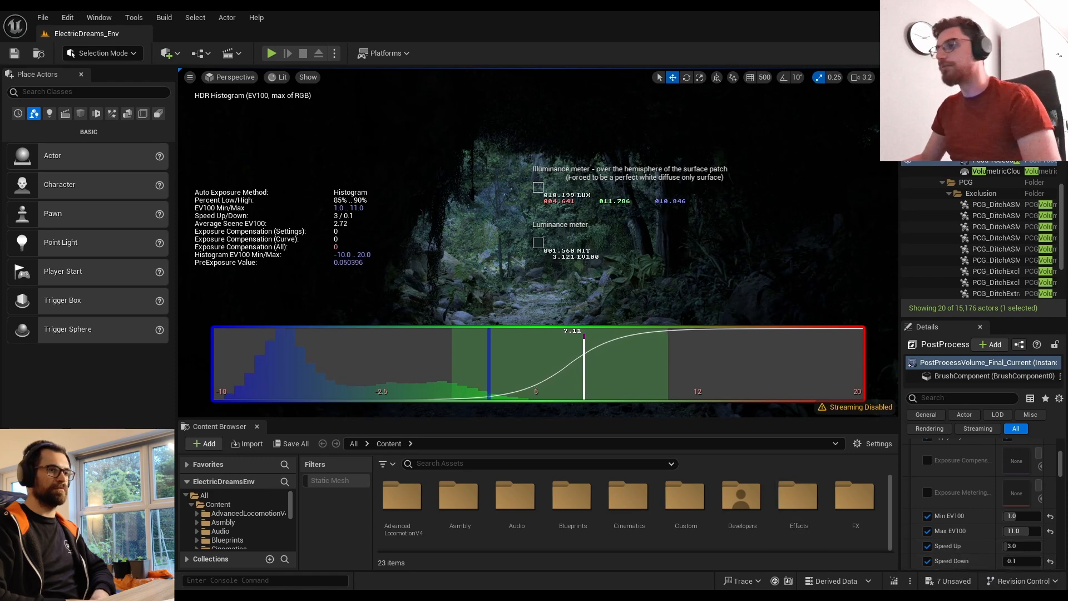
# - Fly out of the tunnel along the forest stream to examine how auto exposure adapts on the HDR histogram
pyautogui.press('s')
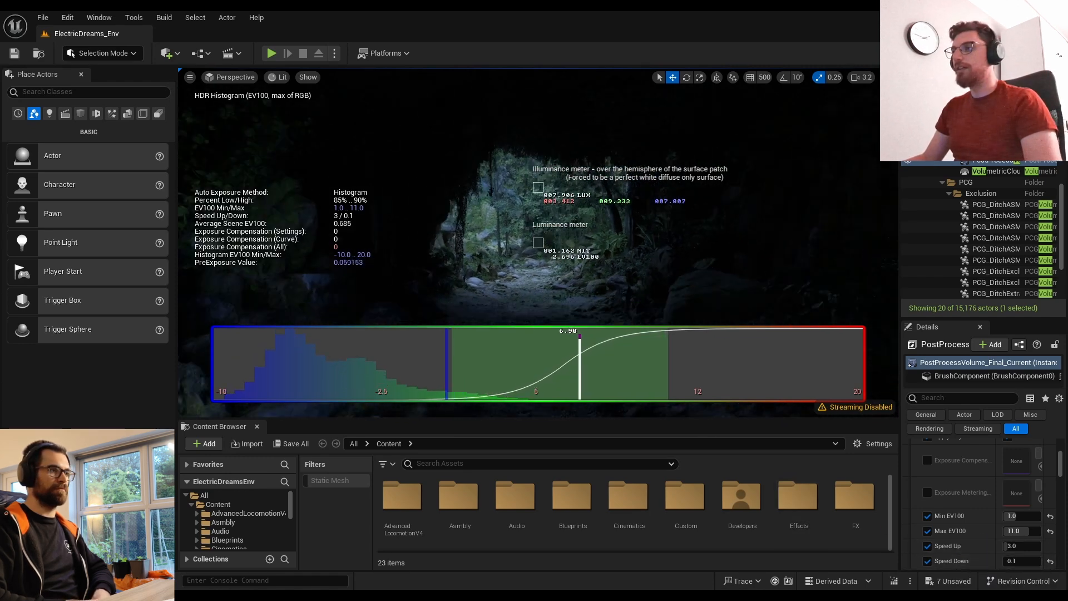
pyautogui.press('w')
pyautogui.scroll(1, 538, 243)
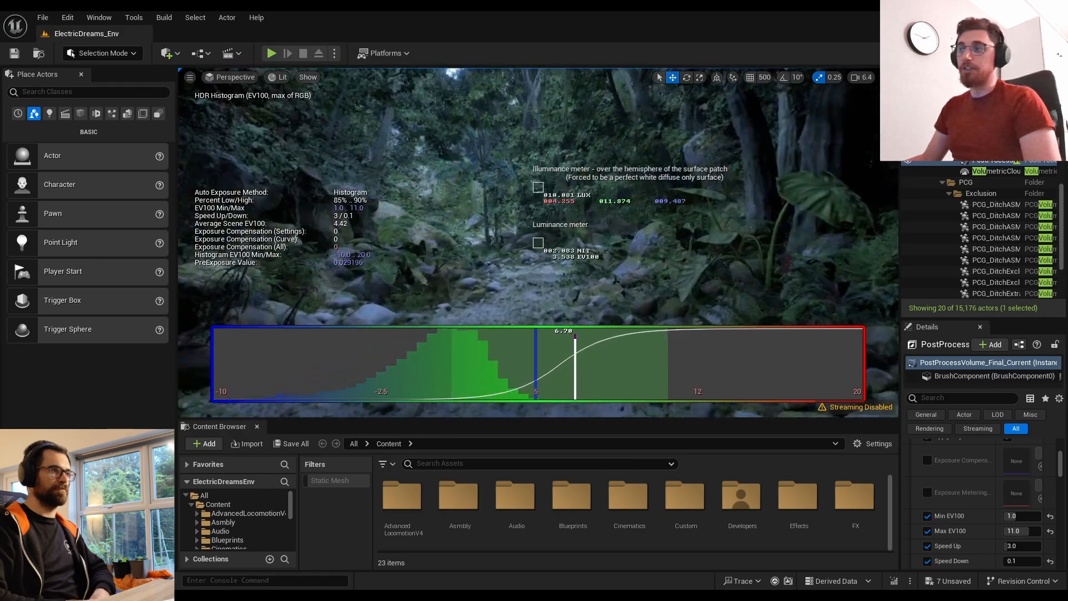
pyautogui.press('w')
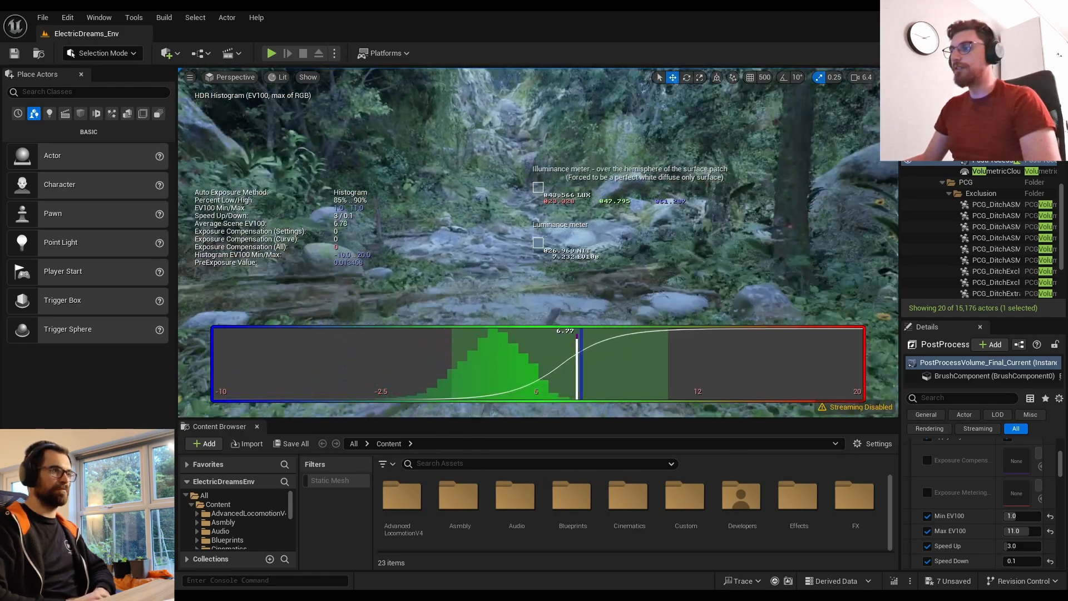
pyautogui.press('w')
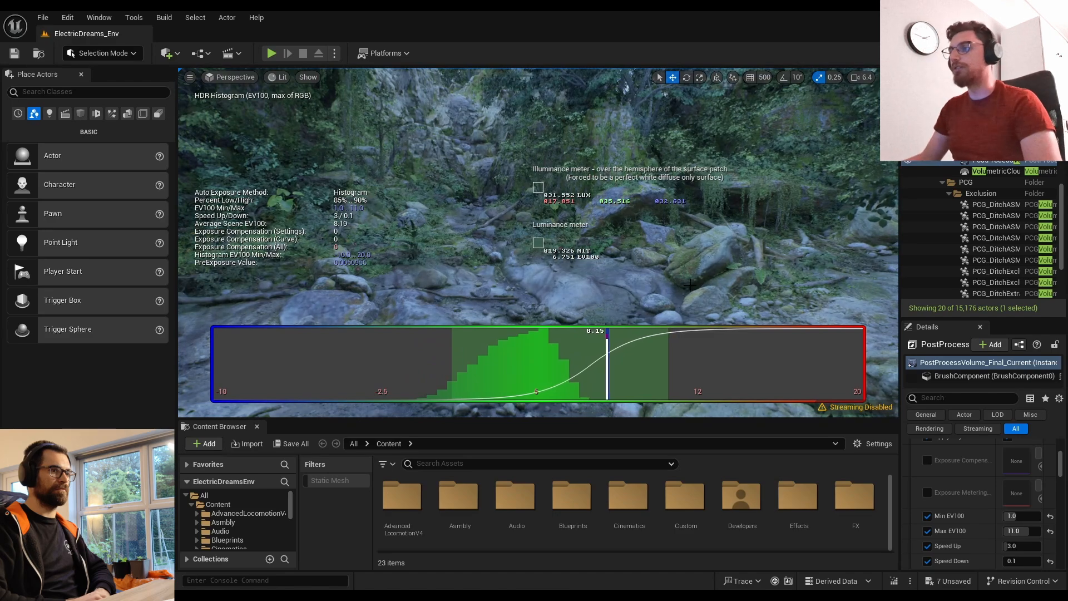
pyautogui.press('w')
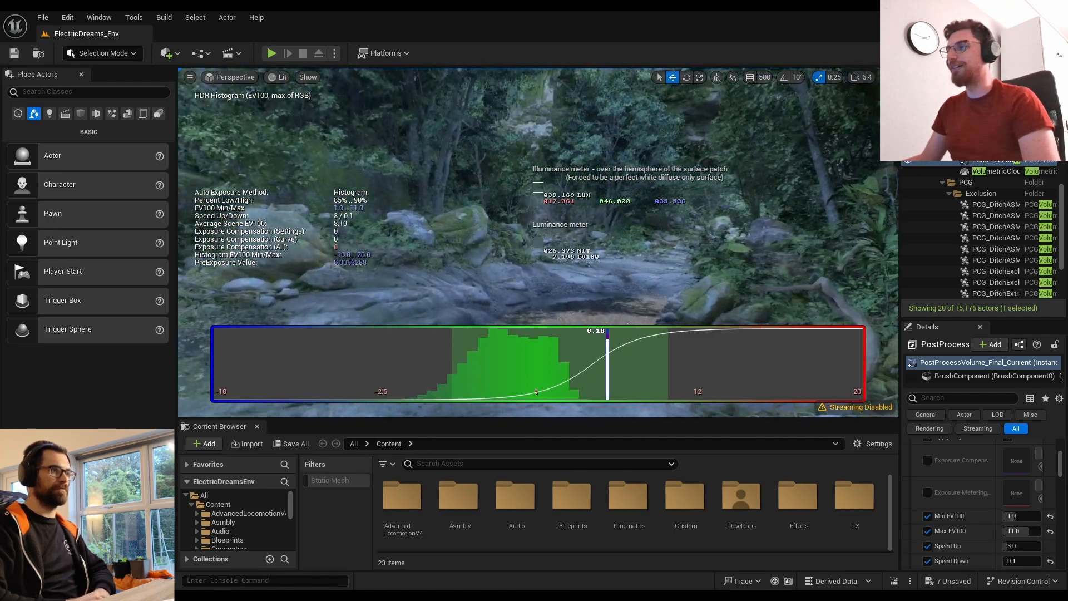
pyautogui.press('w')
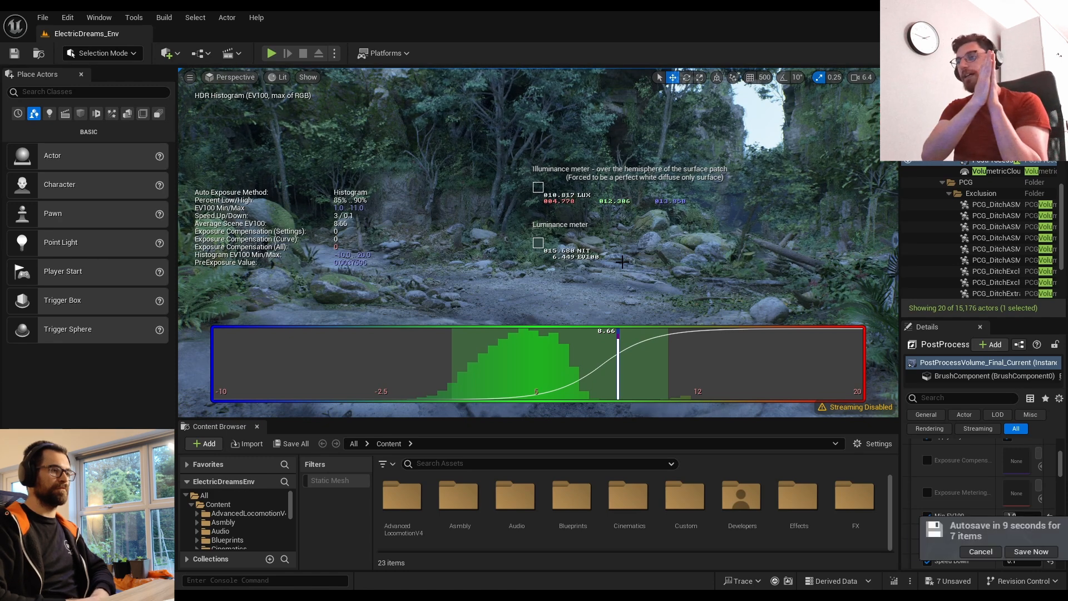
# - Cancel the pending autosave and fly into the dark cave tunnel to examine exposure adaptation on the HDR histogram
pyautogui.click(976, 551)
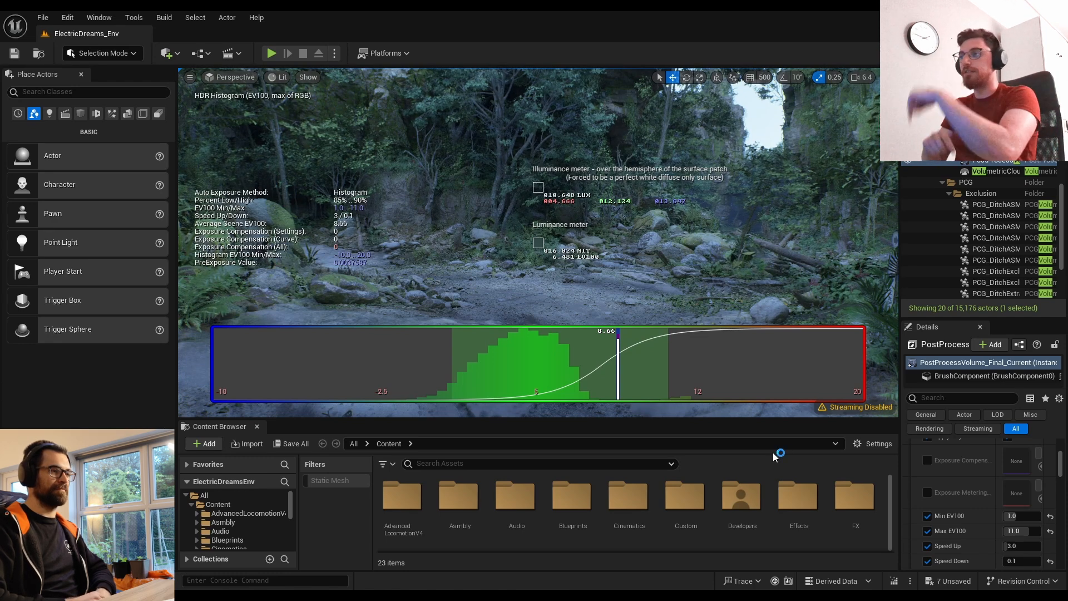
pyautogui.moveTo(578, 291); pyautogui.dragTo(813, 284, button='right')
pyautogui.press('w')
pyautogui.press('w')
pyautogui.press('w')
pyautogui.press('w')
pyautogui.press('w')
pyautogui.press('w')
pyautogui.press('w')
pyautogui.press('w')
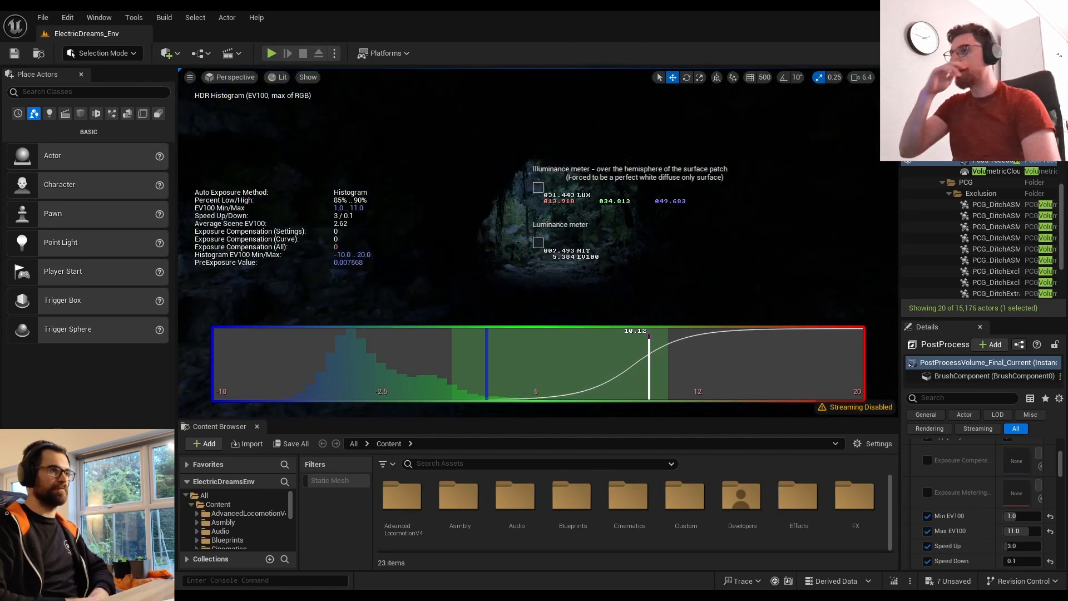
pyautogui.press('w')
pyautogui.moveTo(813, 283); pyautogui.dragTo(770, 283, button='right')
pyautogui.scroll(-1, 808, 284)
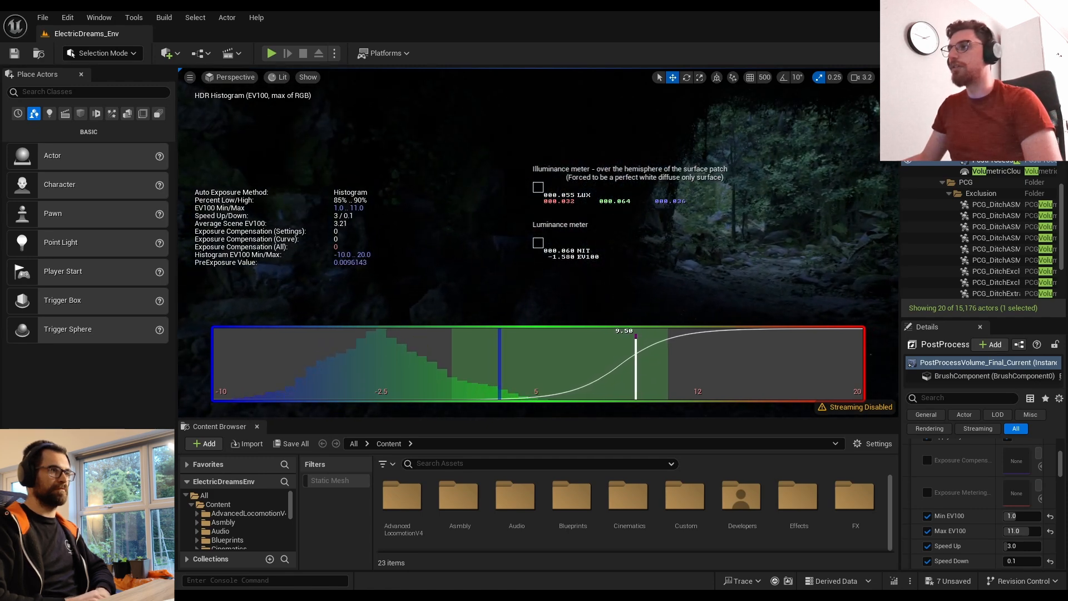
# - Fly back and forth between the tunnel and the open stream bed to compare how quickly exposure adapts in each direction
pyautogui.moveTo(770, 284); pyautogui.dragTo(862, 284, button='right')
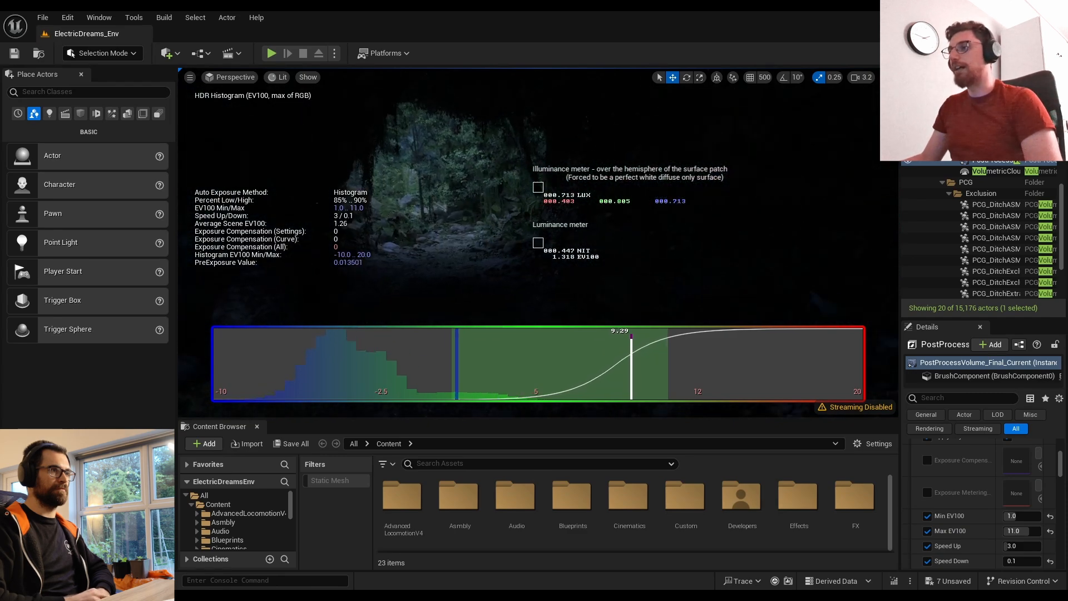
pyautogui.press('s')
pyautogui.scroll(1, 539, 243)
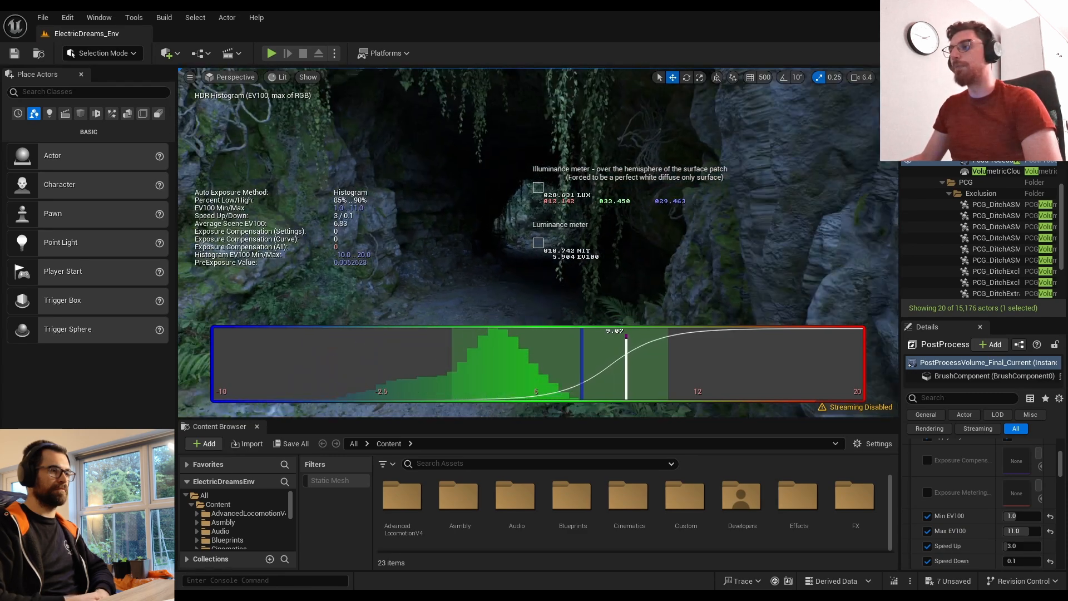
pyautogui.press('w')
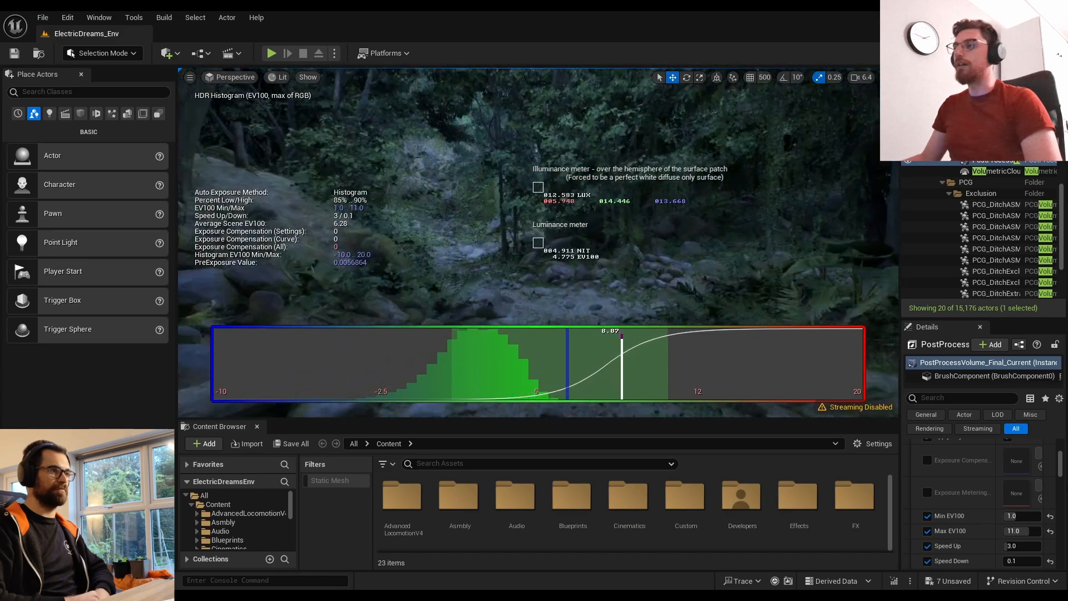
pyautogui.press('w')
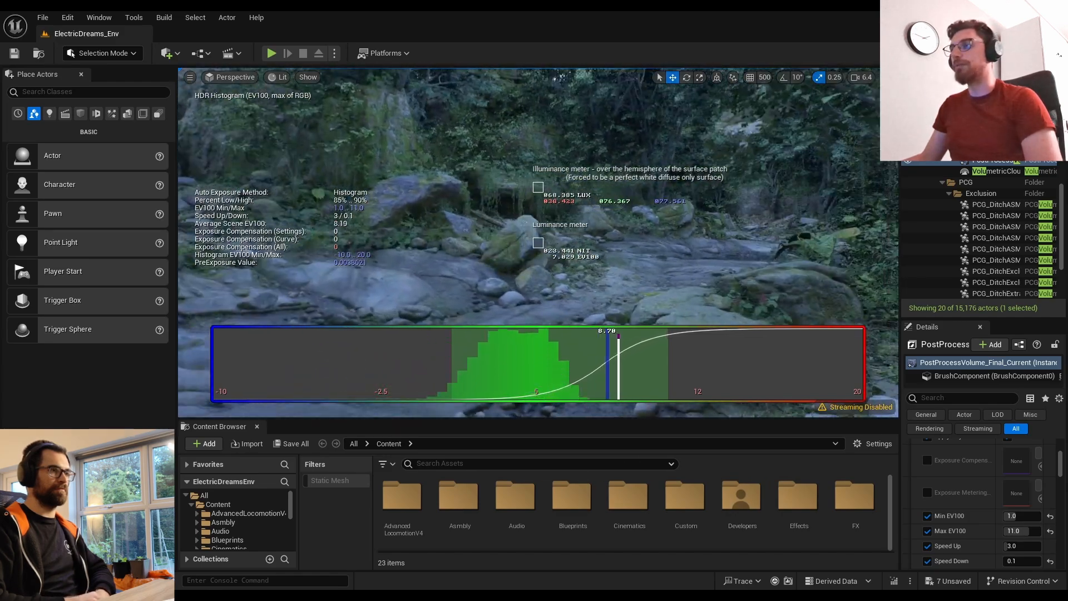
pyautogui.press('s')
pyautogui.scroll(1, 539, 242)
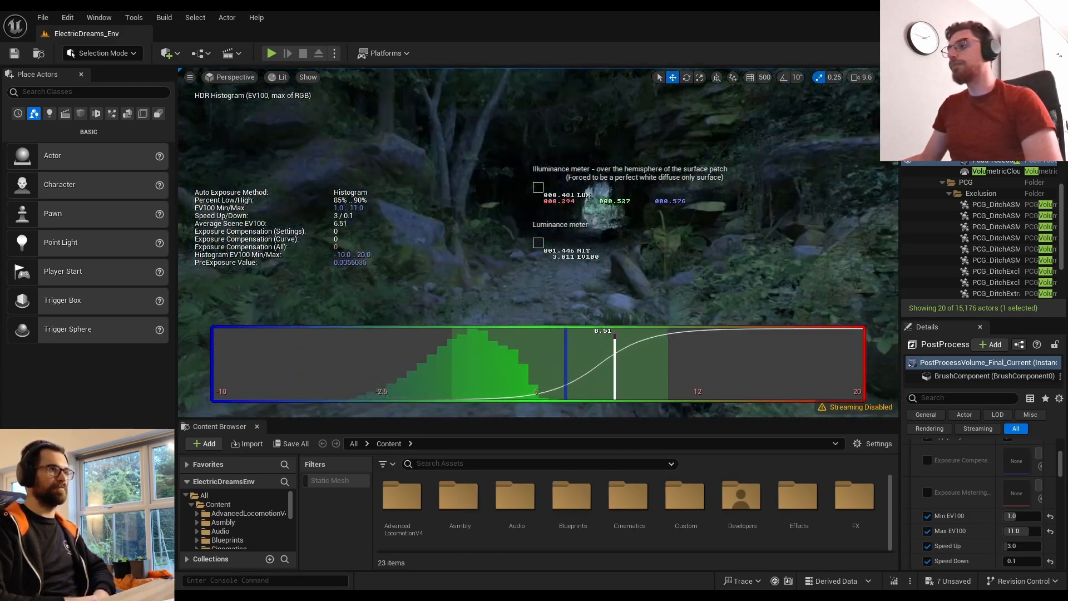
pyautogui.press('w')
pyautogui.scroll(-2, 539, 243)
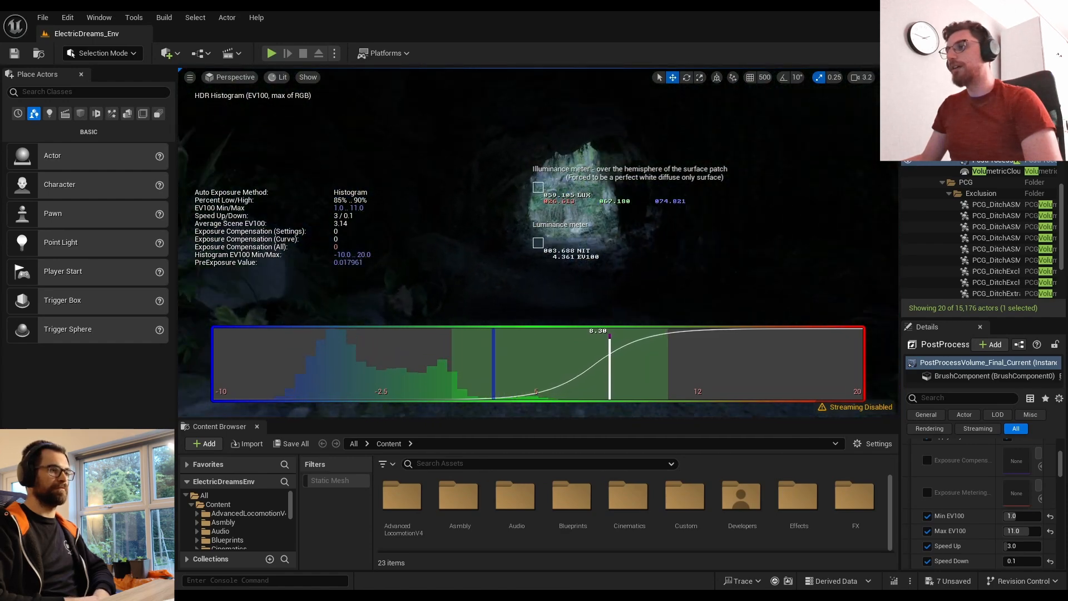
pyautogui.press('w')
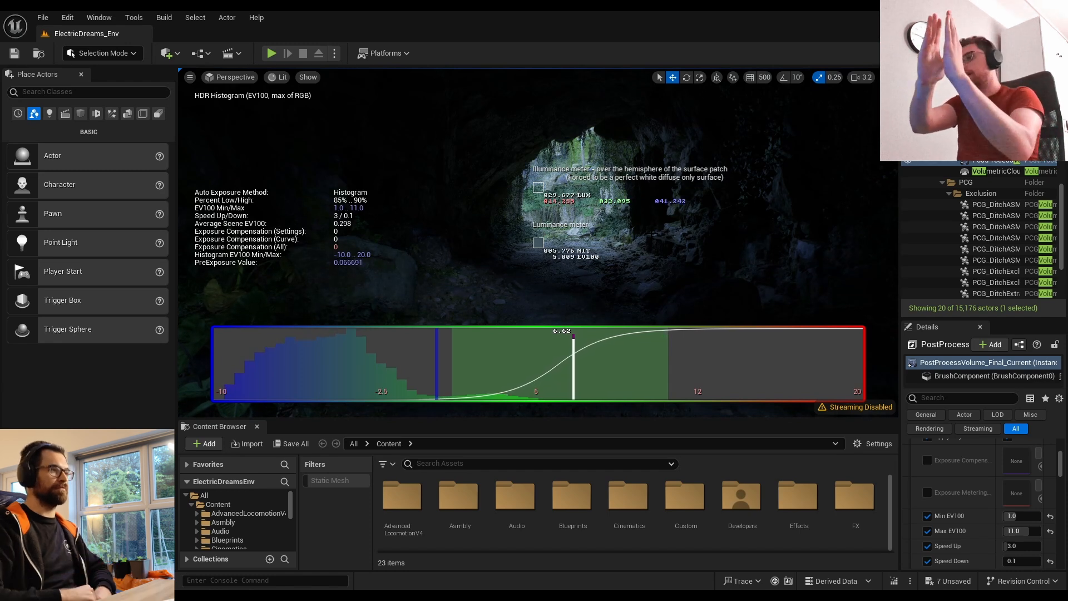
# - Review the post process volume's Local Exposure contrast settings and examine the view from the cave exit into the open ravine
pyautogui.scroll(-5, 967, 476)
pyautogui.scroll(-2, 946, 496)
pyautogui.click(954, 499)
pyautogui.scroll(-5, 955, 499)
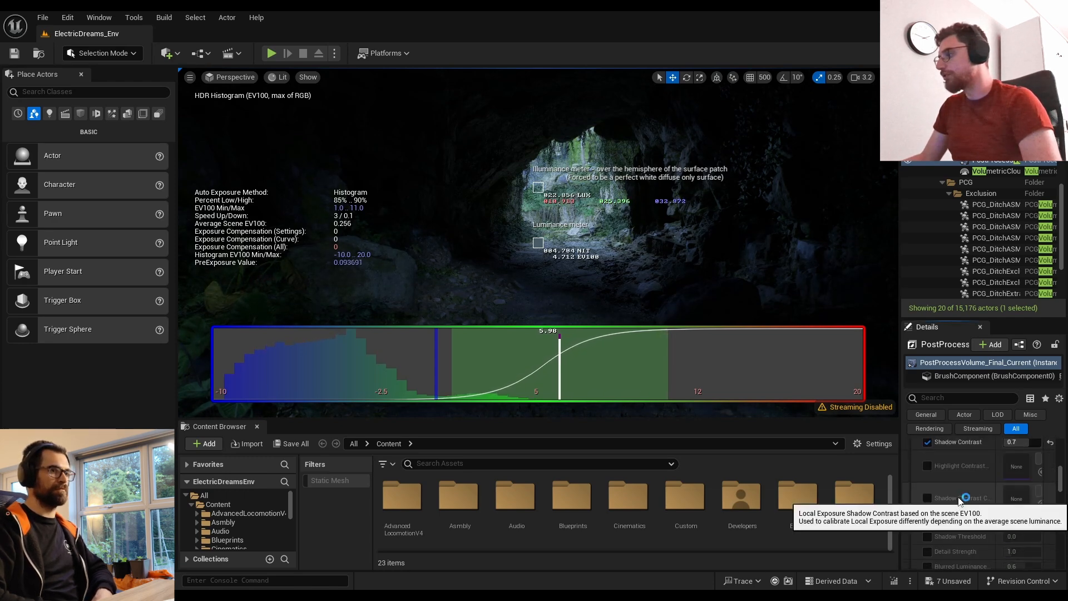
pyautogui.scroll(2, 982, 485)
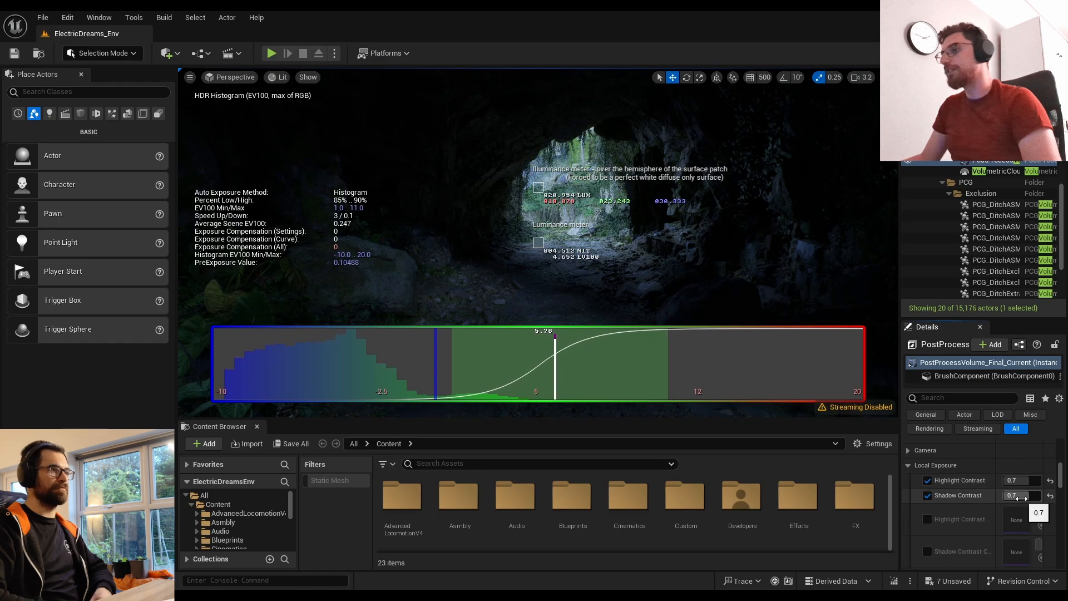
pyautogui.press('w')
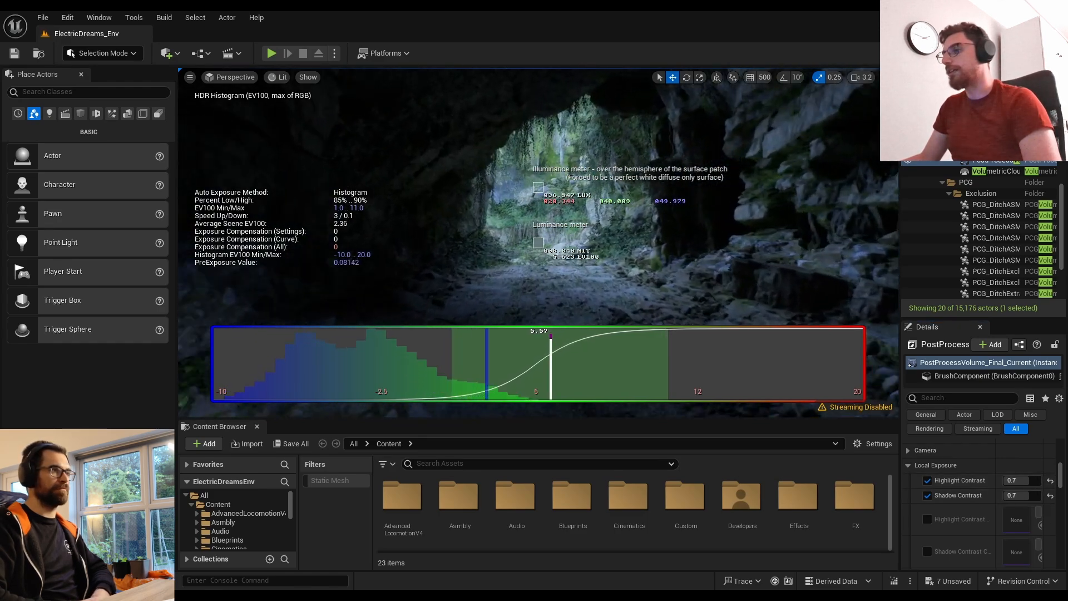
pyautogui.press('w')
pyautogui.scroll(3, 538, 243)
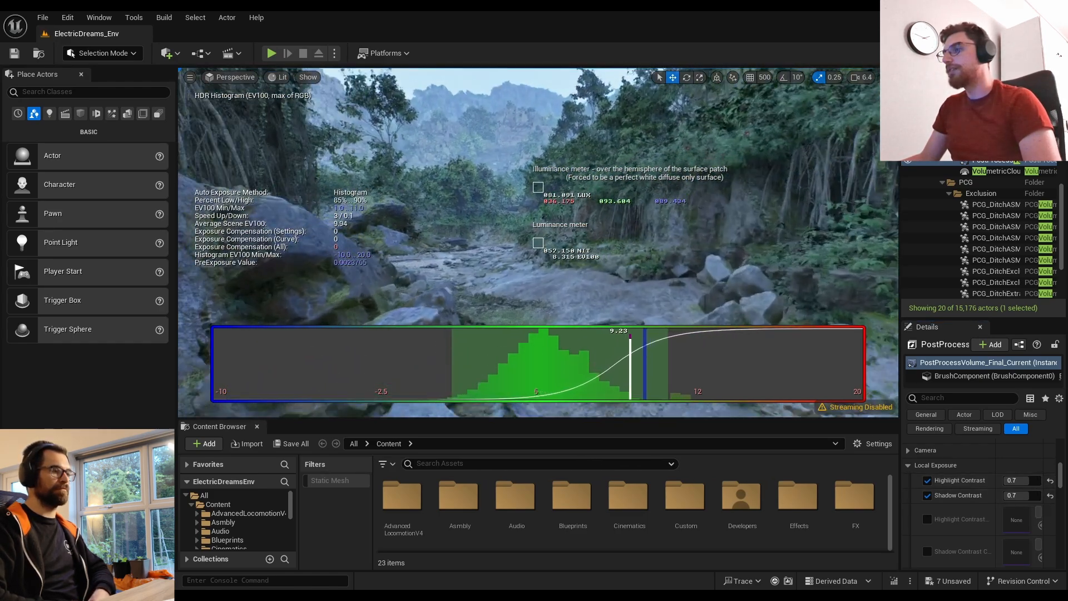
pyautogui.press('w')
# - Try lowering the Local Exposure Shadow Contrast to about 0.38 while viewing the dark tunnel
pyautogui.moveTo(1025, 495); pyautogui.dragTo(1022, 495)
pyautogui.moveTo(629, 274); pyautogui.dragTo(517, 274, button='right')
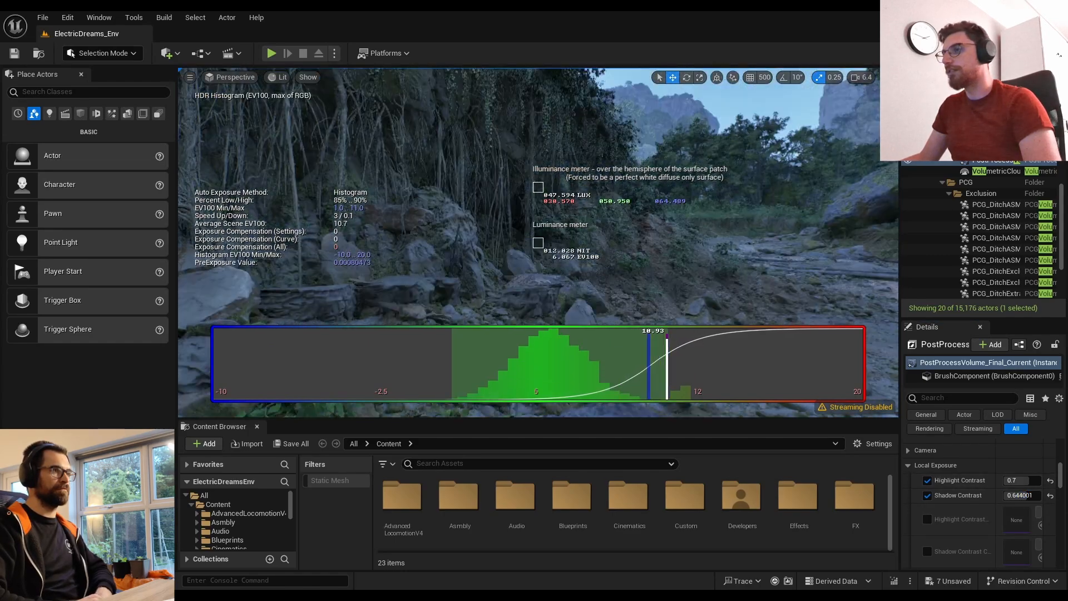
pyautogui.press('w')
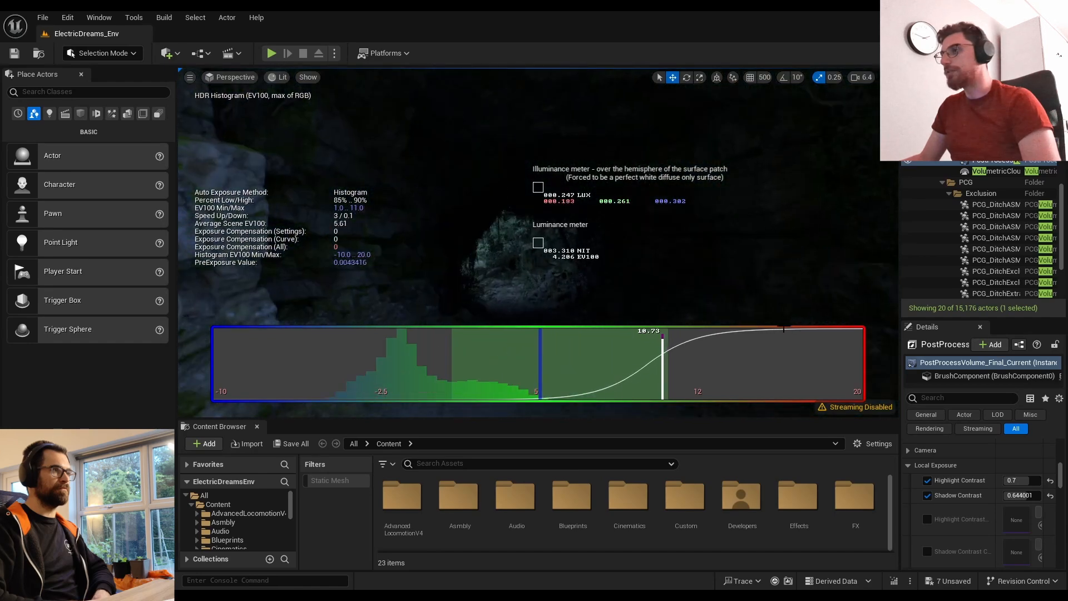
pyautogui.moveTo(1028, 494); pyautogui.dragTo(1013, 494)
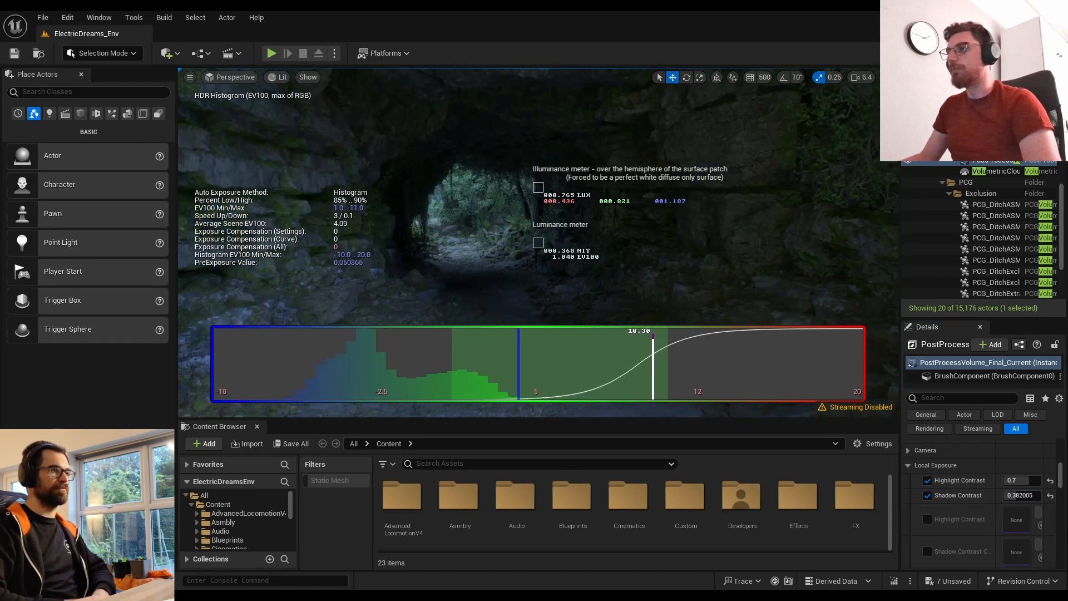
pyautogui.press('w')
pyautogui.press('w')
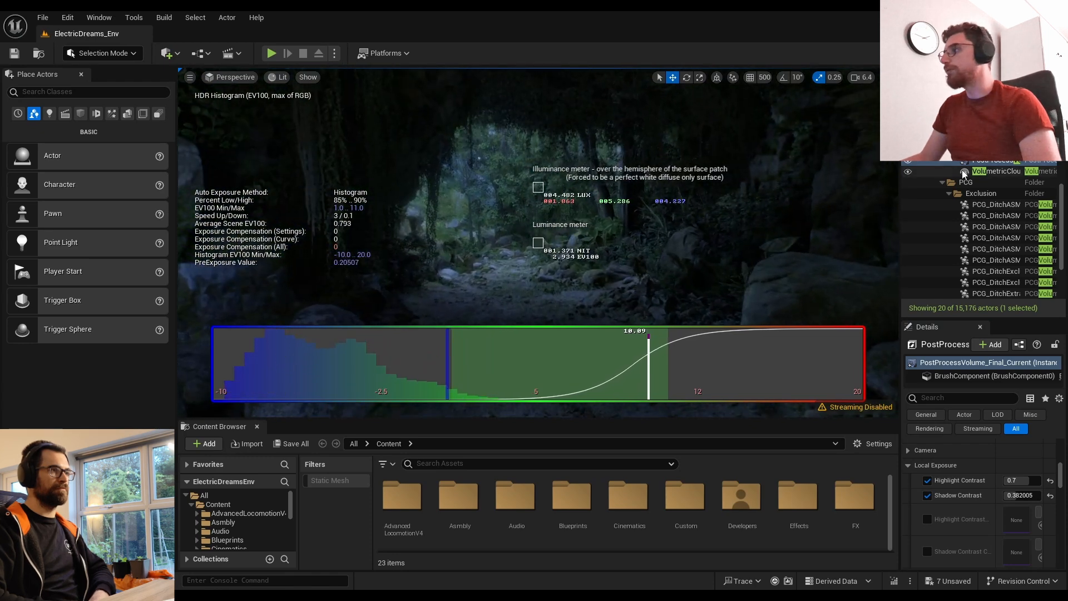
# - Hide the volumetric cloud and set the Local Exposure Shadow Contrast back to 0.7
pyautogui.click(908, 172)
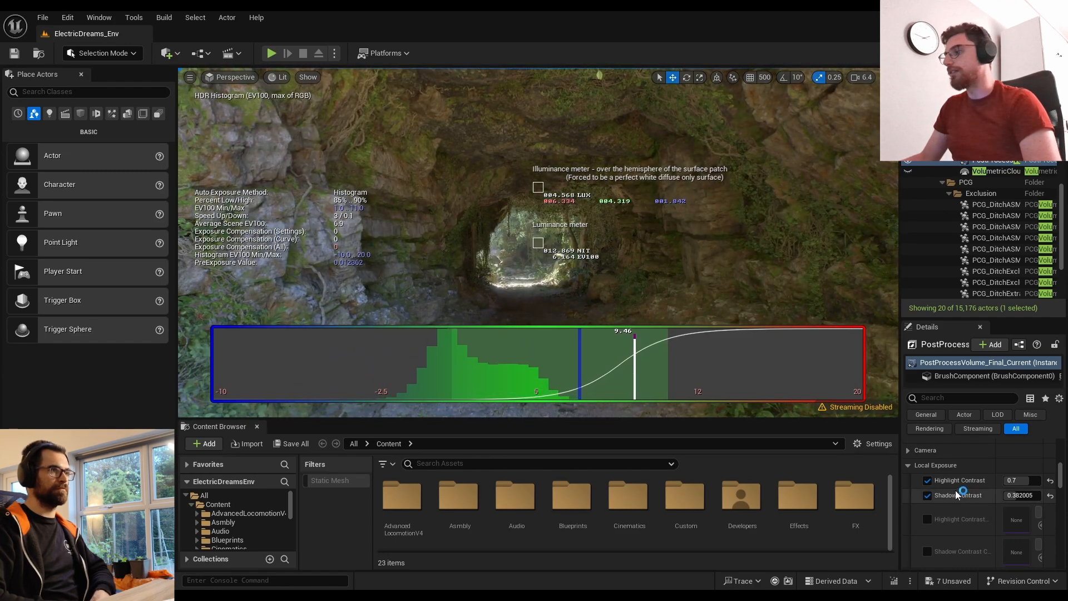
pyautogui.click(1025, 495)
pyautogui.write('0.7')
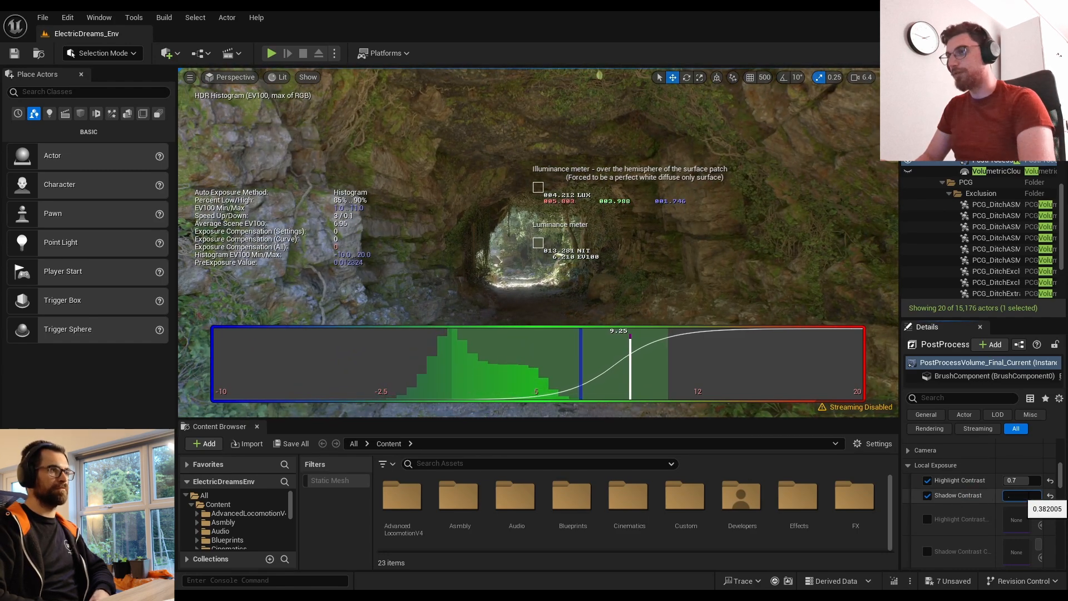
pyautogui.press('Return')
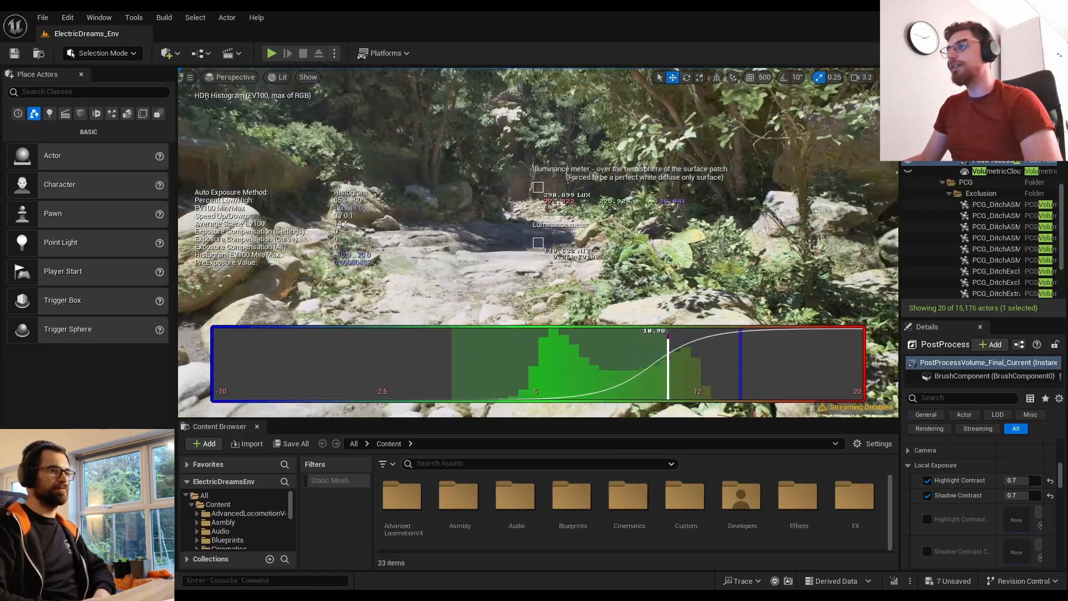
# - Show the volumetric cloud again and turn off the HDR (Eye Adaptation) visualization in the viewport
pyautogui.click(908, 172)
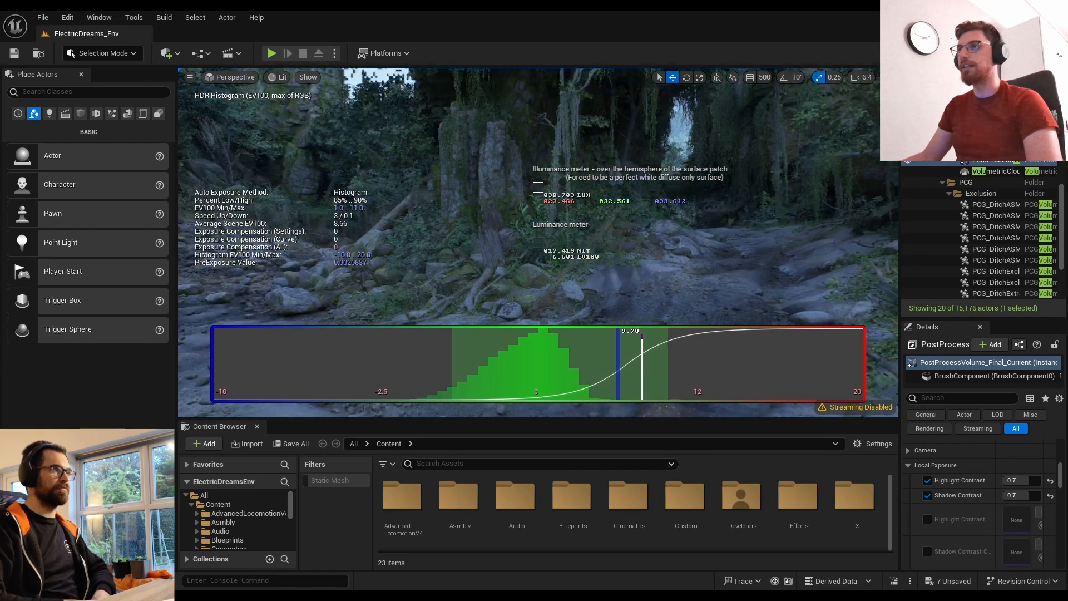
pyautogui.click(308, 77)
pyautogui.click(348, 107)
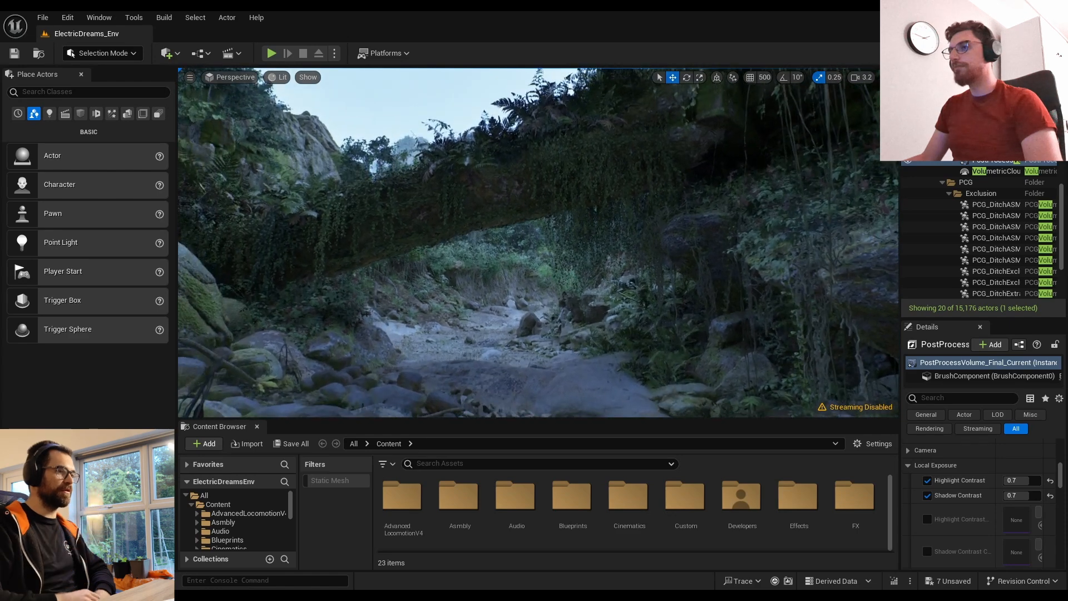
# - View camera bookmarks 1 and 2, comparing the forest lighting at bookmark 2 with the volumetric cloud hidden and shown
pyautogui.press('1')
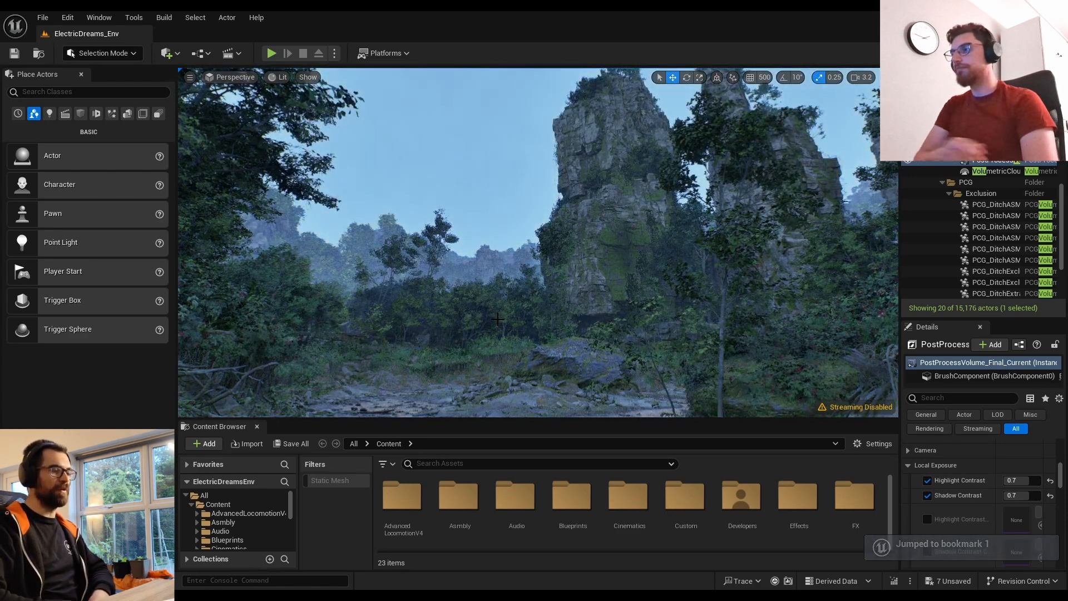
pyautogui.press('2')
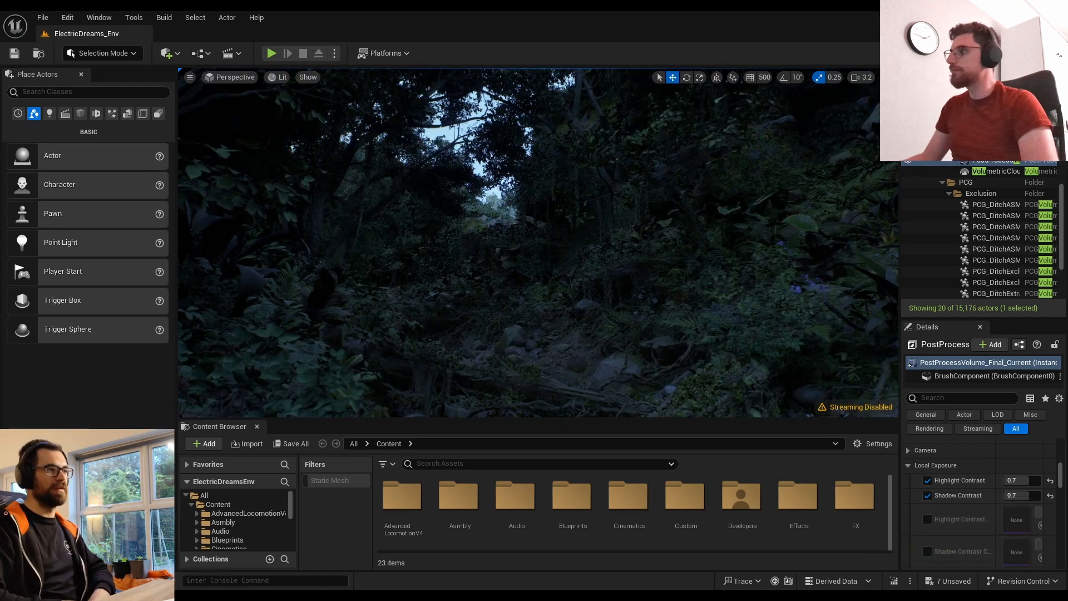
pyautogui.click(908, 172)
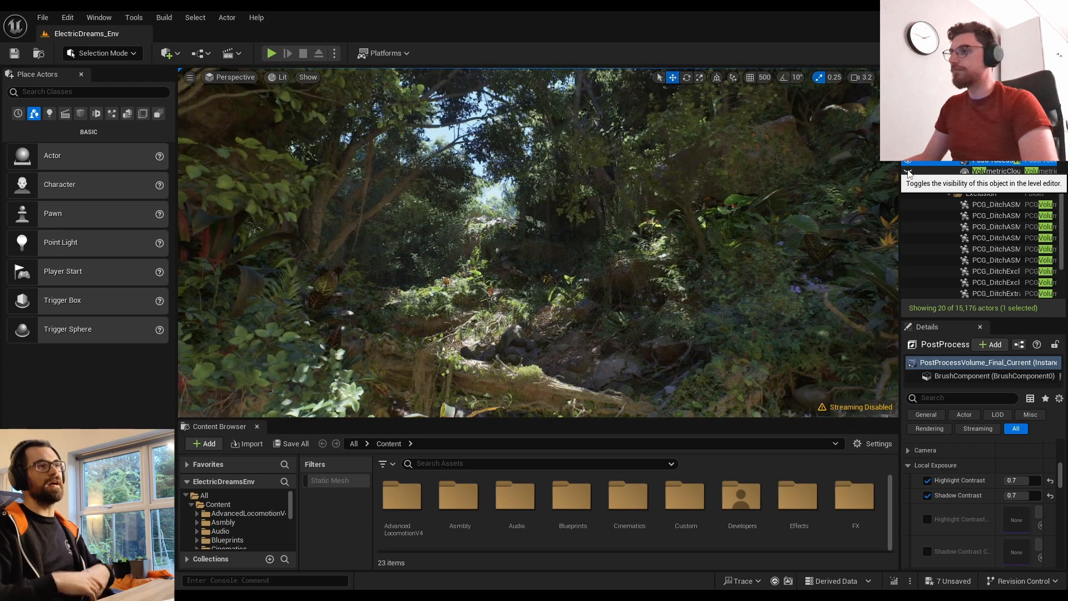
pyautogui.click(908, 172)
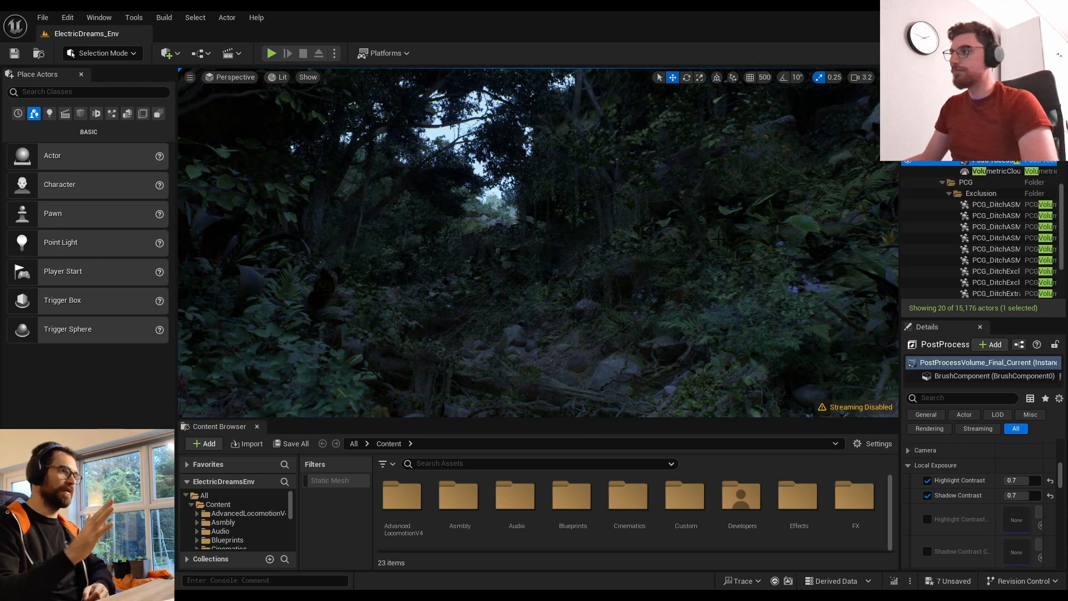
pyautogui.click(718, 234)
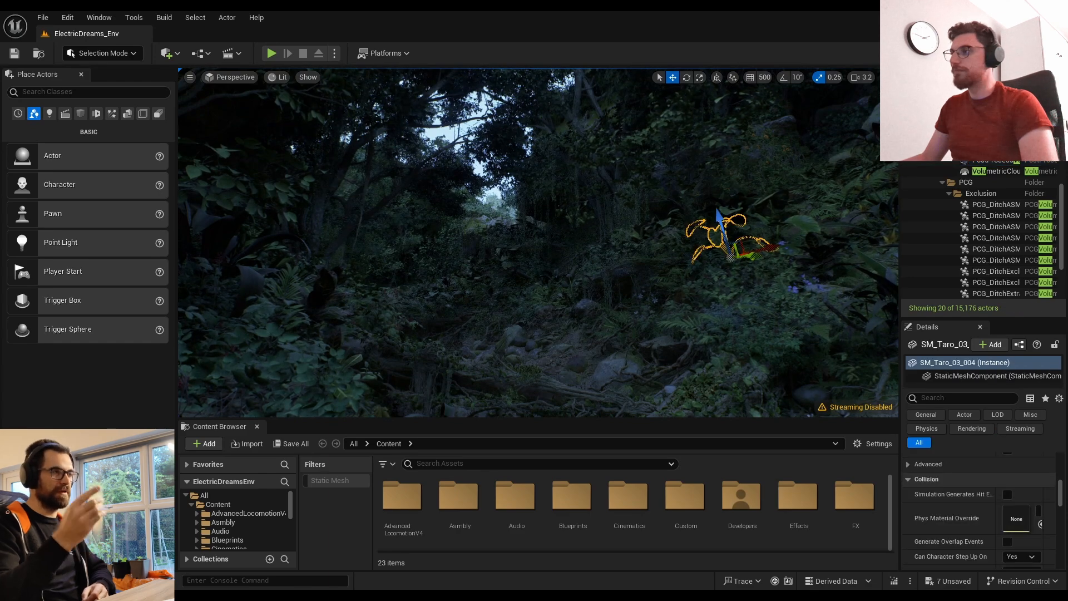
pyautogui.rightClick(695, 206)
pyautogui.press('Escape')
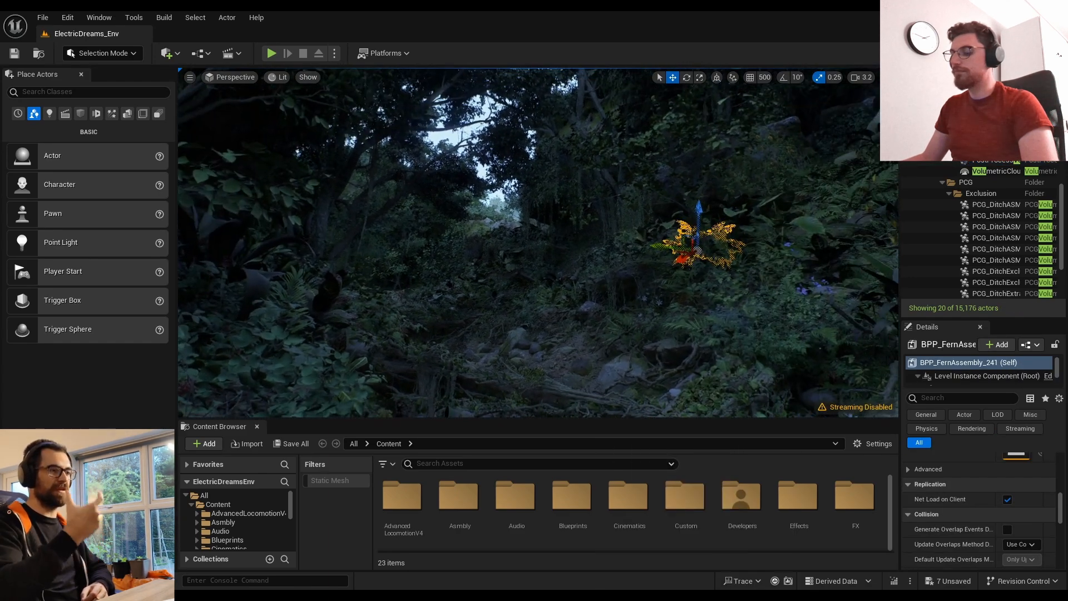
# - Step through camera bookmarks 3 to 8 and return to bookmark 7 to examine the overcast lighting across the ravine
pyautogui.press('3')
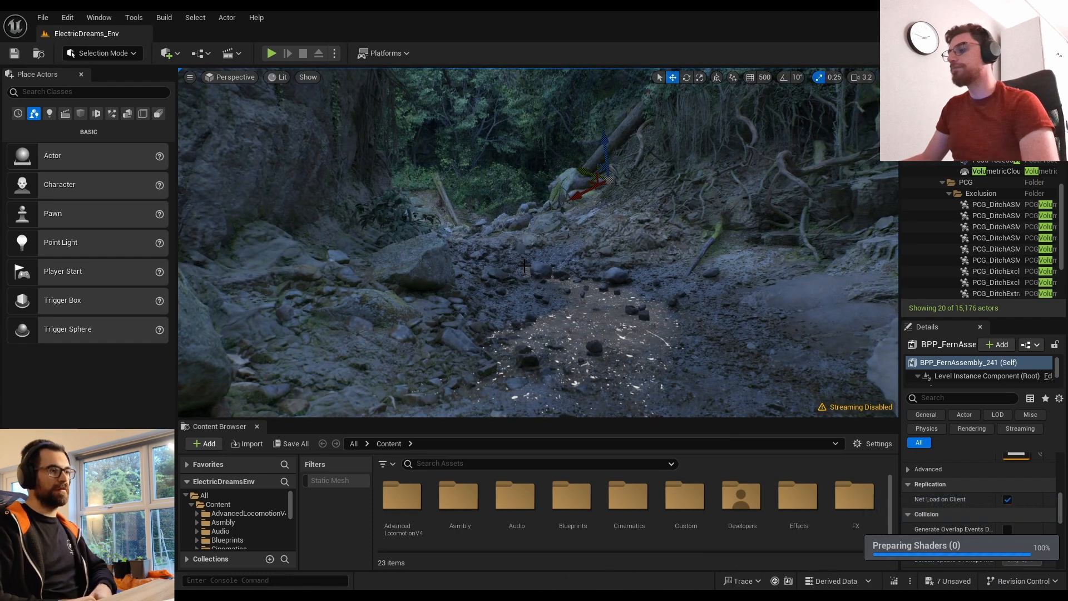
pyautogui.press('4')
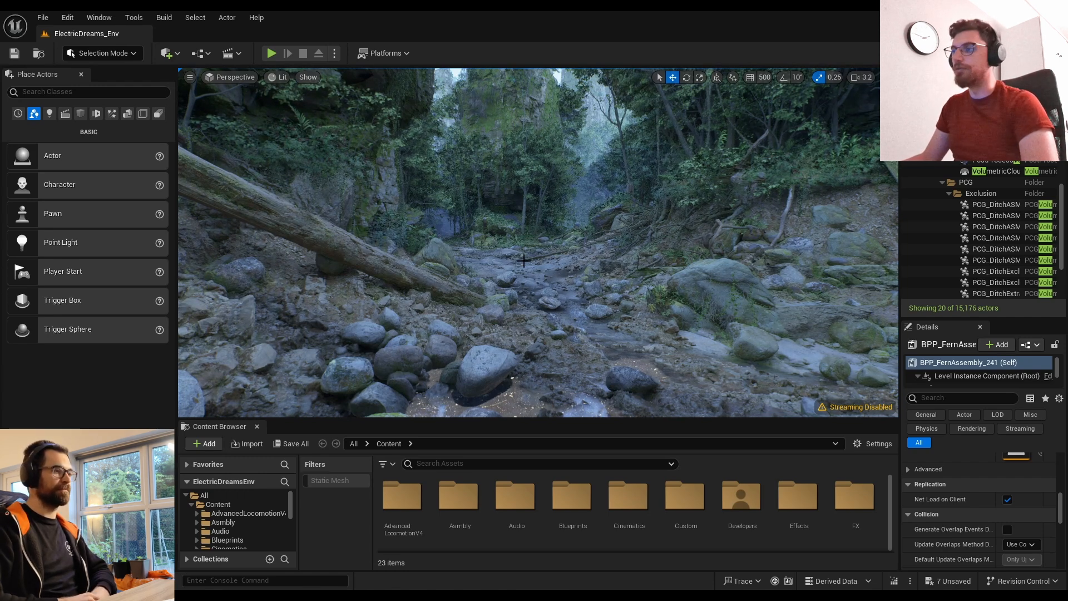
pyautogui.press('5')
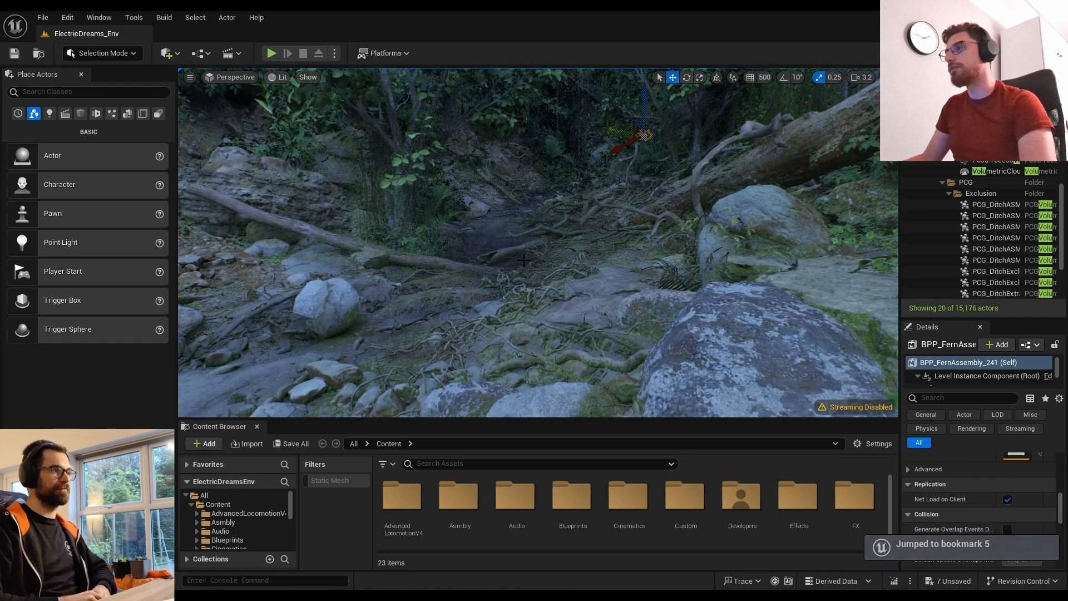
pyautogui.press('6')
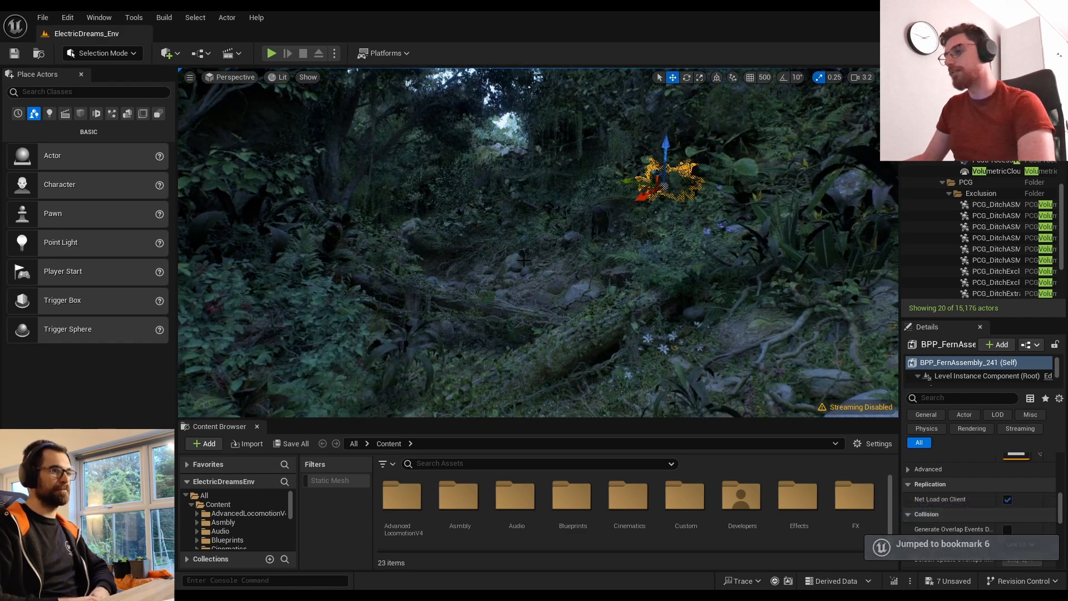
pyautogui.press('7')
pyautogui.press('8')
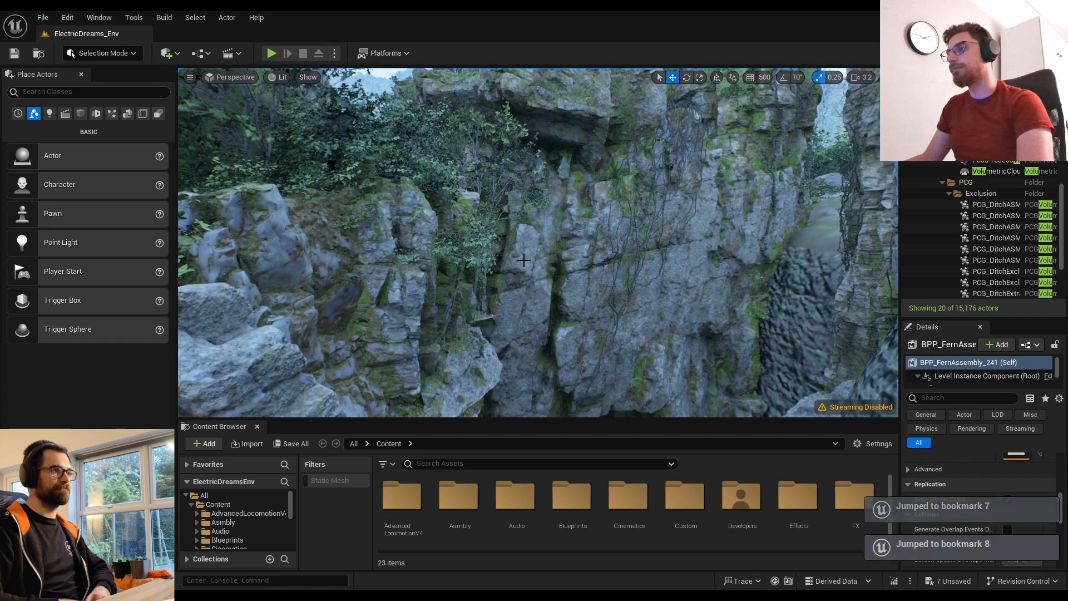
pyautogui.press('7')
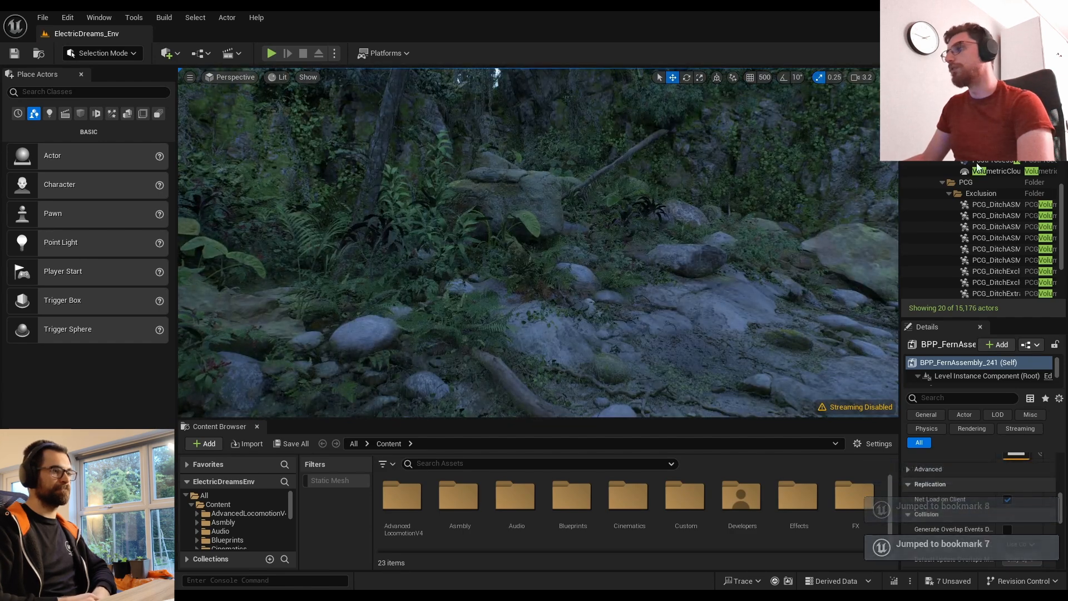
# - Hide the volumetric cloud, then find the directional light by searching the scene for "dire" and select it
pyautogui.click(905, 171)
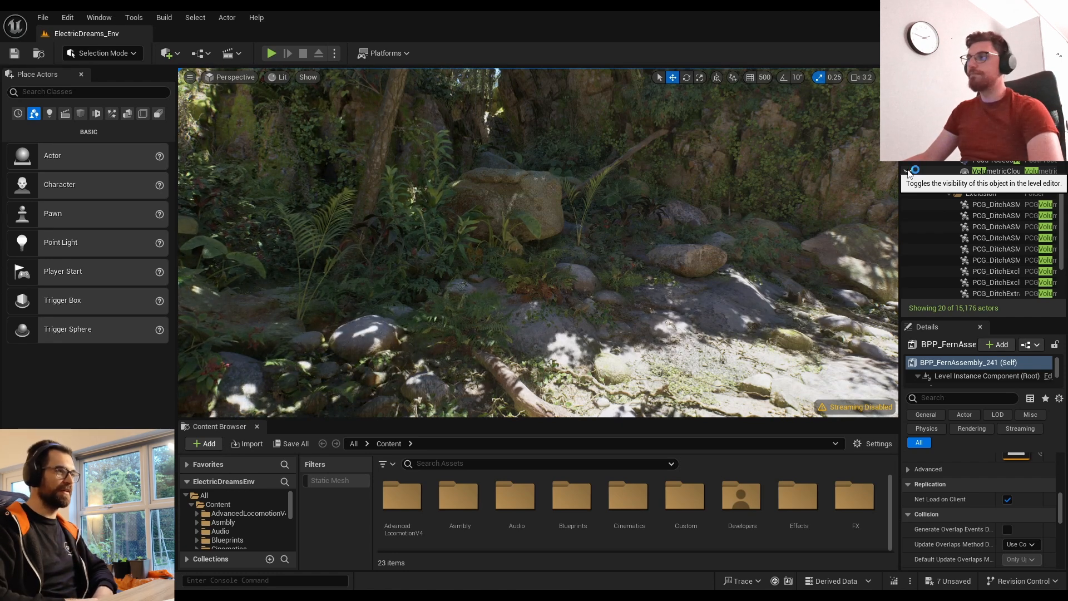
pyautogui.click(908, 172)
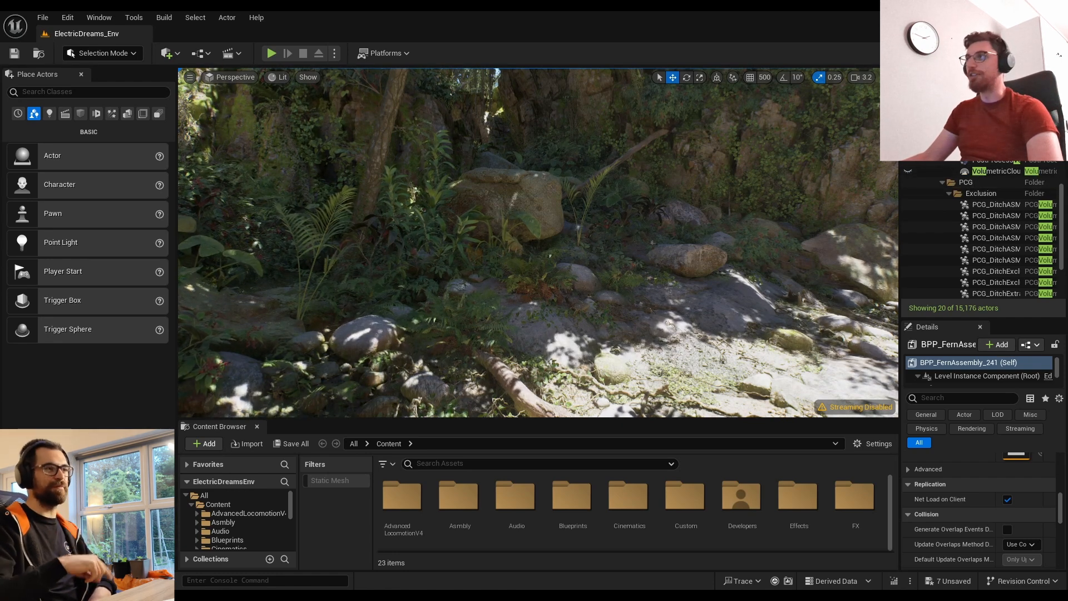
pyautogui.click(979, 92)
pyautogui.write('dire')
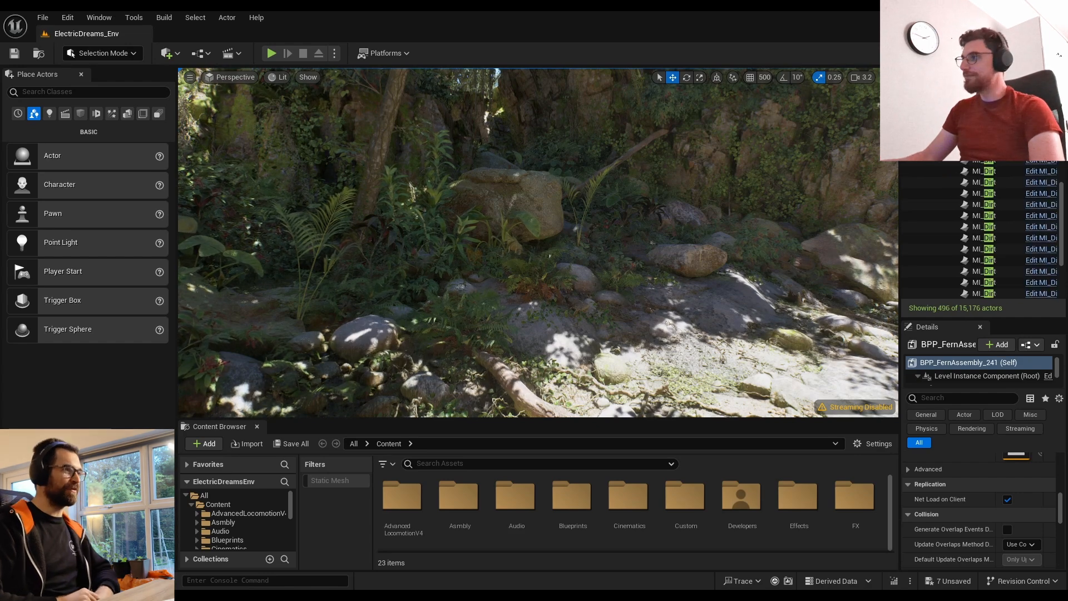
pyautogui.click(987, 170)
pyautogui.scroll(-3, 962, 500)
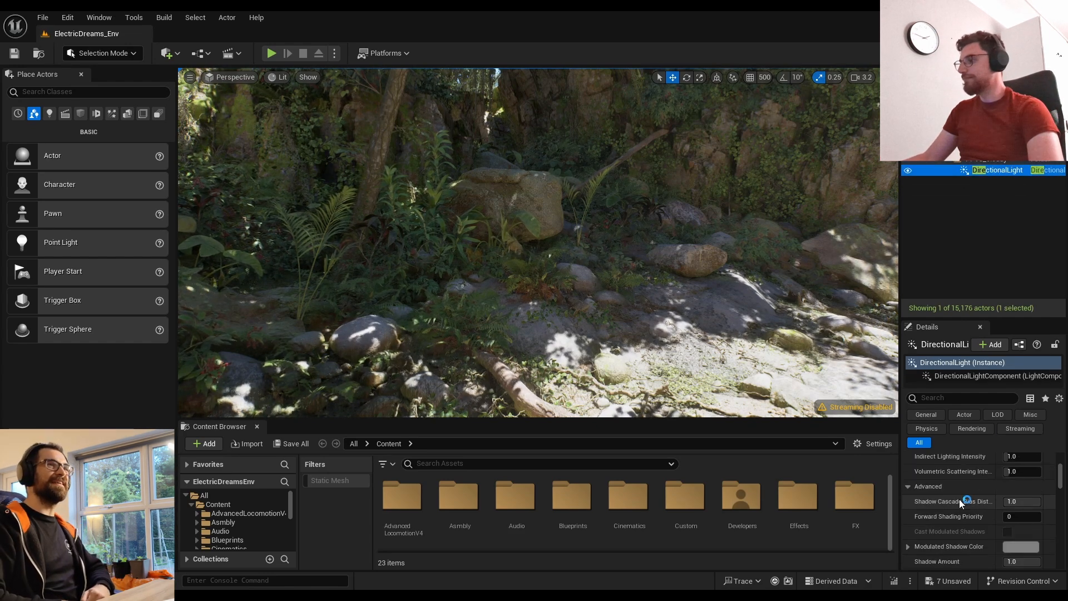
# - Try larger Source Angle values on the directional light, including 5, and reset the angle to its default
pyautogui.scroll(2, 967, 511)
pyautogui.moveTo(1020, 526); pyautogui.dragTo(1051, 527)
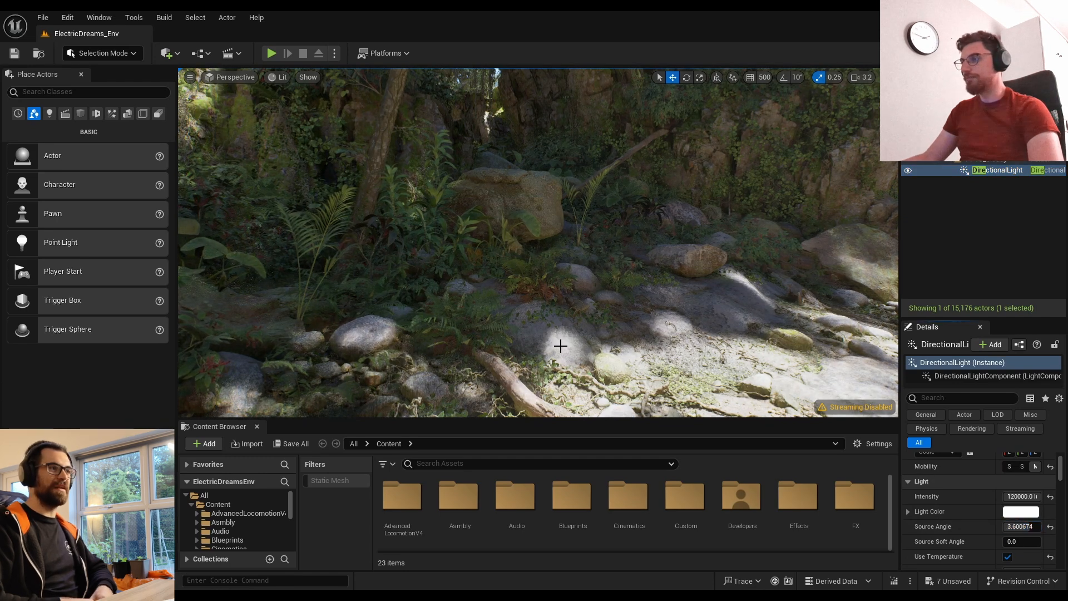
pyautogui.click(1050, 526)
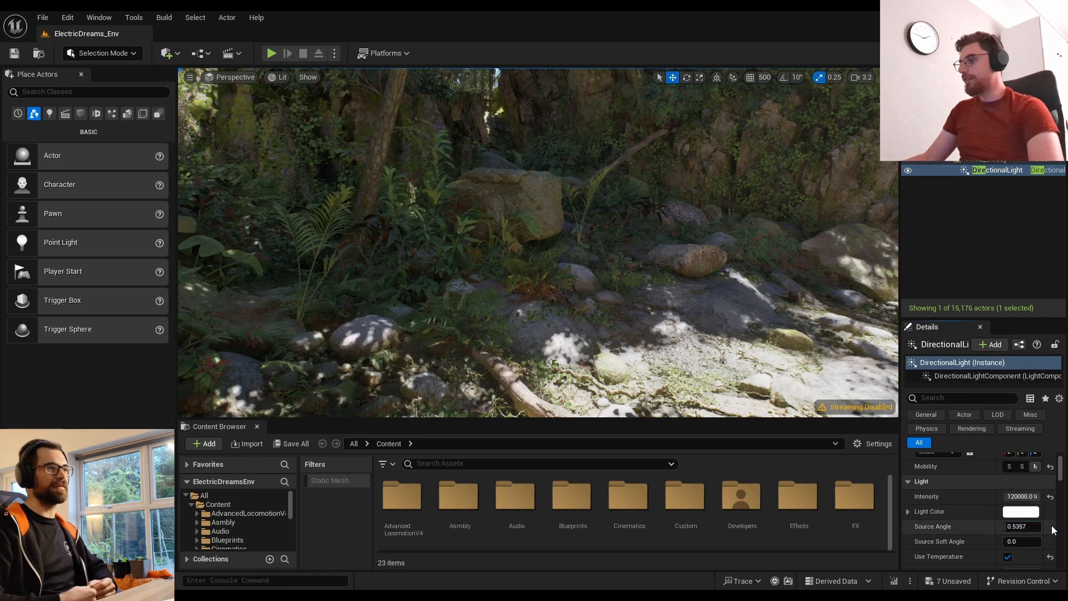
pyautogui.click(1029, 526)
pyautogui.write('5')
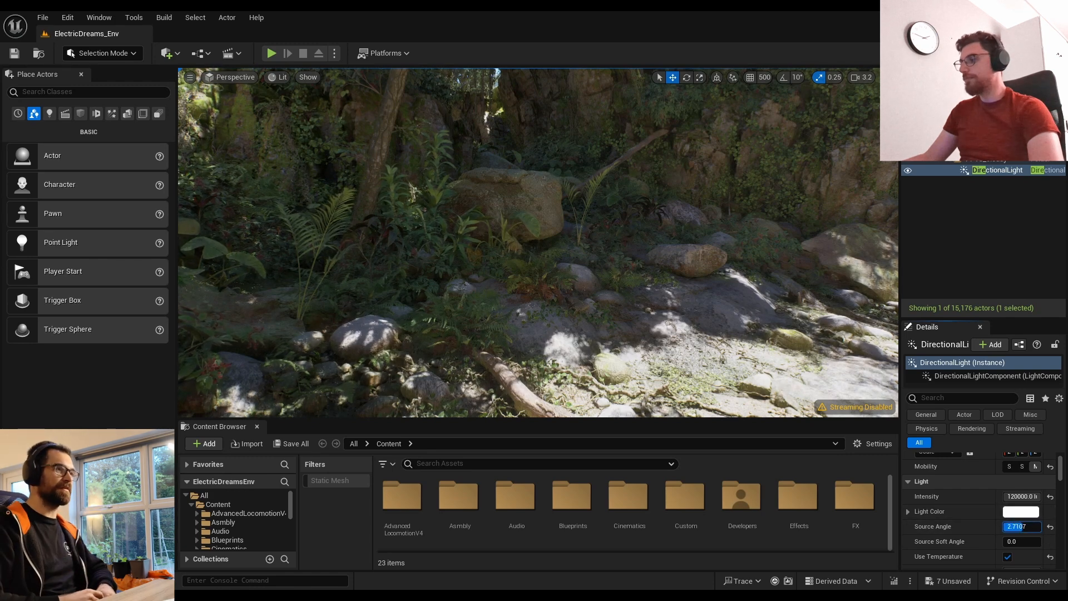
pyautogui.press('Return')
pyautogui.moveTo(1030, 526); pyautogui.dragTo(1025, 526)
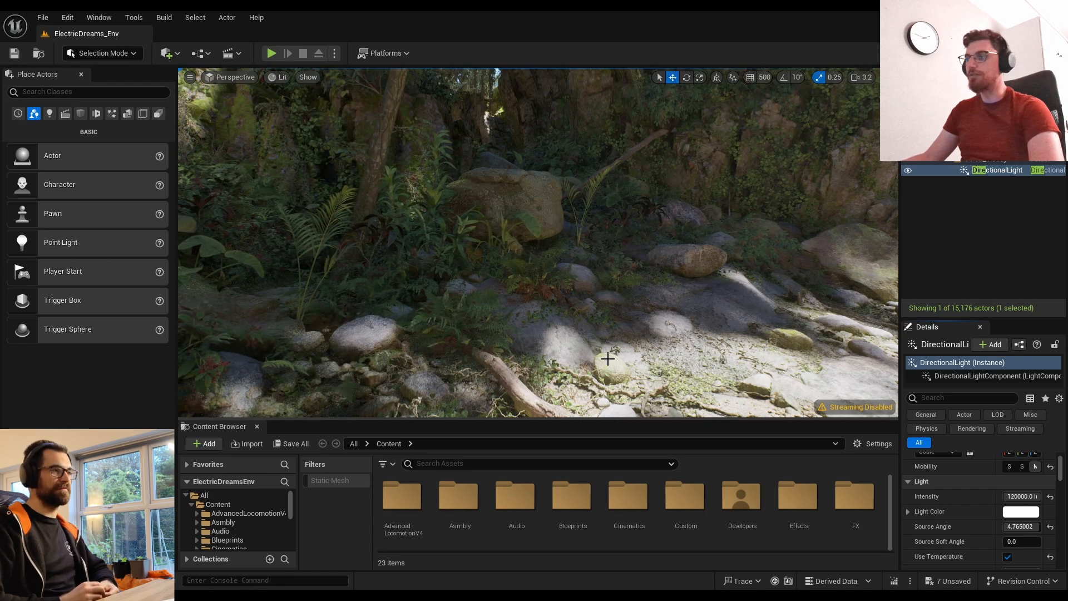
pyautogui.click(1050, 526)
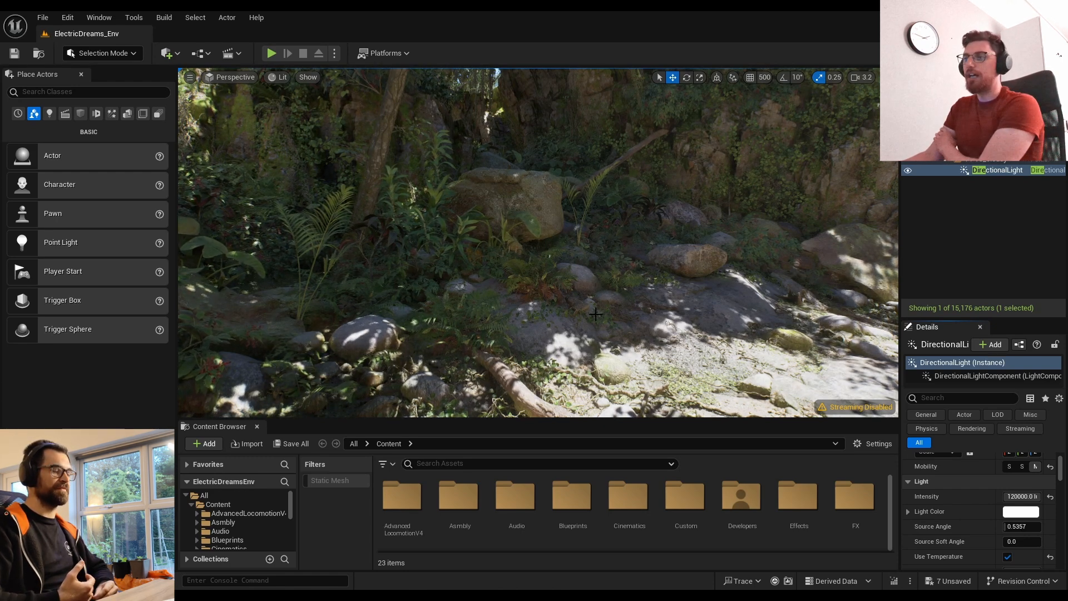
# - Set the directional light's intensity to 1 lux and view the ravine along its path
pyautogui.moveTo(537, 327); pyautogui.dragTo(648, 320, button='right')
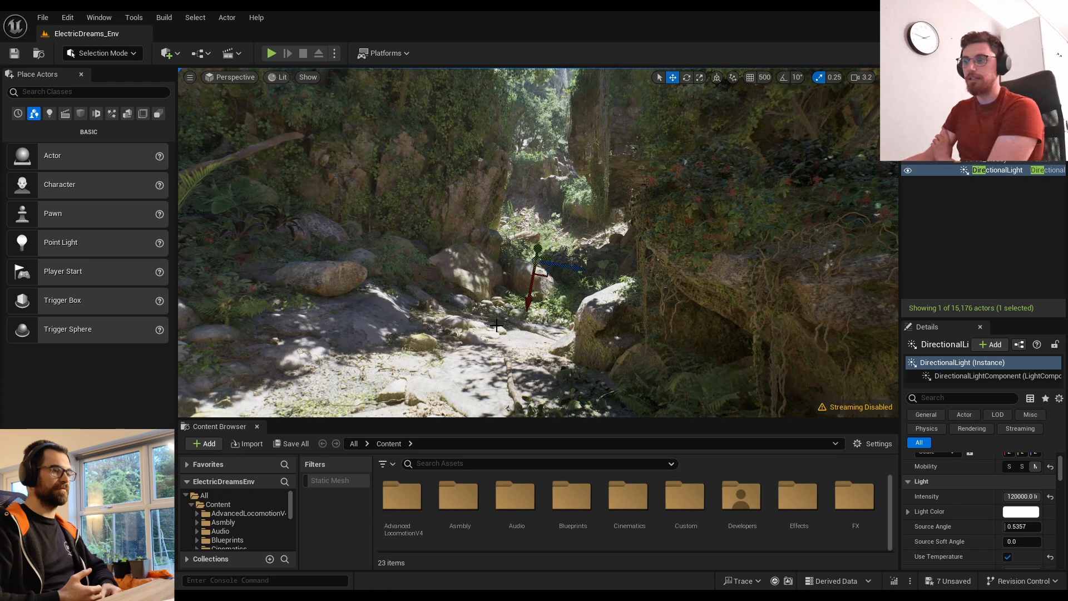
pyautogui.click(1019, 497)
pyautogui.write('1')
pyautogui.press('Return')
pyautogui.moveTo(727, 363); pyautogui.dragTo(757, 380, button='right')
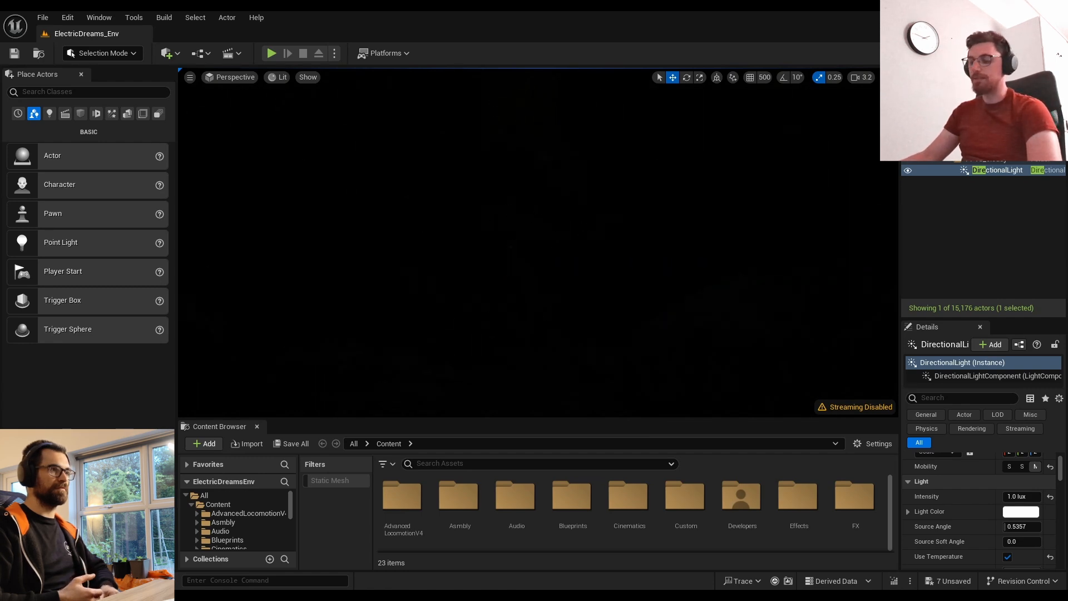
# - Find PostProcessVolume_Final_Current by searching the scene for "Post" and set its exposure Speed Down to 20
pyautogui.press('BackSpace')
pyautogui.press('BackSpace')
pyautogui.press('BackSpace')
pyautogui.press('BackSpace')
pyautogui.write('Post')
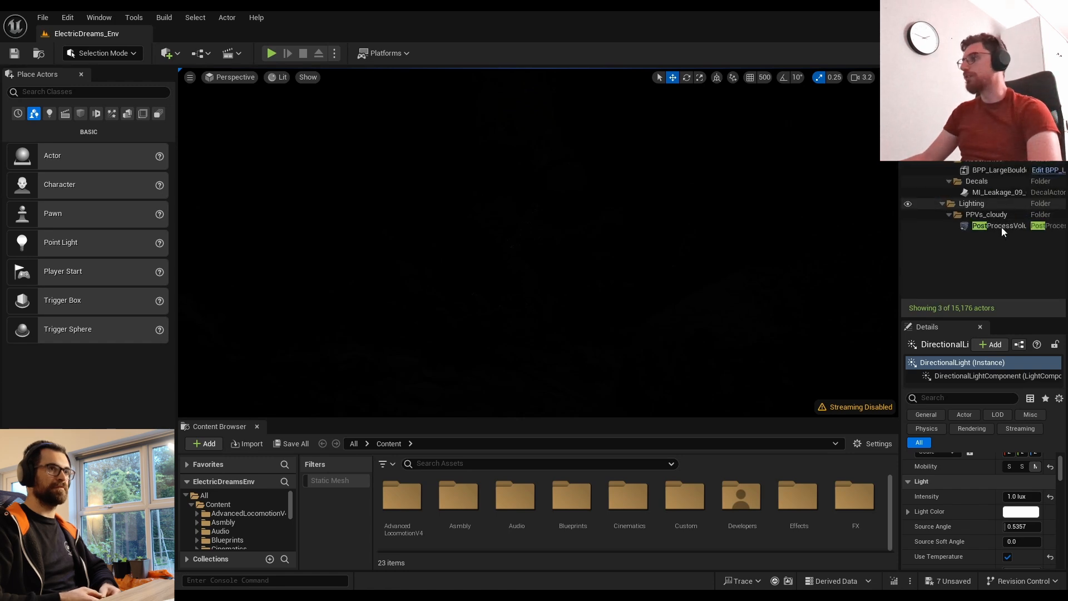
pyautogui.click(1001, 226)
pyautogui.scroll(-3, 954, 499)
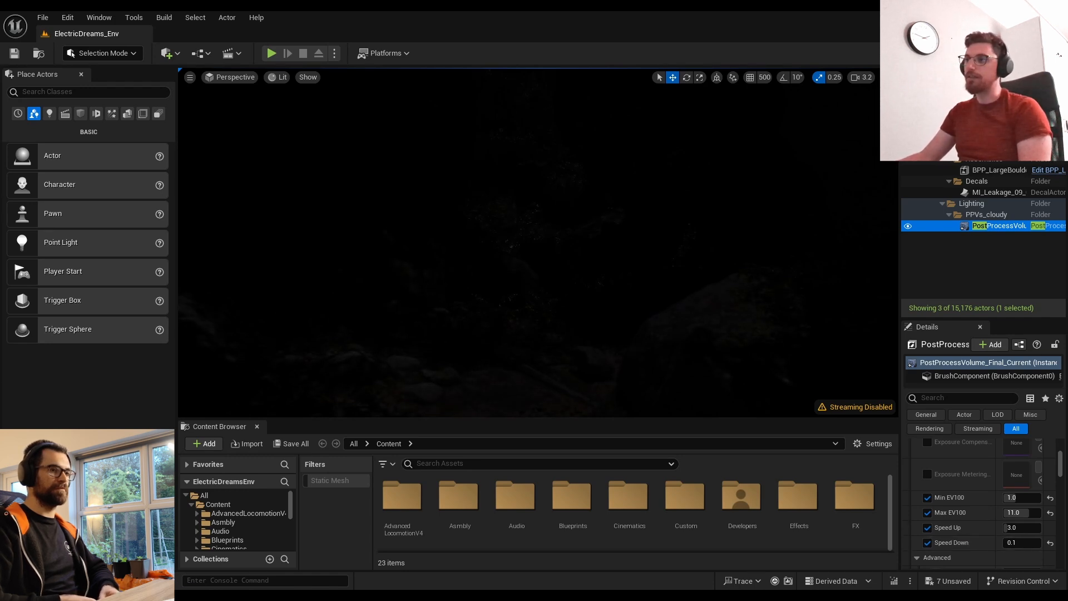
pyautogui.click(1021, 542)
pyautogui.write('20')
pyautogui.press('Return')
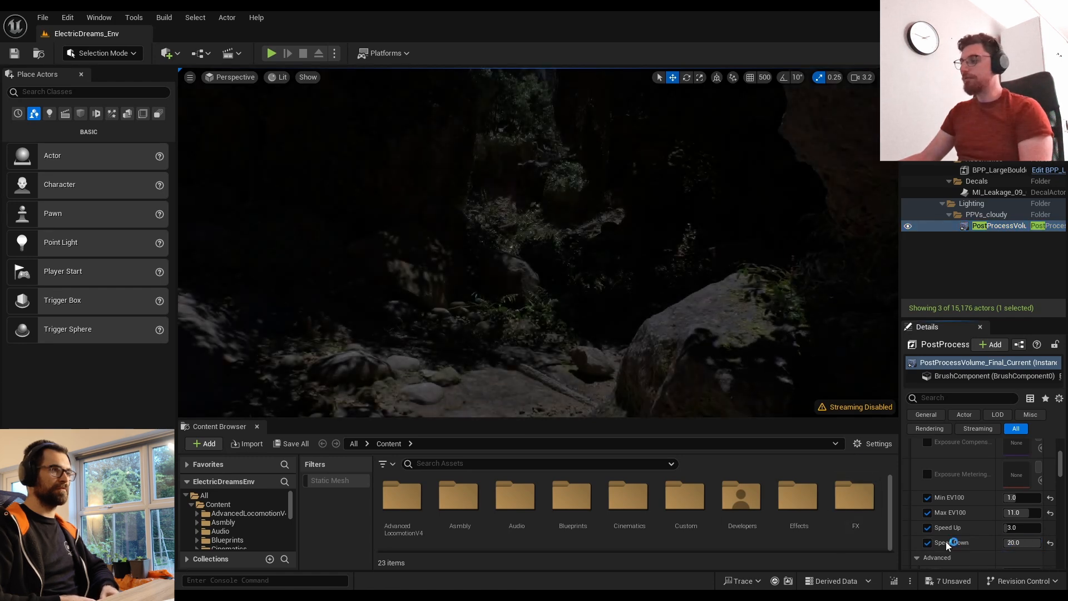
# - Set the post process volume's exposure Speed Down back to 0.1 and its Max EV100 to 1
pyautogui.click(1021, 542)
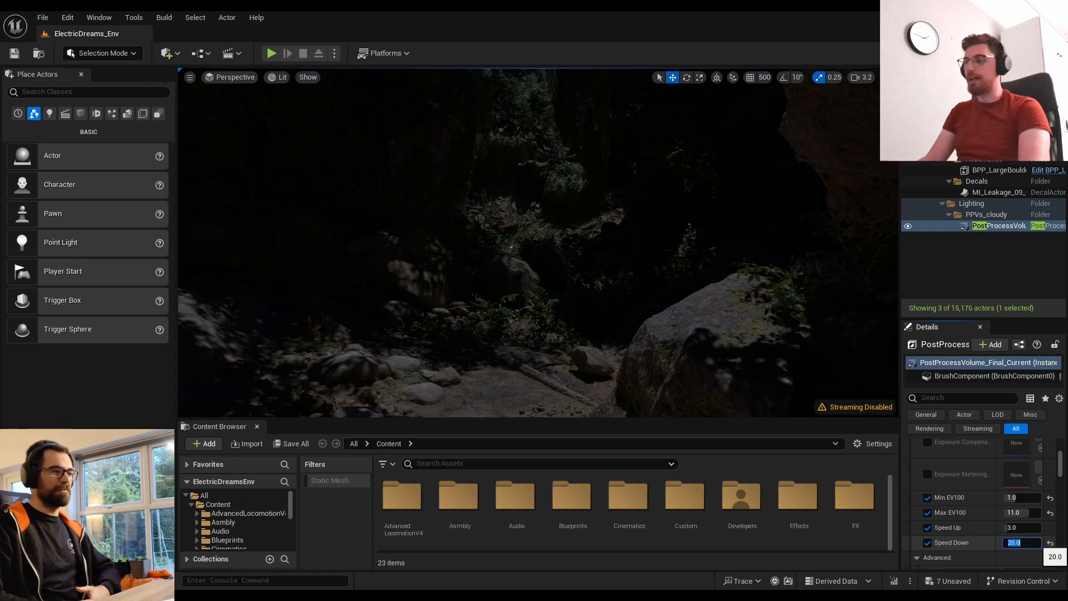
pyautogui.write('.1')
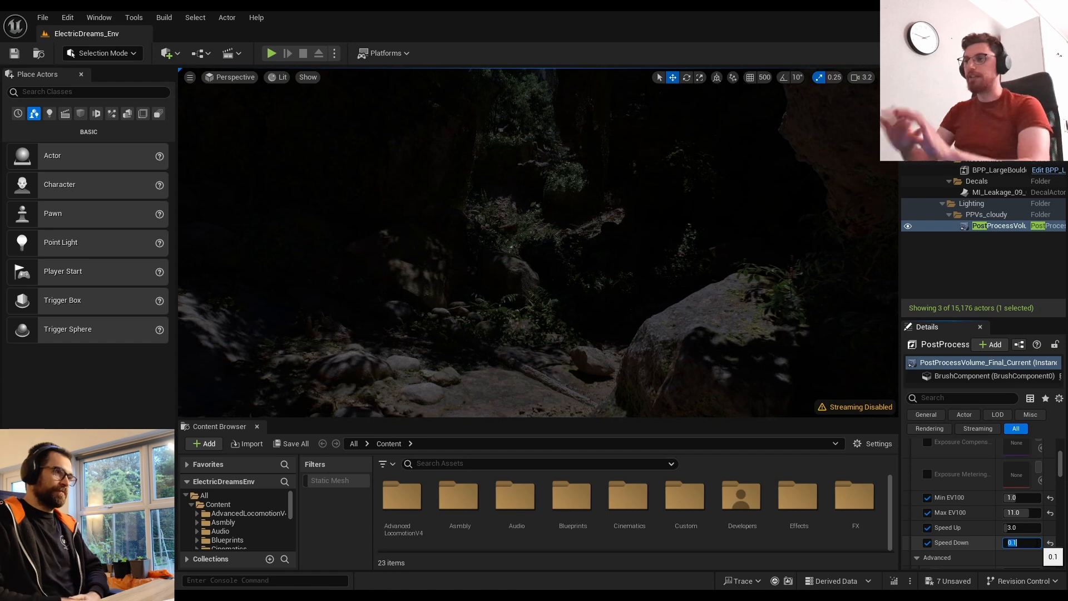
pyautogui.press('Return')
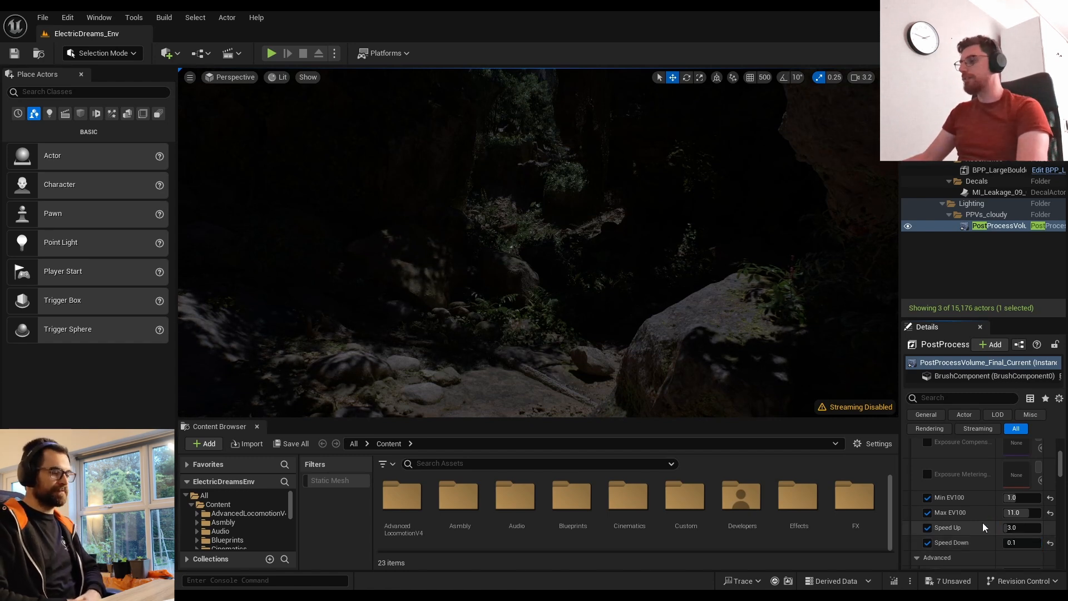
pyautogui.click(1021, 512)
pyautogui.write('1')
pyautogui.press('Return')
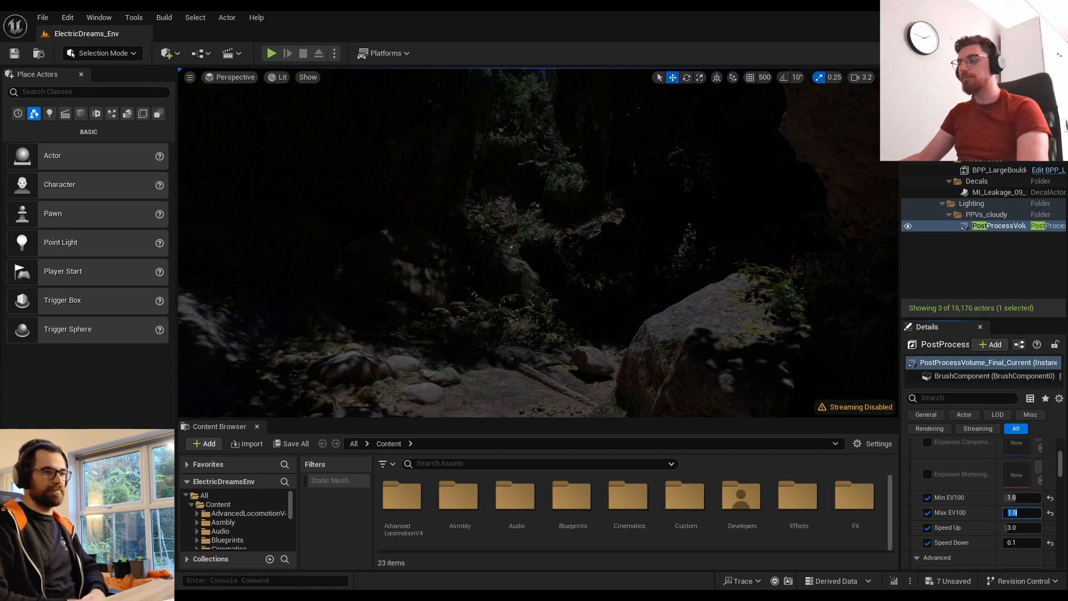
# - Fly through the darkened ravine and forest path to examine the night-level lighting
pyautogui.moveTo(801, 334); pyautogui.dragTo(698, 273, button='right')
pyautogui.press('w')
pyautogui.scroll(3, 863, 299)
pyautogui.press('w')
pyautogui.press('w')
pyautogui.press('w')
pyautogui.press('w')
pyautogui.press('w')
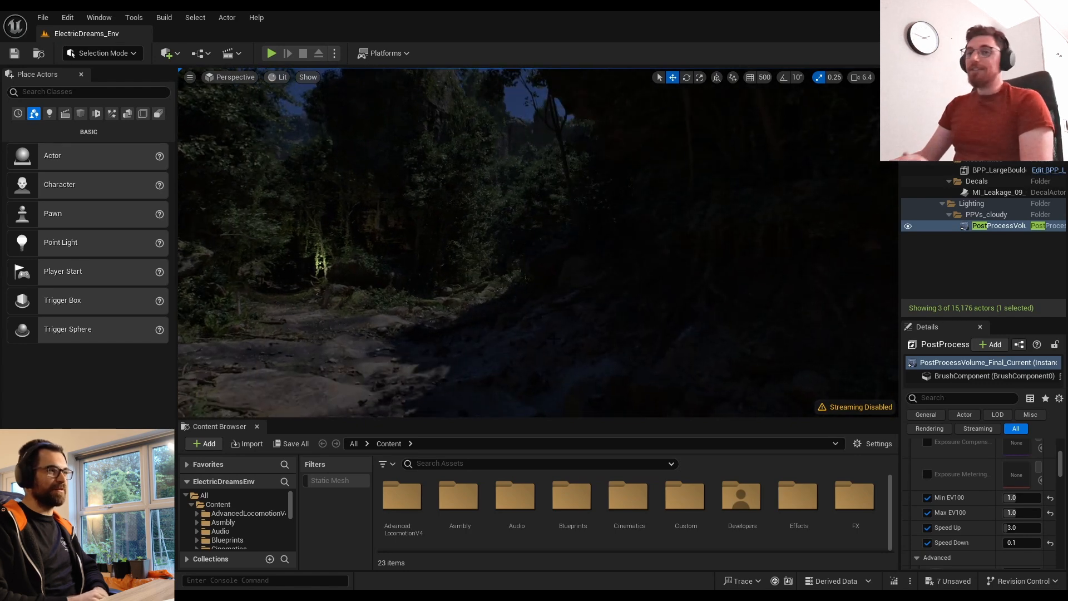
pyautogui.press('w')
pyautogui.moveTo(573, 276); pyautogui.dragTo(501, 277, button='right')
# - Show the viewport icons and move the point light by the lit tree to the ground beside the rocks
pyautogui.press('g')
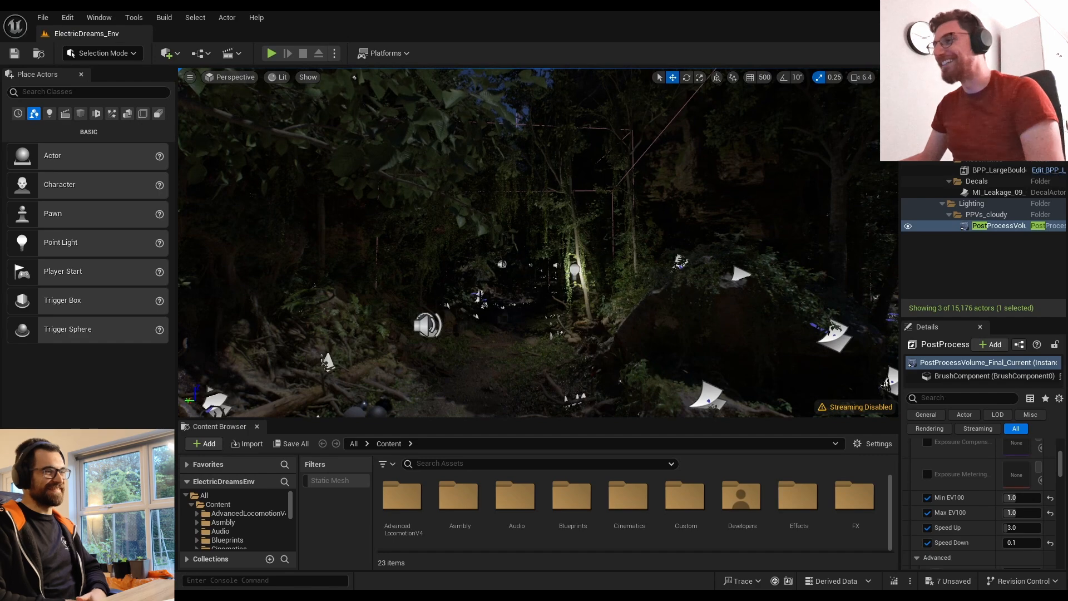
pyautogui.click(575, 271)
pyautogui.moveTo(574, 271); pyautogui.dragTo(580, 310, button='right')
pyautogui.press('w')
pyautogui.moveTo(586, 310); pyautogui.dragTo(345, 289)
pyautogui.moveTo(350, 286); pyautogui.dragTo(279, 297, button='right')
pyautogui.press('w')
pyautogui.scroll(-1, 328, 287)
pyautogui.moveTo(517, 274); pyautogui.dragTo(509, 272, button='right')
pyautogui.press('s')
pyautogui.moveTo(518, 181); pyautogui.dragTo(518, 289)
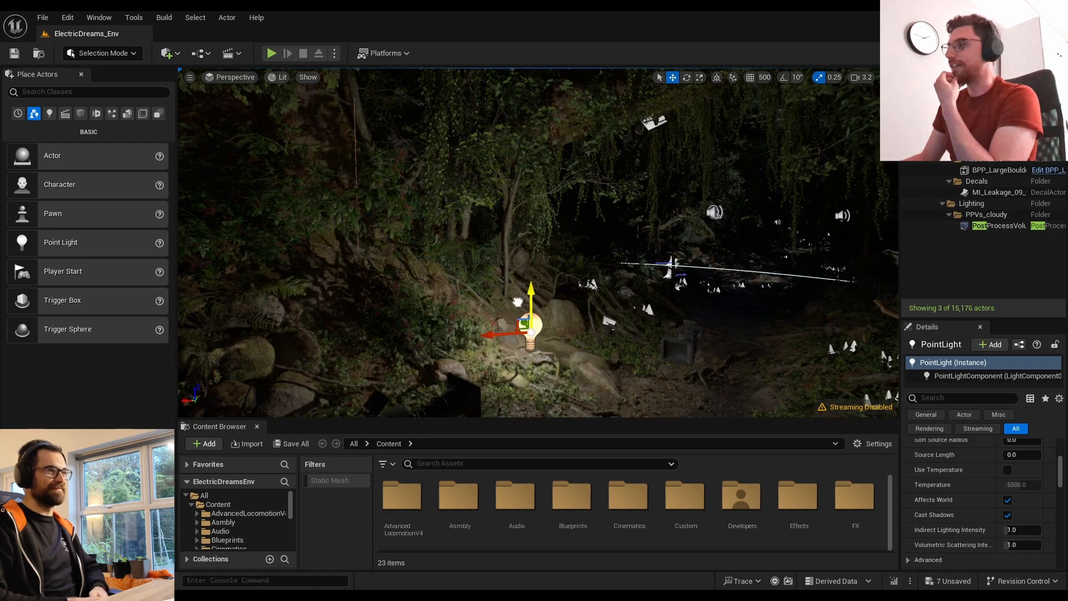
# - Turn off Affects World for the point light and hide the viewport icons while viewing the cave tunnel
pyautogui.click(1008, 502)
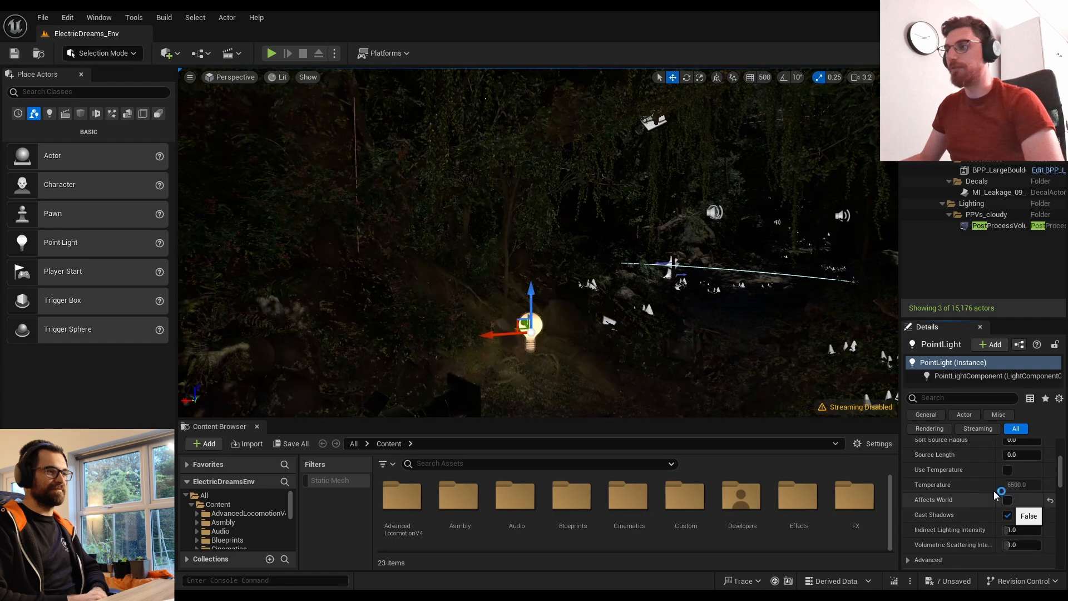
pyautogui.moveTo(500, 376); pyautogui.dragTo(591, 371, button='right')
pyautogui.press('w')
pyautogui.scroll(3, 585, 369)
pyautogui.press('w')
pyautogui.moveTo(538, 243); pyautogui.dragTo(51, 219, button='right')
pyautogui.press('g')
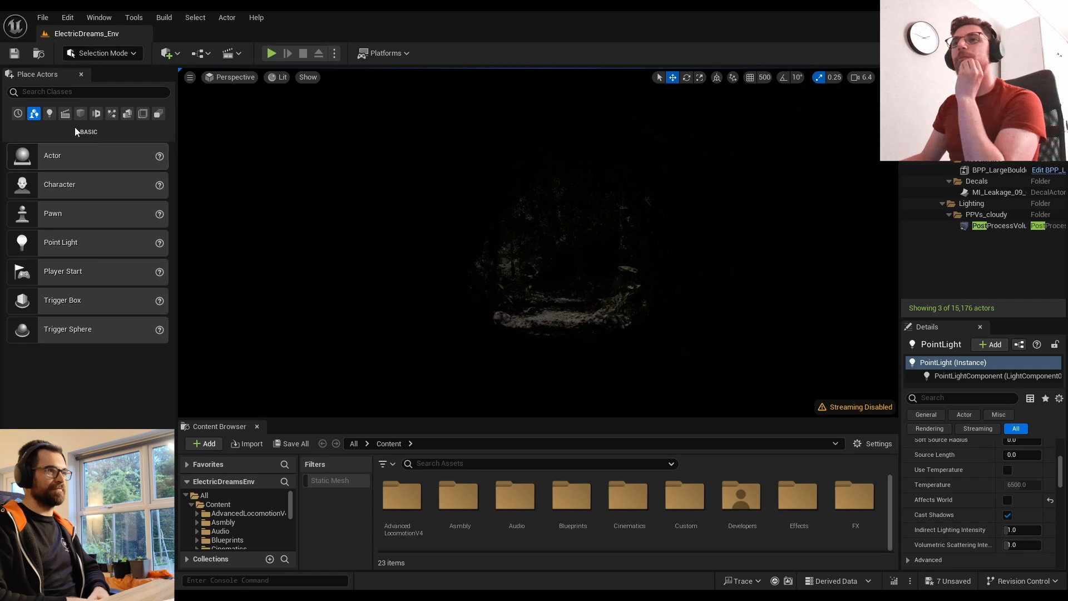
# - Place a spot light in the cave tunnel, make it movable and set its intensity to 1000 lumens
pyautogui.click(49, 113)
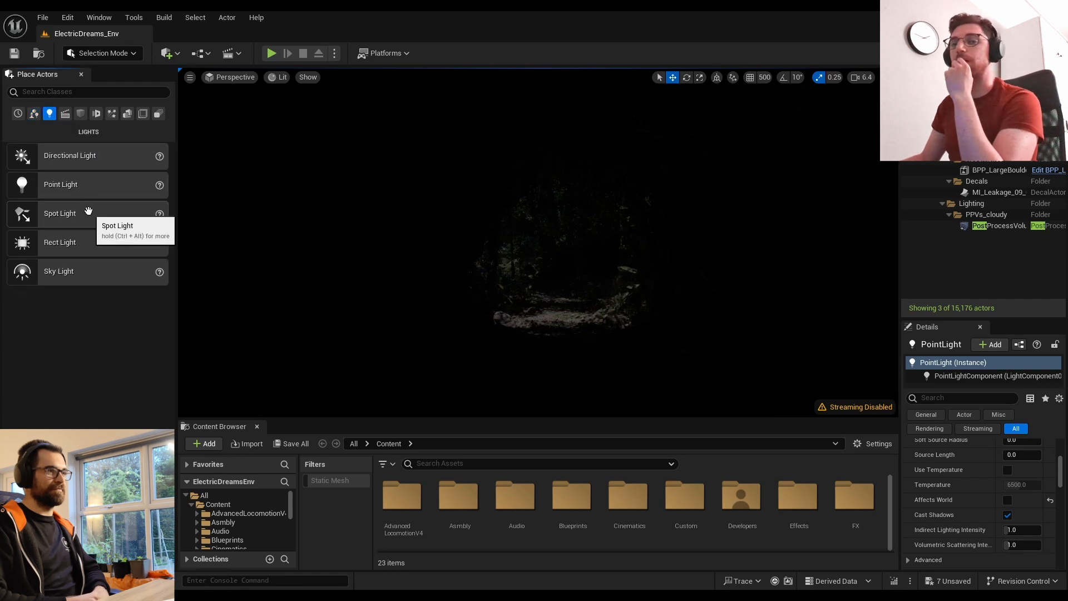
pyautogui.moveTo(89, 211); pyautogui.dragTo(549, 258)
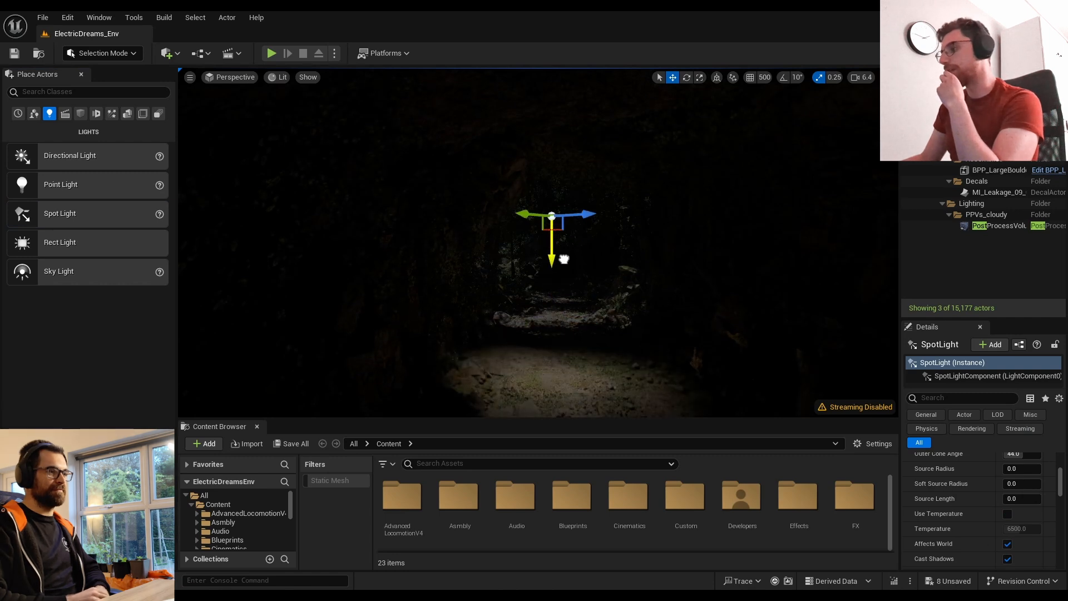
pyautogui.scroll(3, 965, 510)
pyautogui.scroll(1, 966, 513)
pyautogui.click(1020, 500)
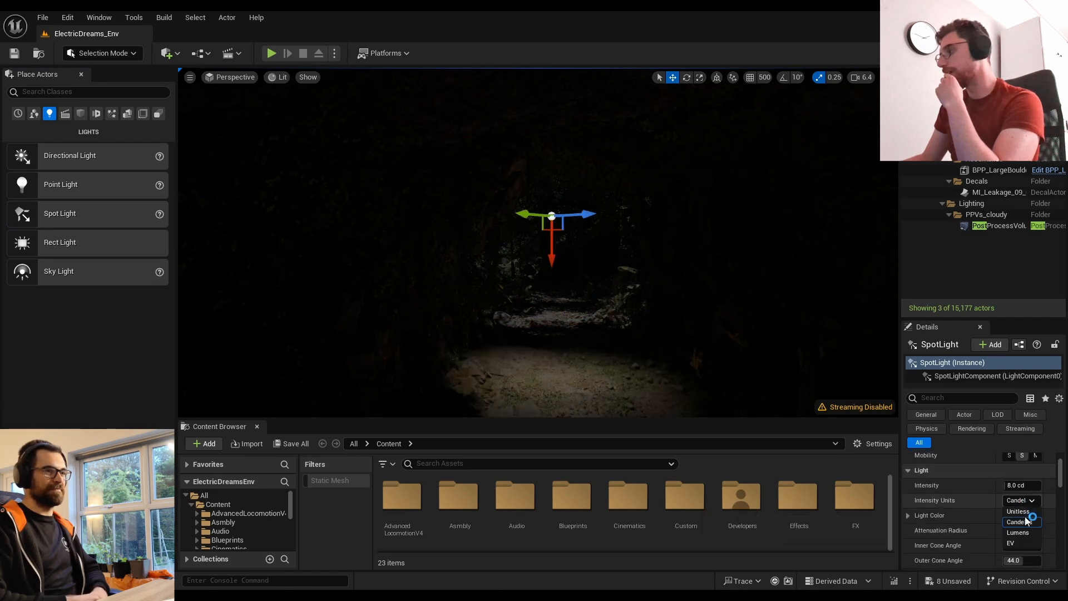
pyautogui.click(1035, 455)
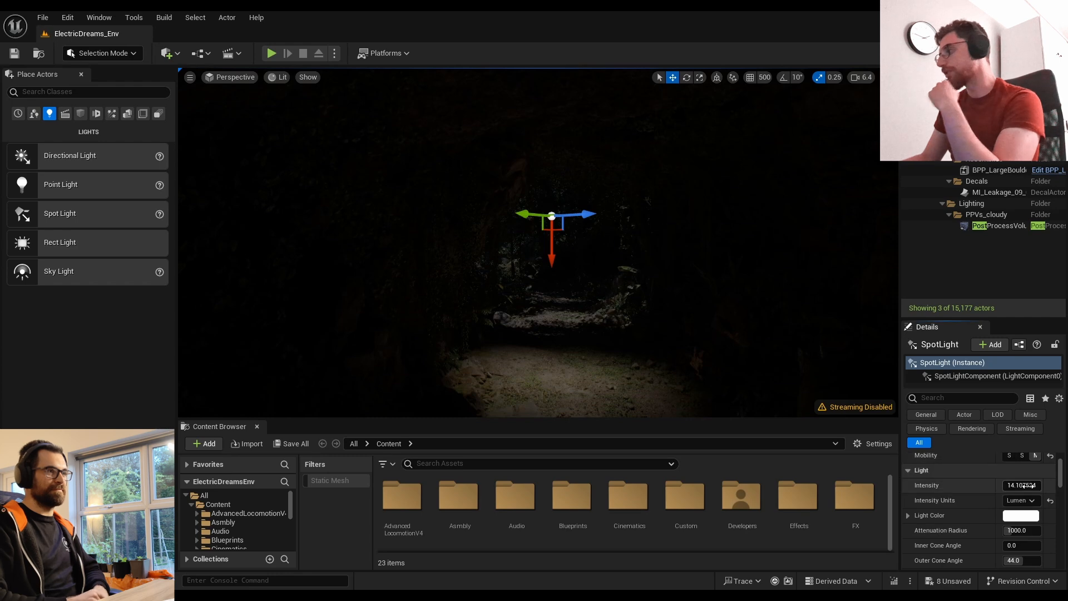
pyautogui.click(1029, 485)
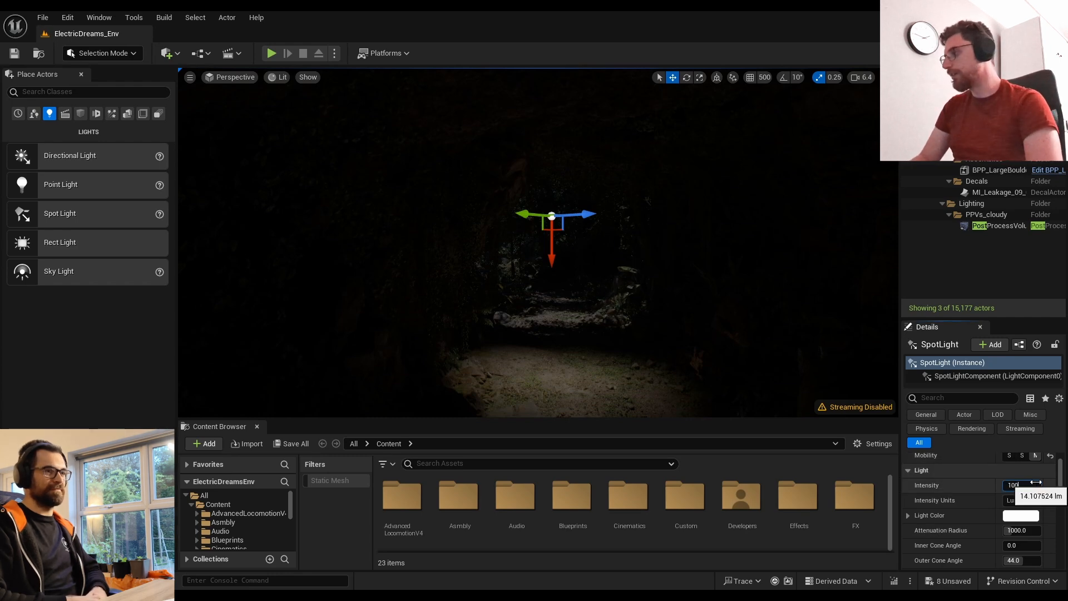
pyautogui.press('Return')
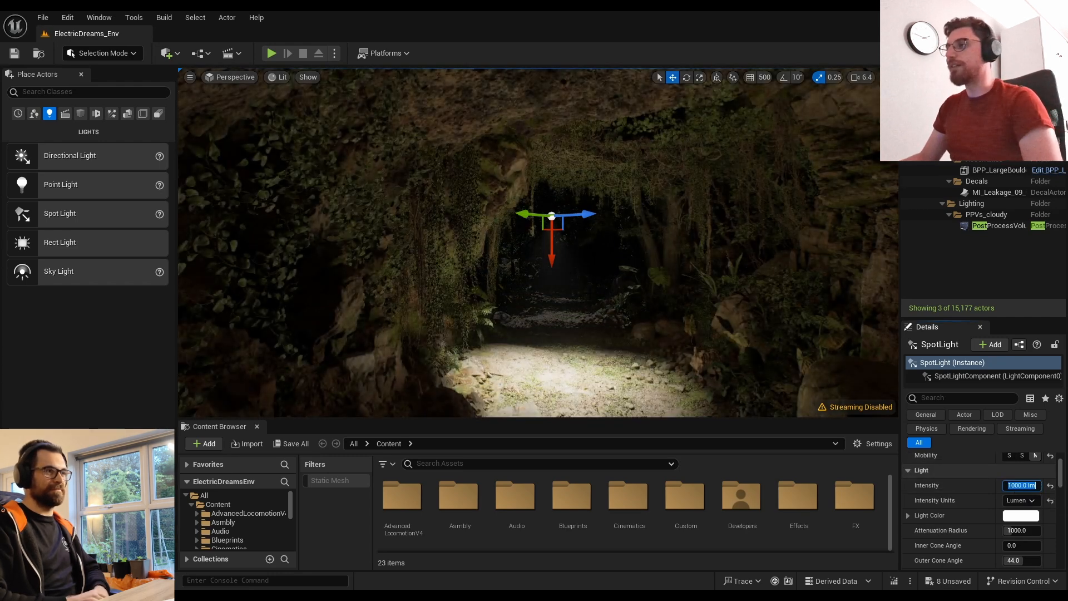
# - Reposition and rotate the spot light so it shines along the cave tunnel, checking its effect from several viewpoints
pyautogui.moveTo(553, 265); pyautogui.dragTo(567, 178)
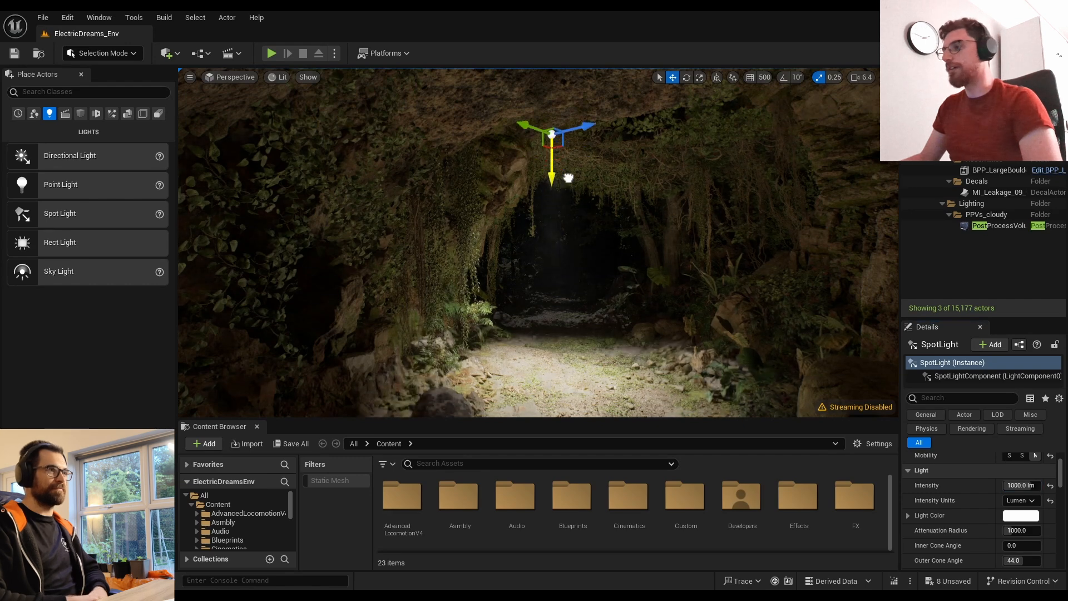
pyautogui.press('e')
pyautogui.moveTo(549, 217); pyautogui.dragTo(630, 360)
pyautogui.press('w')
pyautogui.press('e')
pyautogui.moveTo(656, 285); pyautogui.dragTo(601, 341)
pyautogui.press('w')
pyautogui.moveTo(602, 340); pyautogui.dragTo(634, 354, button='right')
pyautogui.press('s')
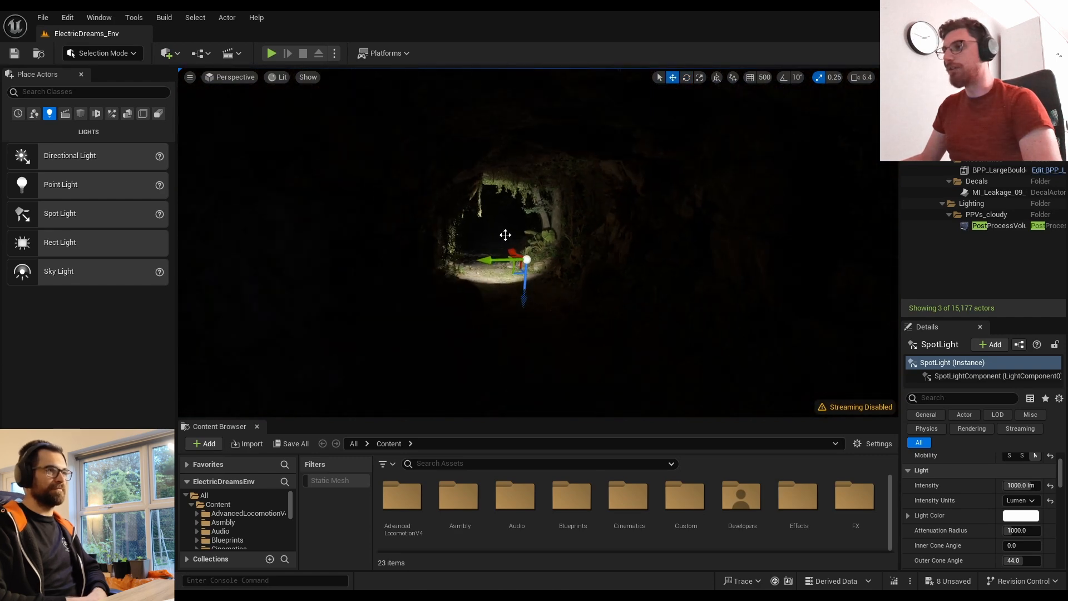
pyautogui.moveTo(511, 252); pyautogui.dragTo(611, 314)
pyautogui.moveTo(638, 362); pyautogui.dragTo(649, 305)
pyautogui.moveTo(619, 268); pyautogui.dragTo(574, 274)
pyautogui.press('w')
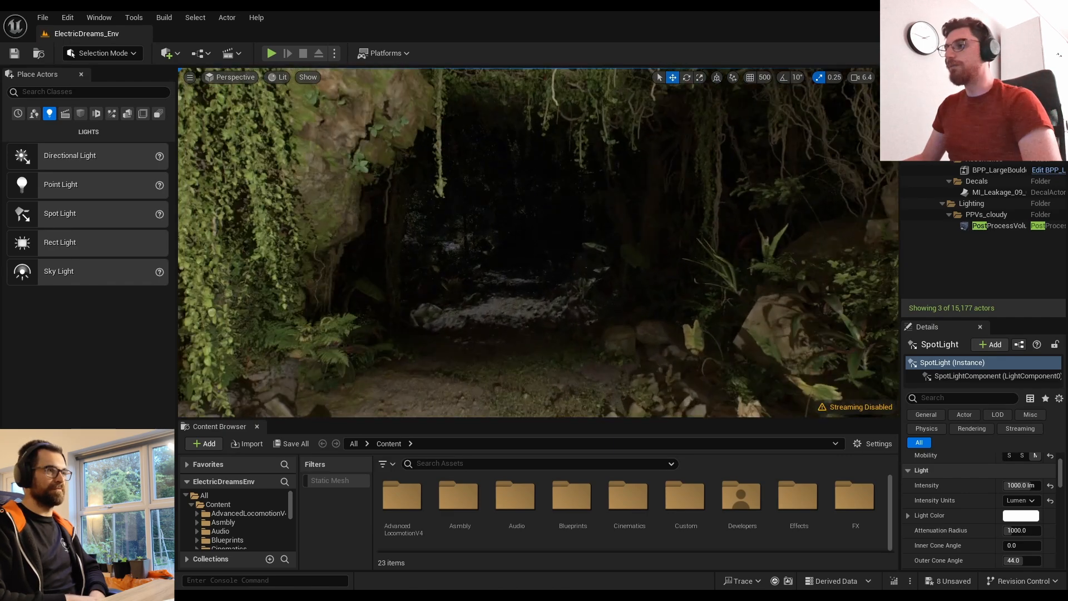
# - Look back at the spot light in the tunnel, delete it and view the unlit forest
pyautogui.moveTo(565, 280); pyautogui.dragTo(790, 280, button='right')
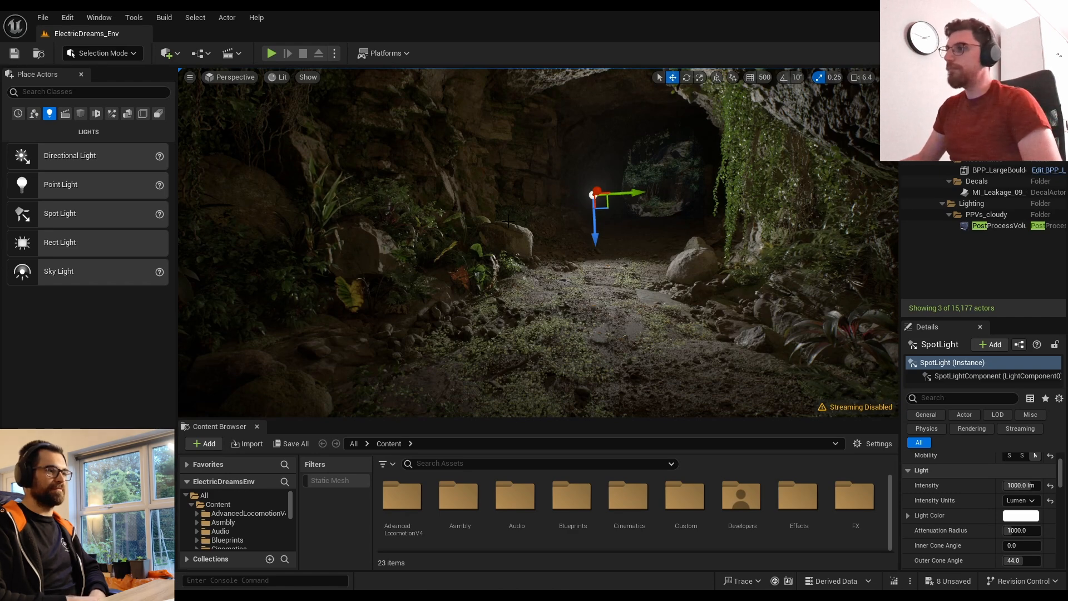
pyautogui.press('Delete')
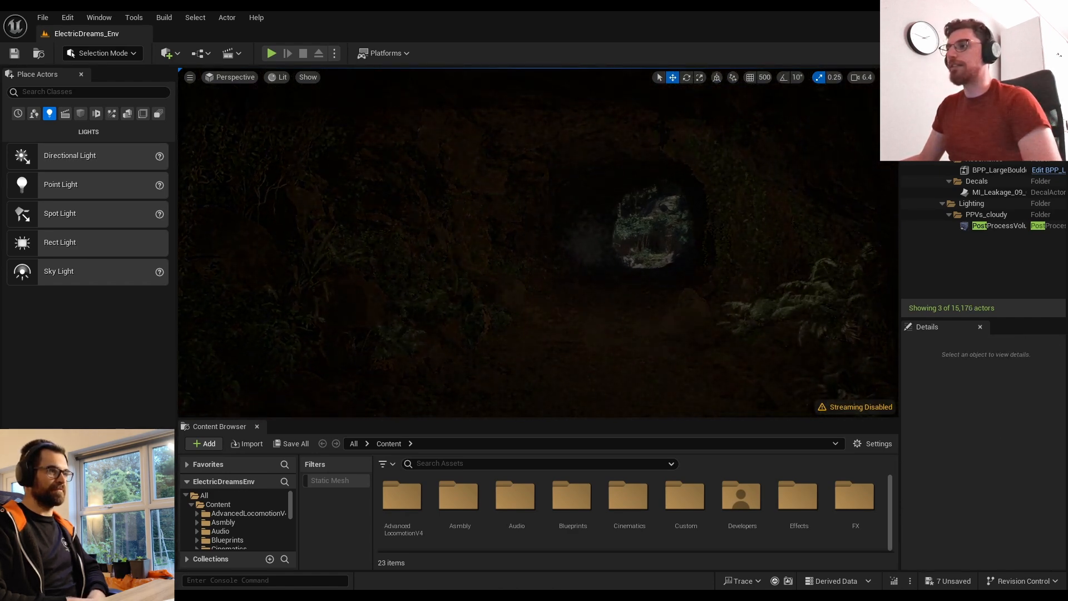
pyautogui.moveTo(538, 243); pyautogui.dragTo(401, 242, button='right')
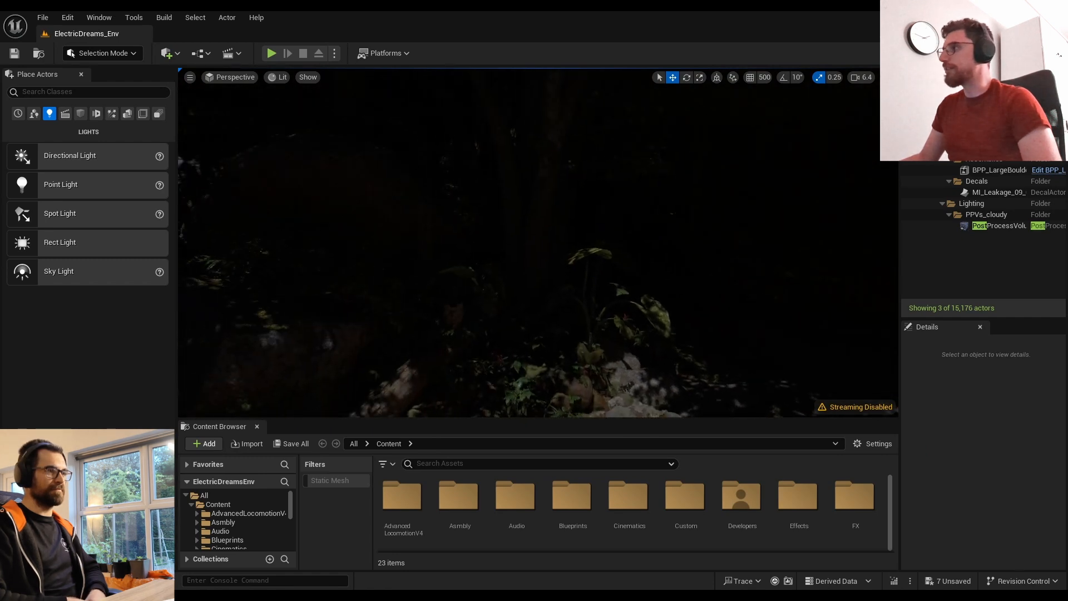
# - Find and select the SkyLight, set its Intensity Scale to 10 and view the dark forest from another angle
pyautogui.write('ky')
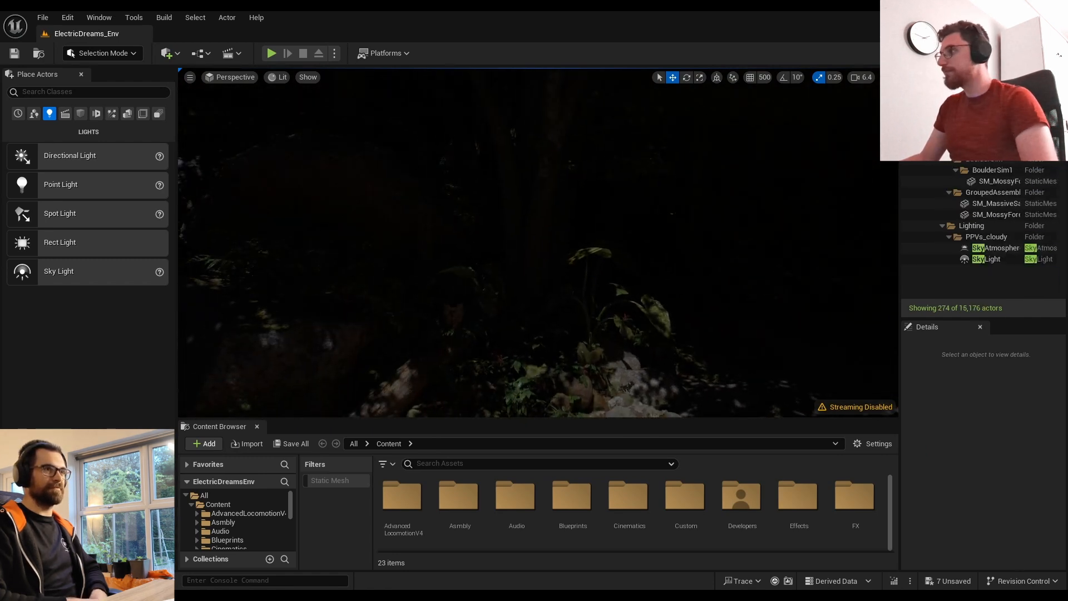
pyautogui.click(995, 259)
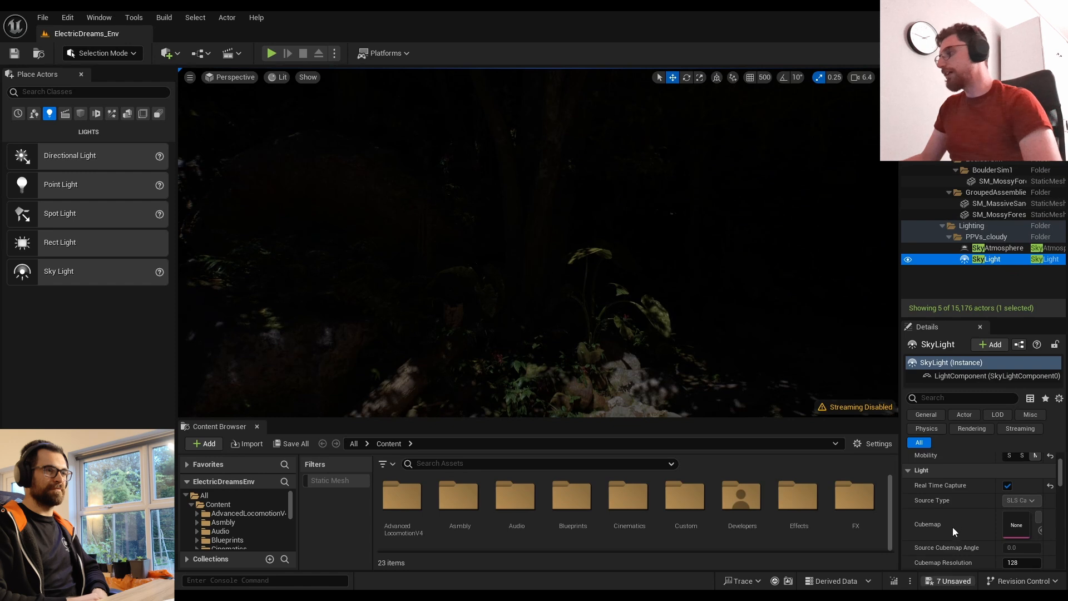
pyautogui.scroll(-1, 952, 526)
pyautogui.click(1021, 557)
pyautogui.press('Return')
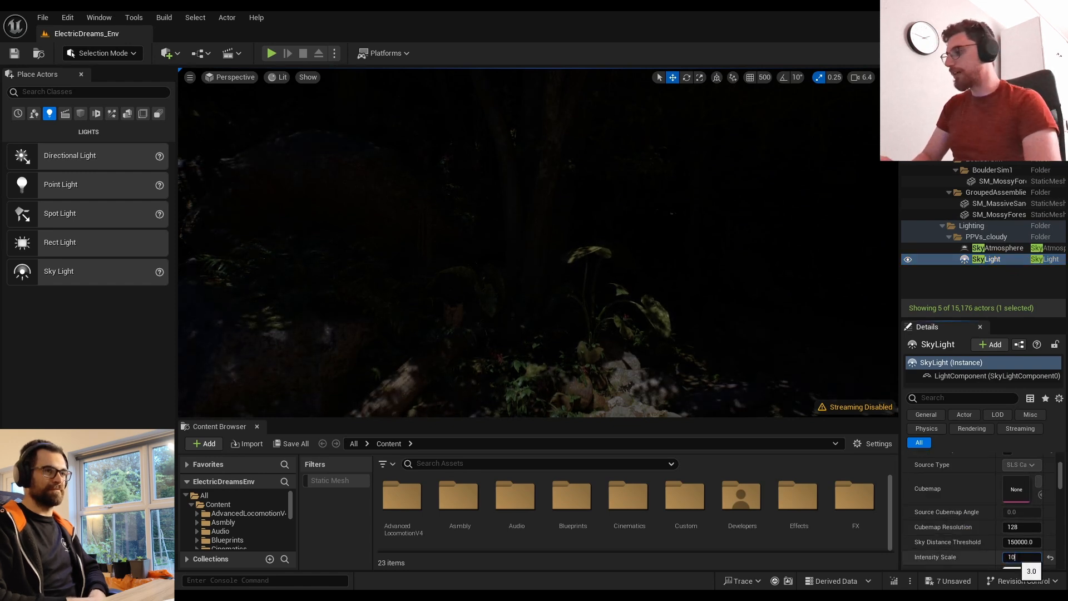
pyautogui.moveTo(612, 261); pyautogui.dragTo(484, 237, button='right')
pyautogui.press('s')
pyautogui.press('w')
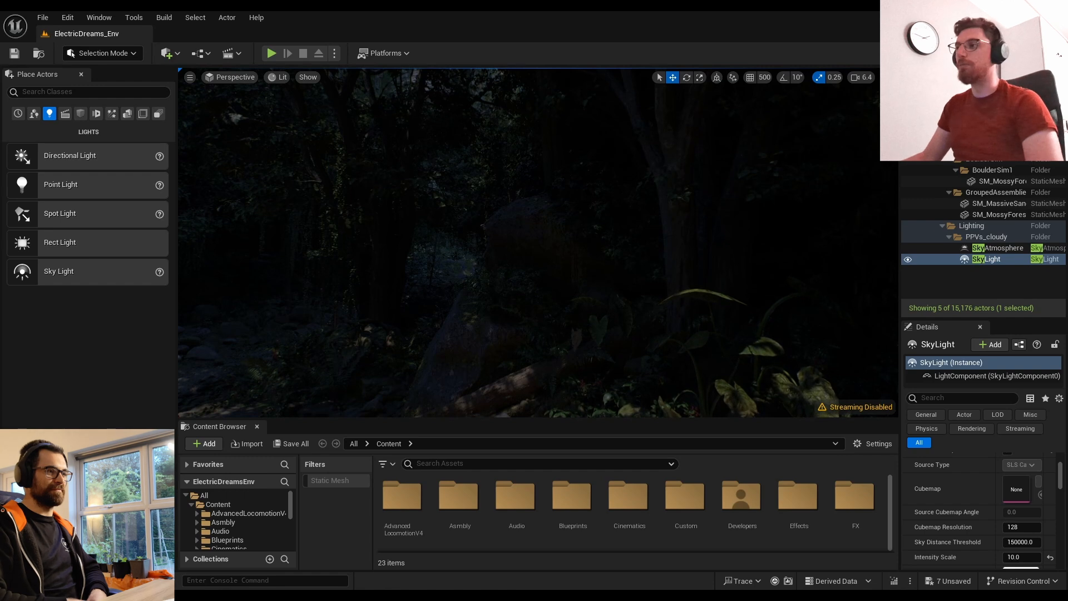
# - Set the SkyLight's Intensity Scale to 20 and check the result along the forest path
pyautogui.click(1018, 557)
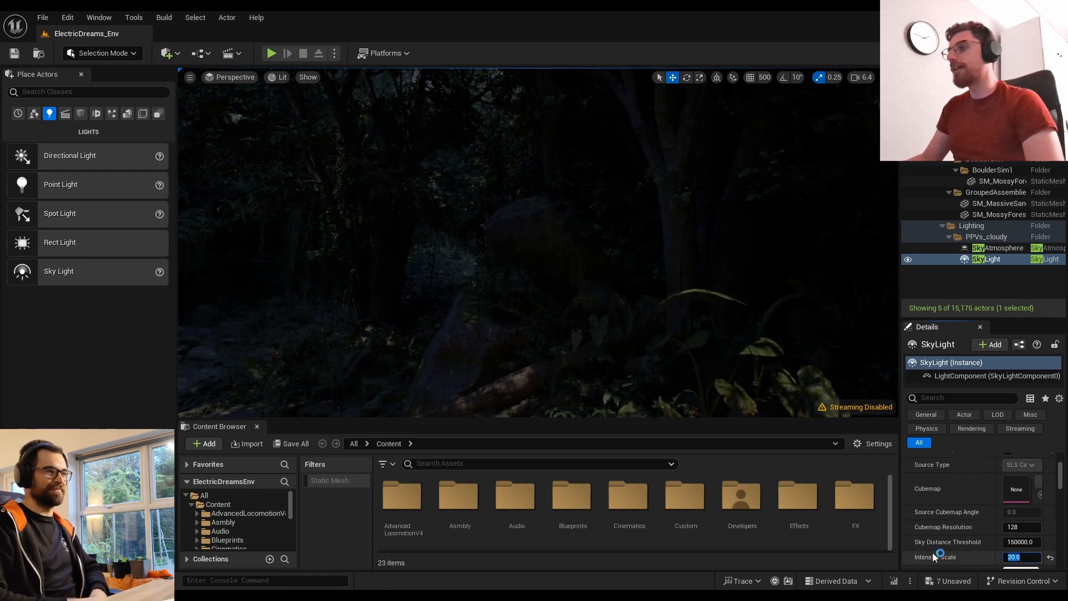
pyautogui.press('s')
pyautogui.moveTo(623, 301); pyautogui.dragTo(568, 286, button='right')
pyautogui.press('s')
pyautogui.scroll(-1, 679, 312)
pyautogui.press('w')
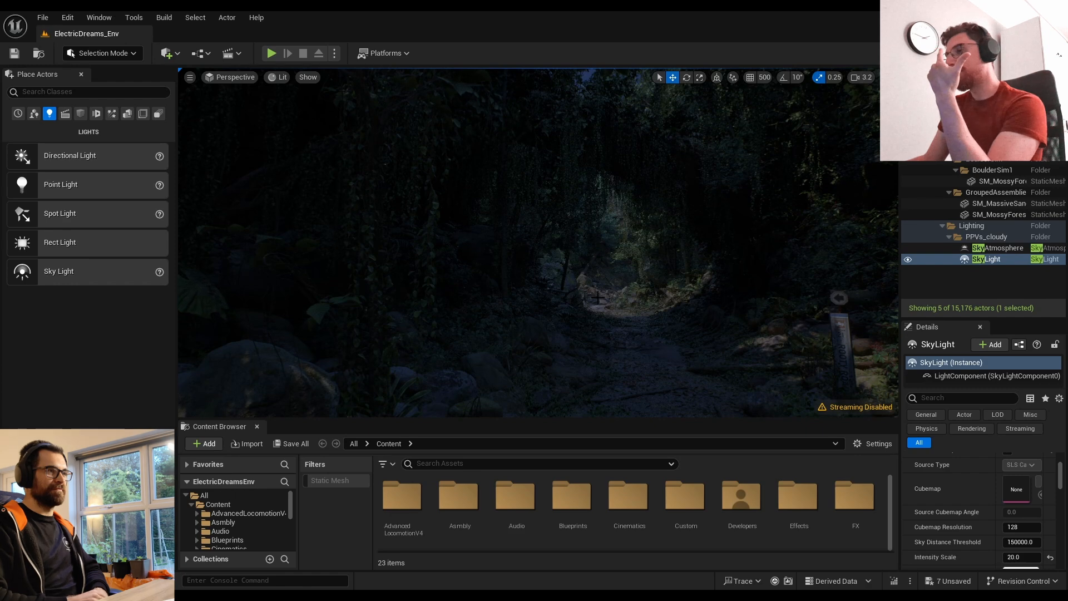
# - Set the SkyLight's Intensity Scale to 1
pyautogui.click(1015, 558)
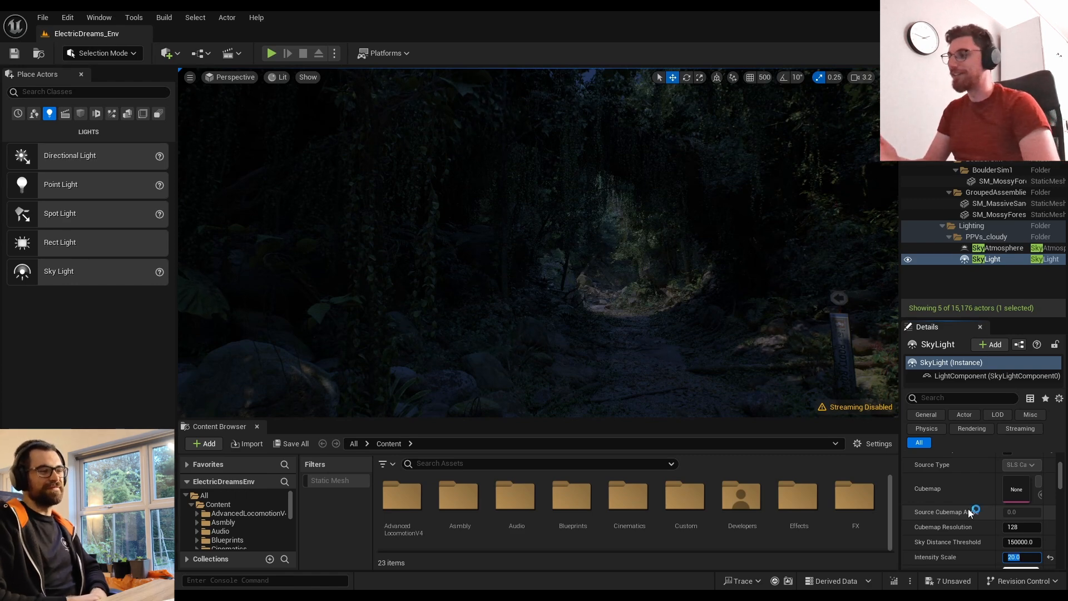
pyautogui.write('1')
pyautogui.press('Return')
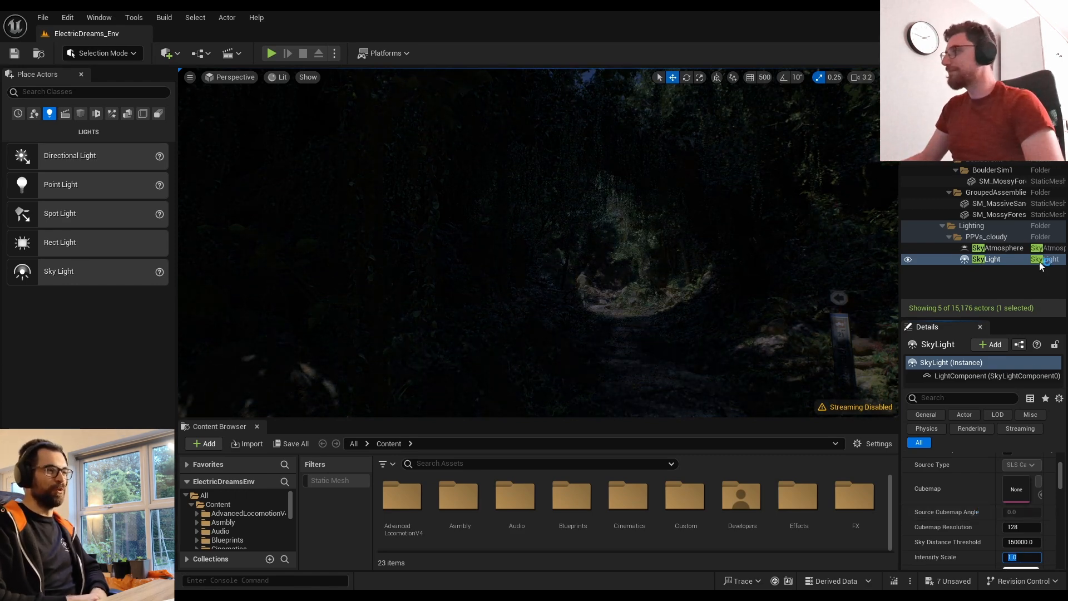
# - Select the DirectionalLight and try a lower colour temperature on it
pyautogui.write('dire')
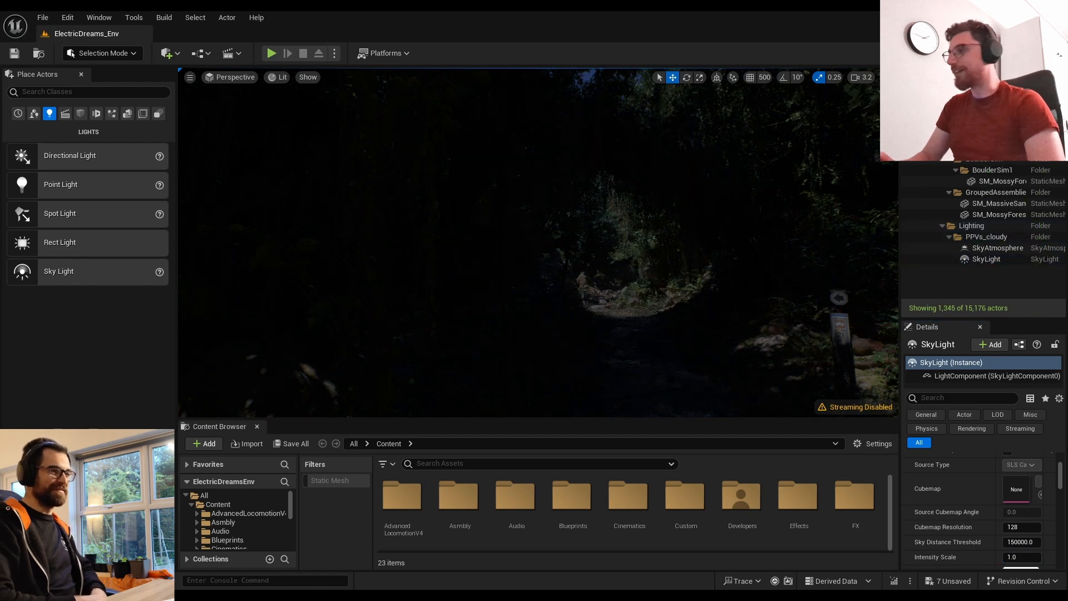
pyautogui.click(987, 171)
pyautogui.scroll(-2, 980, 468)
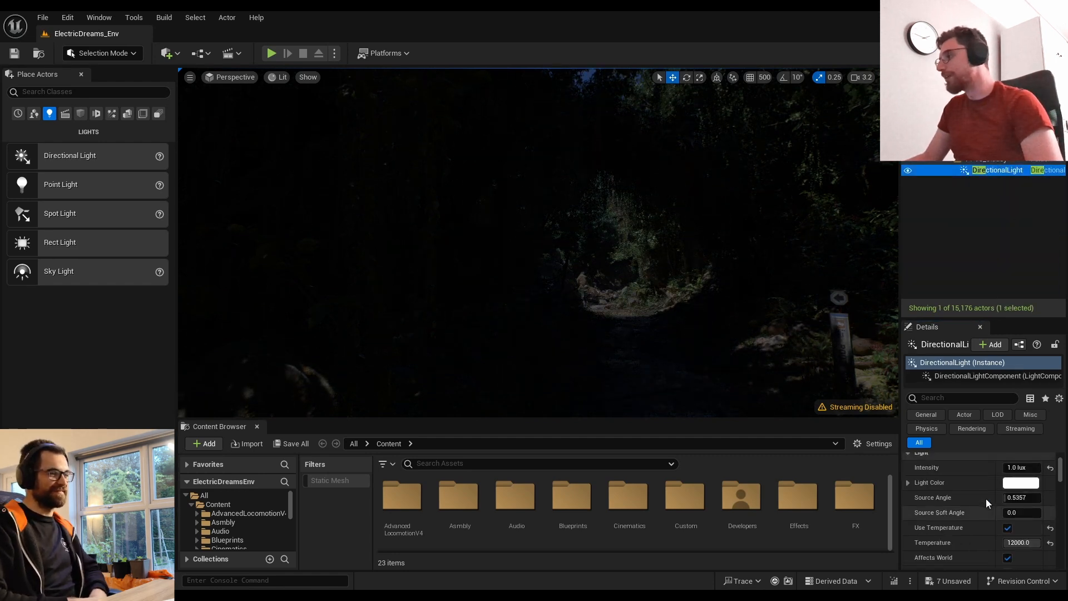
pyautogui.moveTo(1033, 507); pyautogui.dragTo(1007, 506)
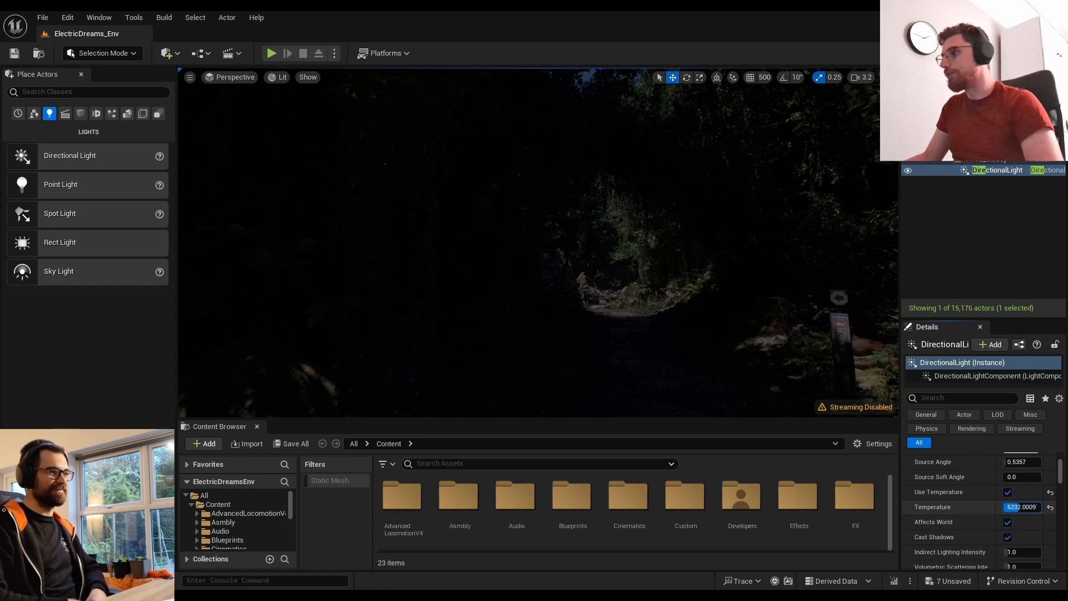
pyautogui.scroll(2, 979, 490)
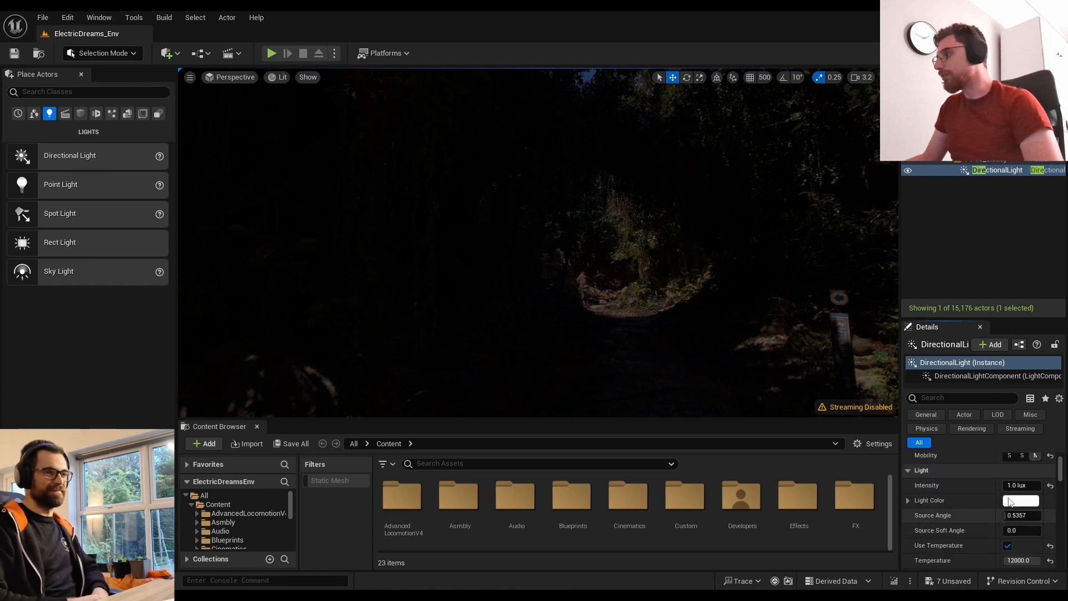
# - Set the DirectionalLight's Light Color to light blue (sRGB hex 85CFFFFF) and view the rocky riverbed
pyautogui.click(1031, 501)
pyautogui.moveTo(885, 403)
pyautogui.mouseDown()
pyautogui.moveTo(828, 362)
pyautogui.moveTo(815, 366)
pyautogui.moveTo(823, 373)
pyautogui.mouseUp()
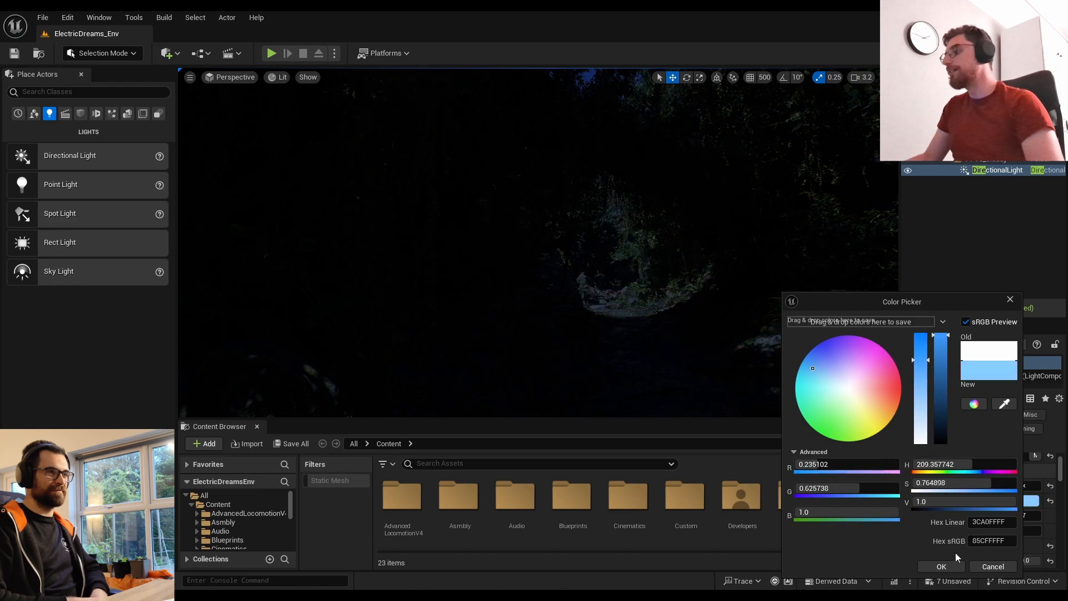
pyautogui.click(941, 567)
pyautogui.press('w')
pyautogui.moveTo(538, 243)
pyautogui.mouseDown(button='right')
pyautogui.moveTo(551, 246)
pyautogui.moveTo(528, 251)
pyautogui.mouseUp(button='right')
pyautogui.scroll(1, 544, 244)
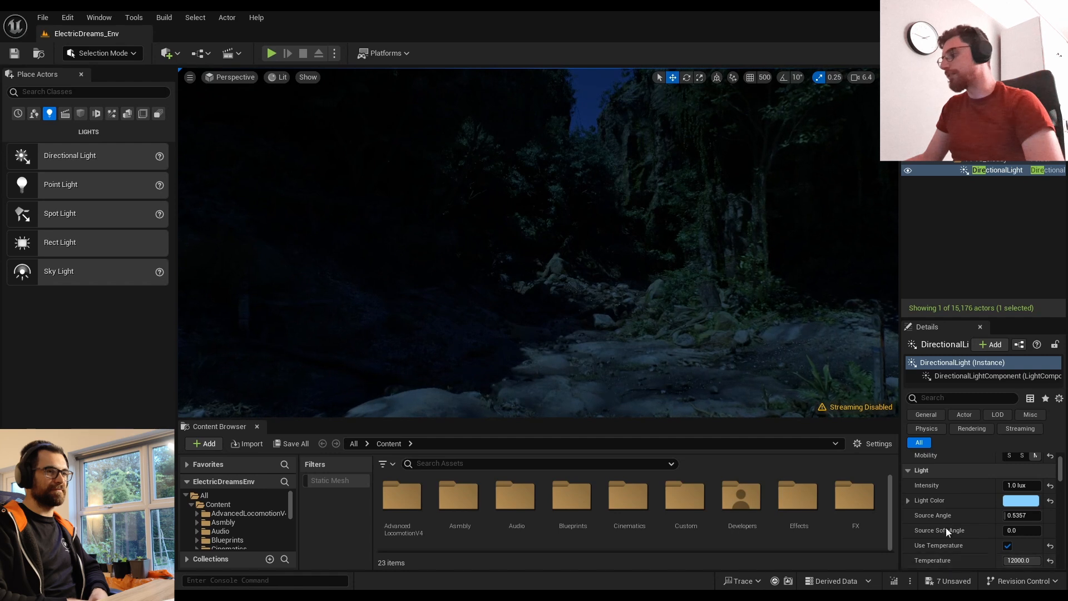
# - Set the DirectionalLight's Volumetric Scattering Intensity to 100 and look along the open riverbed
pyautogui.scroll(-2, 967, 538)
pyautogui.scroll(-1, 973, 548)
pyautogui.moveTo(1020, 549); pyautogui.dragTo(1036, 548)
pyautogui.click(1035, 548)
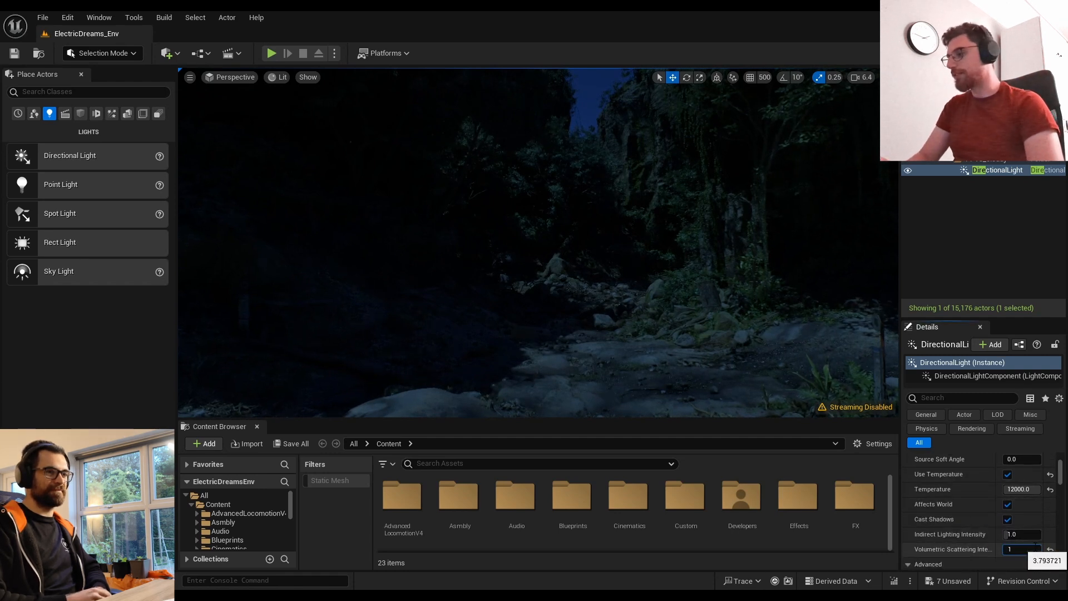
pyautogui.press('Return')
pyautogui.moveTo(667, 290); pyautogui.dragTo(439, 280, button='right')
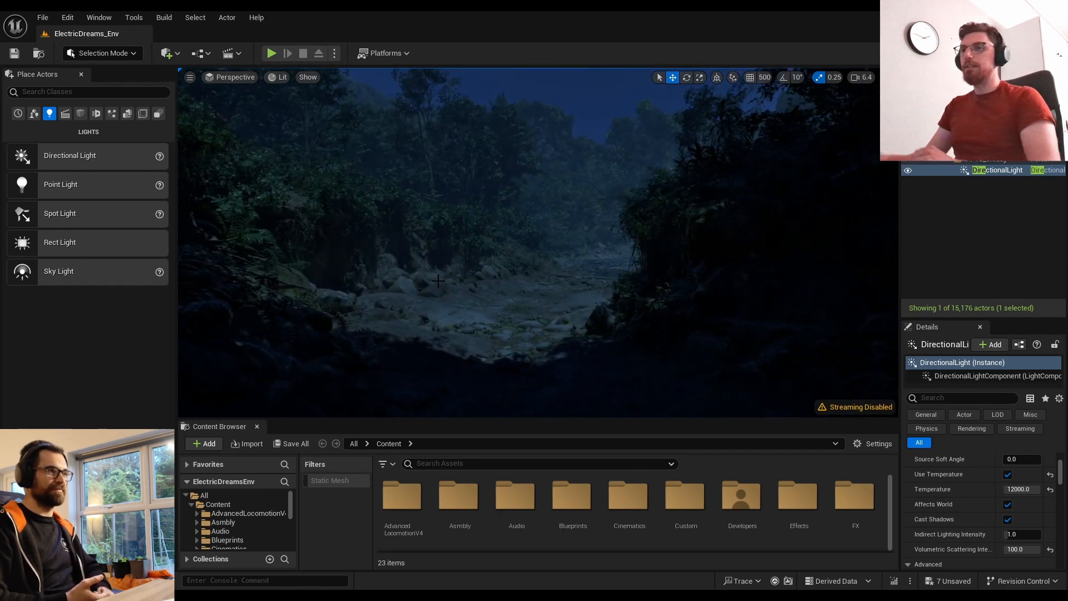
# - Place a spot light above the open riverbed, make it movable and set its intensity to 1000 lumens
pyautogui.moveTo(78, 214); pyautogui.dragTo(574, 129)
pyautogui.scroll(-5, 978, 516)
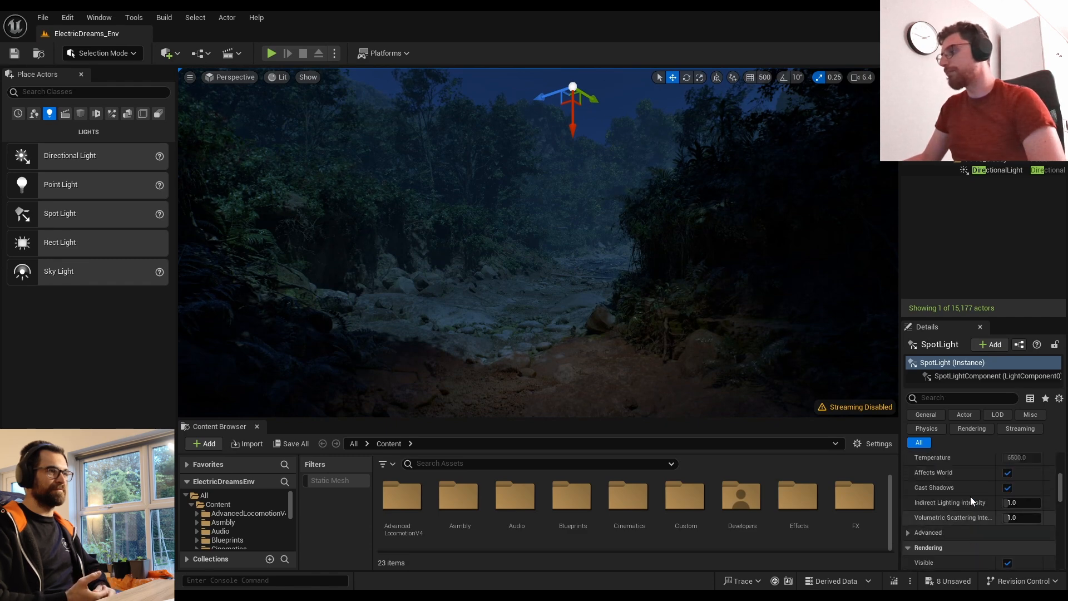
pyautogui.scroll(3, 970, 496)
pyautogui.click(1021, 500)
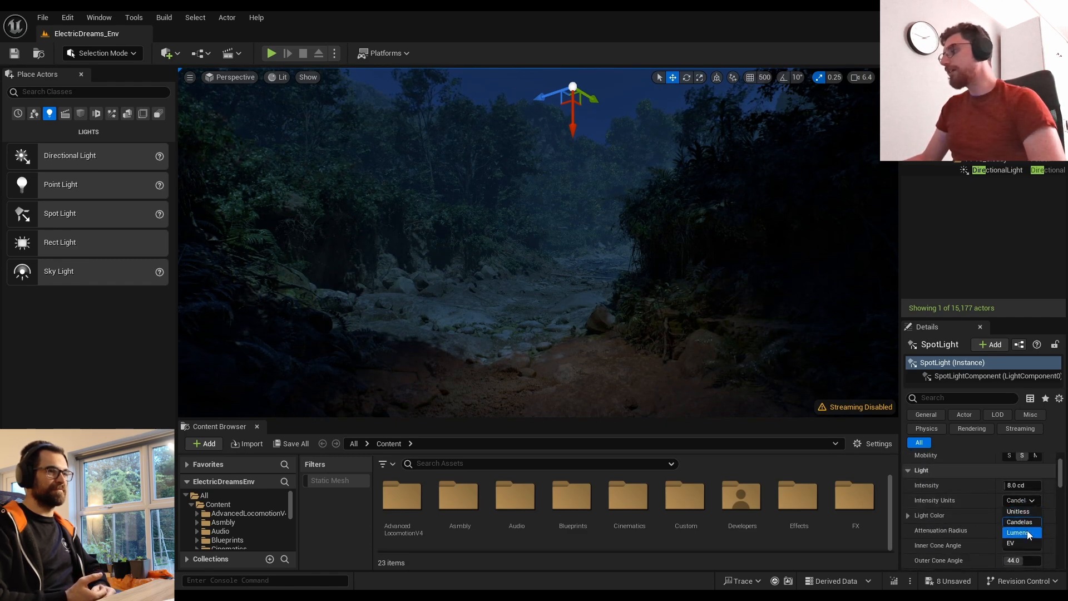
pyautogui.click(1028, 532)
pyautogui.click(1035, 455)
pyautogui.click(1023, 486)
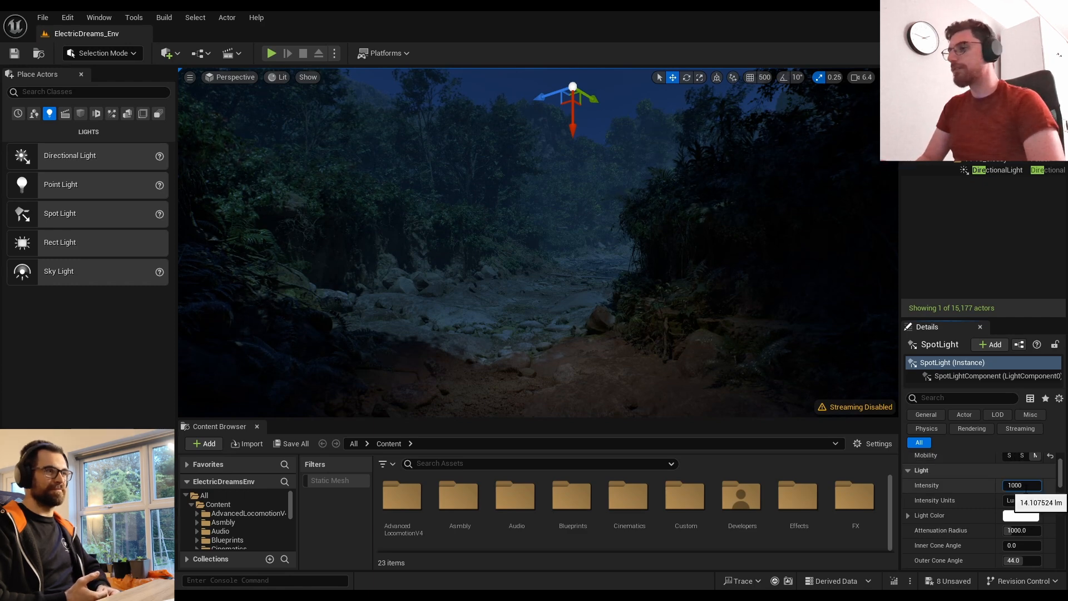
pyautogui.write('1000')
pyautogui.press('Return')
# - Try the spot light at different heights above the riverbed, then delete it and cancel the pending autosave
pyautogui.moveTo(558, 97); pyautogui.dragTo(434, 150)
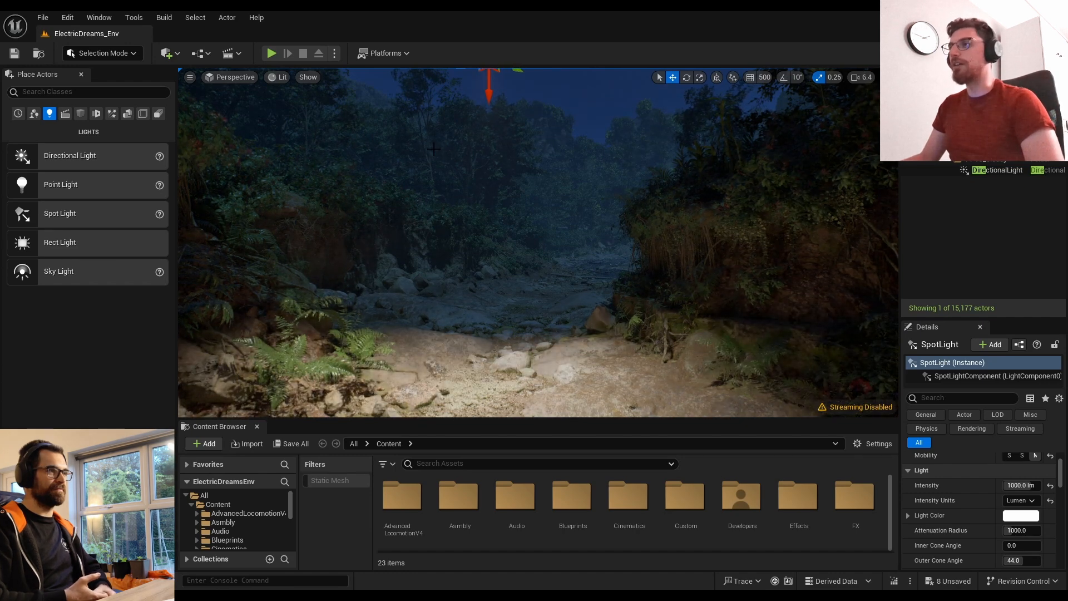
pyautogui.moveTo(489, 102); pyautogui.dragTo(492, 238)
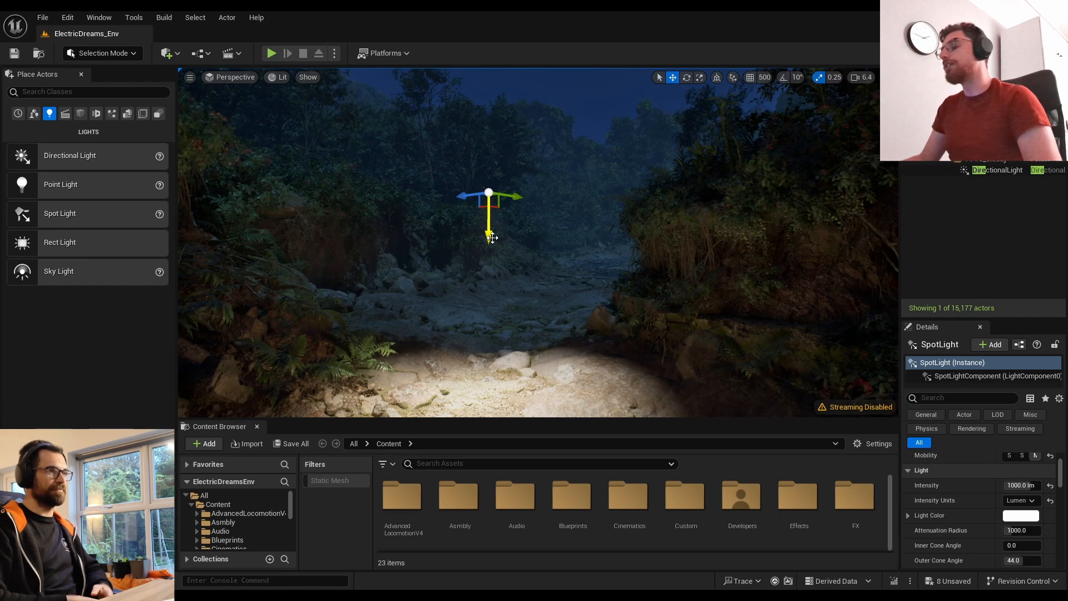
pyautogui.moveTo(489, 241); pyautogui.dragTo(495, 278)
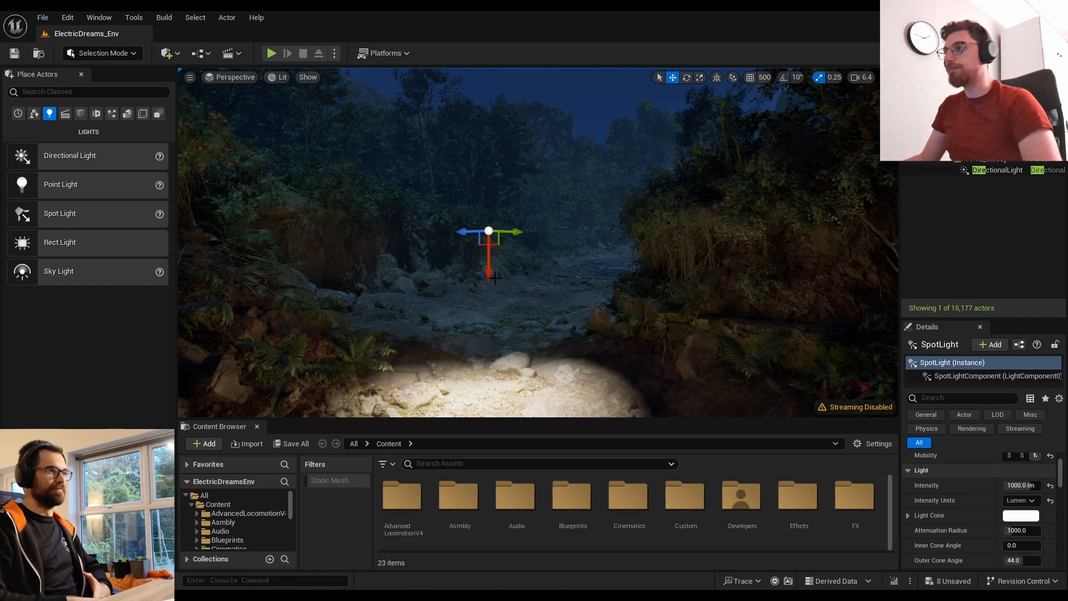
pyautogui.moveTo(492, 277); pyautogui.dragTo(487, 216)
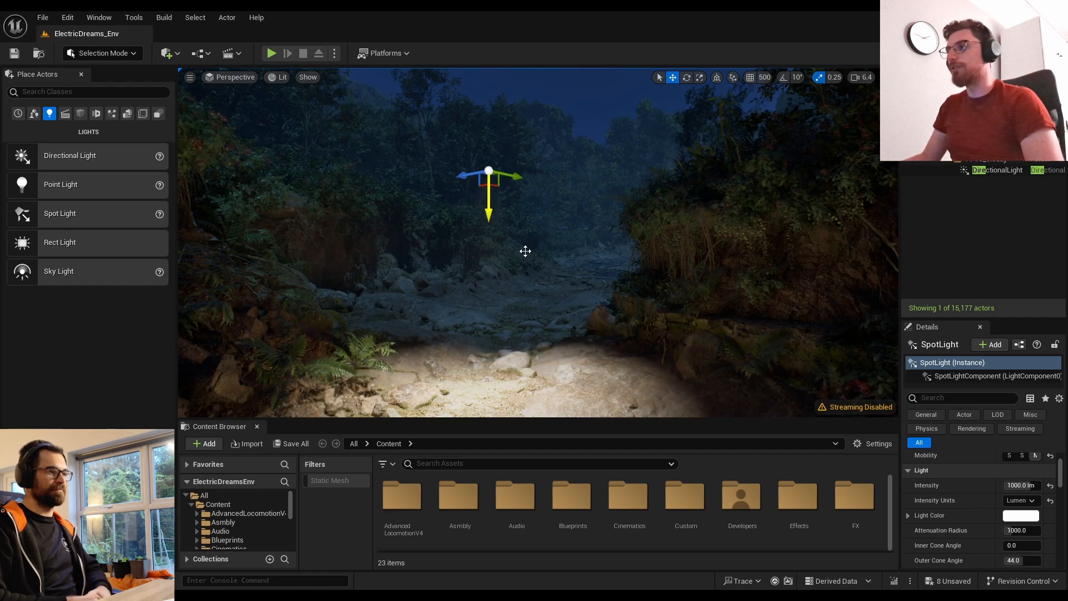
pyautogui.press('Delete')
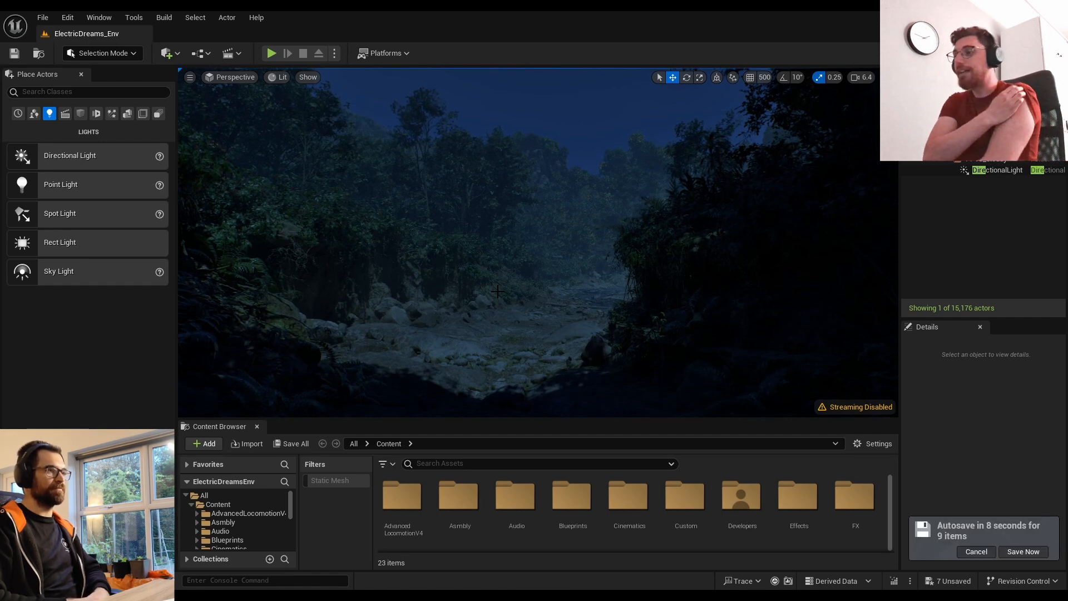
pyautogui.click(976, 551)
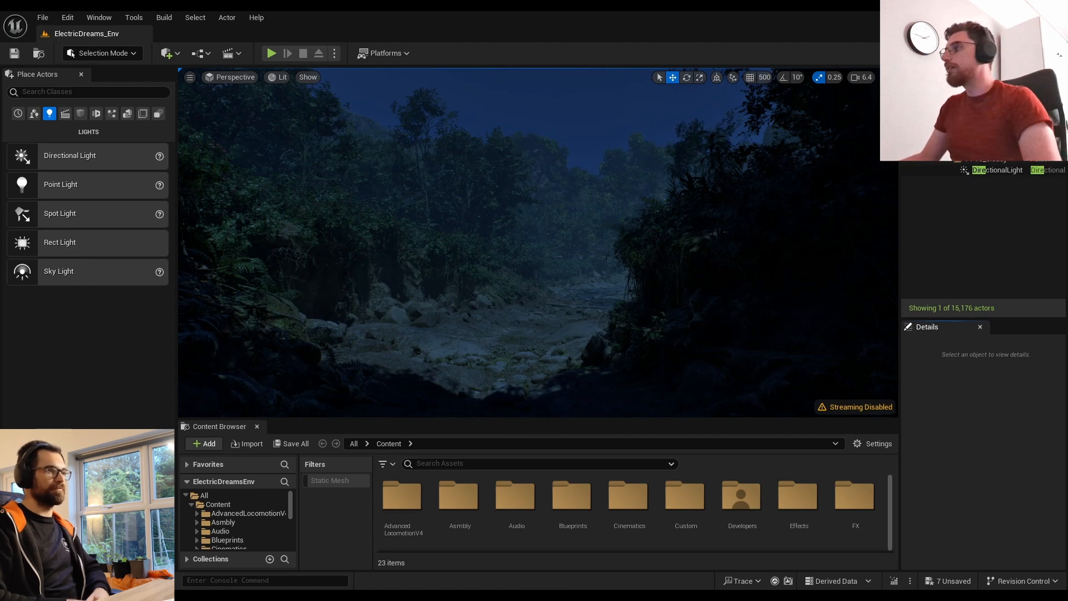
# - Select the SkyLight again and examine its light settings and its effect on the shaded part of the ravine
pyautogui.click(984, 92)
pyautogui.write('sky')
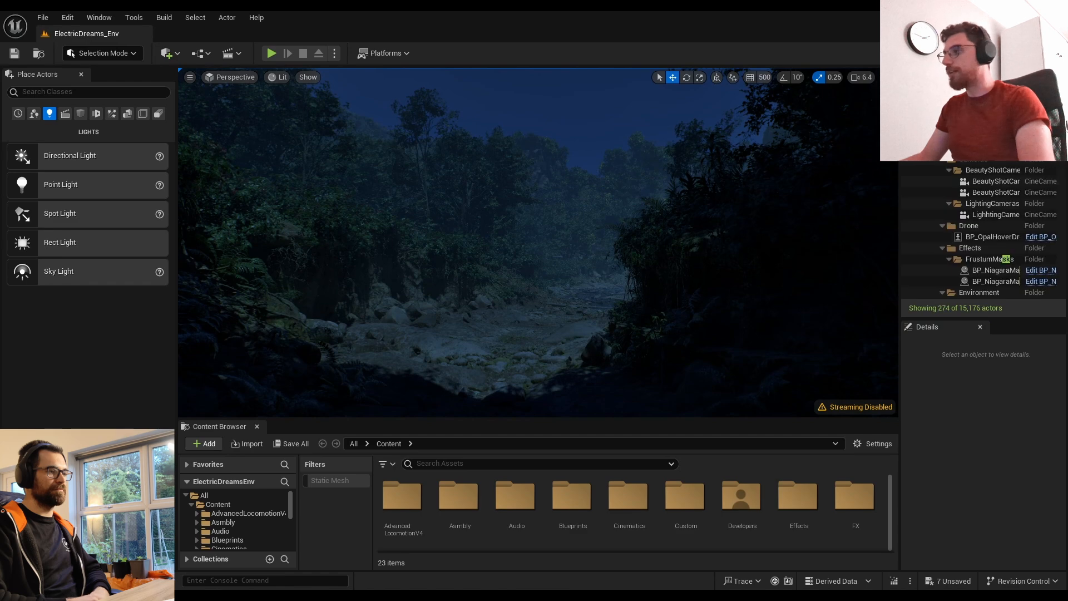
pyautogui.click(992, 261)
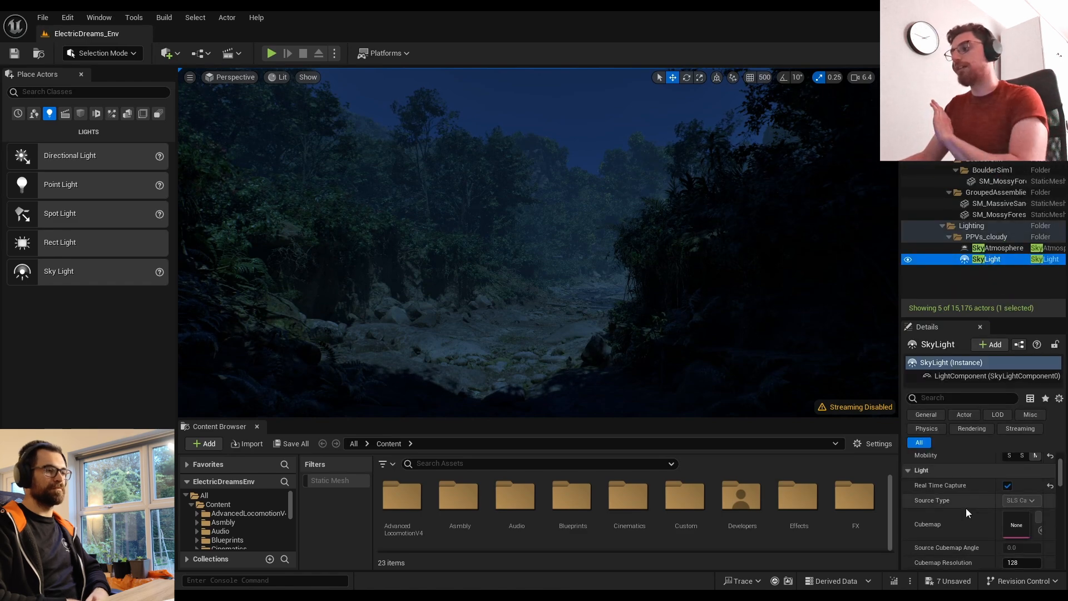
pyautogui.scroll(-5, 967, 509)
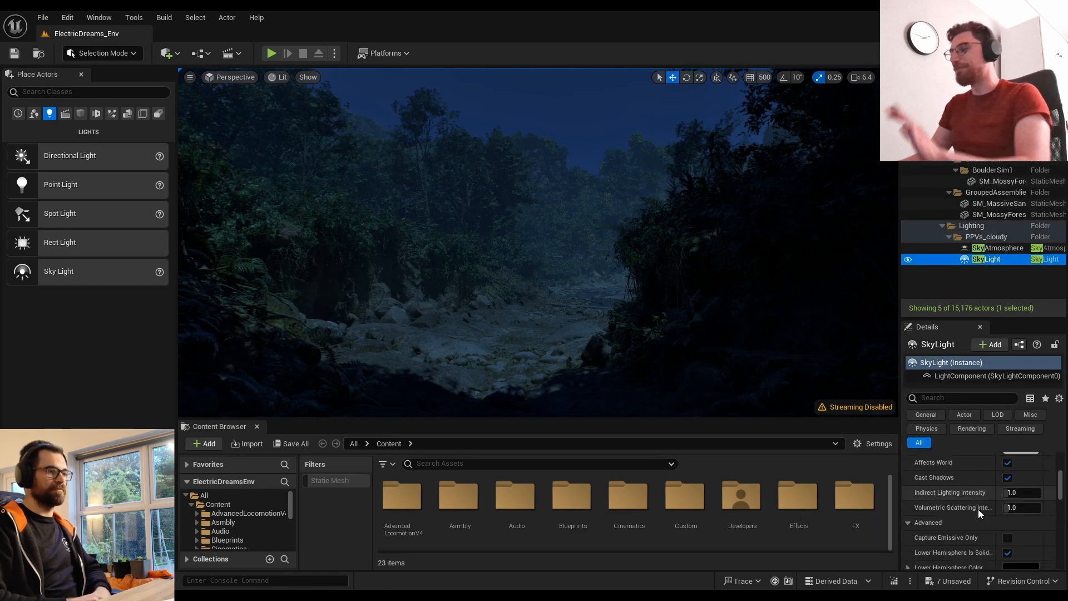
pyautogui.scroll(3, 977, 509)
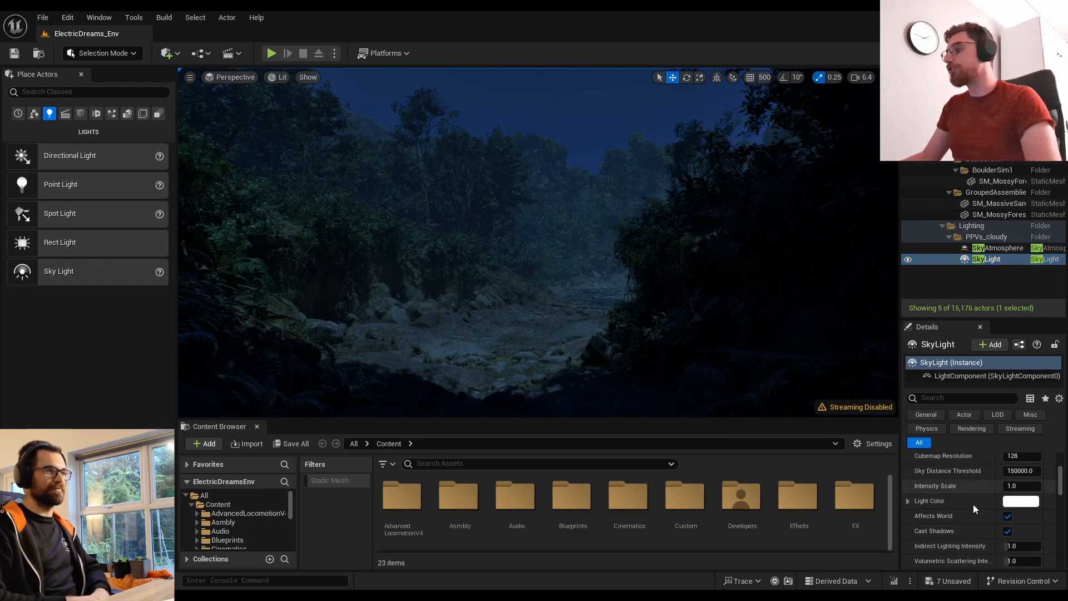
pyautogui.moveTo(612, 250); pyautogui.dragTo(781, 246, button='right')
pyautogui.press('w')
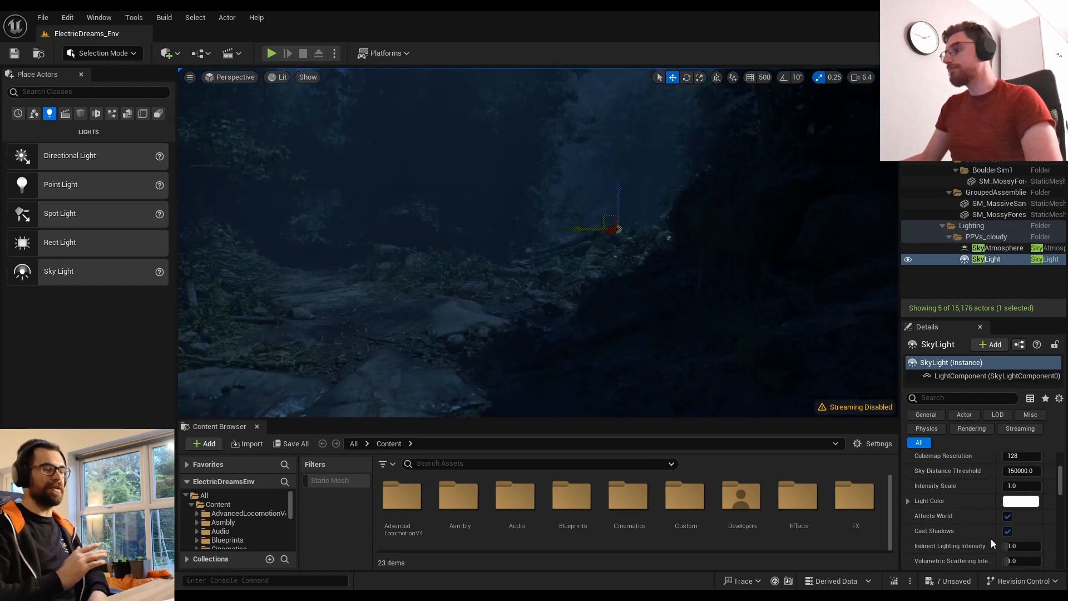
pyautogui.scroll(-1, 970, 527)
pyautogui.scroll(3, 970, 527)
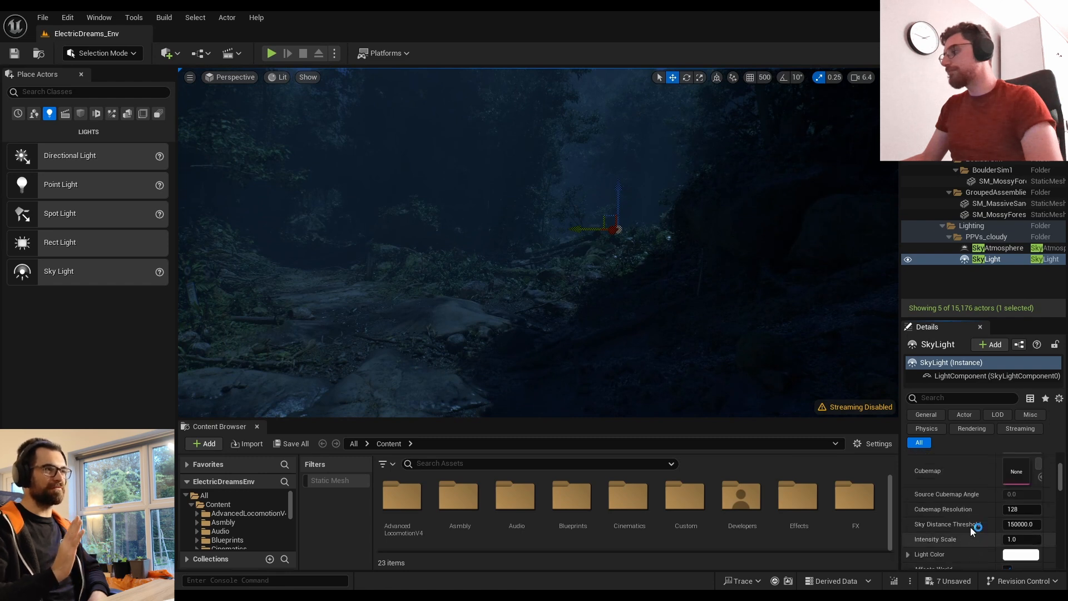
pyautogui.scroll(-2, 972, 530)
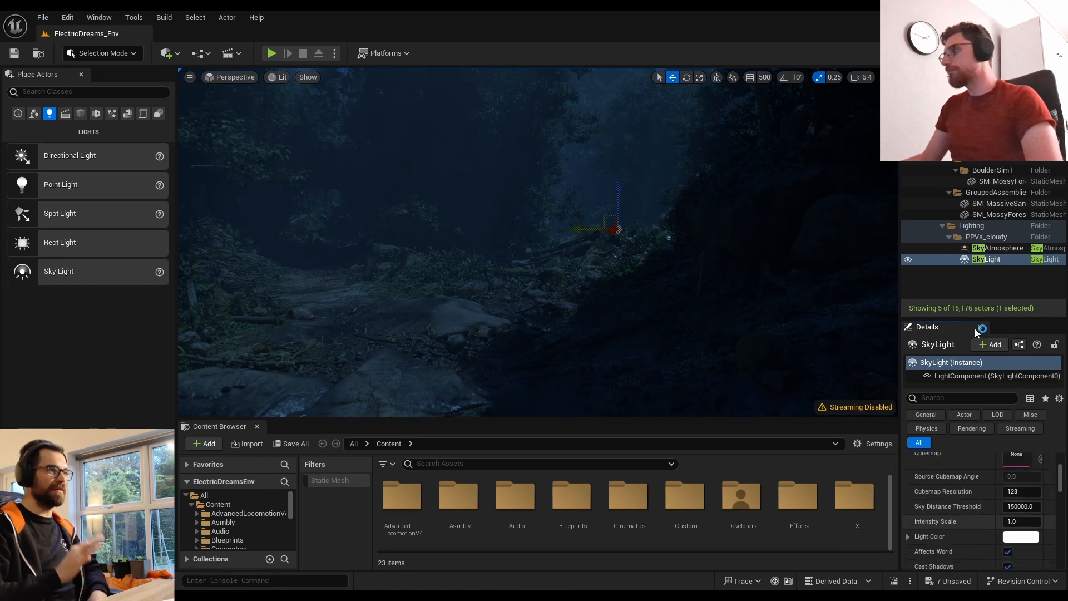
# - Select the DirectionalLight, set its Volumetric Scattering Intensity to 1 and view the scene from inside the dark cave tunnel
pyautogui.click(979, 92)
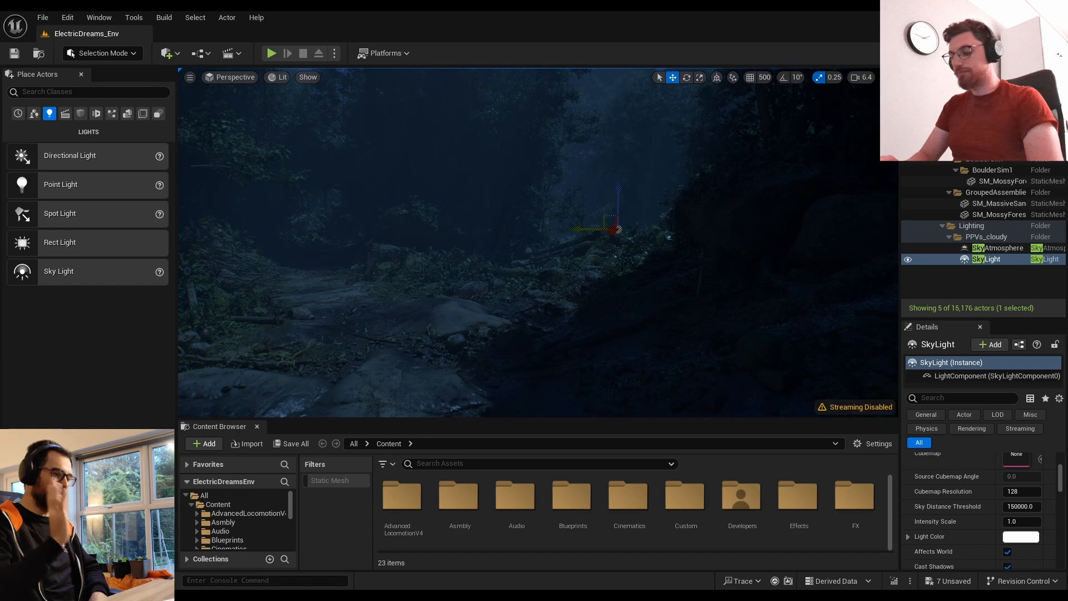
pyautogui.write('dire')
pyautogui.click(981, 170)
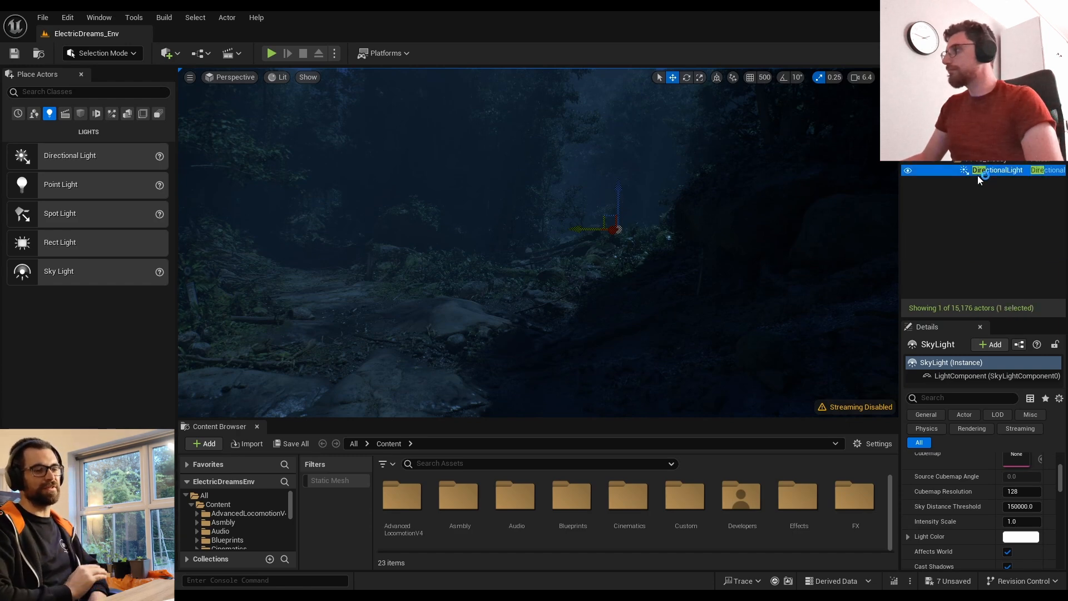
pyautogui.moveTo(668, 318); pyautogui.dragTo(508, 323, button='right')
pyautogui.press('w')
pyautogui.press('w')
pyautogui.press('w')
pyautogui.press('w')
pyautogui.press('w')
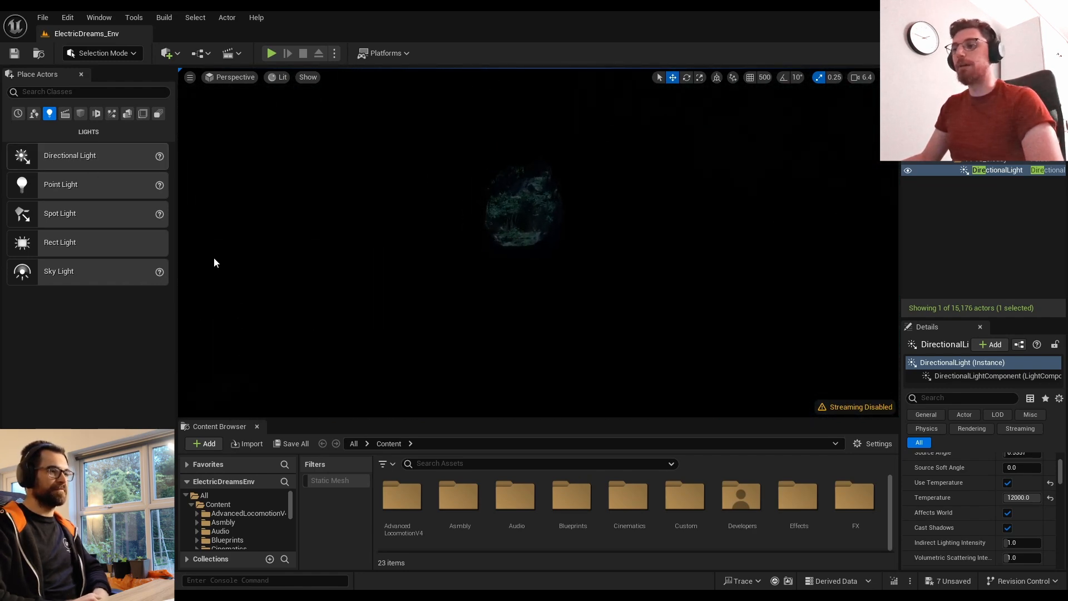
# - Enlarge the Content Browser and look through the folders in the project's Content directory
pyautogui.moveTo(504, 419); pyautogui.dragTo(499, 380)
pyautogui.scroll(-3, 627, 477)
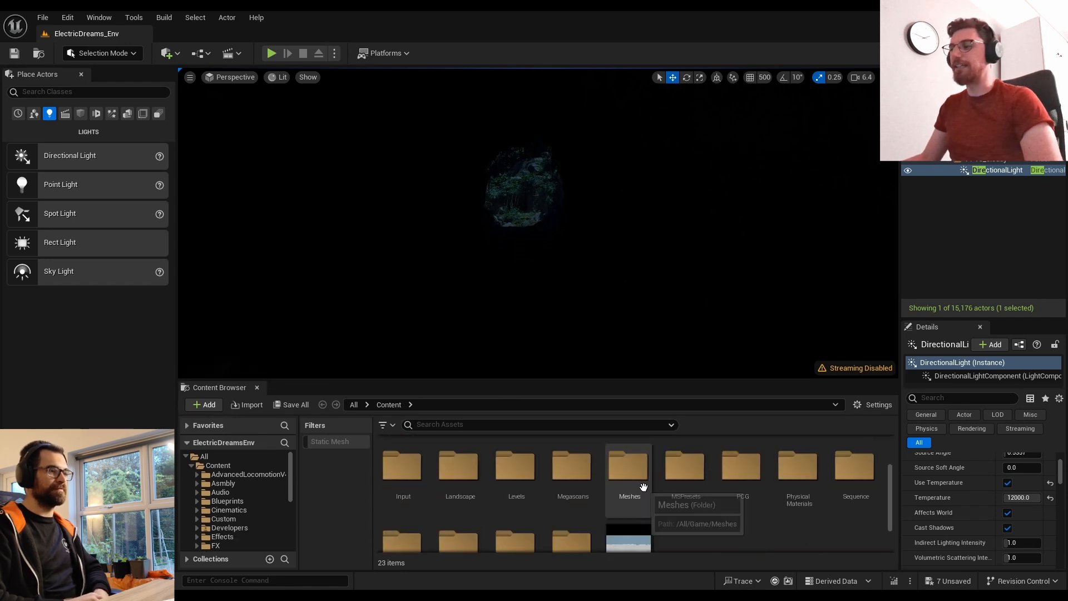
pyautogui.scroll(2, 723, 520)
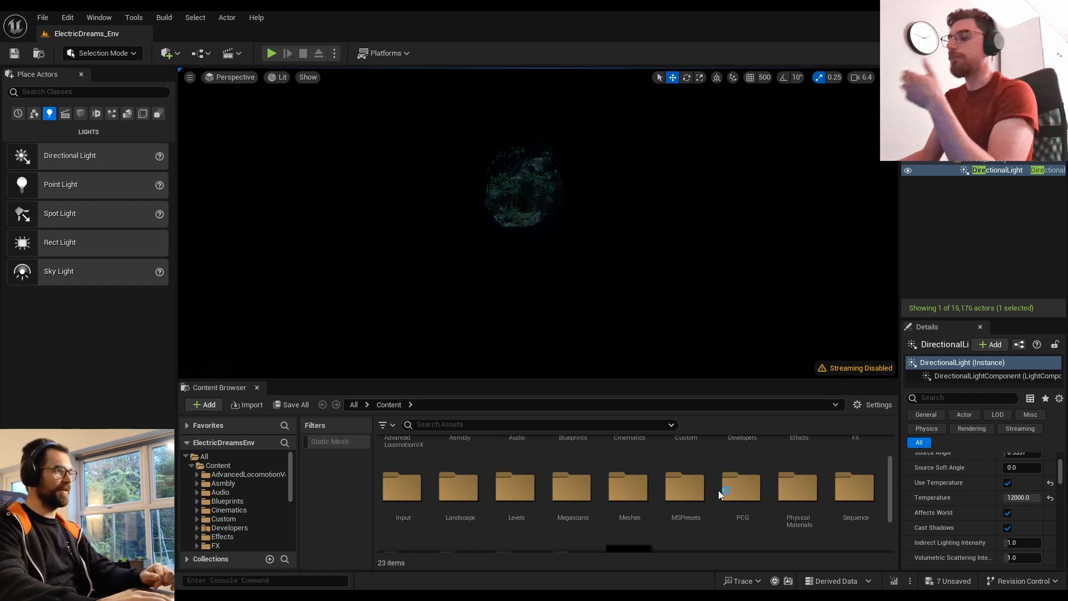
pyautogui.scroll(-1, 717, 495)
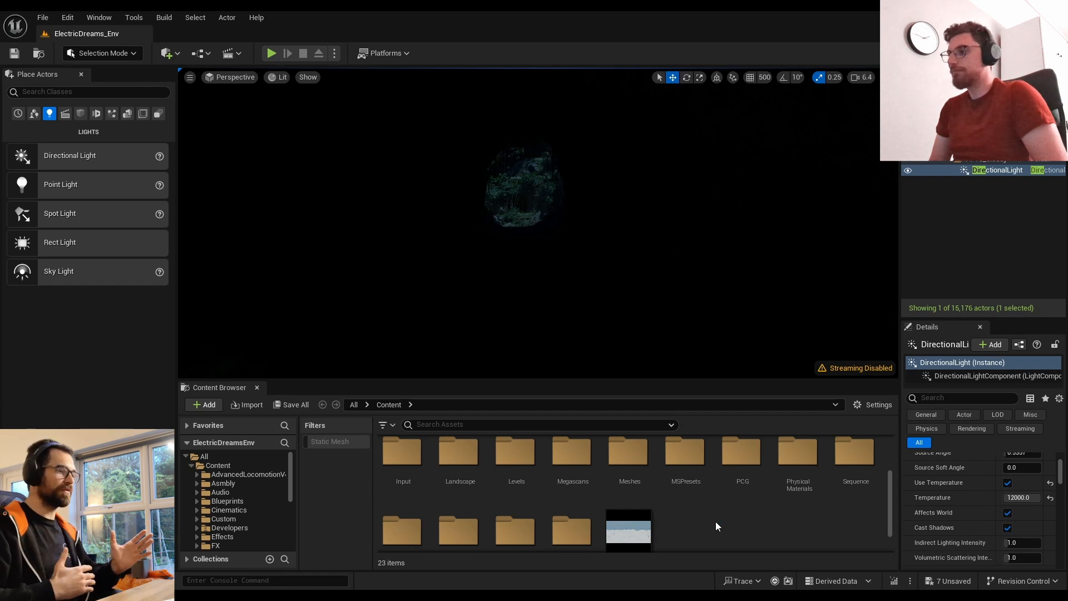
pyautogui.scroll(1, 717, 526)
pyautogui.scroll(1, 717, 525)
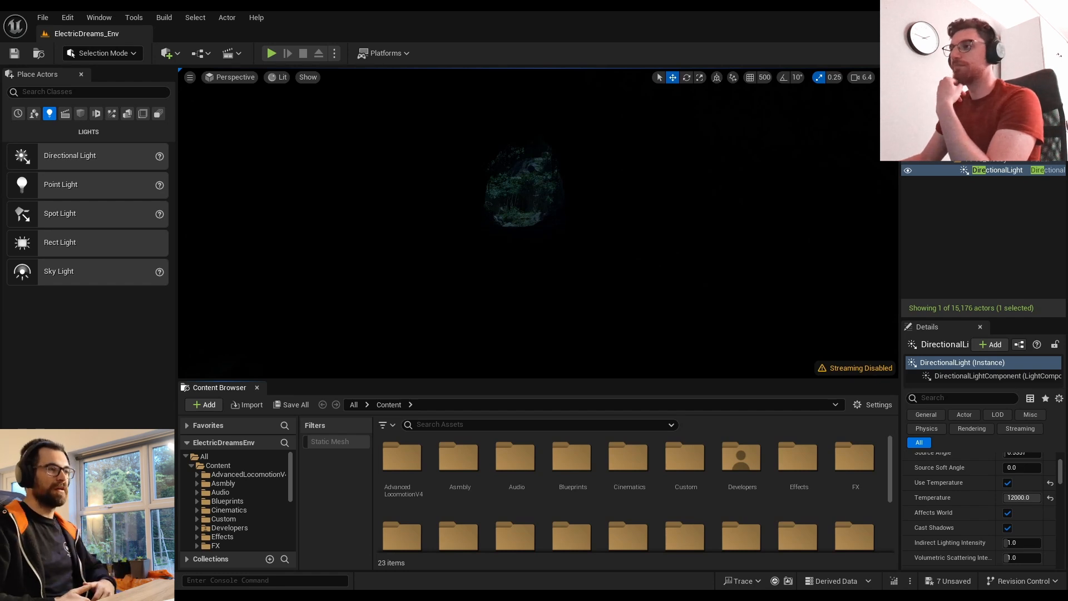
# - Examine how the night lighting reads across the open riverbed and the shaded parts of the ravine
pyautogui.moveTo(537, 222); pyautogui.dragTo(503, 201, button='right')
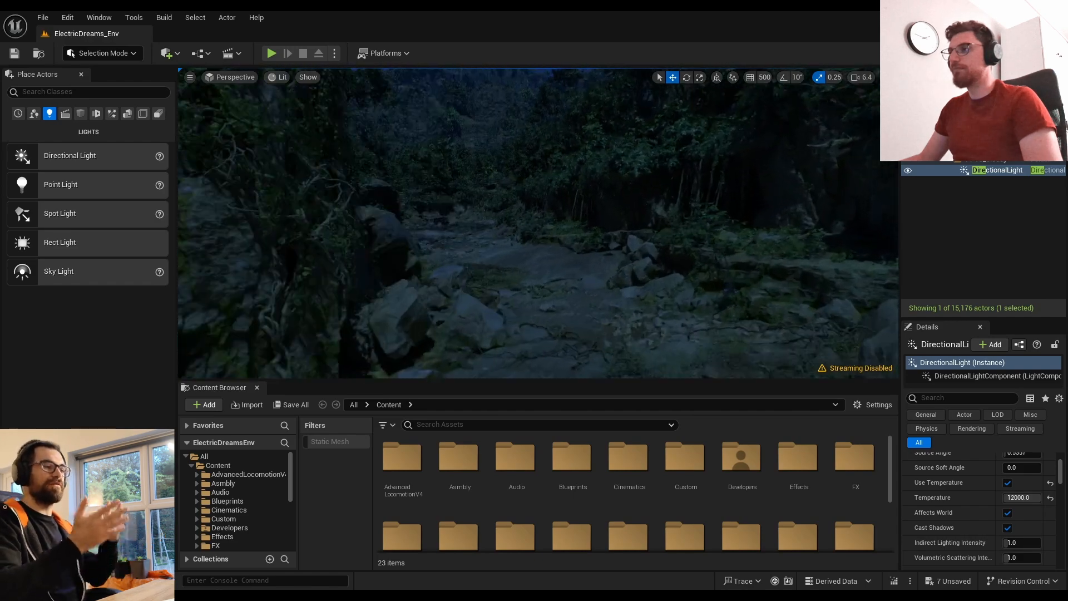
pyautogui.press('w')
pyautogui.moveTo(538, 223)
pyautogui.mouseDown(button='right')
pyautogui.moveTo(445, 214)
pyautogui.moveTo(603, 215)
pyautogui.moveTo(525, 205)
pyautogui.mouseUp(button='right')
pyautogui.press('s')
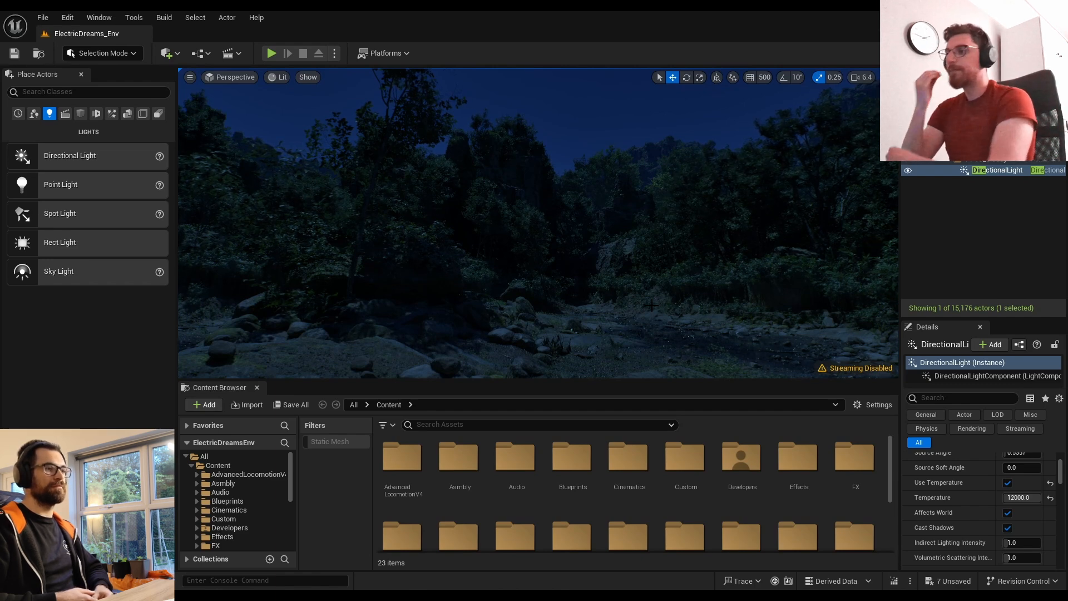
pyautogui.moveTo(652, 305); pyautogui.dragTo(668, 336, button='right')
pyautogui.press('w')
pyautogui.press('g')
pyautogui.press('g')
pyautogui.press('w')
pyautogui.scroll(-1, 723, 334)
pyautogui.press('w')
pyautogui.scroll(-2, 734, 334)
pyautogui.press('w')
pyautogui.press('w')
pyautogui.press('w')
pyautogui.press('w')
pyautogui.press('w')
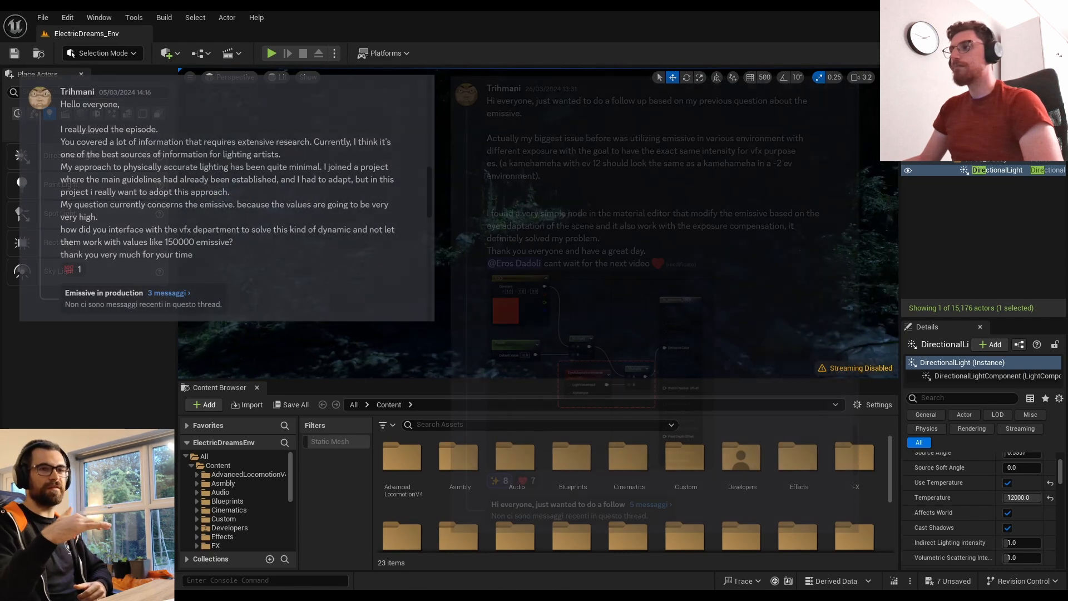
pyautogui.moveTo(668, 336); pyautogui.dragTo(712, 336, button='right')
pyautogui.scroll(-3, 721, 508)
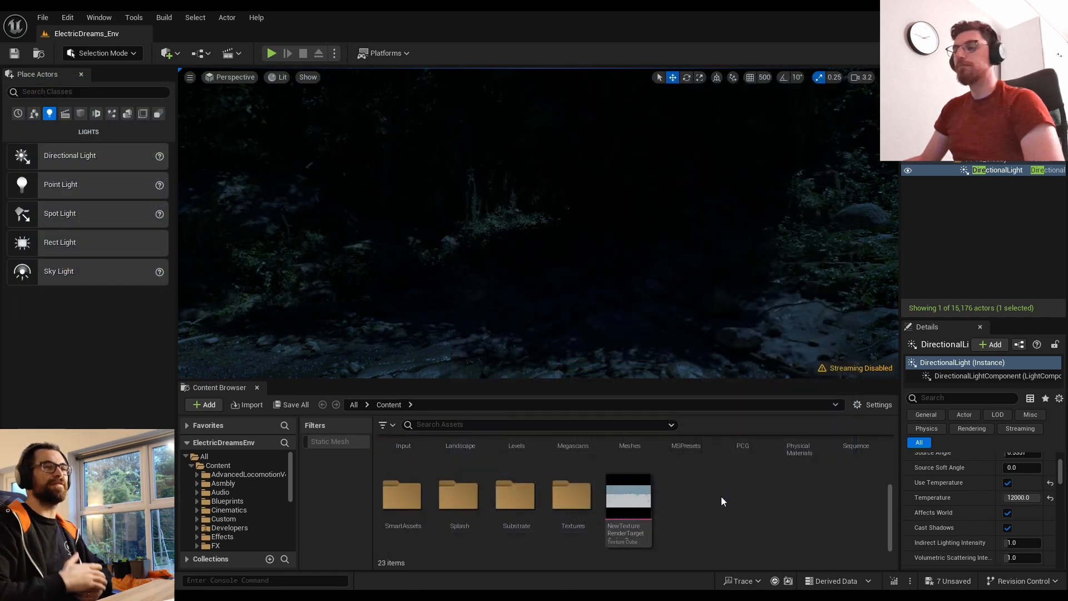
pyautogui.rightClick(721, 501)
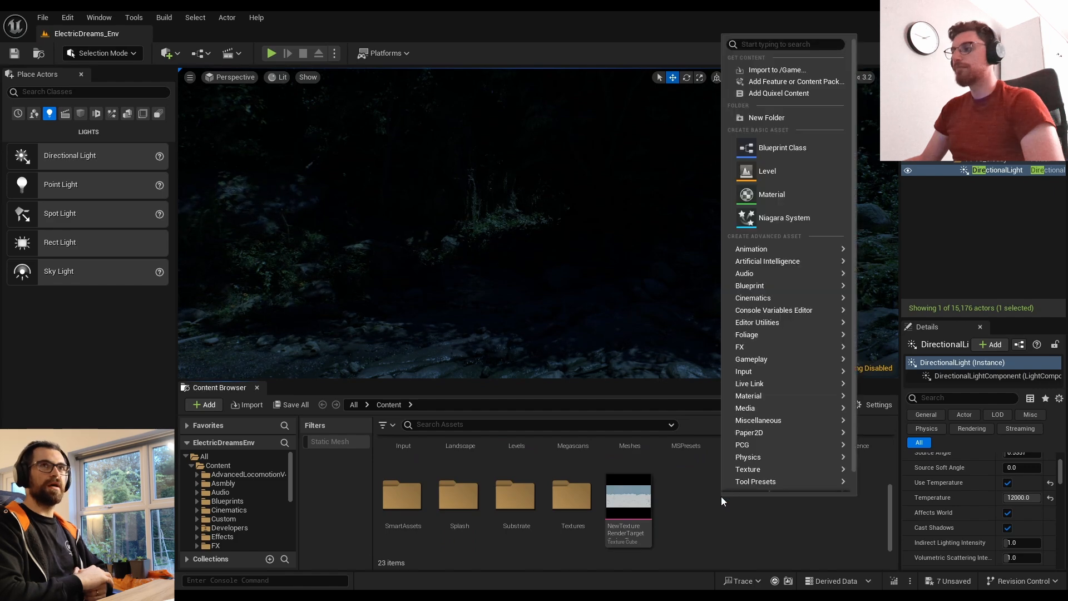
pyautogui.press('Escape')
# - Examine the moonlit path between the dark trees with a strip of night sky behind it
pyautogui.press('w')
pyautogui.moveTo(627, 317); pyautogui.dragTo(468, 314, button='right')
pyautogui.press('w')
pyautogui.press('w')
pyautogui.press('w')
pyautogui.press('w')
pyautogui.press('w')
pyautogui.press('w')
pyautogui.press('s')
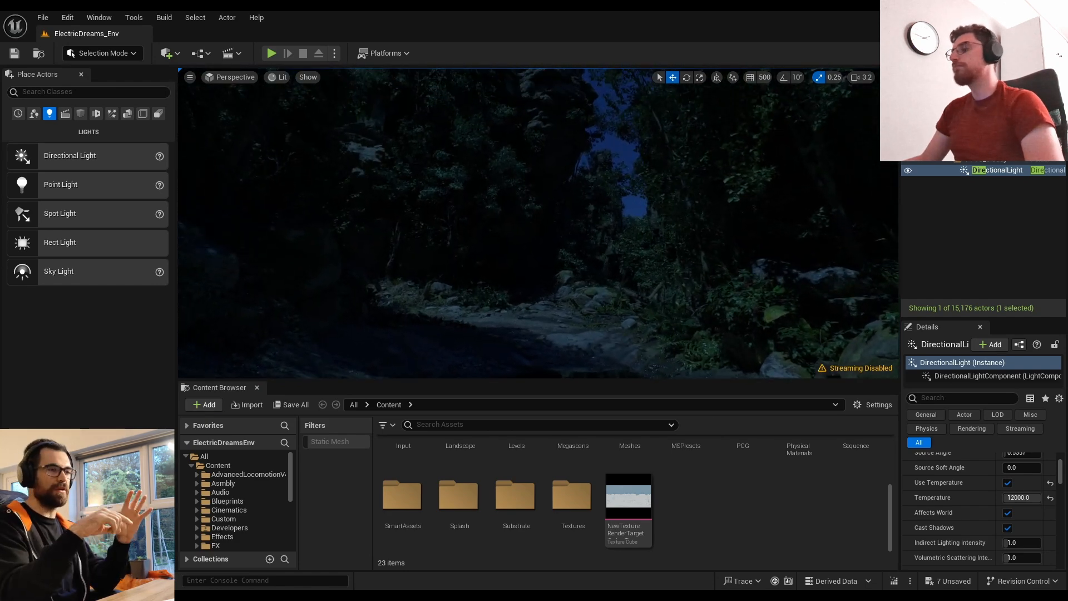
# - Enter 1 lux as the DirectionalLight's intensity
pyautogui.scroll(3, 979, 501)
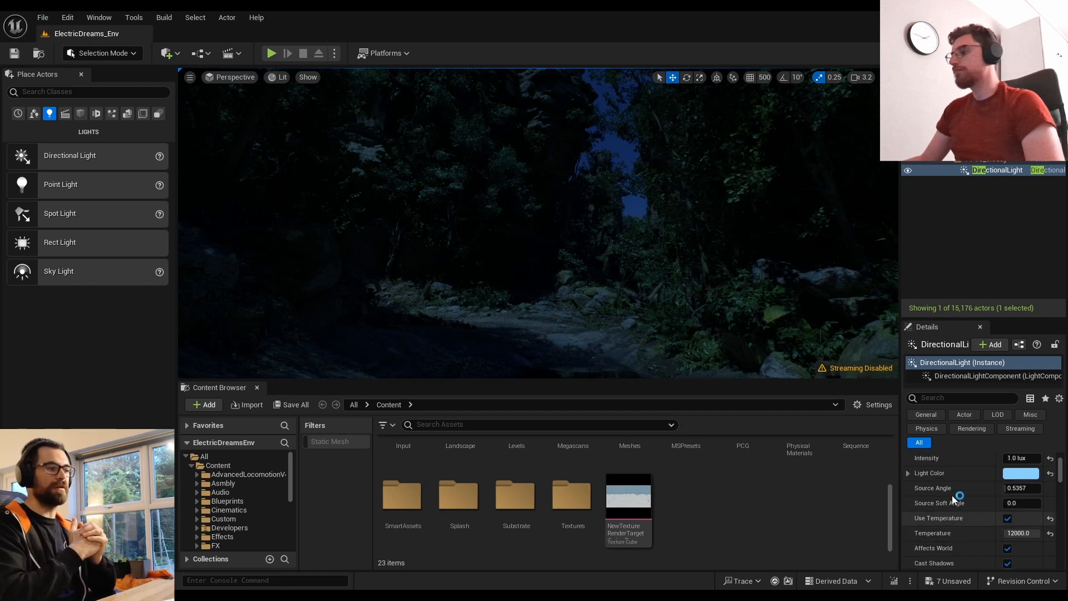
pyautogui.click(1013, 475)
pyautogui.write('120')
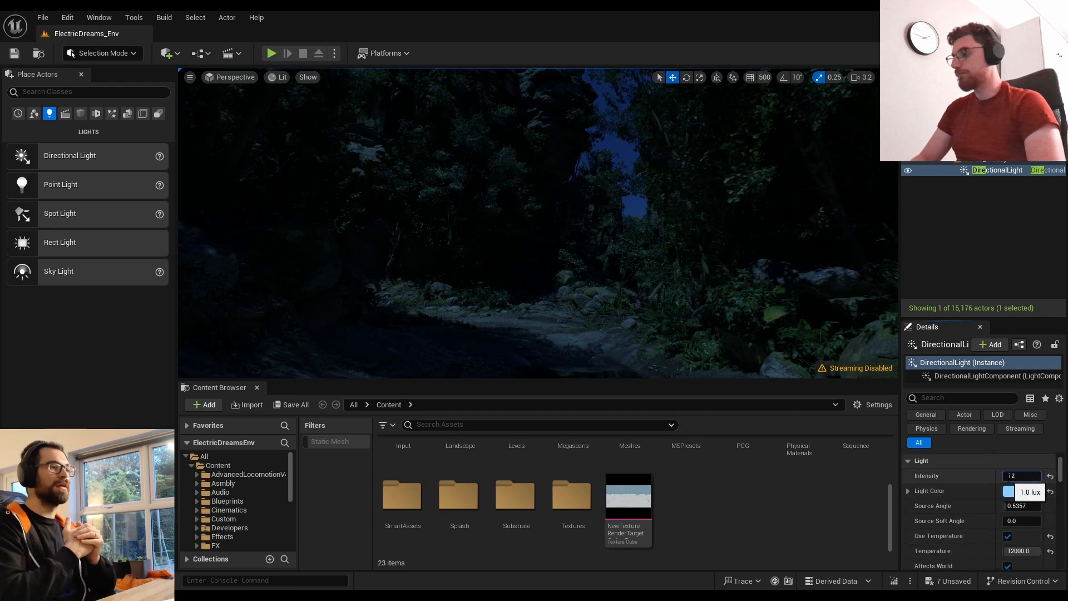
pyautogui.press('BackSpace')
pyautogui.press('BackSpace')
pyautogui.press('Return')
# - Inspect the dark pool, boulders and tree roots along the ravine under the DirectionalLight's night lighting
pyautogui.press('s')
pyautogui.moveTo(538, 222)
pyautogui.mouseDown(button='right')
pyautogui.moveTo(535, 267)
pyautogui.moveTo(523, 256)
pyautogui.moveTo(535, 239)
pyautogui.mouseUp(button='right')
pyautogui.press('s')
pyautogui.press('a')
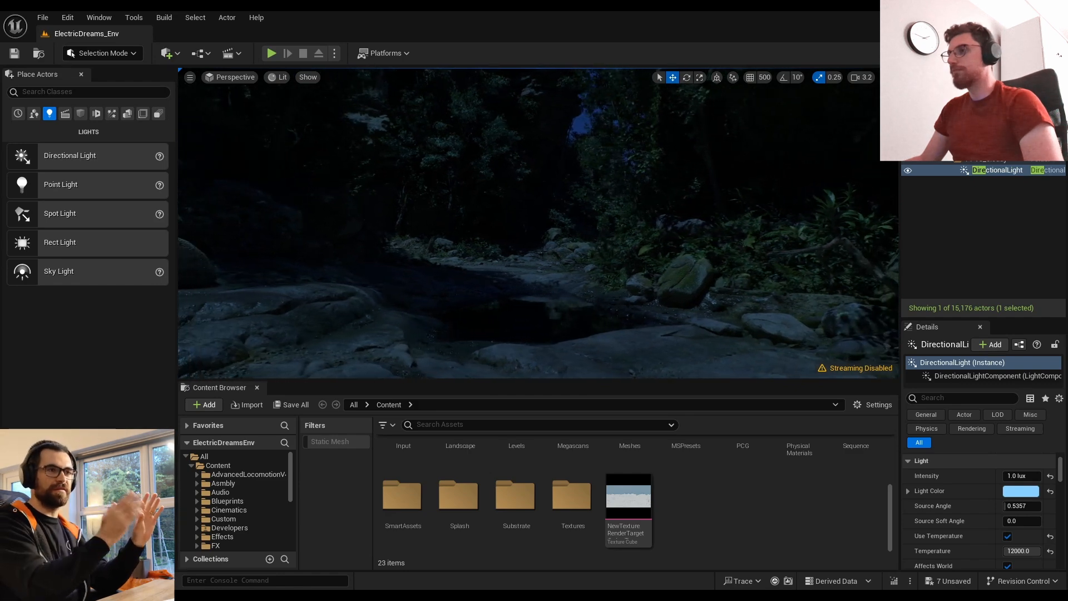
pyautogui.press('a')
pyautogui.press('w')
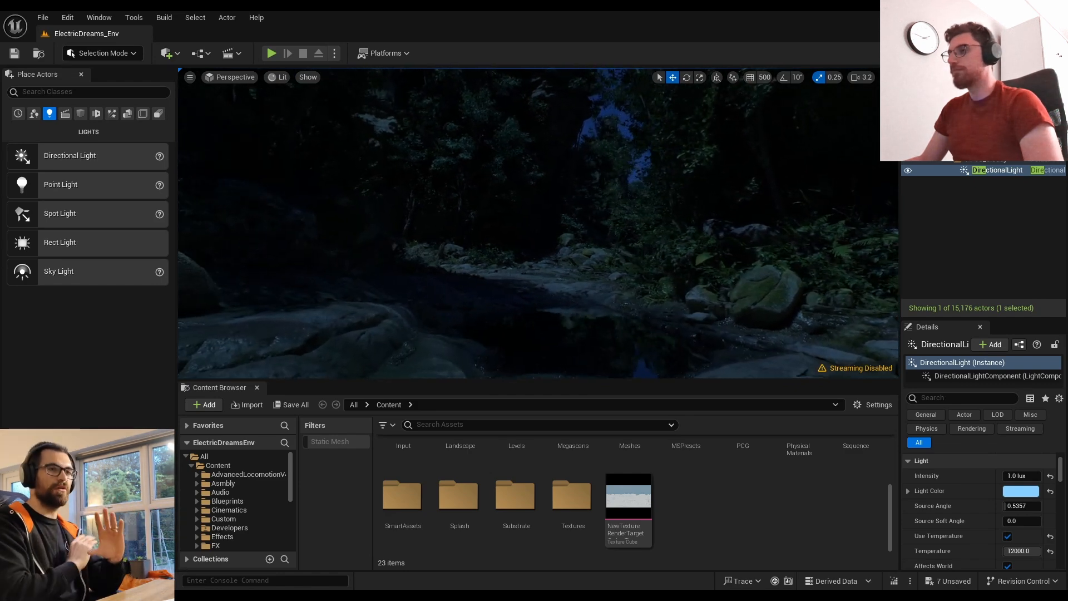
pyautogui.press('a')
pyautogui.press('w')
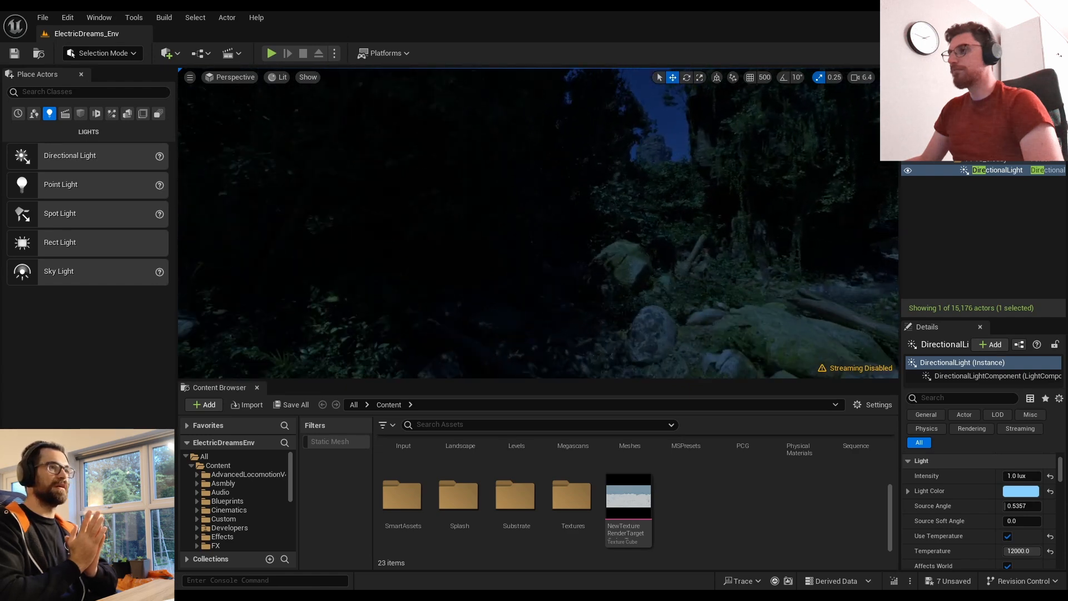
pyautogui.moveTo(535, 239); pyautogui.dragTo(584, 239, button='right')
pyautogui.press('s')
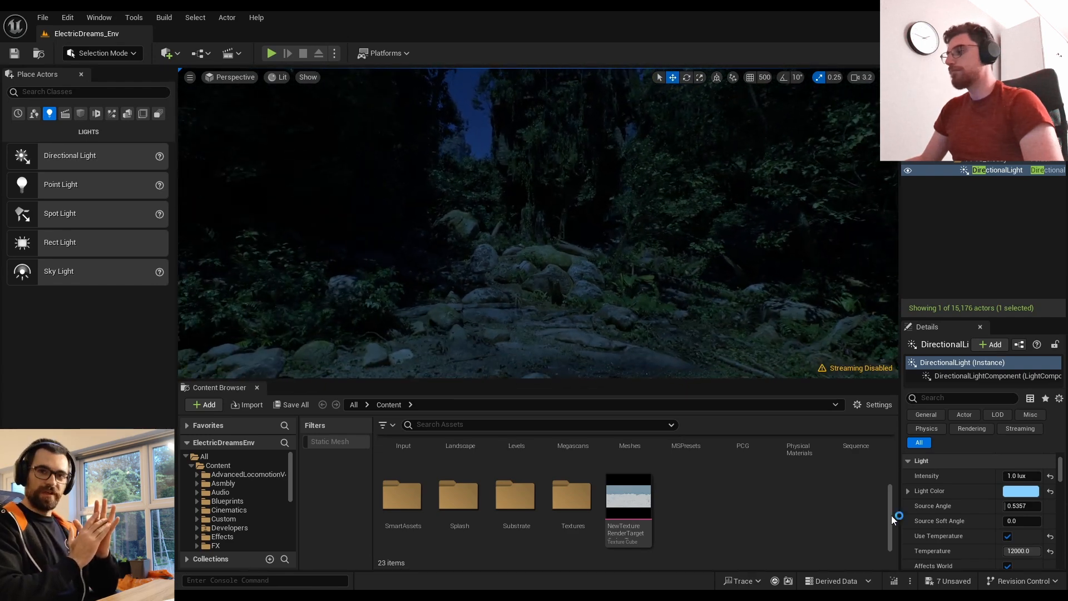
pyautogui.press('w')
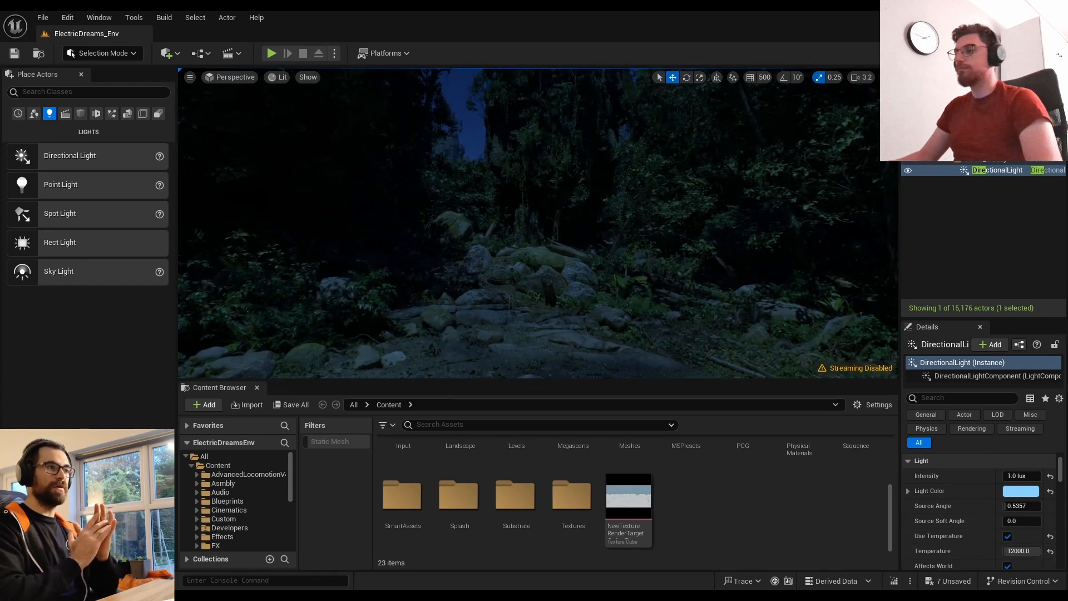
pyautogui.press('w')
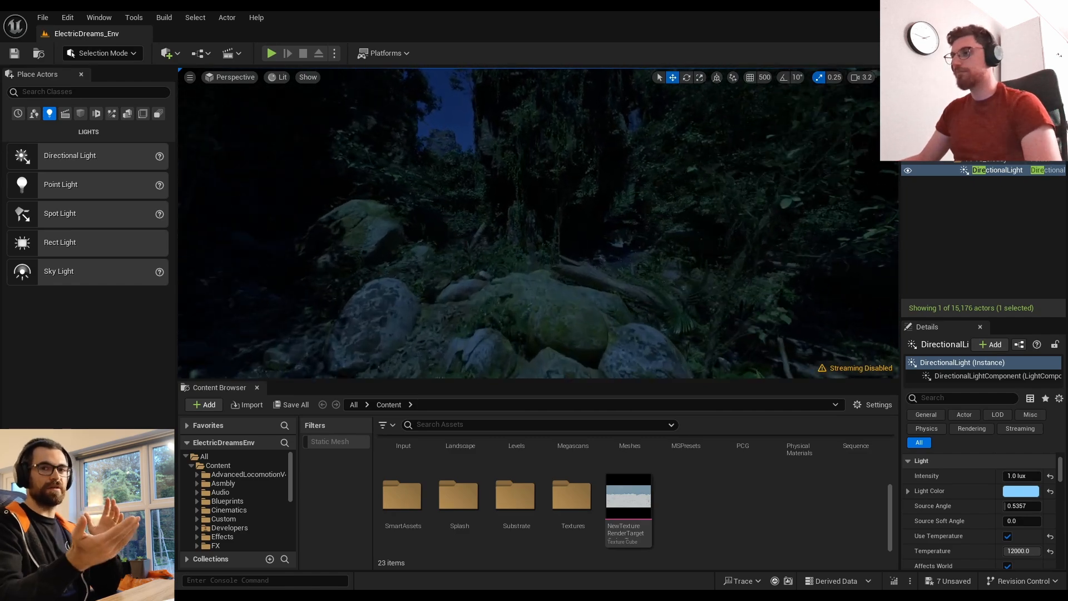
pyautogui.press('w')
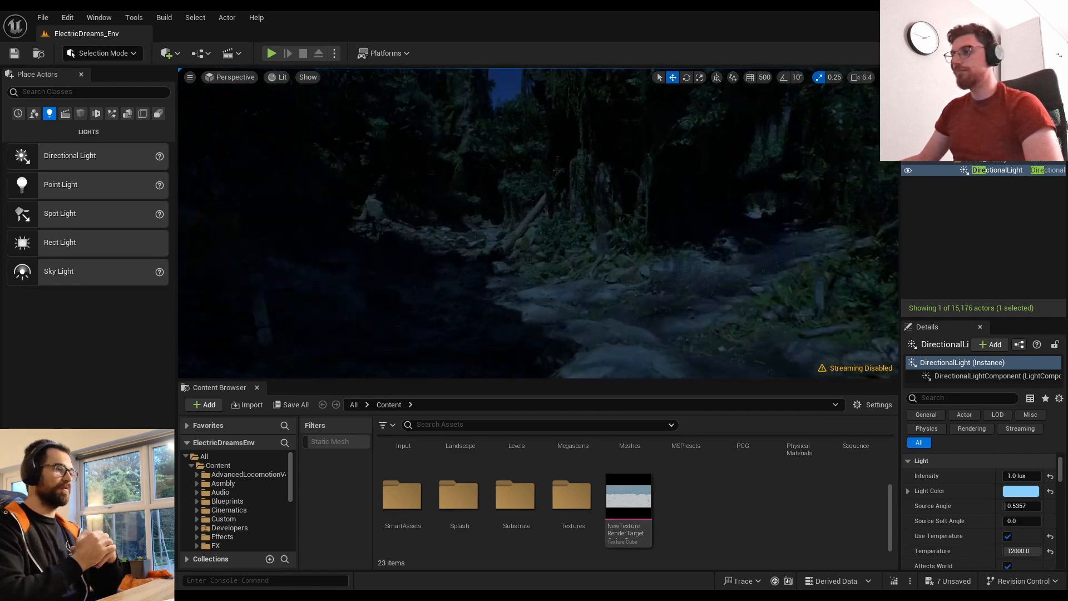
pyautogui.press('w')
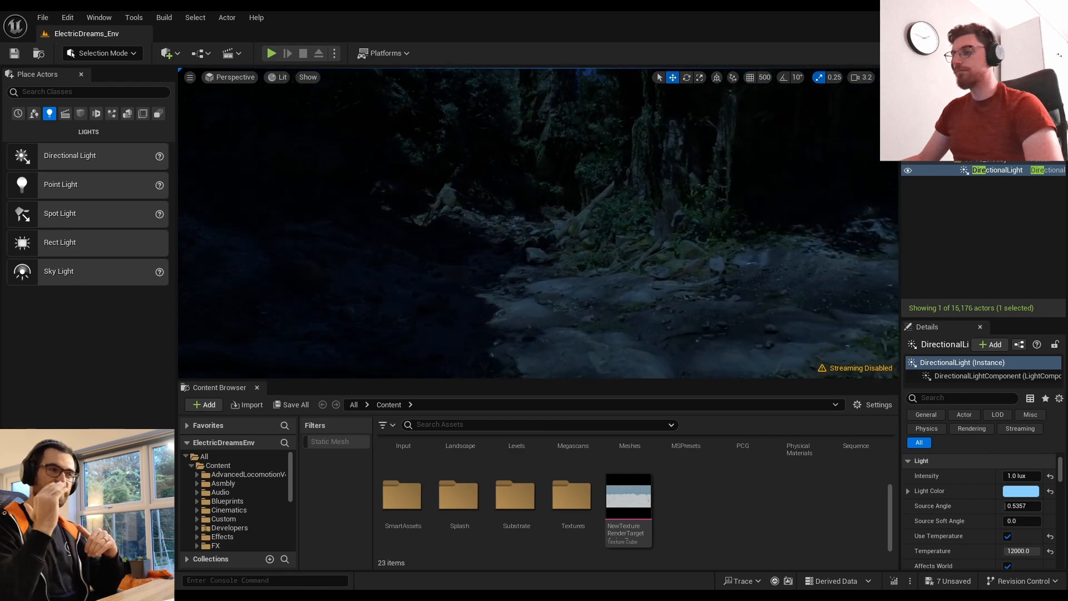
pyautogui.press('w')
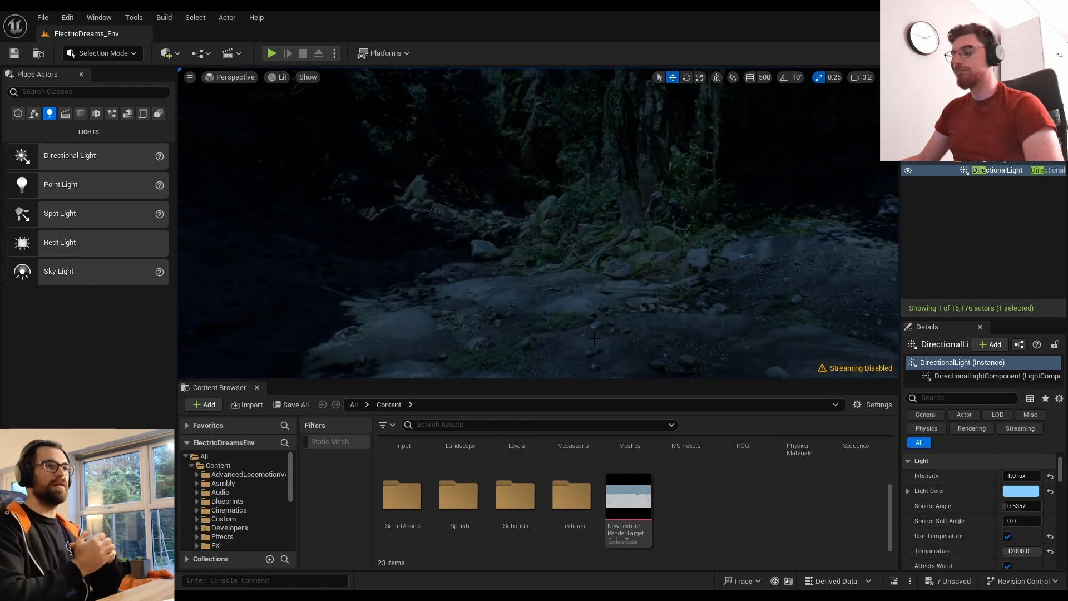
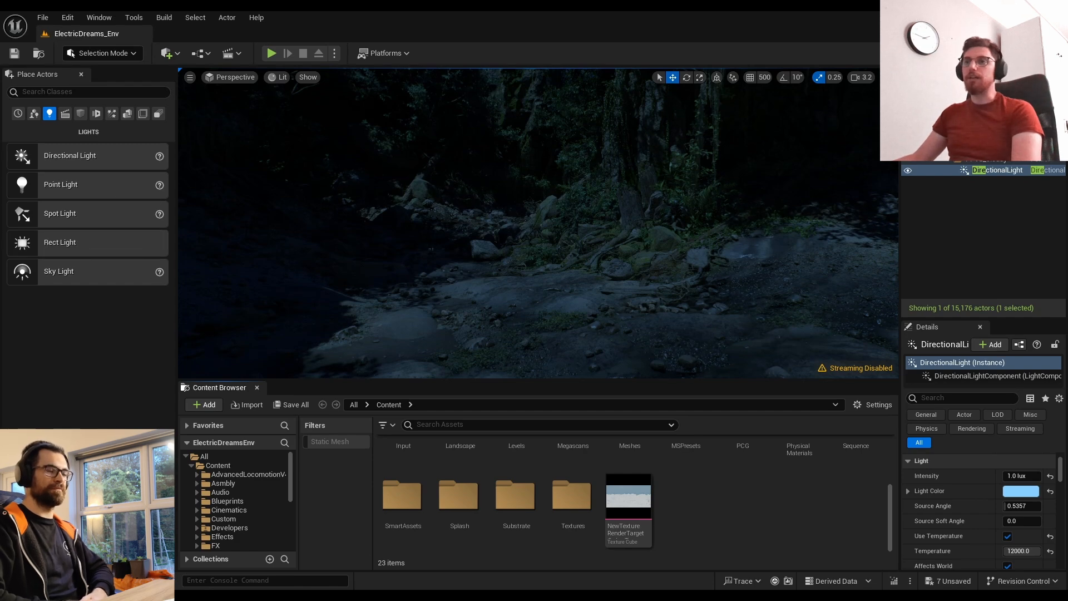
# - Create a new material in the Content folder with the default name and open it for editing
pyautogui.rightClick(713, 506)
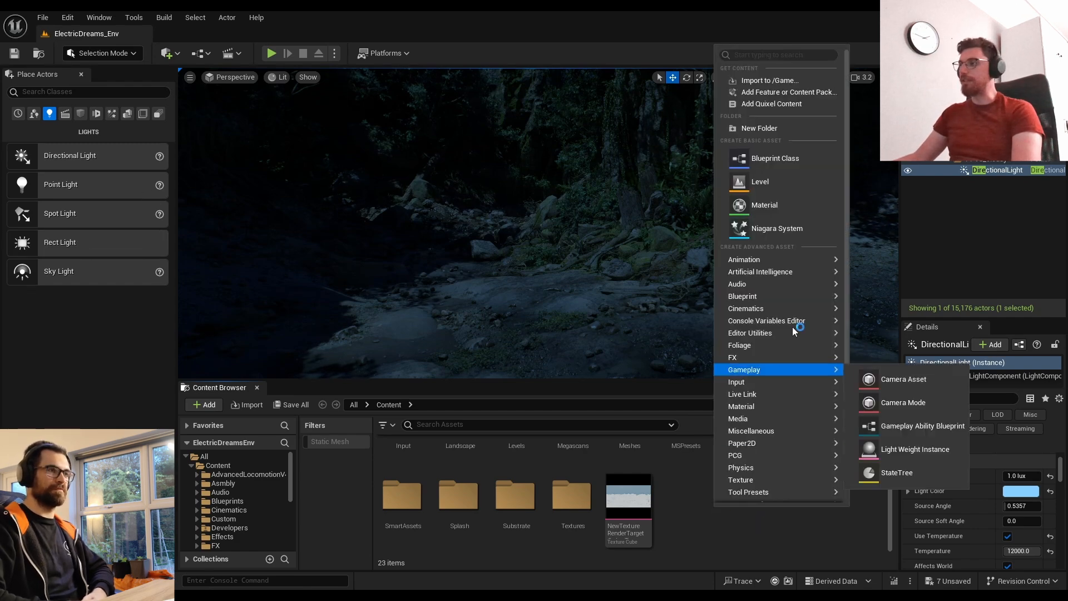
pyautogui.click(792, 207)
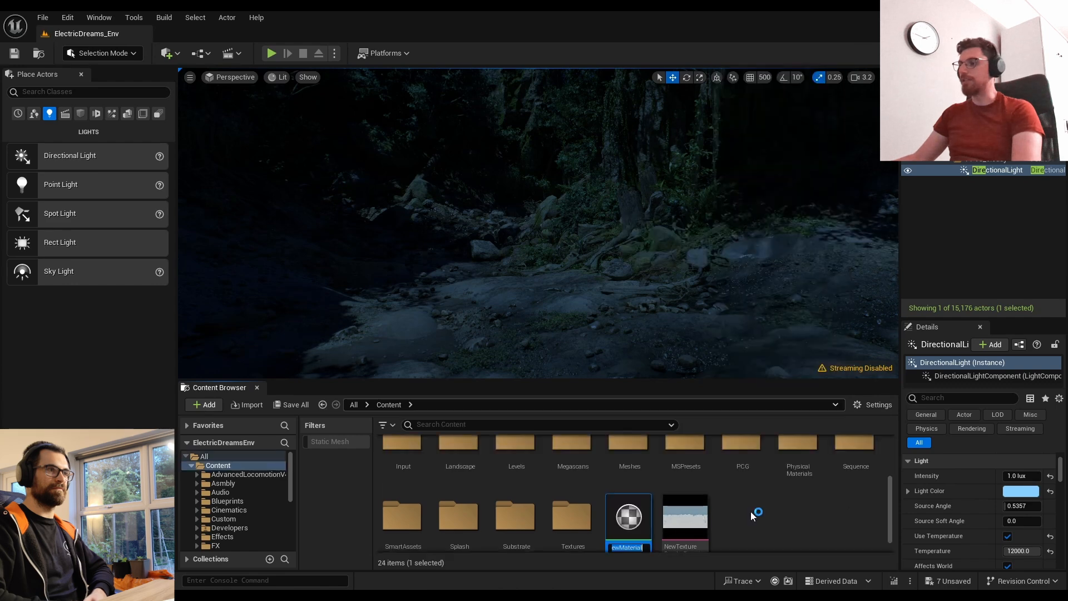
pyautogui.doubleClick(627, 512)
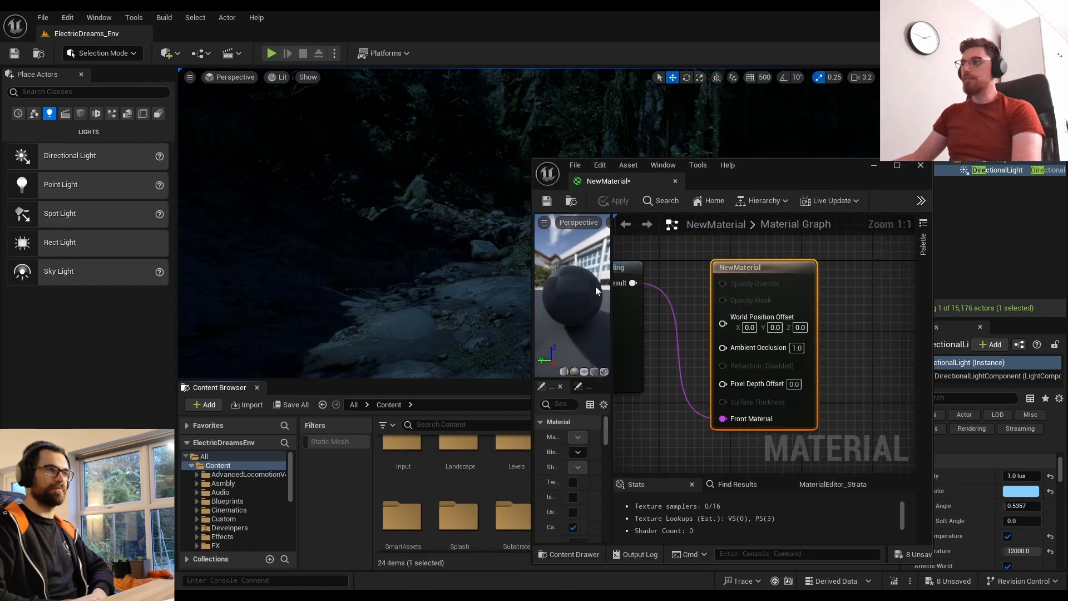
# - Promote the Emissive Color input of the Substrate UE4 Default Shading node to a parameter and place its node beside the shading node
pyautogui.moveTo(768, 309); pyautogui.dragTo(832, 306, button='right')
pyautogui.scroll(-1, 832, 306)
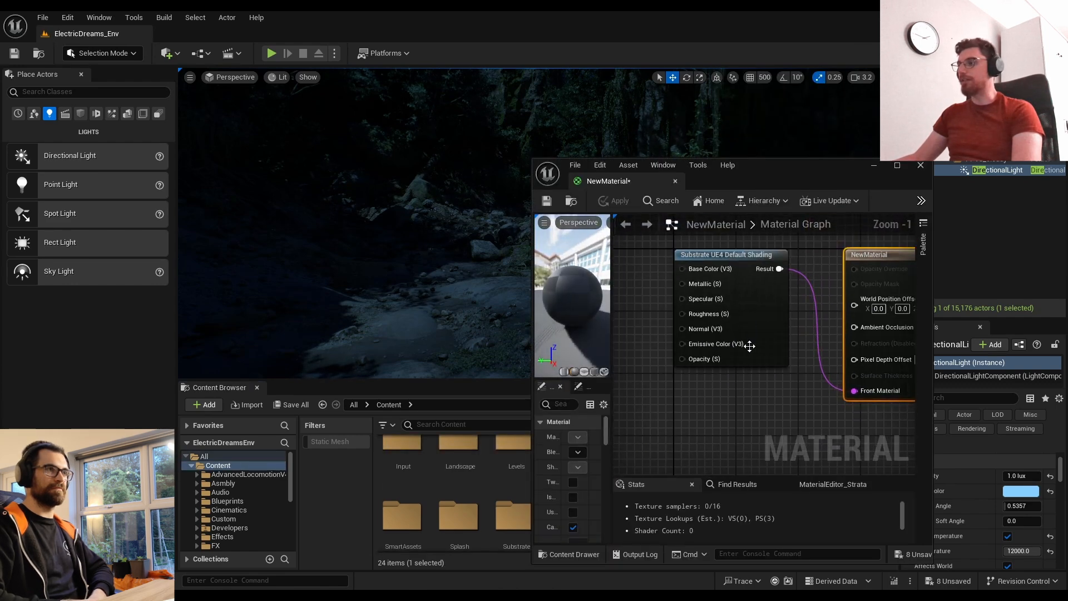
pyautogui.scroll(-1, 749, 354)
pyautogui.scroll(1, 672, 356)
pyautogui.moveTo(662, 353); pyautogui.dragTo(744, 350, button='right')
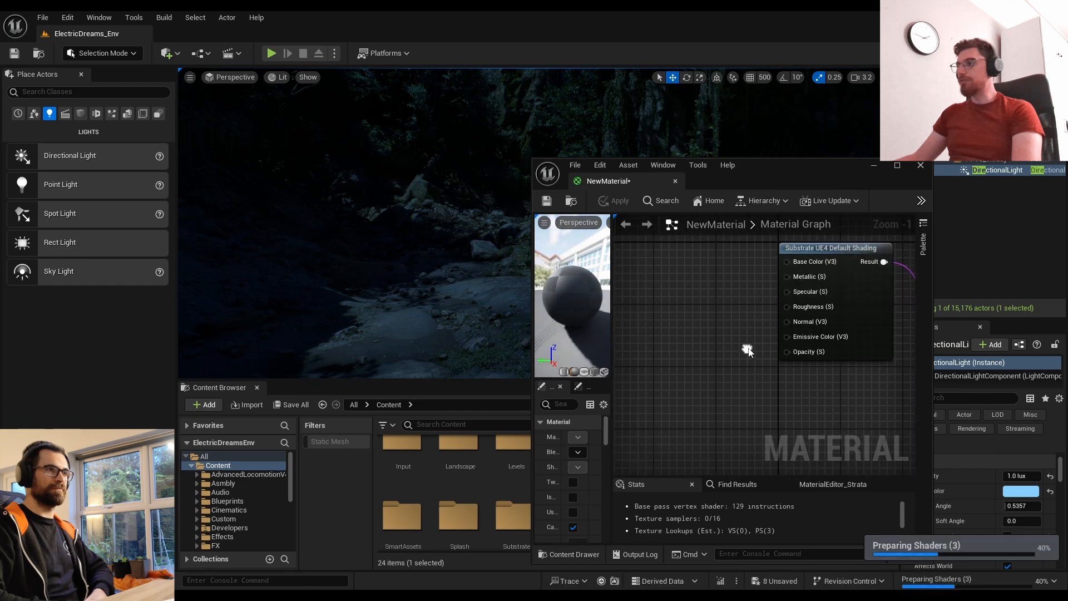
pyautogui.rightClick(791, 340)
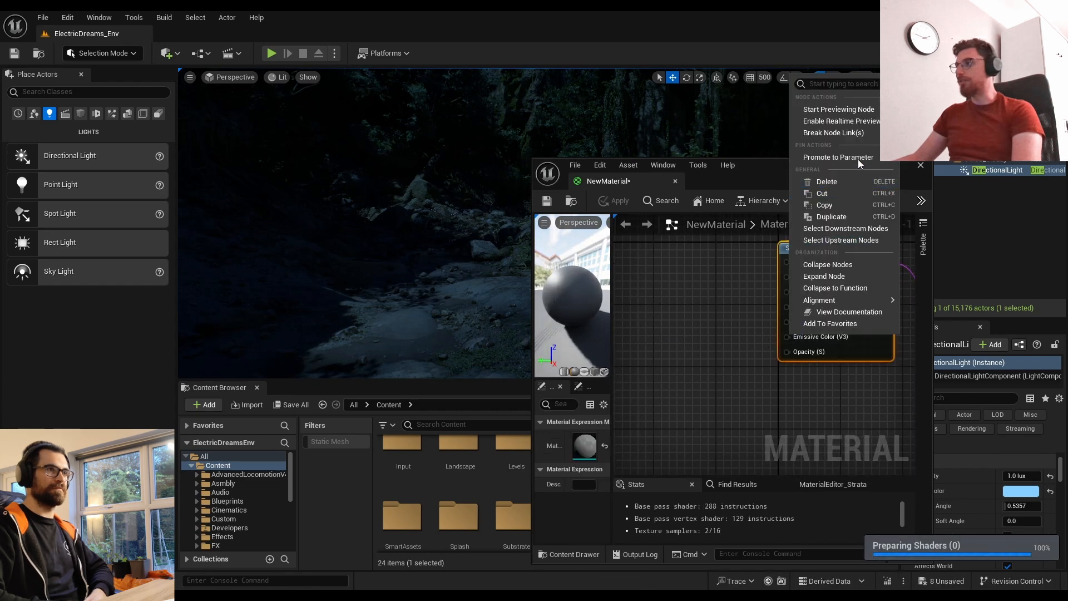
pyautogui.click(838, 157)
pyautogui.moveTo(754, 285); pyautogui.dragTo(682, 337)
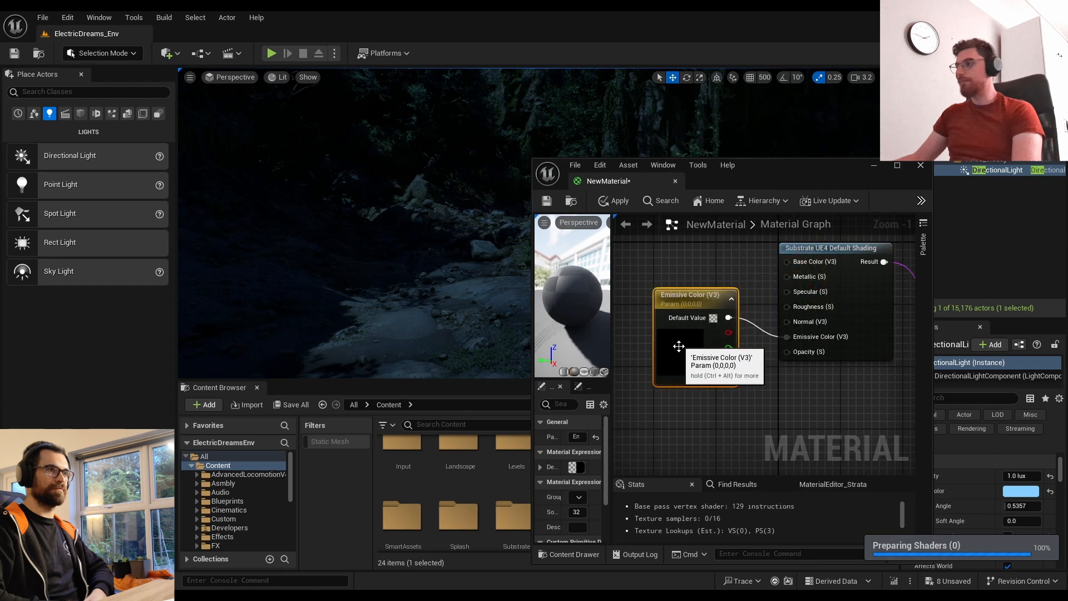
pyautogui.rightClick(684, 357)
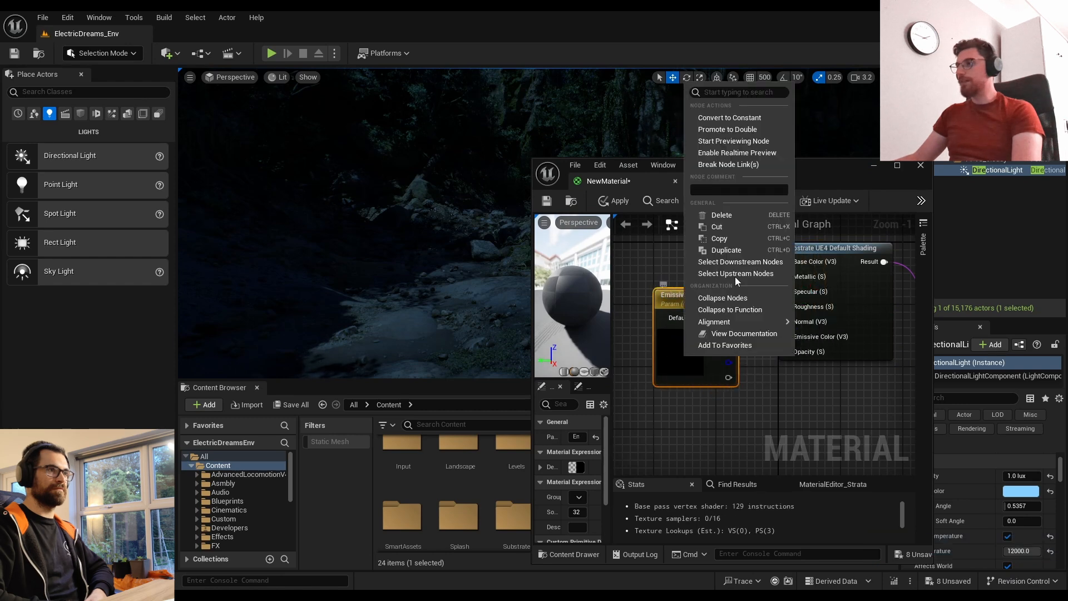
pyautogui.click(649, 273)
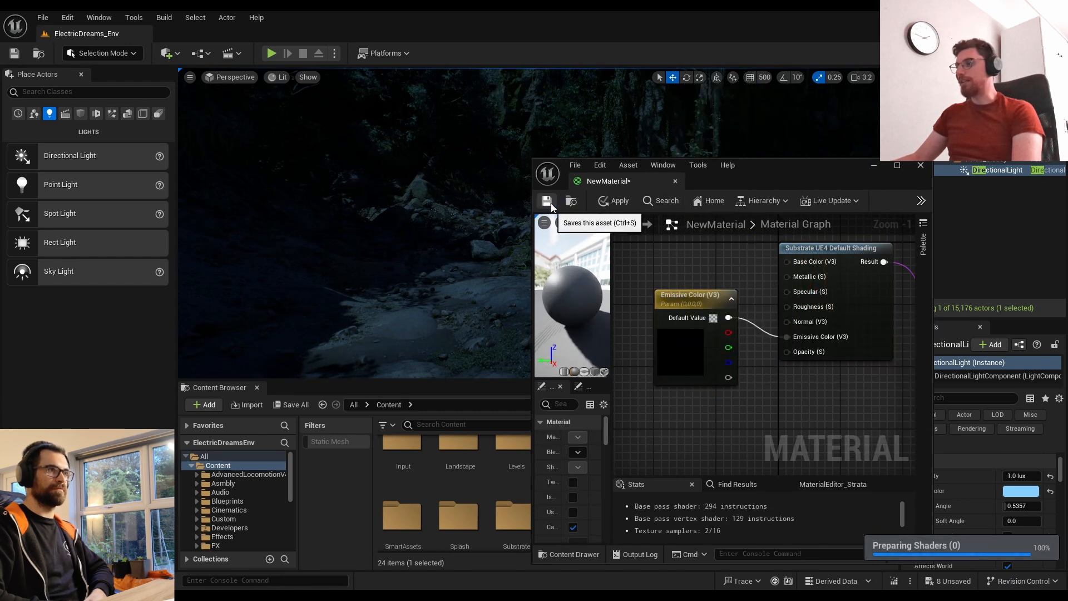
# - Save the material, reposition the Emissive Color parameter node, and close the material editor without applying that move
pyautogui.click(921, 166)
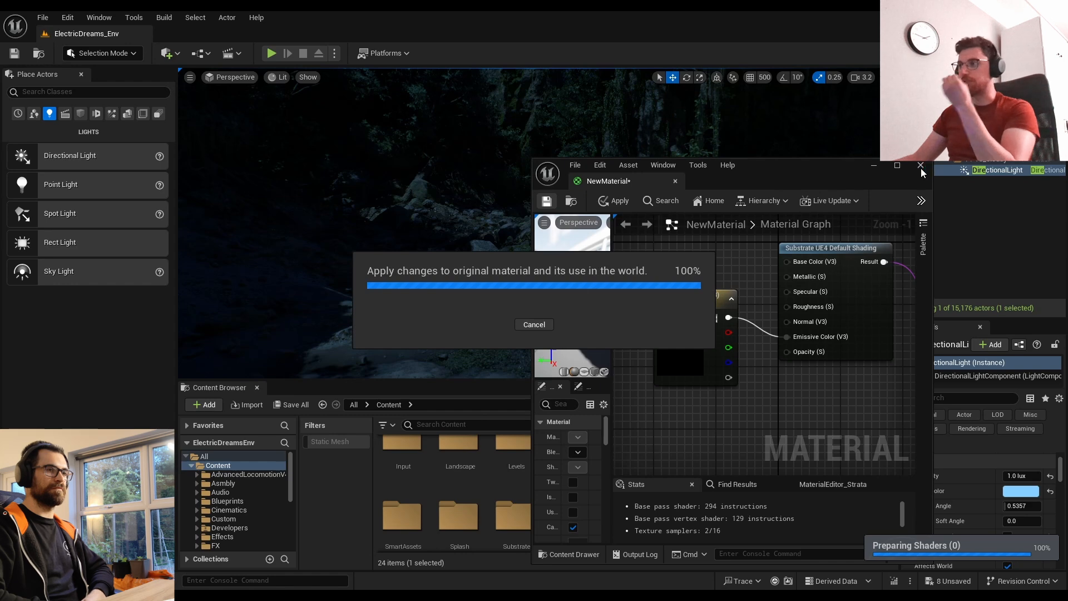
pyautogui.moveTo(699, 300); pyautogui.dragTo(651, 278)
pyautogui.click(719, 389)
pyautogui.rightClick(719, 389)
pyautogui.click(716, 396)
pyautogui.click(921, 165)
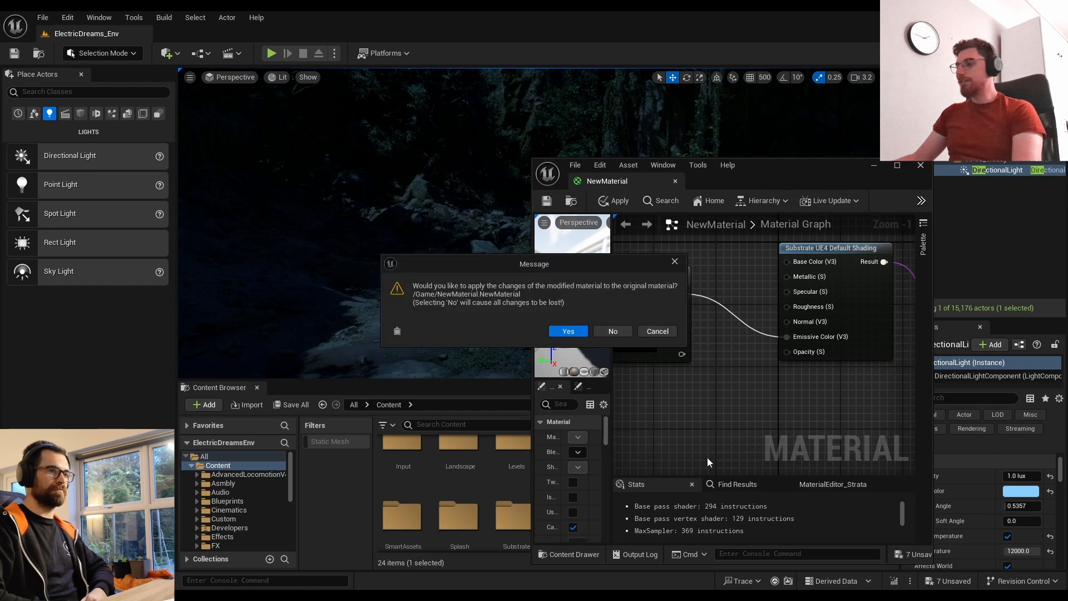
pyautogui.click(606, 332)
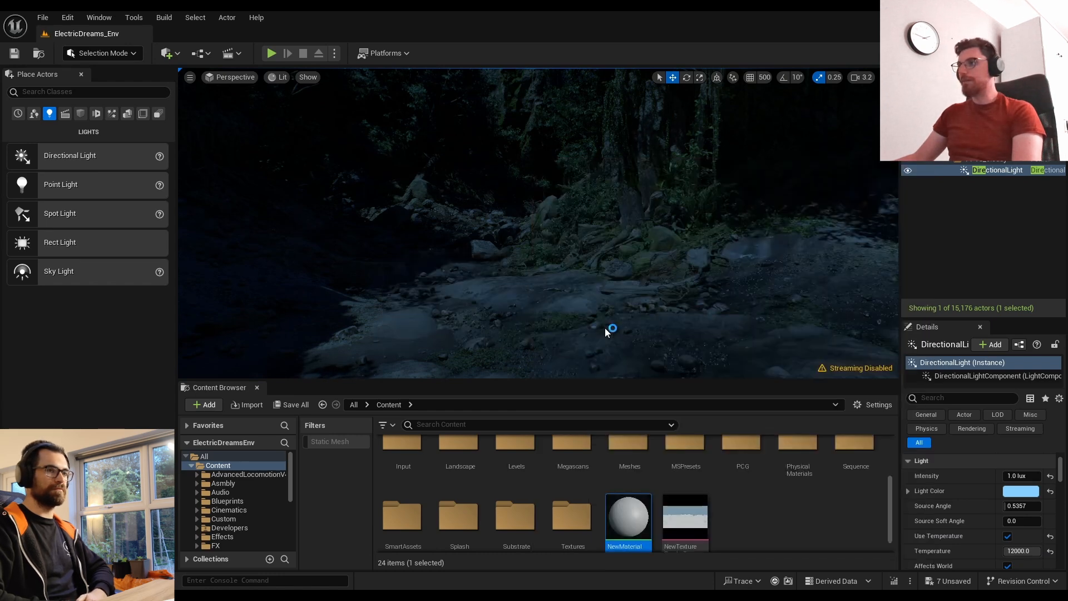
# - Create a material instance from NewMaterial in the Content folder
pyautogui.rightClick(644, 515)
pyautogui.click(731, 254)
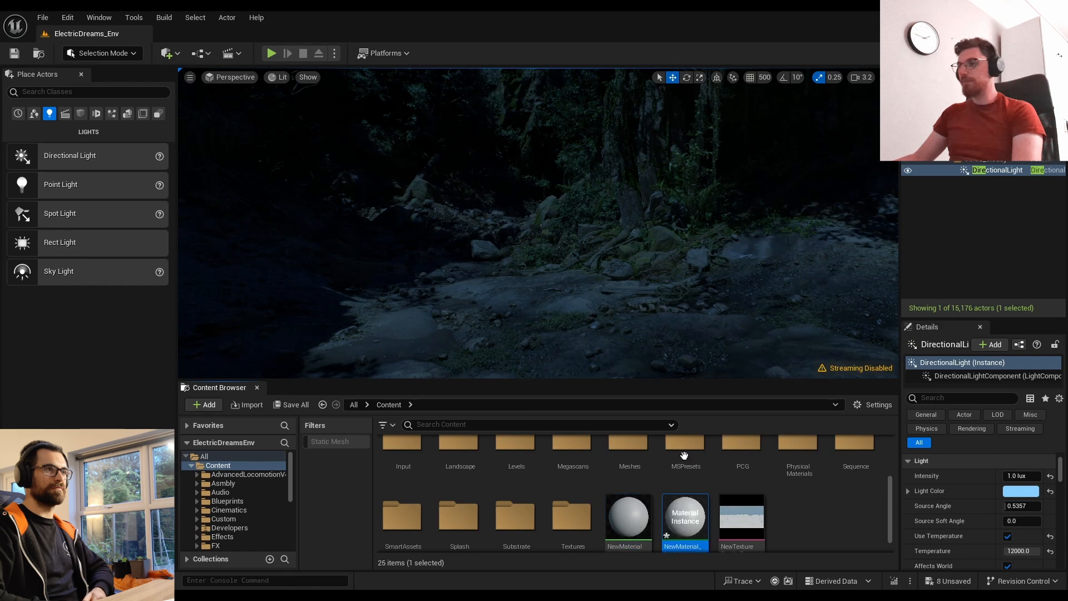
# - Place a sphere in the ravine in front of the camera and apply the NewMaterial_Inst material instance to it
pyautogui.click(80, 114)
pyautogui.moveTo(73, 188); pyautogui.dragTo(514, 236)
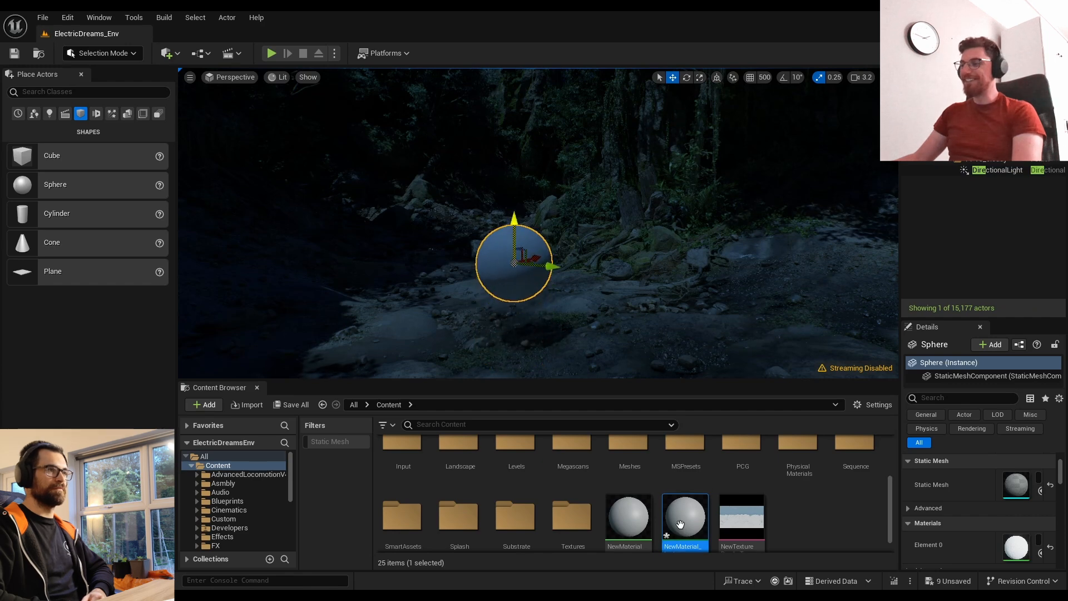
pyautogui.scroll(-1, 819, 519)
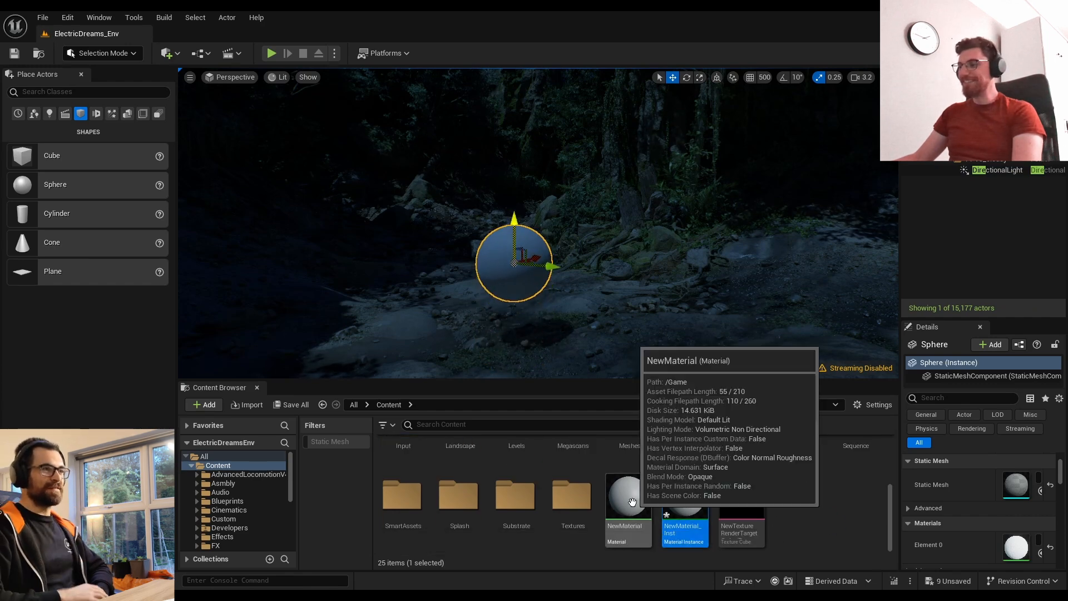
pyautogui.moveTo(685, 497); pyautogui.dragTo(539, 280)
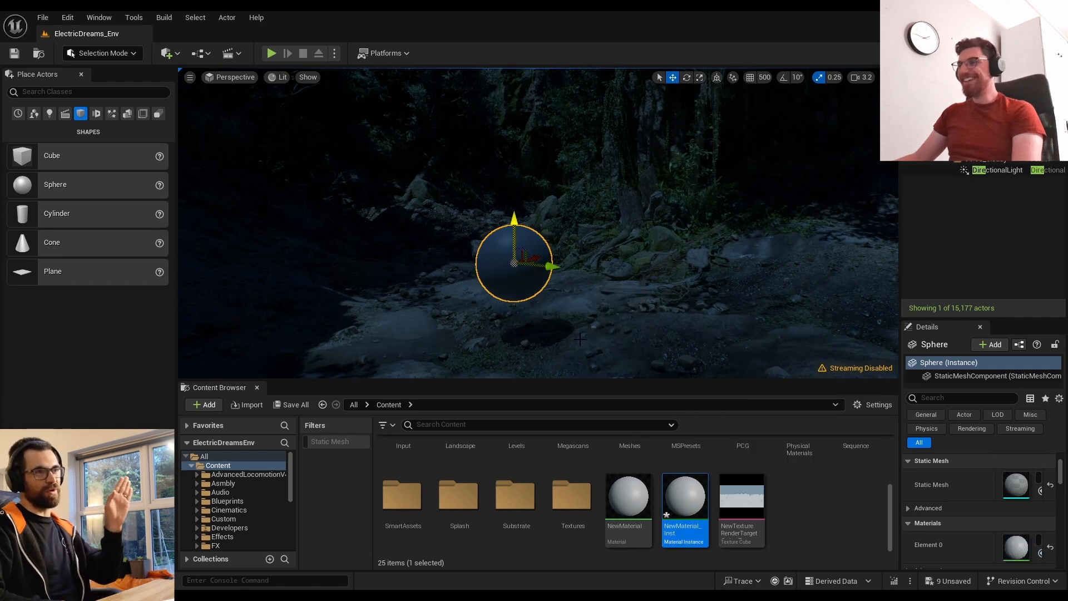
# - Open NewMaterial_Inst, enable its Emissive Color override, and raise the color to white with a value of 1.0
pyautogui.doubleClick(677, 501)
pyautogui.moveTo(774, 165); pyautogui.dragTo(868, 135)
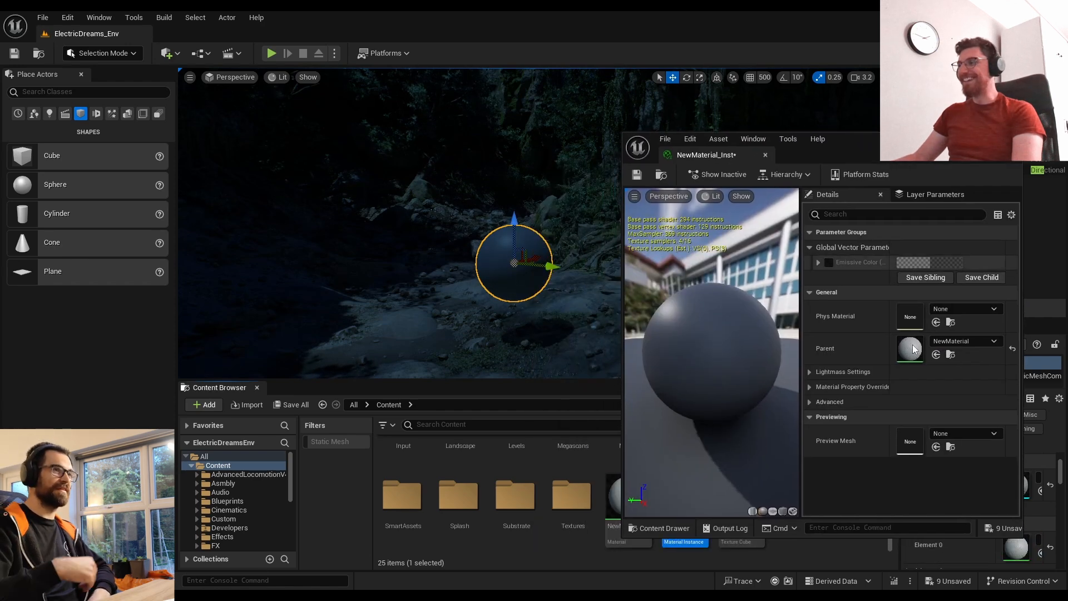
pyautogui.click(826, 262)
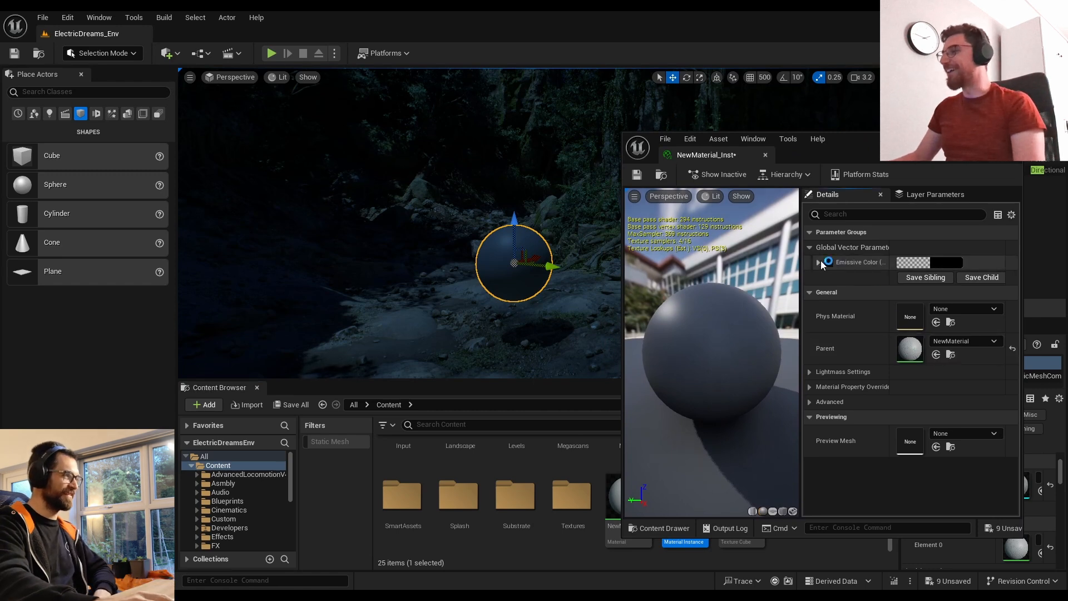
pyautogui.click(818, 262)
pyautogui.click(928, 322)
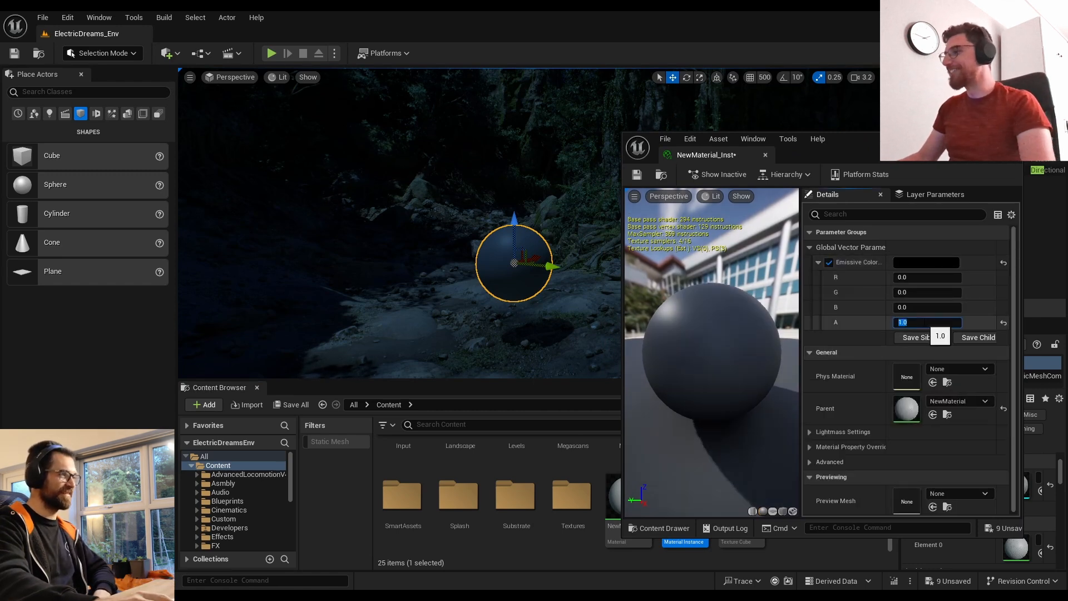
pyautogui.click(926, 262)
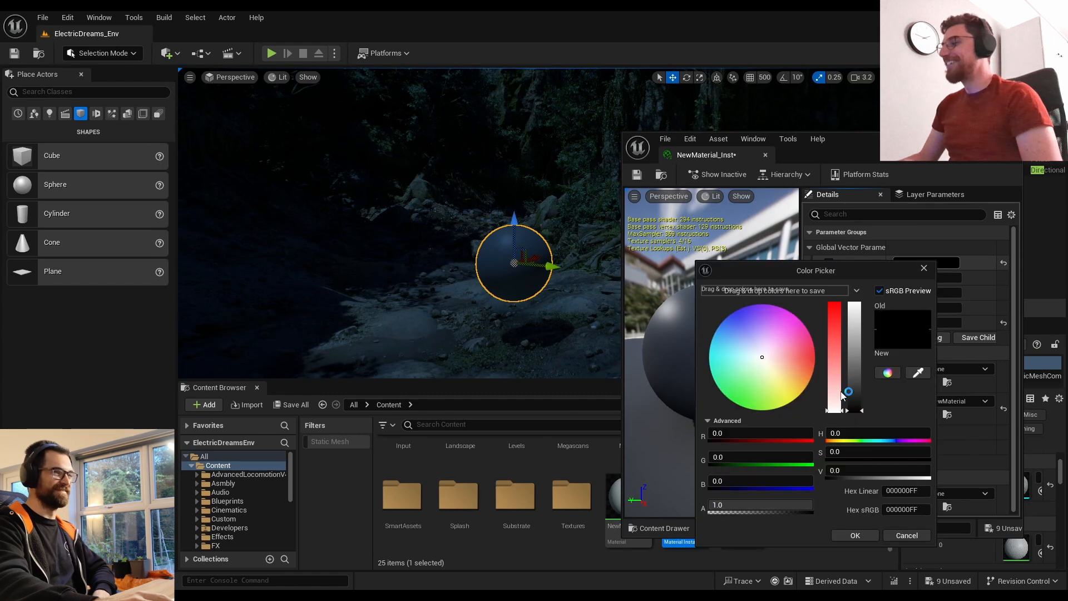
pyautogui.moveTo(856, 365); pyautogui.dragTo(855, 270)
# - Examine the emissive sphere and its surroundings in the night scene from near and far, with editor icons hidden
pyautogui.moveTo(565, 232)
pyautogui.mouseDown(button='right')
pyautogui.moveTo(590, 226)
pyautogui.moveTo(574, 226)
pyautogui.mouseUp(button='right')
pyautogui.press('w')
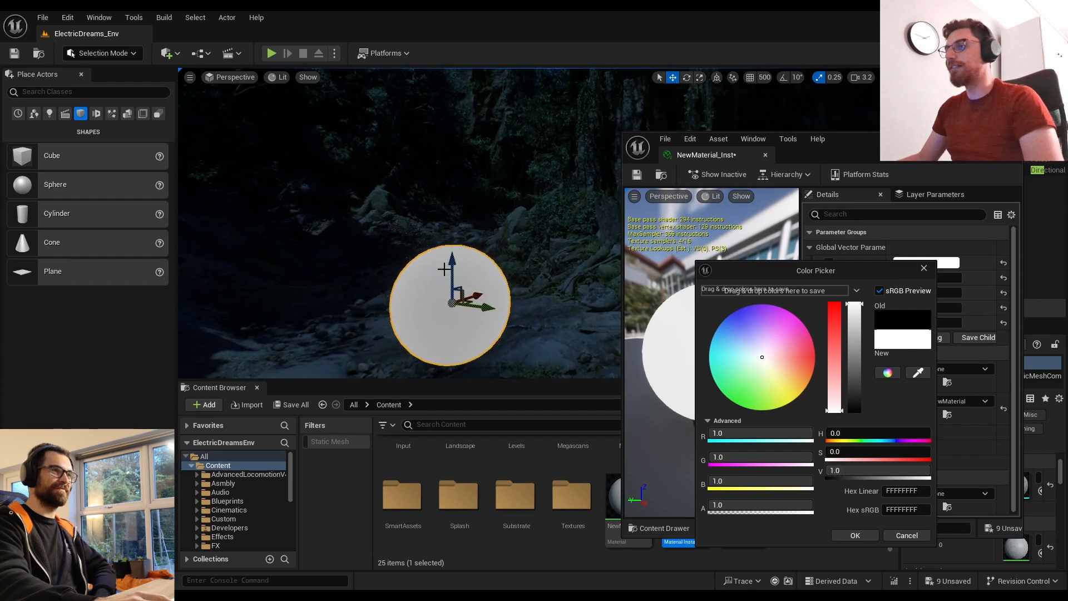
pyautogui.moveTo(444, 269); pyautogui.dragTo(423, 278, button='right')
pyautogui.moveTo(568, 279)
pyautogui.mouseDown(button='right')
pyautogui.moveTo(571, 290)
pyautogui.moveTo(577, 275)
pyautogui.mouseUp(button='right')
pyautogui.press('s')
pyautogui.press('w')
pyautogui.press('g')
pyautogui.press('w')
pyautogui.press('s')
pyautogui.moveTo(512, 321); pyautogui.dragTo(513, 321, button='right')
pyautogui.press('w')
pyautogui.press('s')
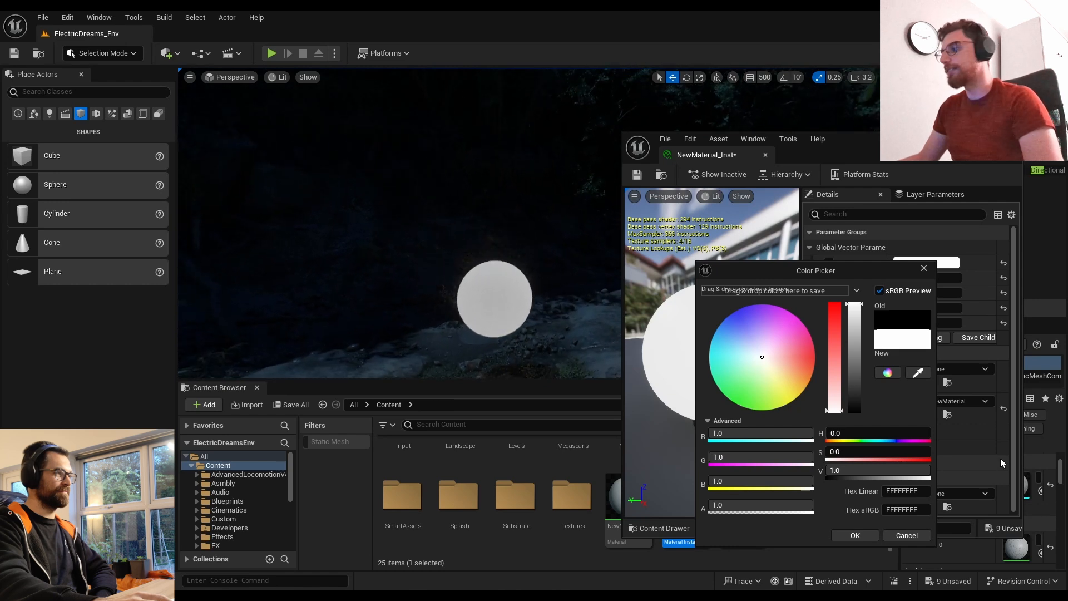
# - Set the Emissive Color's brightness value to 10 and look at the sphere from farther back
pyautogui.click(868, 471)
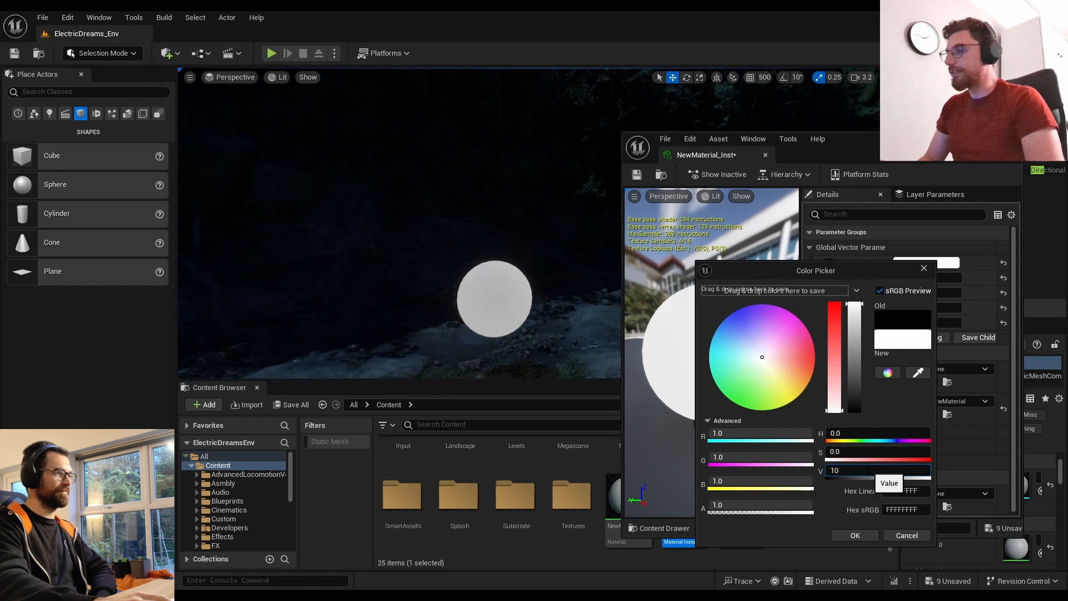
pyautogui.press('Return')
pyautogui.moveTo(407, 223); pyautogui.dragTo(437, 267, button='right')
pyautogui.press('s')
# - Raise the sphere above the riverbed, inspect its glow on the ground in game view, and accept the emissive color
pyautogui.moveTo(473, 232); pyautogui.dragTo(393, 197)
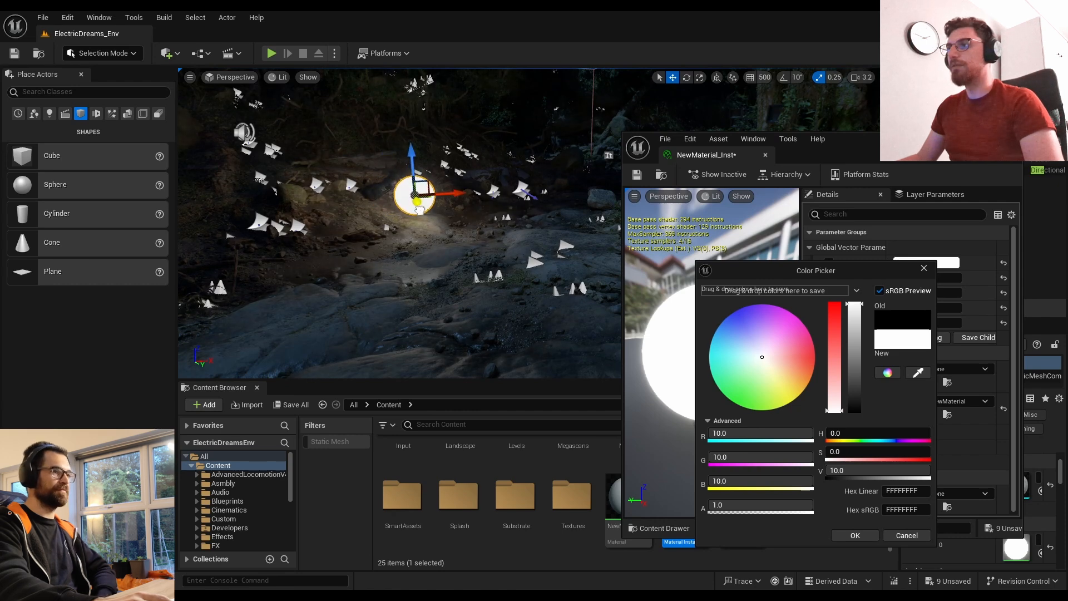
pyautogui.moveTo(418, 207); pyautogui.dragTo(426, 226)
pyautogui.moveTo(418, 180); pyautogui.dragTo(417, 136)
pyautogui.press('g')
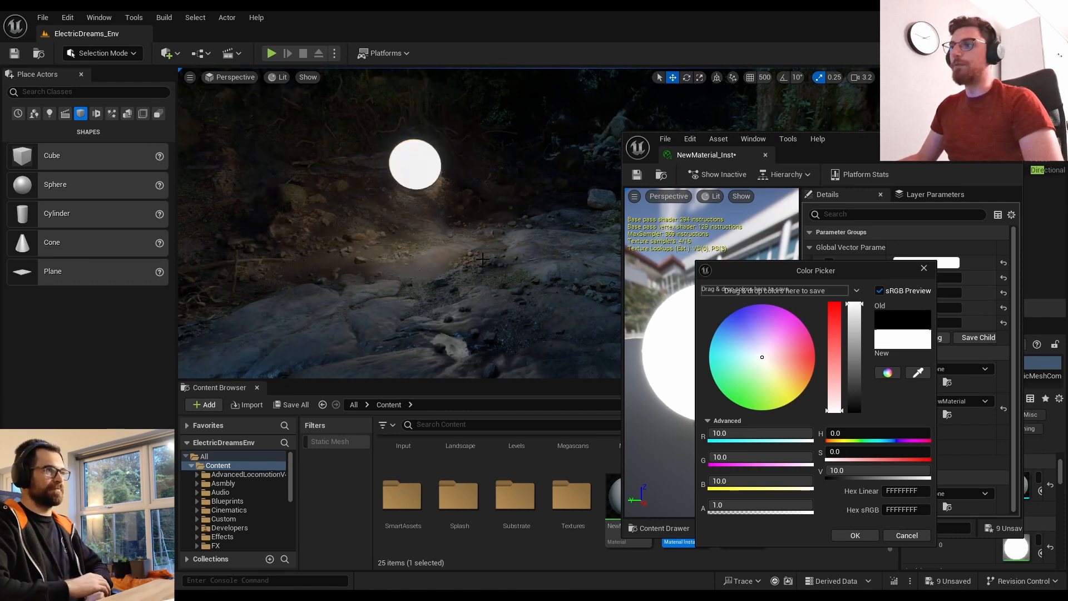
pyautogui.moveTo(417, 137); pyautogui.dragTo(361, 145, button='right')
pyautogui.press('w')
pyautogui.moveTo(481, 272)
pyautogui.mouseDown(button='right')
pyautogui.moveTo(481, 256)
pyautogui.moveTo(474, 271)
pyautogui.mouseUp(button='right')
pyautogui.press('w')
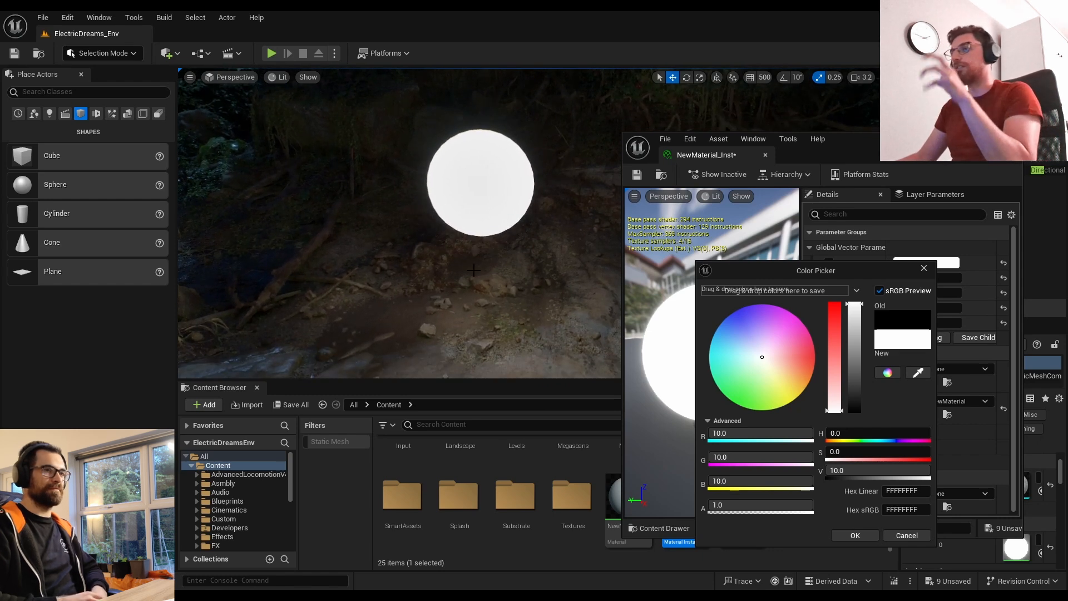
pyautogui.click(848, 538)
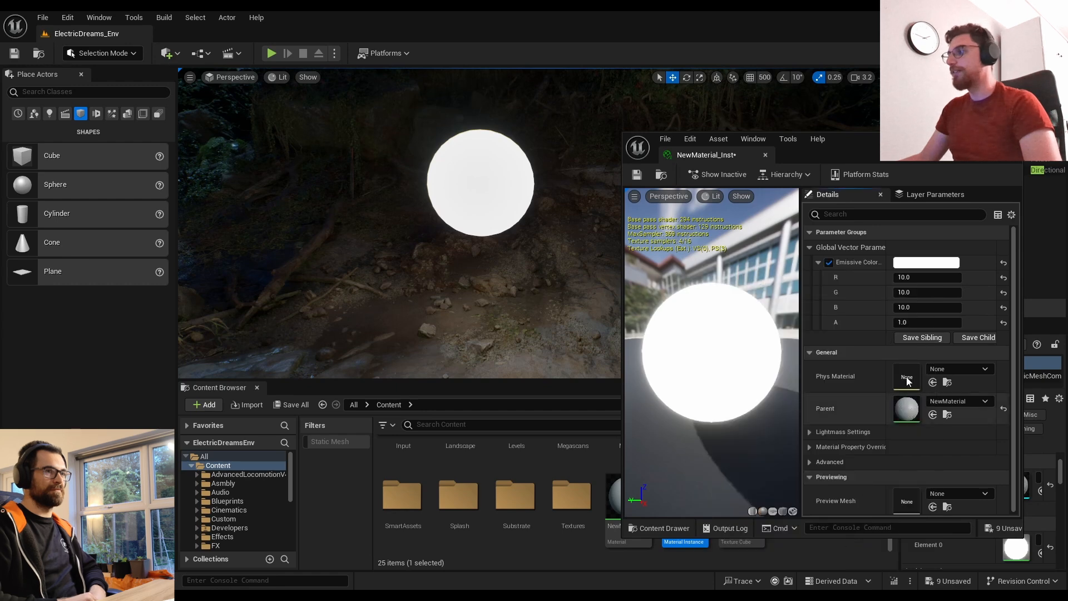
# - Set the Emissive Color's brightness value to 100, inspect the sphere's glow, and put away the material instance editor
pyautogui.click(921, 262)
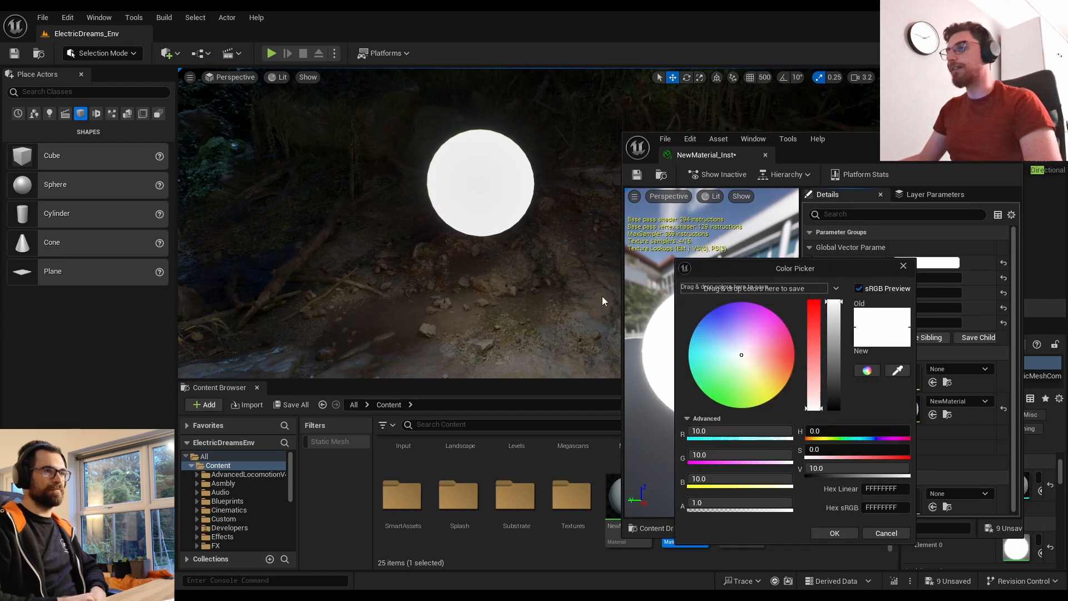
pyautogui.click(829, 468)
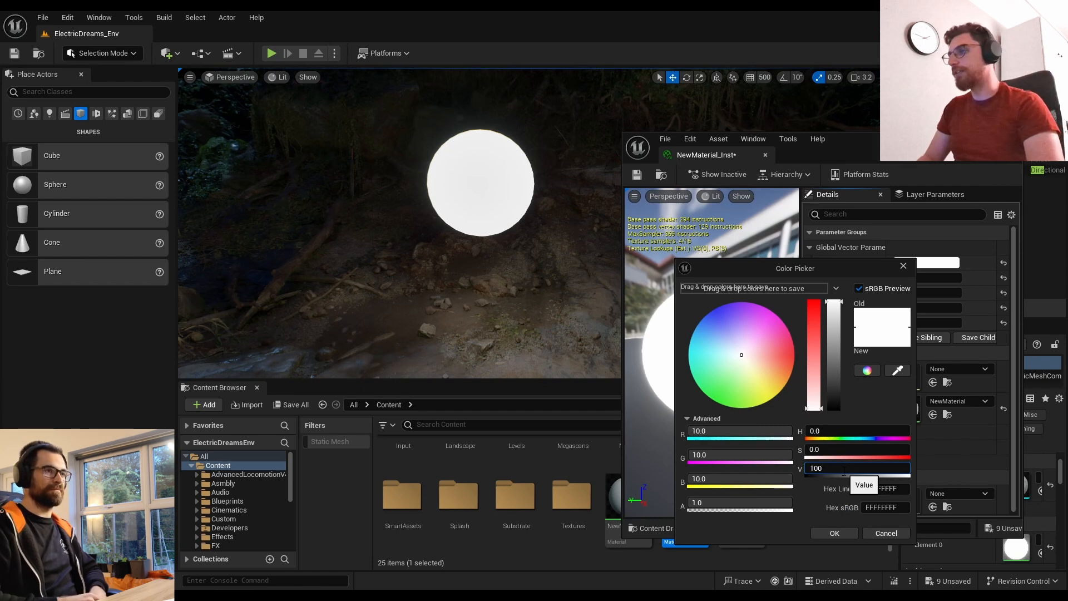
pyautogui.press('Return')
pyautogui.click(835, 533)
pyautogui.moveTo(443, 89)
pyautogui.mouseDown(button='right')
pyautogui.moveTo(434, 89)
pyautogui.moveTo(454, 89)
pyautogui.mouseUp(button='right')
pyautogui.press('s')
pyautogui.press('w')
pyautogui.click(1011, 139)
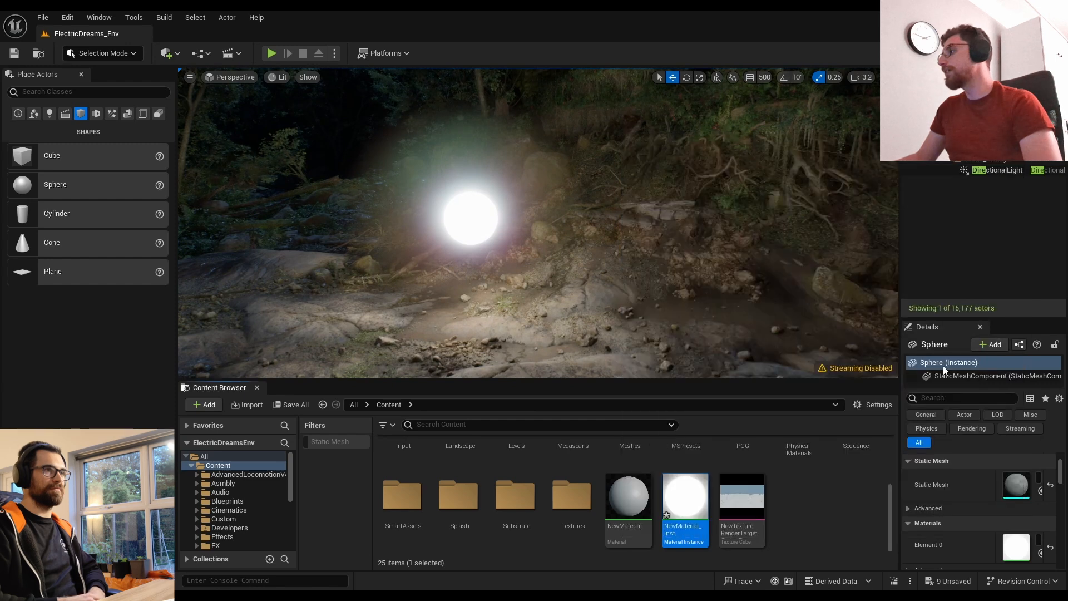
# - Set the DirectionalLight's intensity to 120000 lux with a white light color and turn off Use Temperature
pyautogui.click(988, 172)
pyautogui.click(1021, 476)
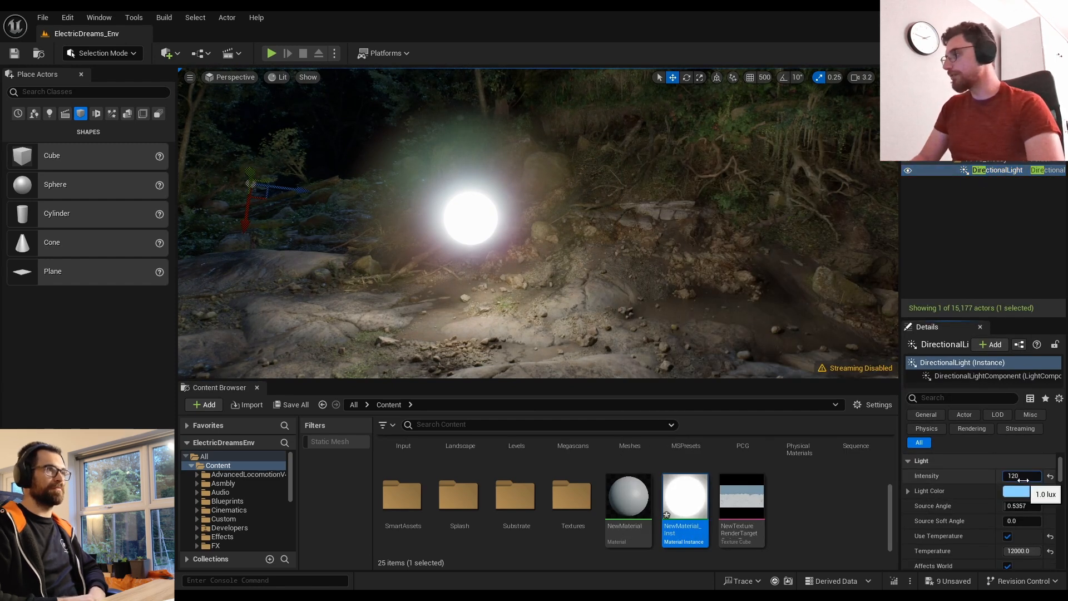
pyautogui.press('Return')
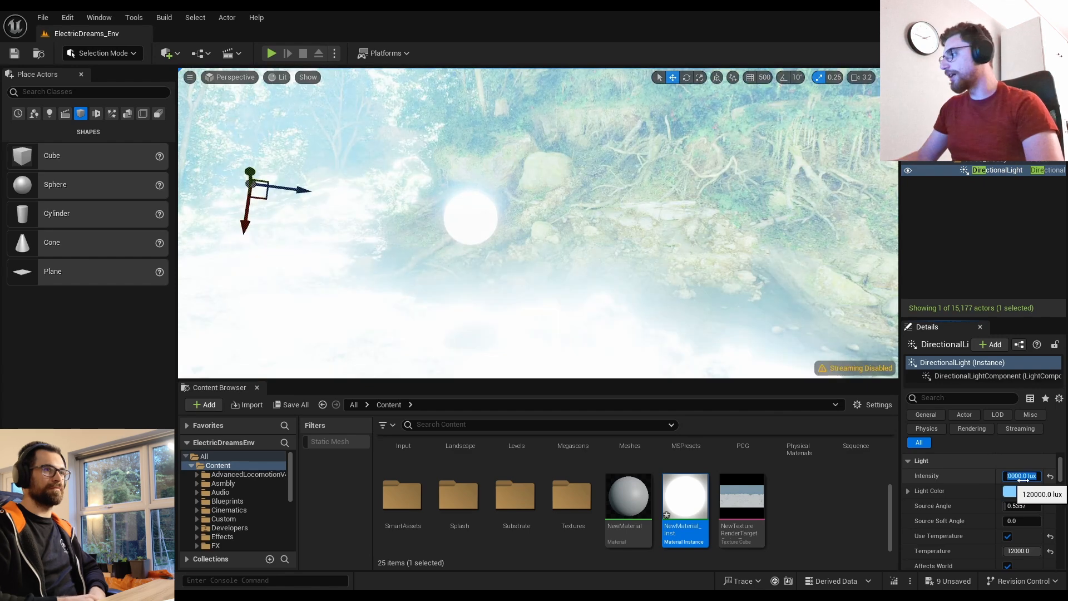
pyautogui.scroll(-2, 983, 518)
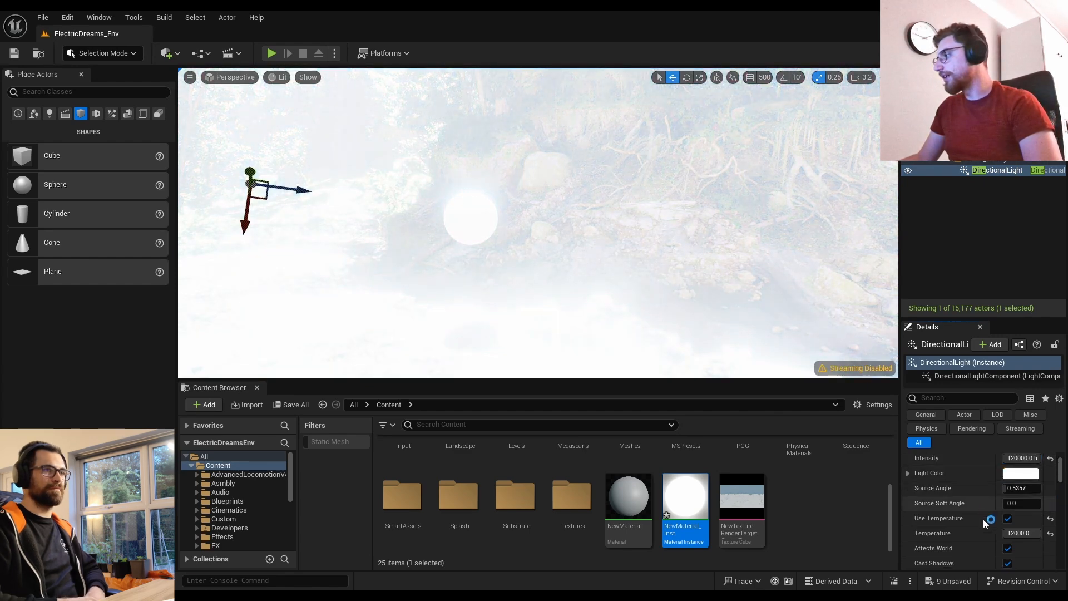
pyautogui.click(1007, 500)
pyautogui.moveTo(538, 223); pyautogui.dragTo(428, 200, button='right')
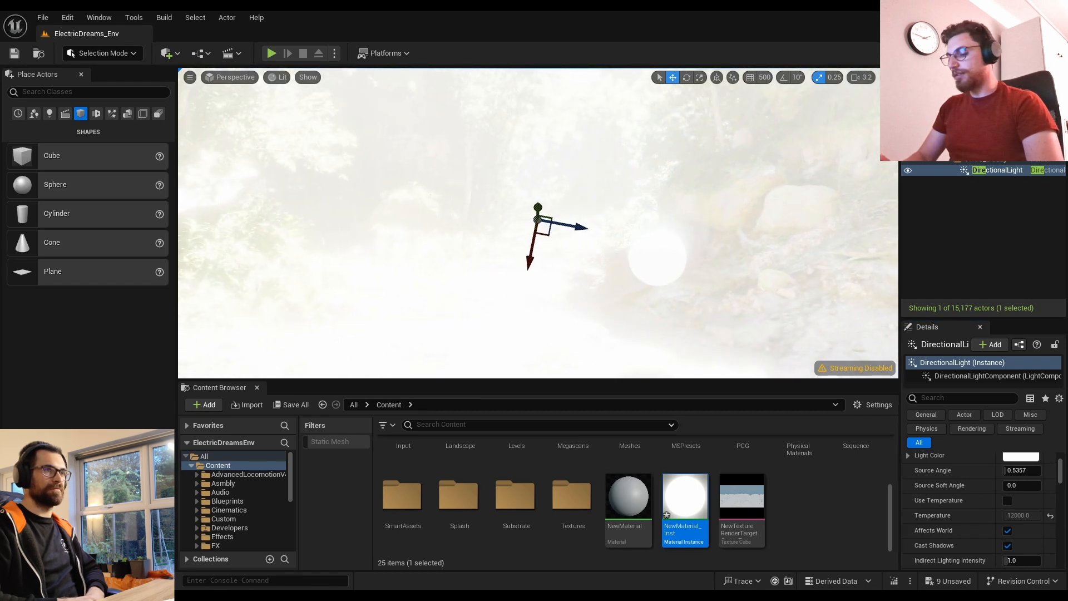
# - Find PostProcessVolume_Final_Current and set its exposure Min EV100 and Max EV100 both to 11
pyautogui.write('post')
pyautogui.click(1004, 226)
pyautogui.scroll(-5, 971, 518)
pyautogui.click(1017, 478)
pyautogui.write('11')
pyautogui.click(1017, 492)
pyautogui.write('11')
pyautogui.press('Return')
pyautogui.moveTo(766, 354); pyautogui.dragTo(792, 356, button='right')
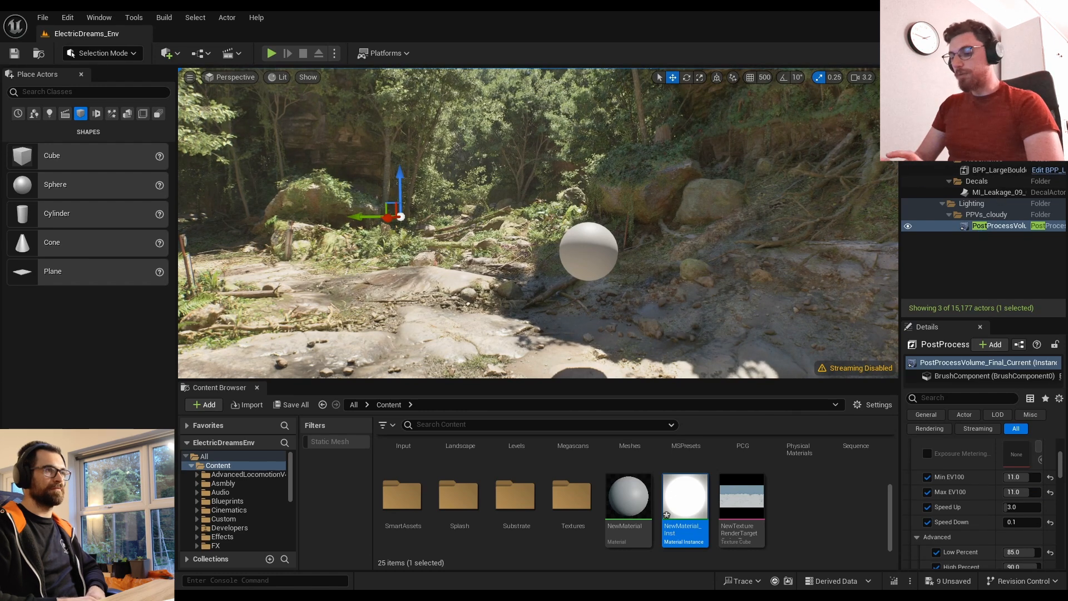
# - Find the DirectionalLight and rotate it so direct sunlight no longer reaches the ravine floor
pyautogui.write('Dire')
pyautogui.moveTo(813, 194)
pyautogui.mouseDown(button='right')
pyautogui.moveTo(822, 201)
pyautogui.moveTo(804, 196)
pyautogui.mouseUp(button='right')
pyautogui.press('e')
pyautogui.moveTo(539, 243); pyautogui.dragTo(679, 245)
pyautogui.moveTo(601, 245); pyautogui.dragTo(568, 214, button='right')
pyautogui.moveTo(642, 332); pyautogui.dragTo(652, 333)
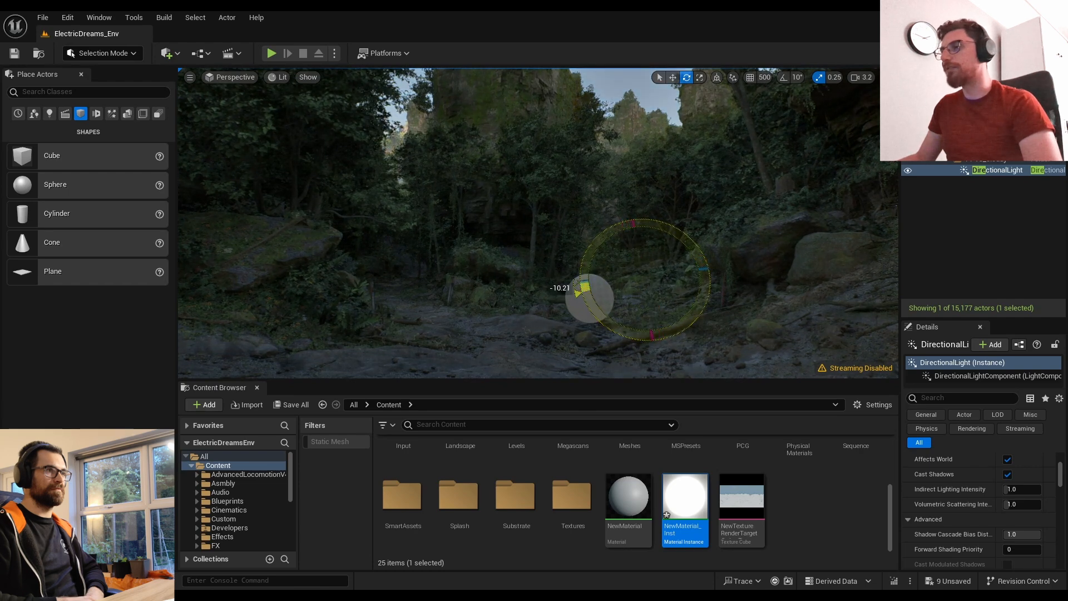
pyautogui.moveTo(574, 289); pyautogui.dragTo(575, 290)
# - Look at the sphere in the shaded ravine and rotate the directional light further until the scene is nearly black
pyautogui.moveTo(575, 289); pyautogui.dragTo(605, 304, button='right')
pyautogui.press('g')
pyautogui.press('g')
pyautogui.press('w')
pyautogui.press('s')
pyautogui.press('g')
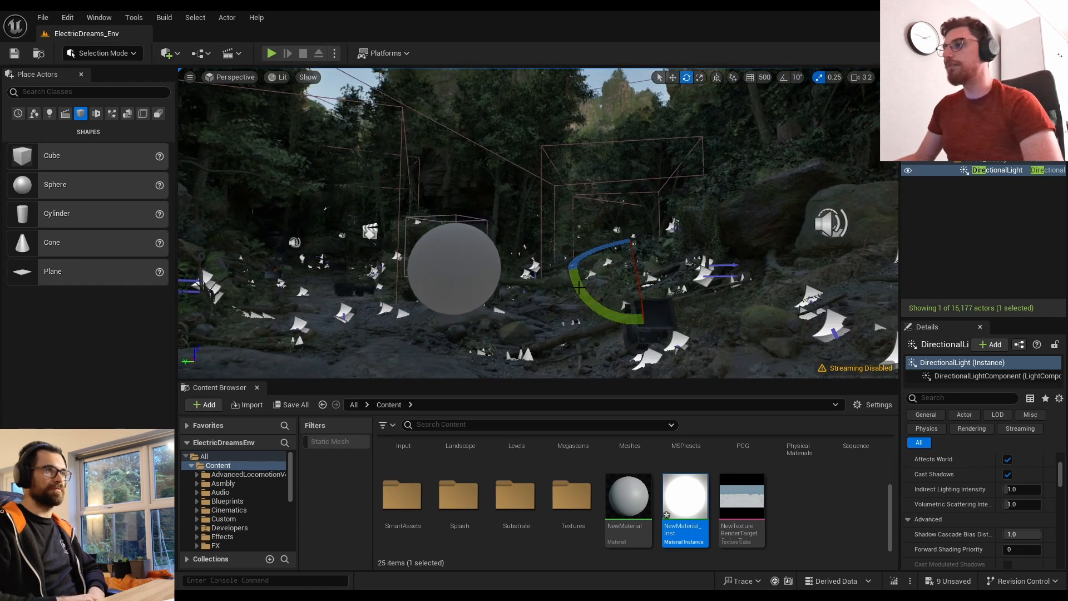
pyautogui.moveTo(605, 304); pyautogui.dragTo(583, 315)
pyautogui.moveTo(582, 315); pyautogui.dragTo(526, 346, button='right')
pyautogui.press('g')
# - Select the sphere, reopen NewMaterial_Inst, and set the Emissive Color's brightness value to 10000
pyautogui.moveTo(557, 205); pyautogui.dragTo(529, 212, button='right')
pyautogui.press('w')
pyautogui.press('s')
pyautogui.click(552, 200)
pyautogui.doubleClick(670, 531)
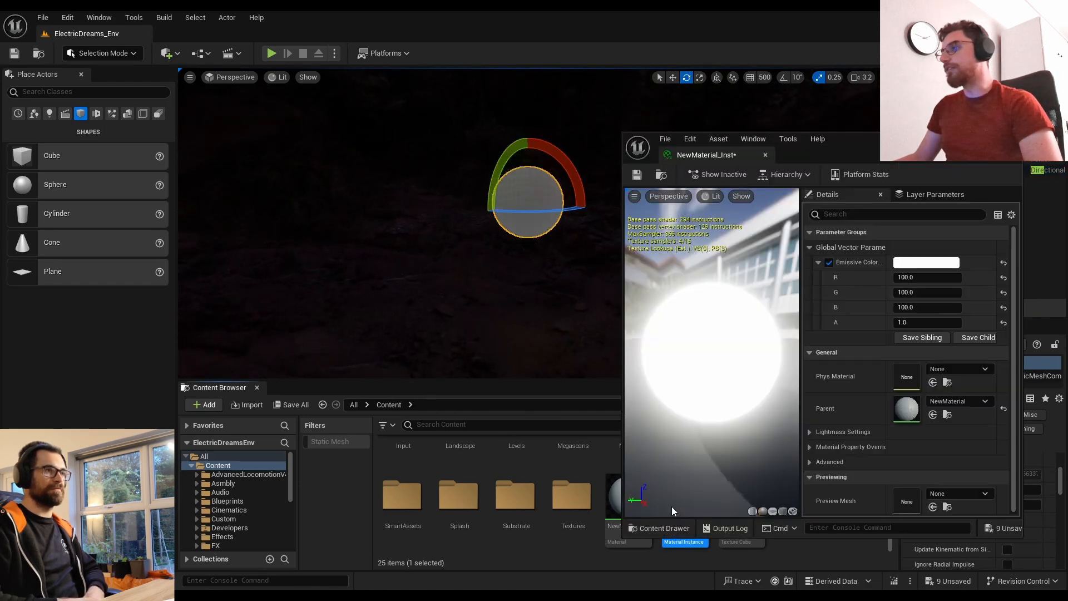
pyautogui.click(927, 262)
pyautogui.click(815, 472)
pyautogui.write('10000.0')
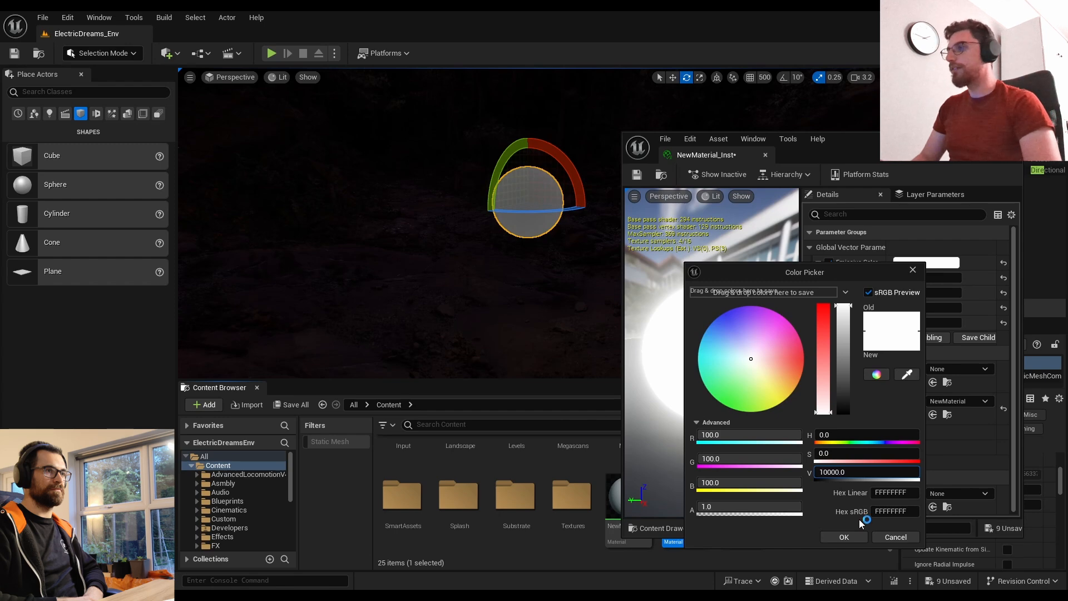
pyautogui.click(844, 536)
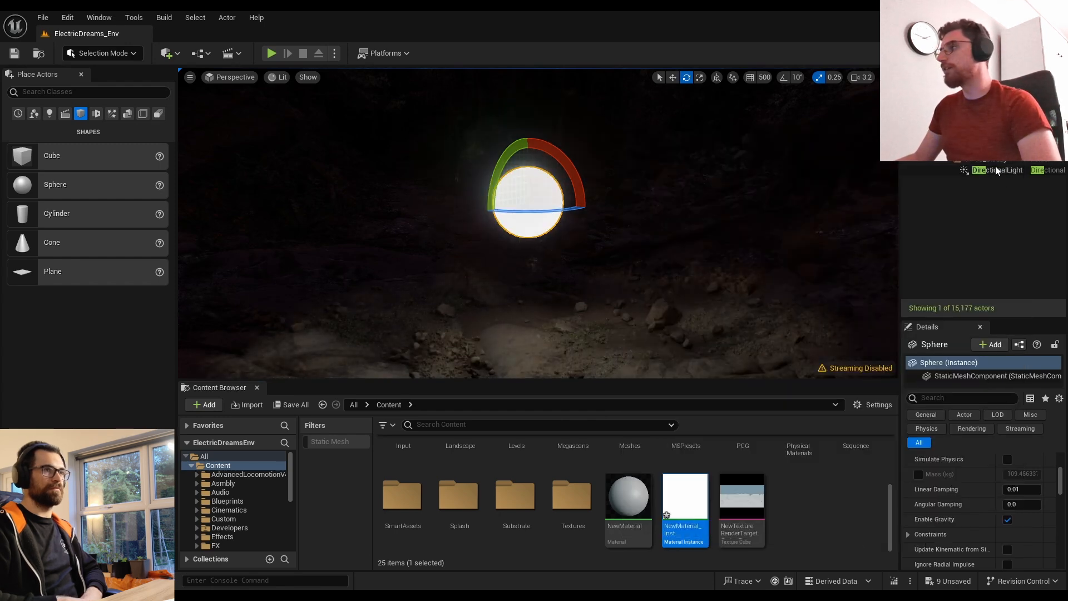
# - Rotate the directional light through full daylight and back to darkness to compare the emissive sphere under both
pyautogui.doubleClick(997, 170)
pyautogui.moveTo(654, 249); pyautogui.dragTo(547, 250)
pyautogui.hotkey('ctrl', 'z')
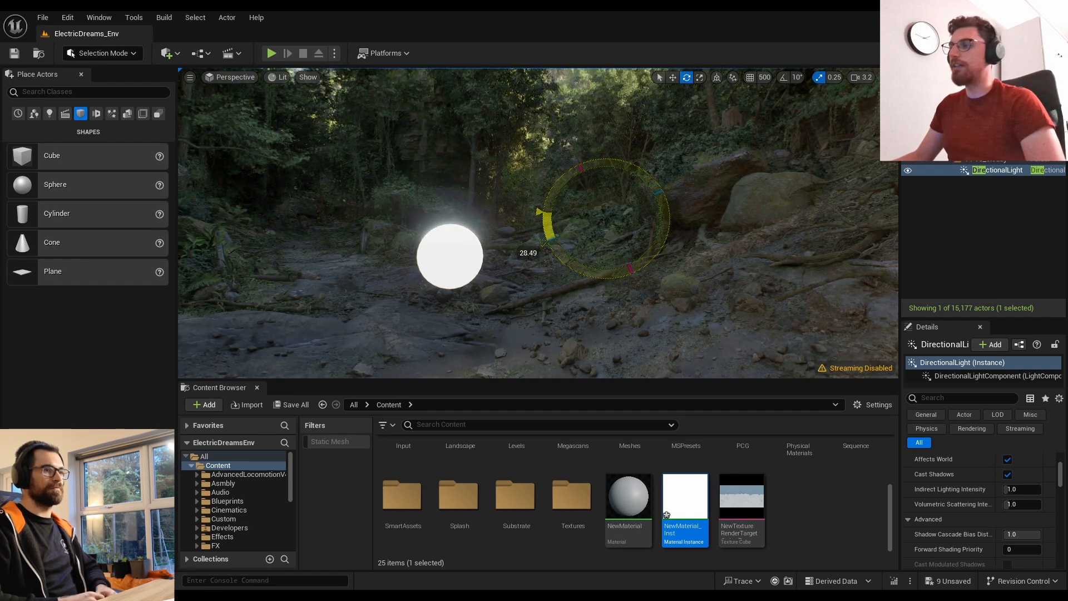
pyautogui.moveTo(546, 250); pyautogui.dragTo(617, 300)
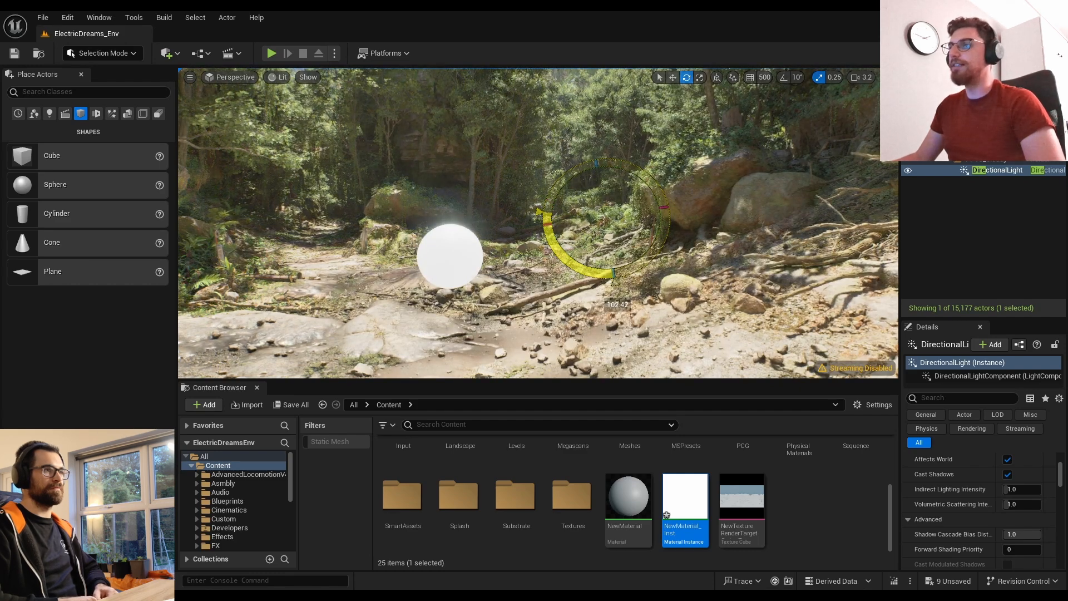
pyautogui.moveTo(617, 300); pyautogui.dragTo(523, 214)
# - Examine the bright sphere's glow and the light it casts on the dark ravine from several distances and angles
pyautogui.press('w')
pyautogui.moveTo(523, 214); pyautogui.dragTo(497, 273, button='right')
pyautogui.press('s')
pyautogui.press('w')
pyautogui.scroll(4, 501, 226)
pyautogui.press('w')
pyautogui.scroll(-4, 584, 236)
pyautogui.press('s')
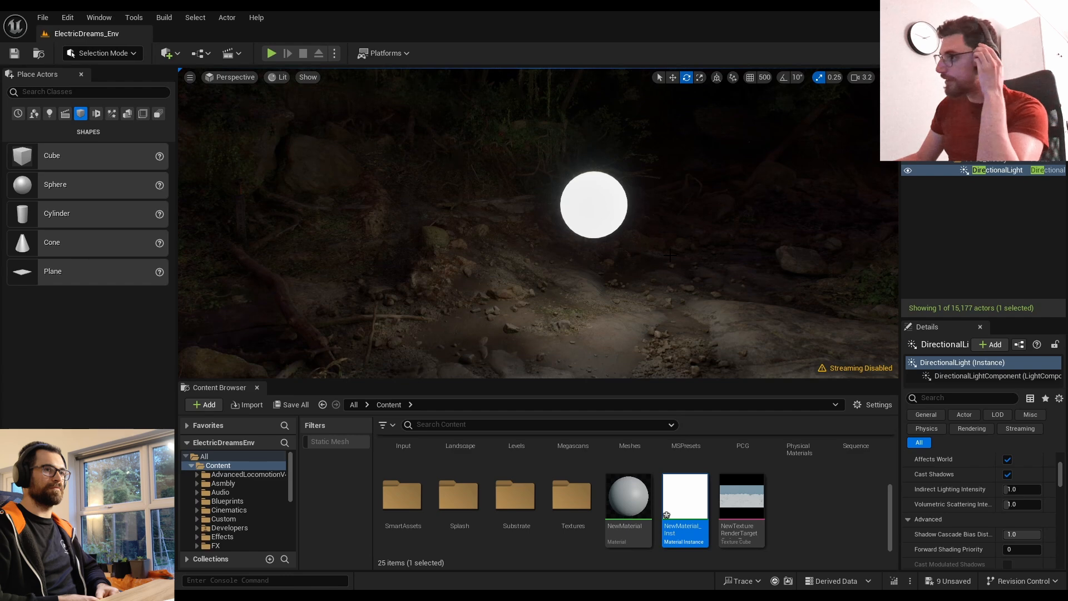
pyautogui.moveTo(565, 267); pyautogui.dragTo(618, 259, button='right')
pyautogui.press('w')
pyautogui.scroll(4, 566, 267)
pyautogui.press('s')
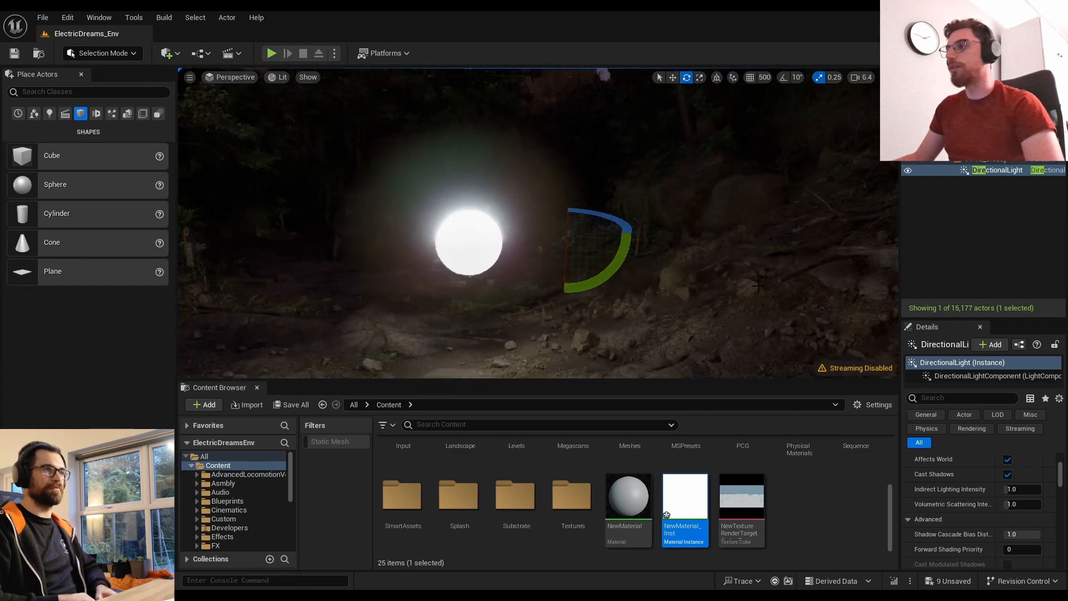
# - Fine-tune the directional light's rotation while keeping the ravine dark around the glowing sphere
pyautogui.moveTo(619, 261); pyautogui.dragTo(503, 224)
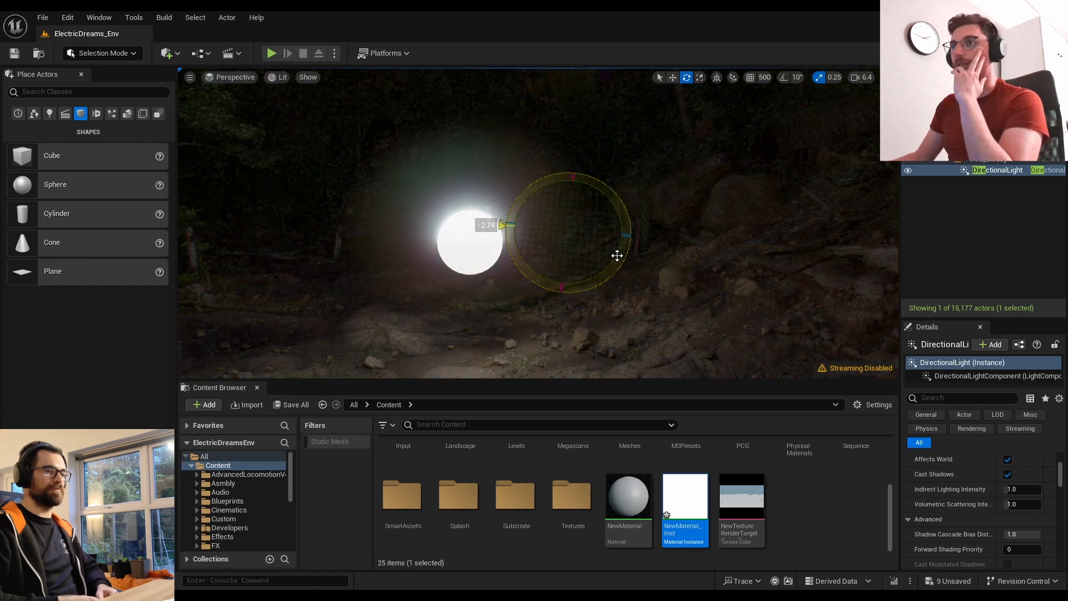
pyautogui.moveTo(617, 256); pyautogui.dragTo(580, 268, button='right')
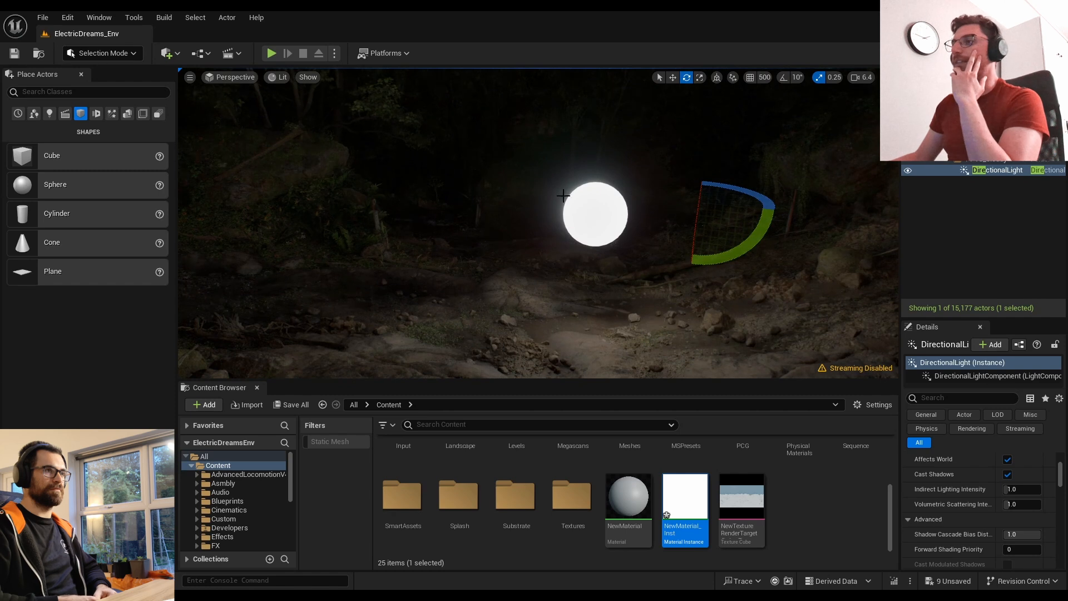
pyautogui.moveTo(753, 249); pyautogui.dragTo(754, 250)
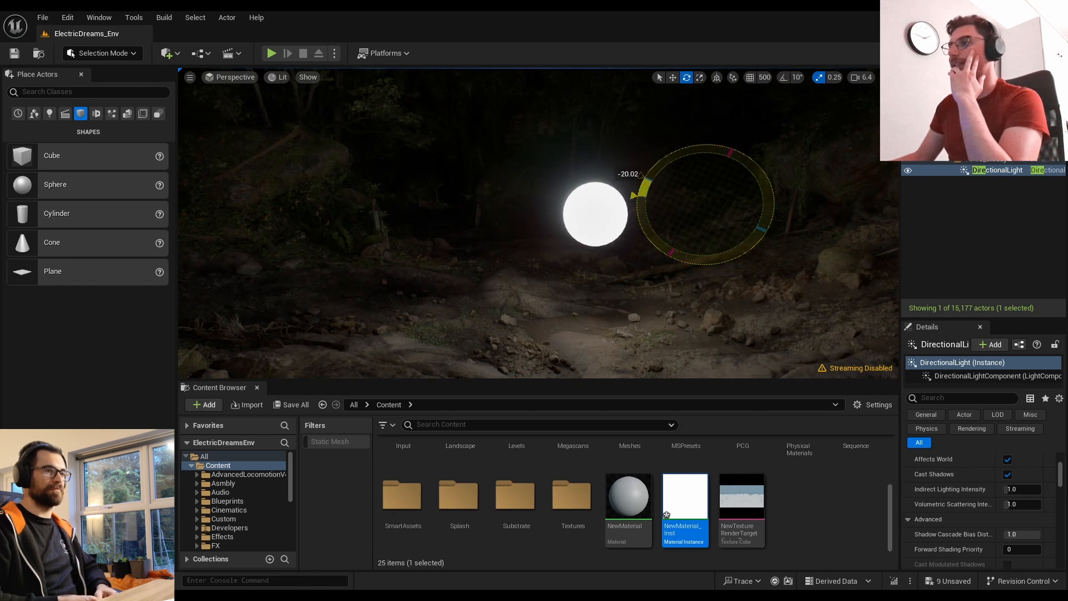
pyautogui.moveTo(754, 250); pyautogui.dragTo(610, 301)
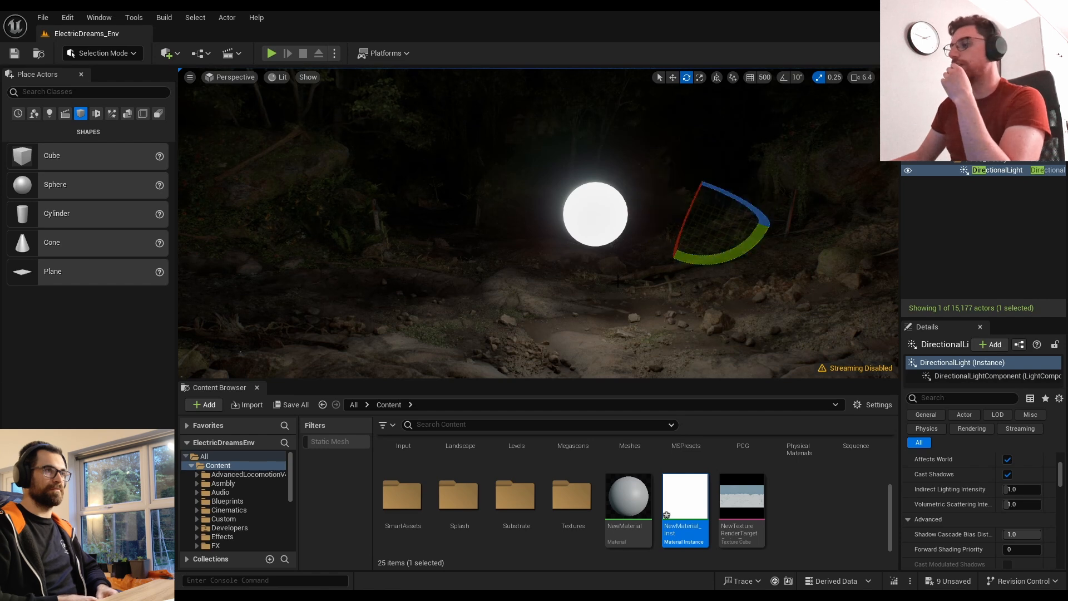
# - Rotate the directional light until dim daylight reaches the ravine around the glowing sphere
pyautogui.moveTo(719, 254); pyautogui.dragTo(719, 254)
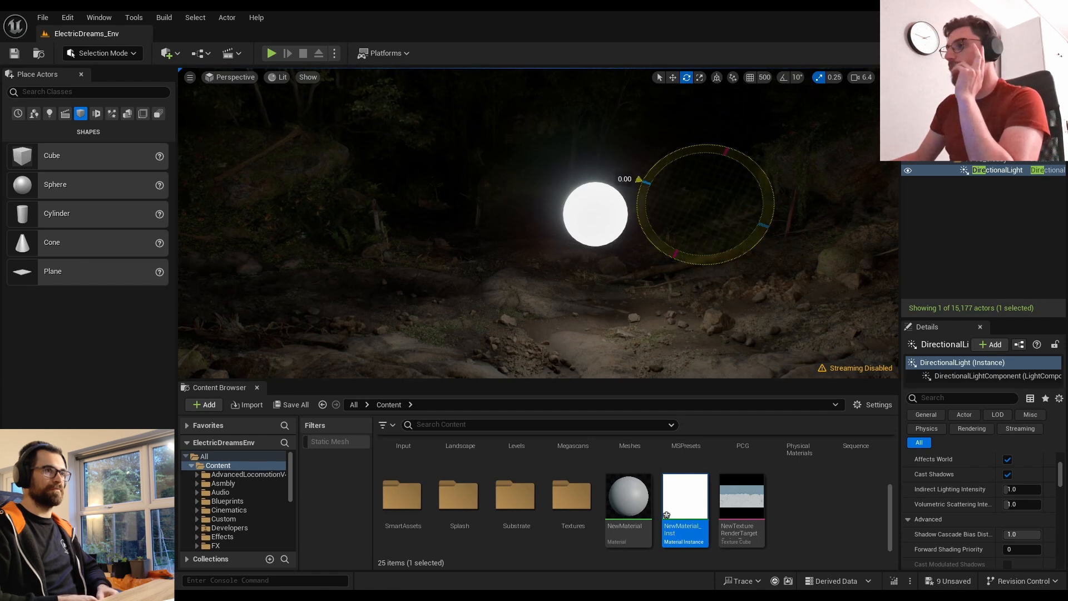
pyautogui.moveTo(618, 195)
pyautogui.mouseDown()
pyautogui.moveTo(614, 230)
pyautogui.moveTo(677, 289)
pyautogui.moveTo(634, 267)
pyautogui.moveTo(617, 201)
pyautogui.mouseUp()
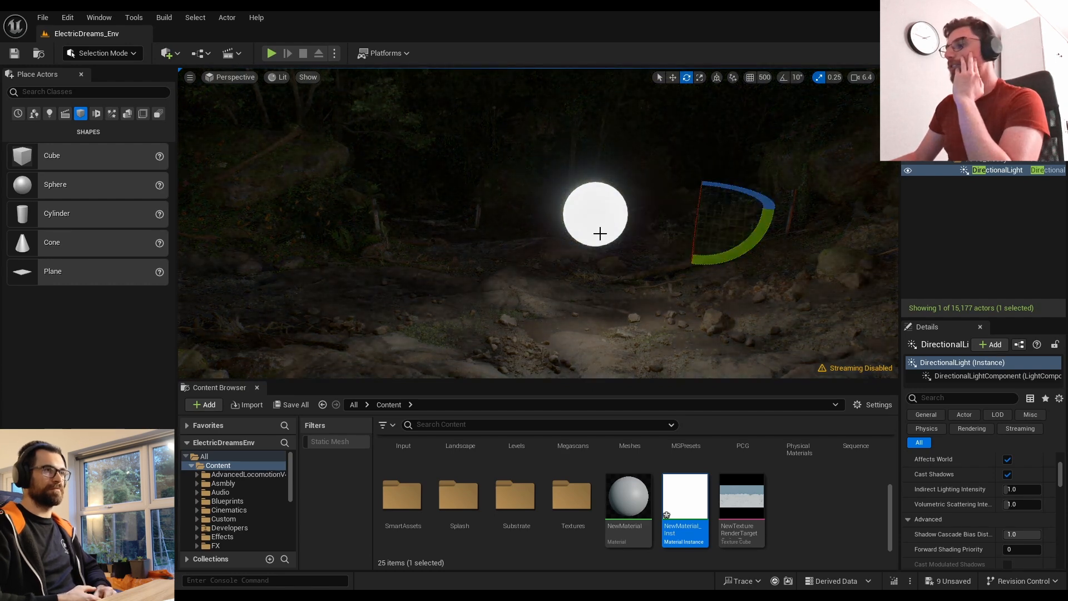
pyautogui.moveTo(757, 239); pyautogui.dragTo(622, 237)
# - Reopen NewMaterial_Inst, set the Emissive Color's brightness value to 1000, and close the material instance
pyautogui.doubleClick(685, 495)
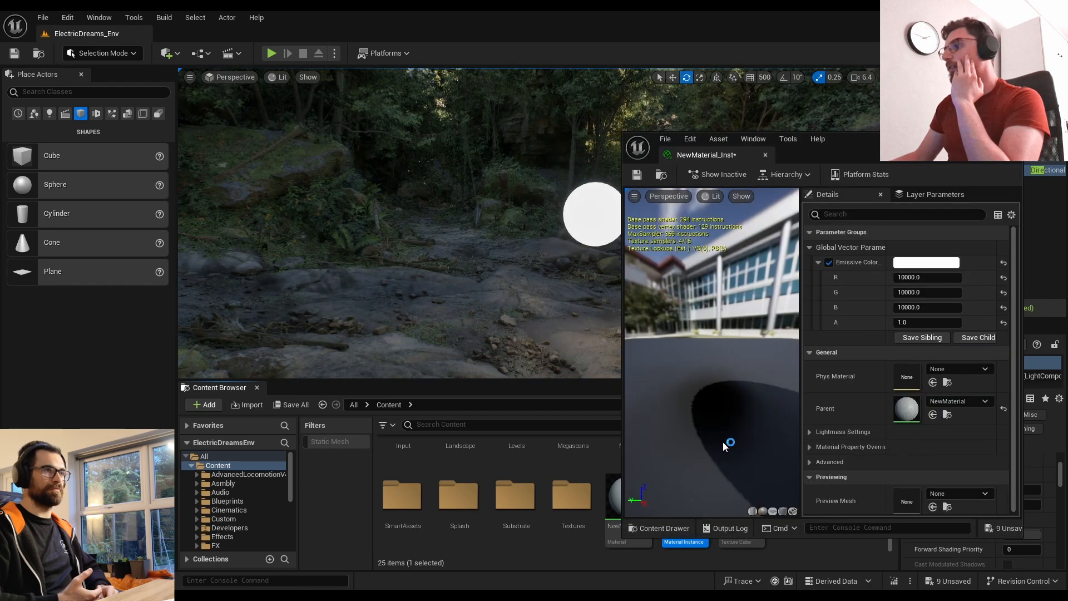
pyautogui.click(926, 262)
pyautogui.click(841, 473)
pyautogui.write('1000')
pyautogui.press('Return')
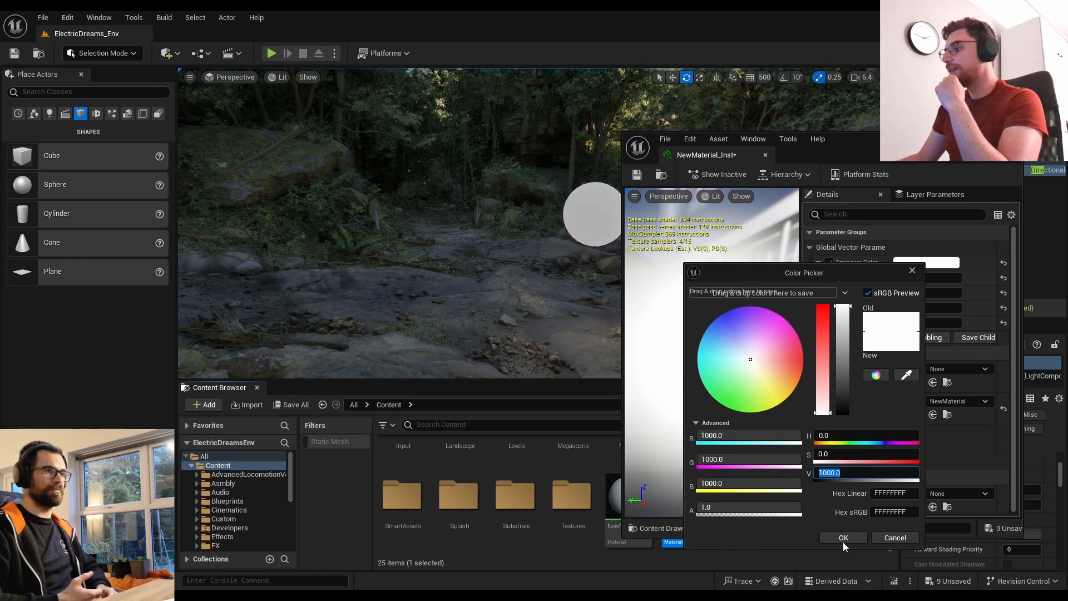
pyautogui.click(842, 537)
pyautogui.click(1011, 139)
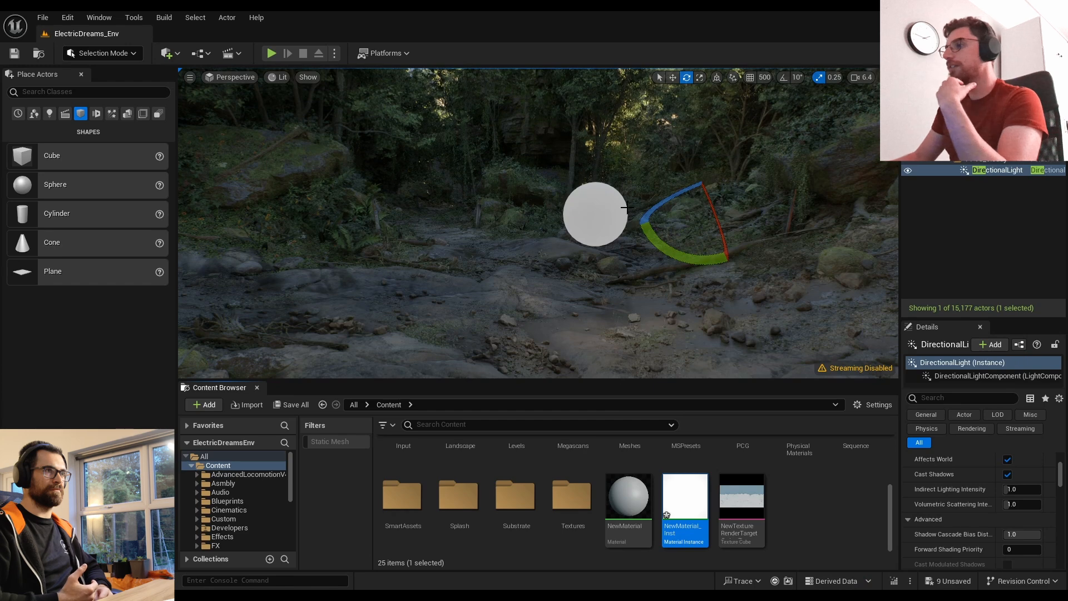
# - Rotate the directional light until the ravine is dark and set its intensity to 1 lux
pyautogui.moveTo(683, 255); pyautogui.dragTo(655, 207)
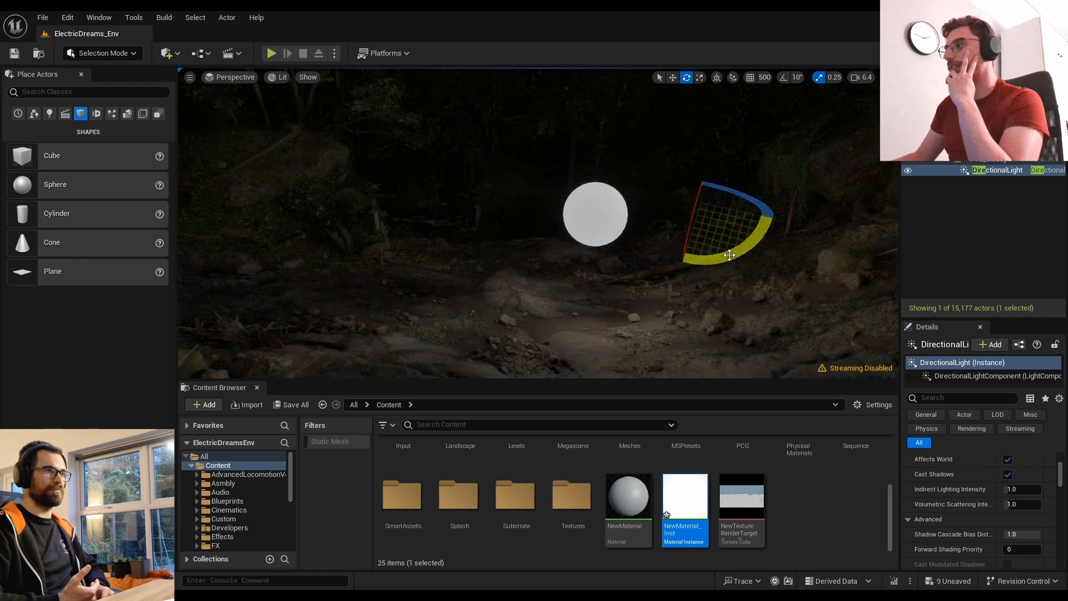
pyautogui.scroll(3, 957, 516)
pyautogui.scroll(3, 957, 513)
pyautogui.click(1021, 549)
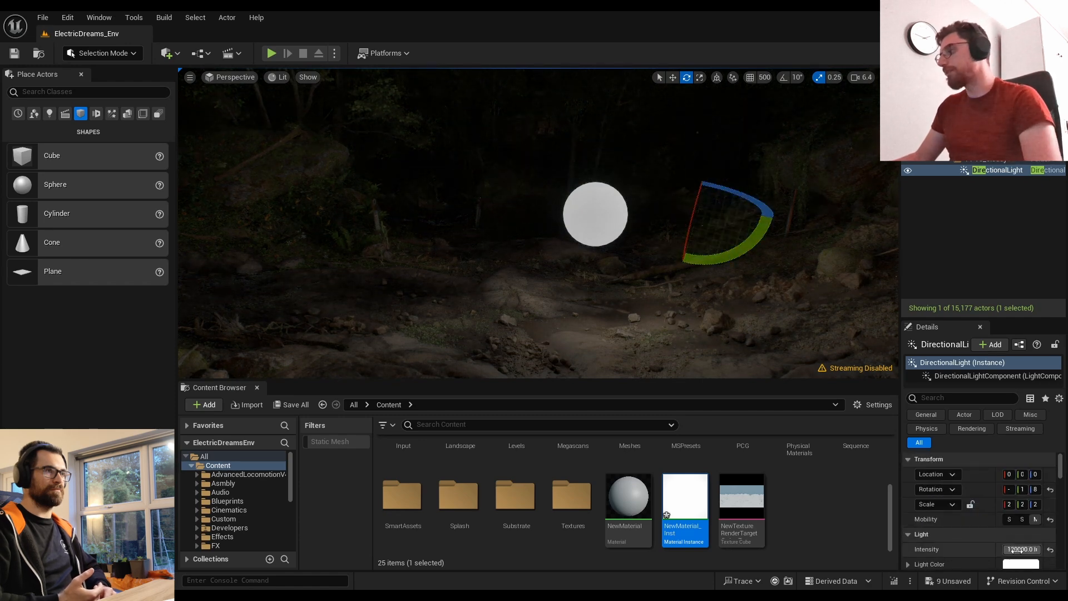
pyautogui.write('1')
pyautogui.press('Return')
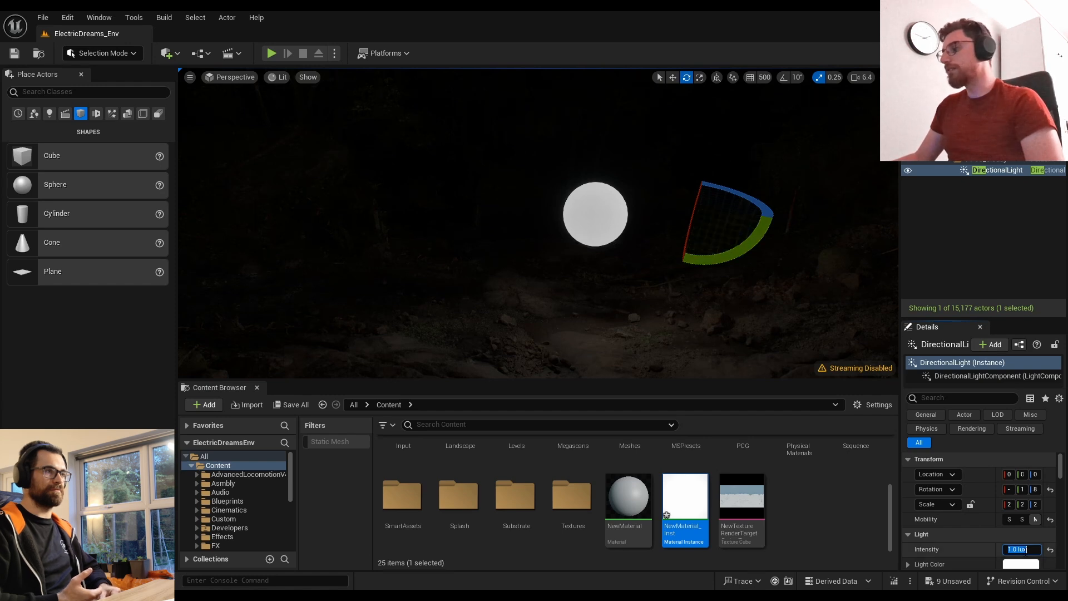
# - Set the directional light's intensity to 120000 lux
pyautogui.write('120')
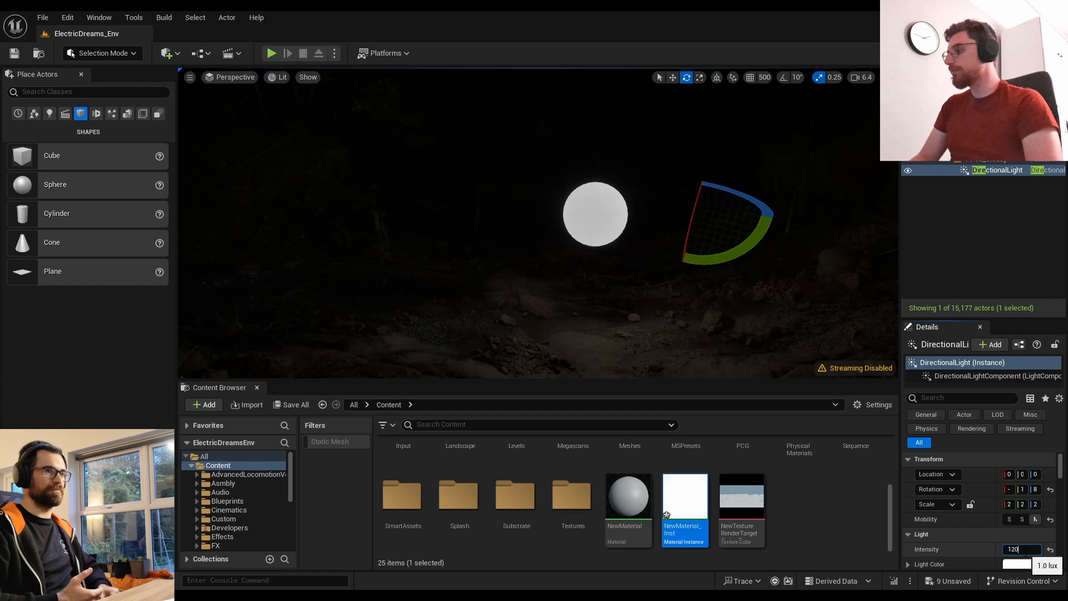
pyautogui.write('000.0 lux')
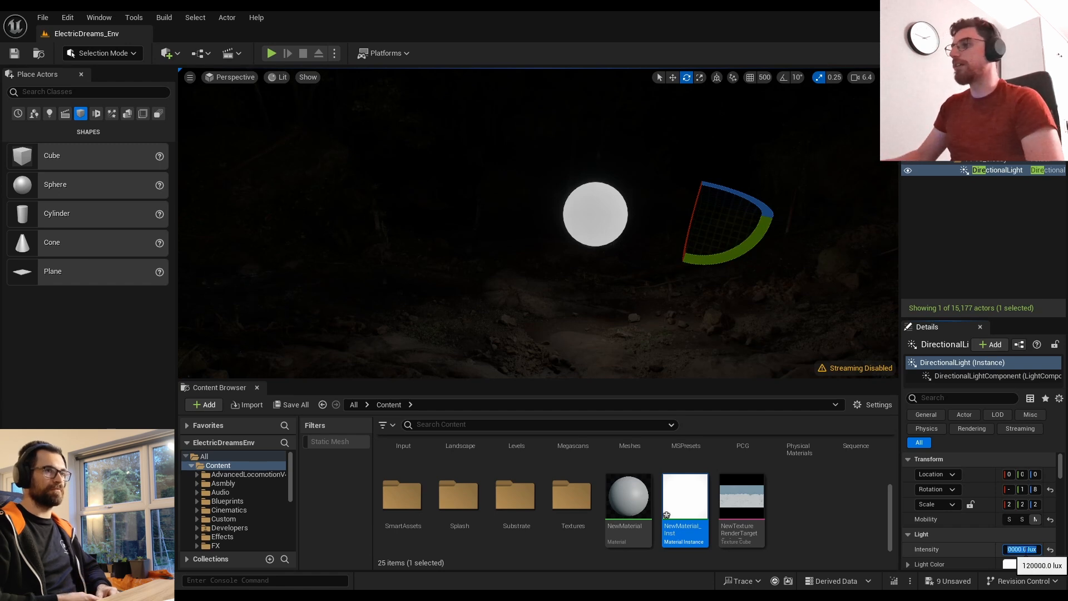
pyautogui.press('Return')
# - Sweep the directional light through bright daylight and back to night to compare the sphere's brightness, cancelling the autosave meanwhile
pyautogui.moveTo(619, 190); pyautogui.dragTo(664, 281)
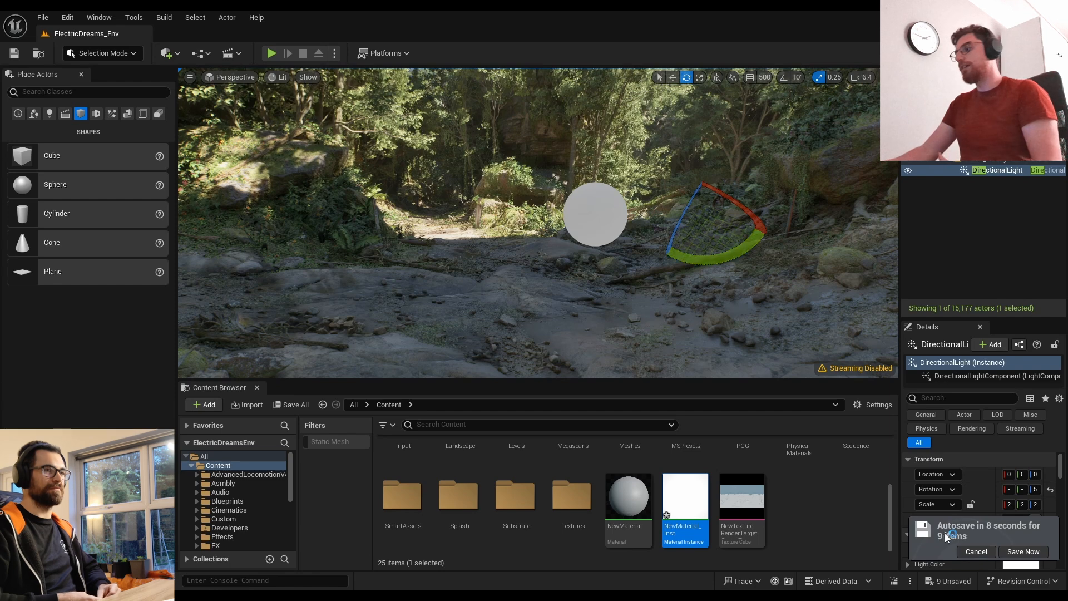
pyautogui.click(972, 553)
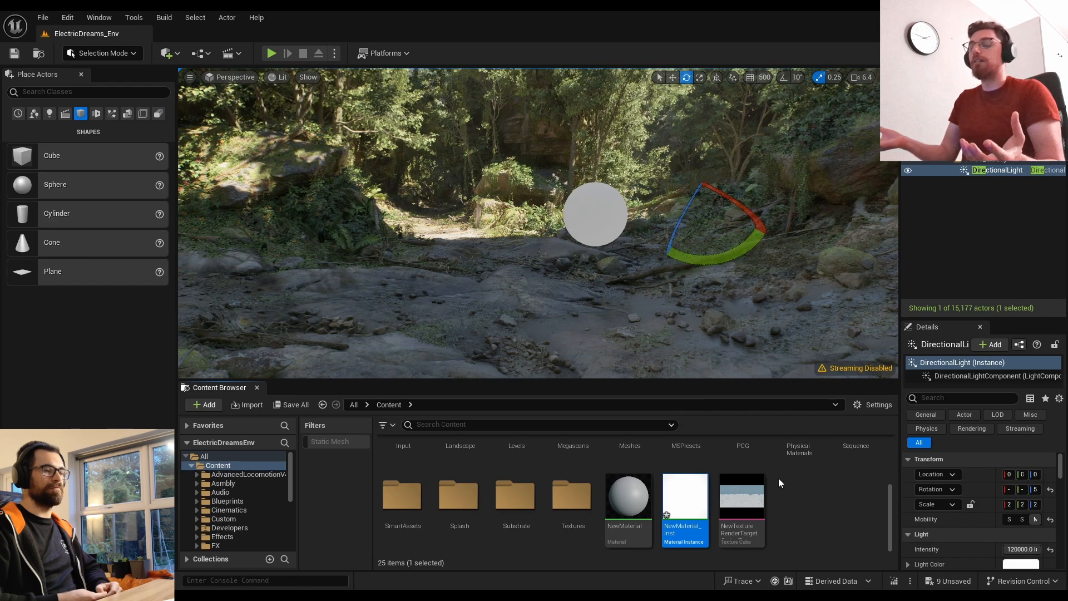
pyautogui.moveTo(702, 257); pyautogui.dragTo(532, 244)
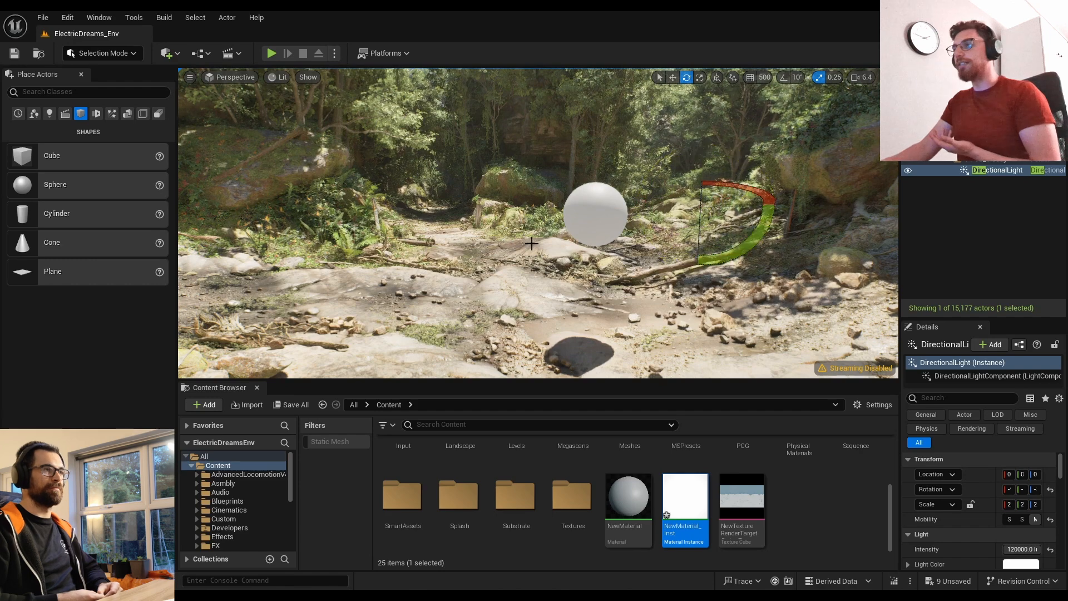
pyautogui.moveTo(765, 224); pyautogui.dragTo(619, 228)
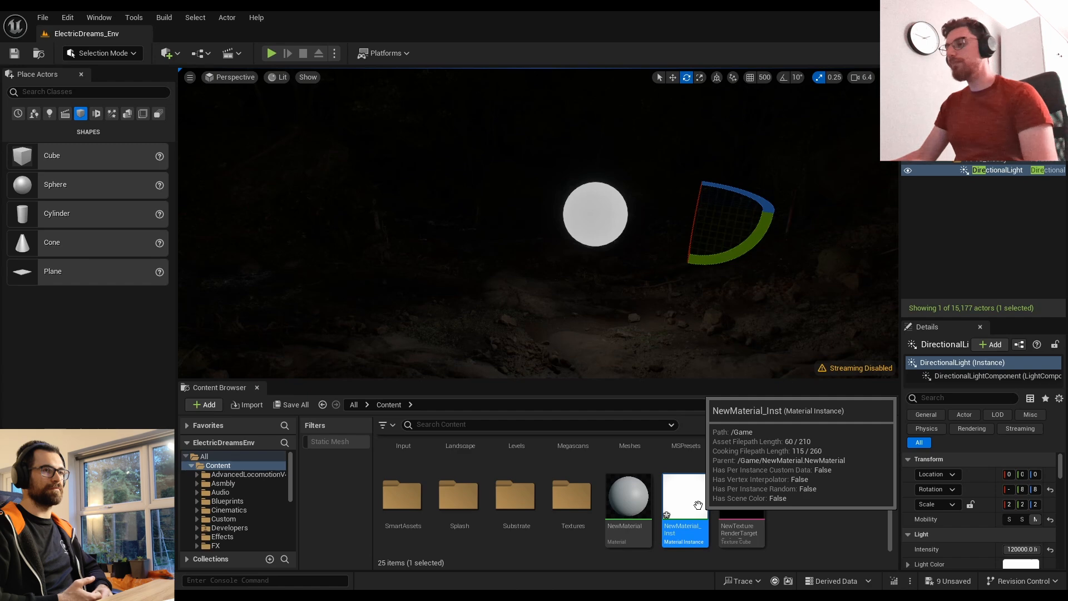
pyautogui.moveTo(733, 257); pyautogui.dragTo(619, 194)
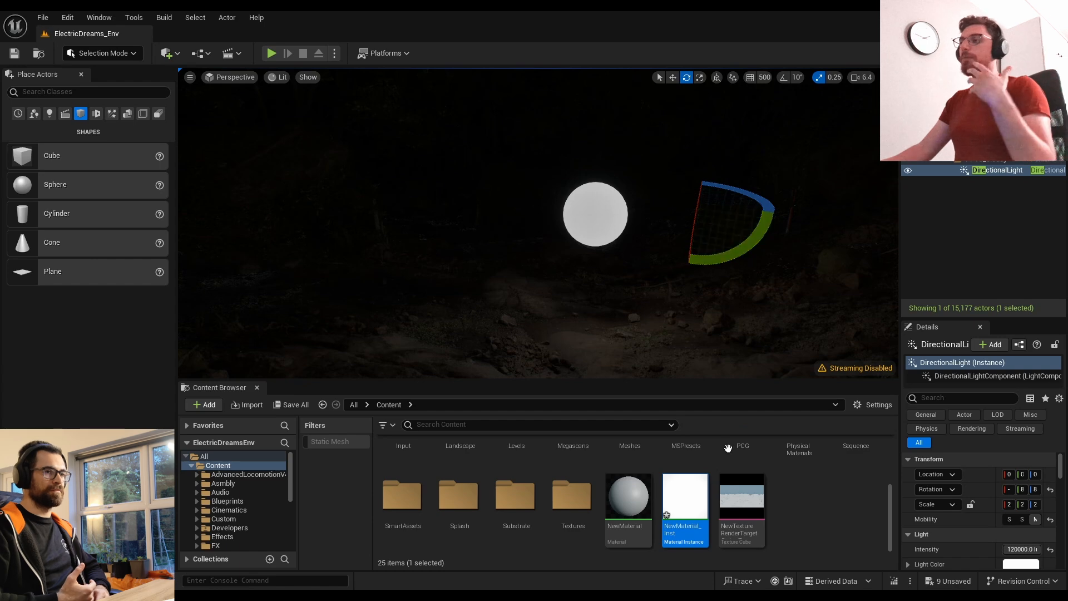
# - Open the parent material NewMaterial from NewMaterial_Inst and make room beside the Emissive Color parameter node
pyautogui.doubleClick(684, 494)
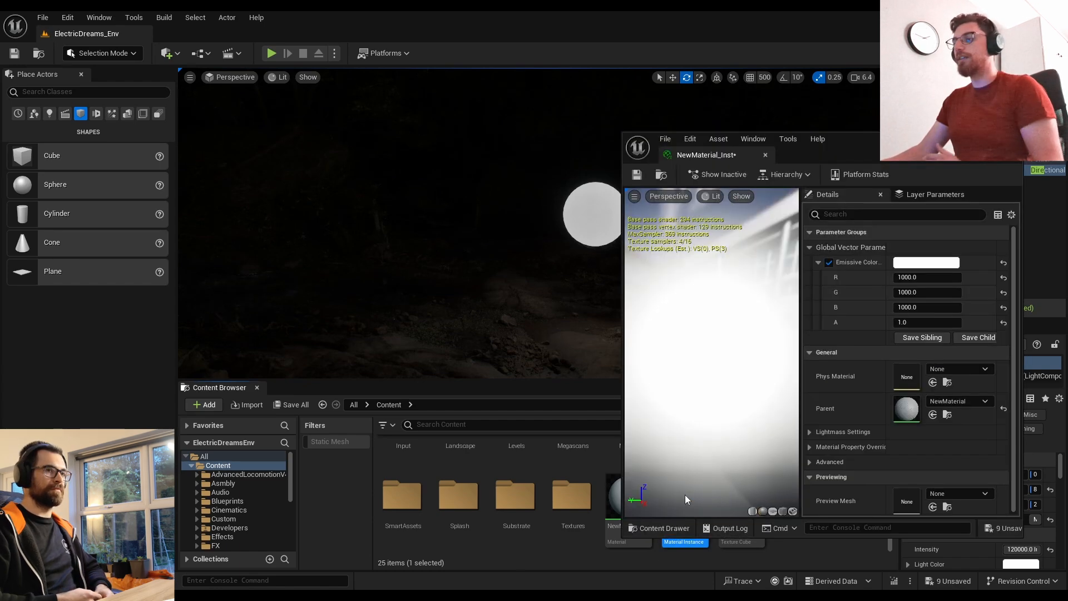
pyautogui.doubleClick(905, 421)
pyautogui.doubleClick(967, 144)
pyautogui.moveTo(483, 297); pyautogui.dragTo(819, 341, button='right')
pyautogui.moveTo(358, 286); pyautogui.dragTo(296, 259)
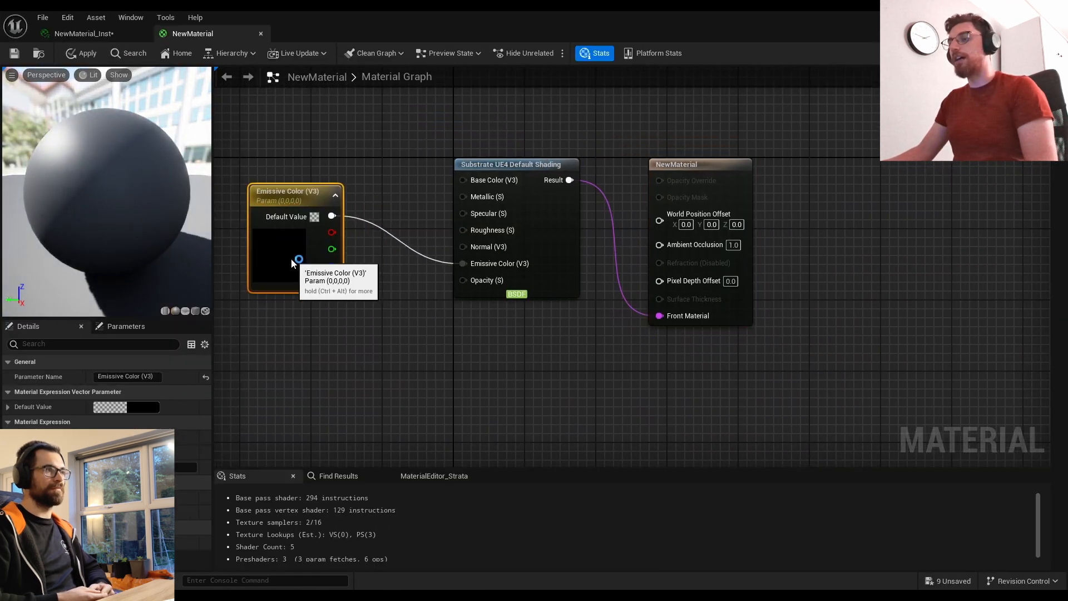
# - Add a Multiply node to the material graph and feed the Emissive Color parameter into its A input
pyautogui.rightClick(380, 318)
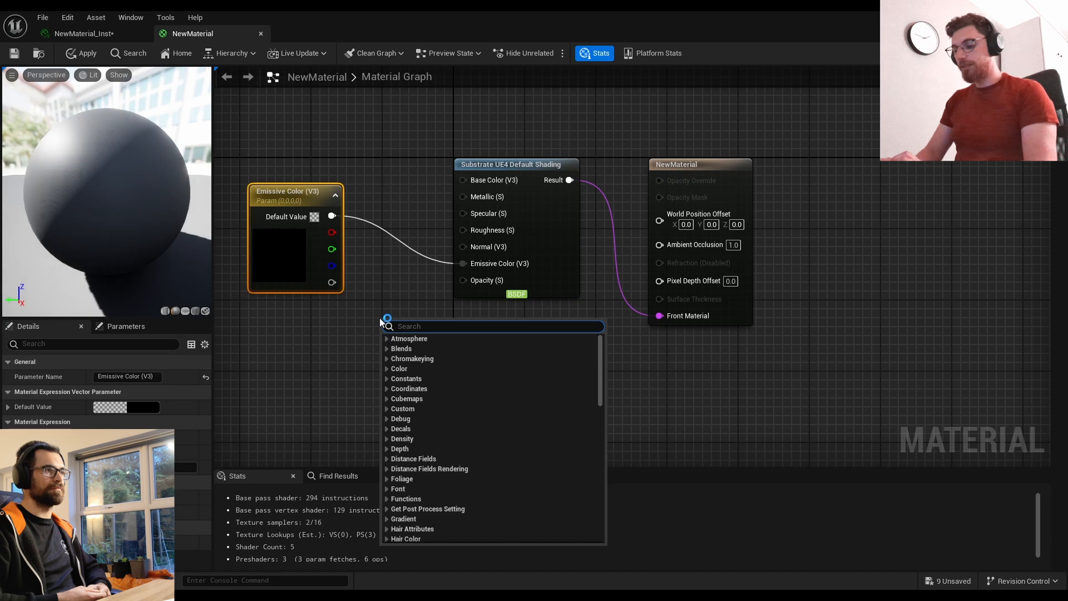
pyautogui.write('multi')
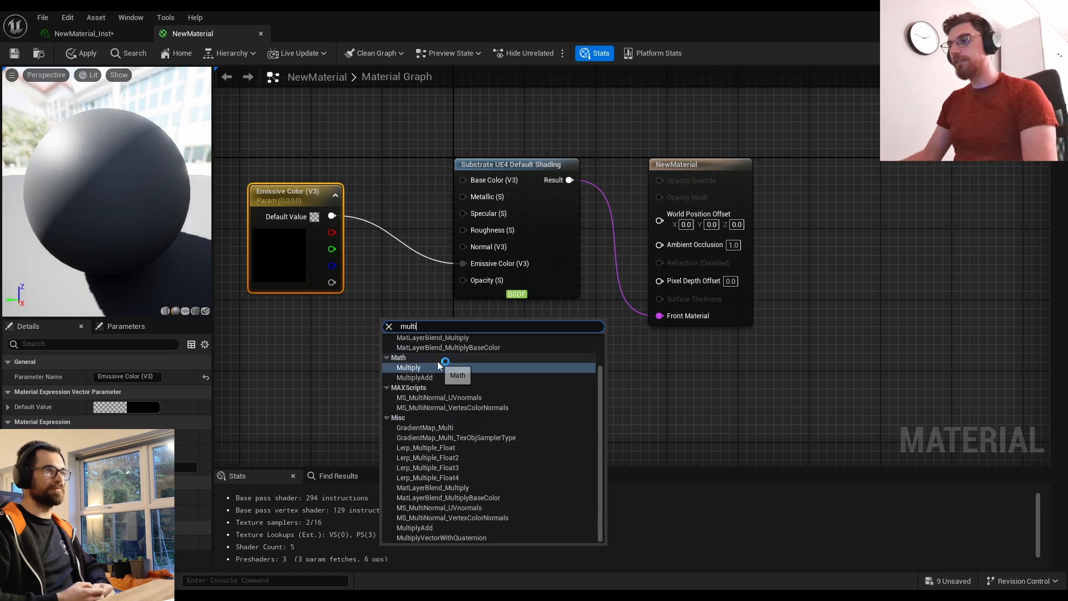
pyautogui.click(414, 368)
pyautogui.moveTo(332, 216); pyautogui.dragTo(387, 343)
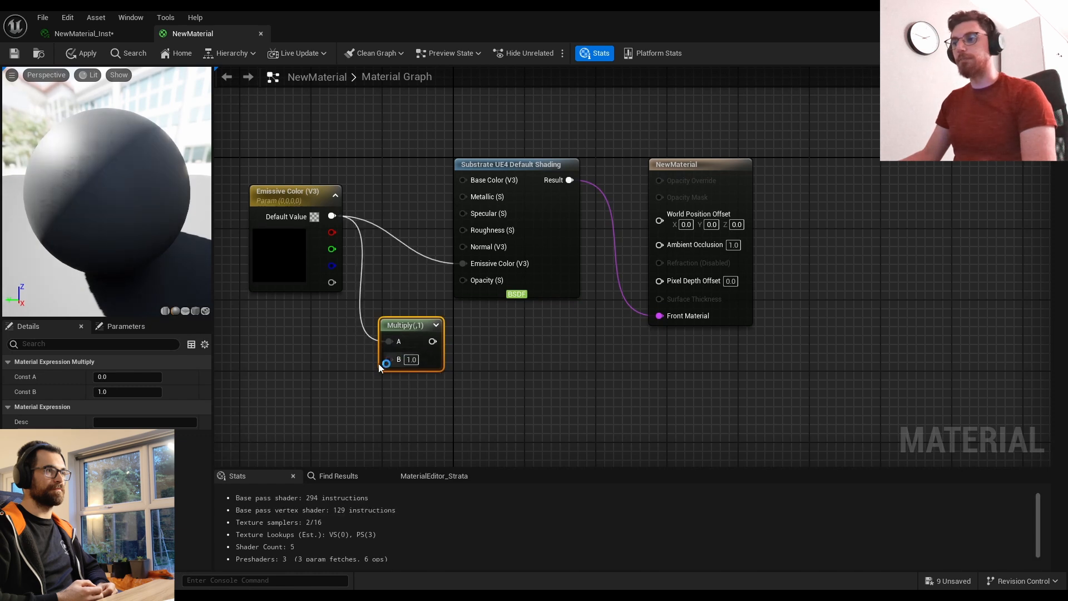
# - Promote the Multiply node's B input to a parameter and connect the product to the shading node's Emissive Color
pyautogui.rightClick(386, 363)
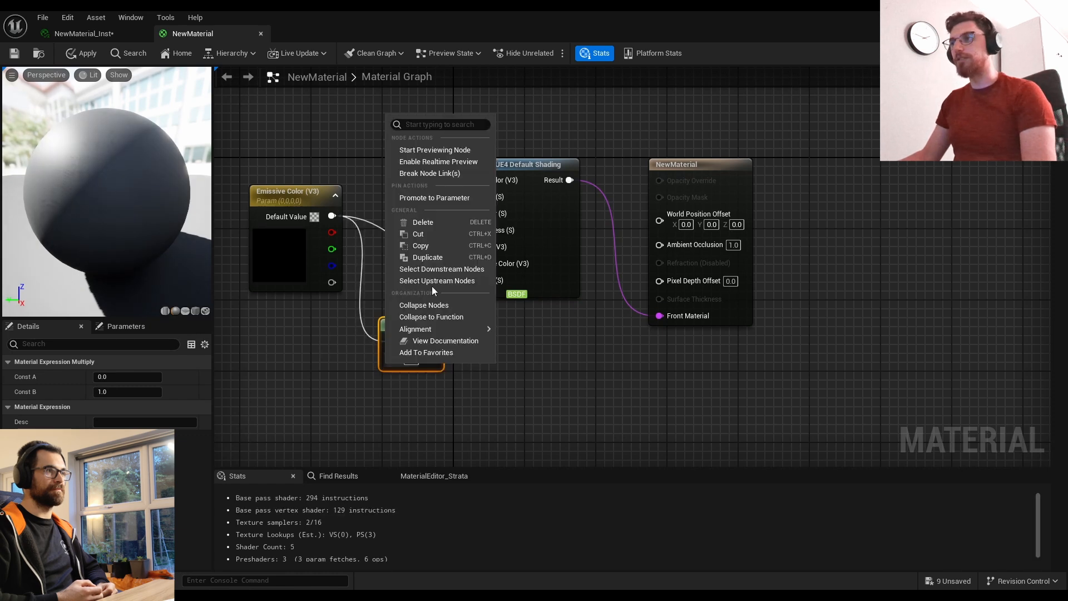
pyautogui.click(445, 197)
pyautogui.moveTo(362, 339); pyautogui.dragTo(295, 382)
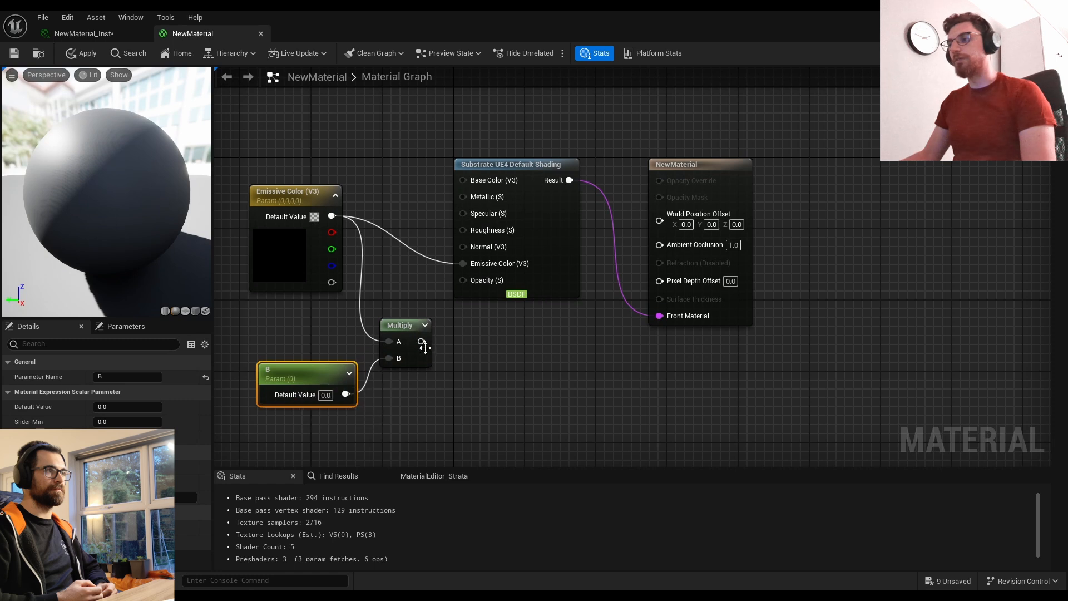
pyautogui.moveTo(421, 341); pyautogui.dragTo(463, 265)
pyautogui.click(480, 339)
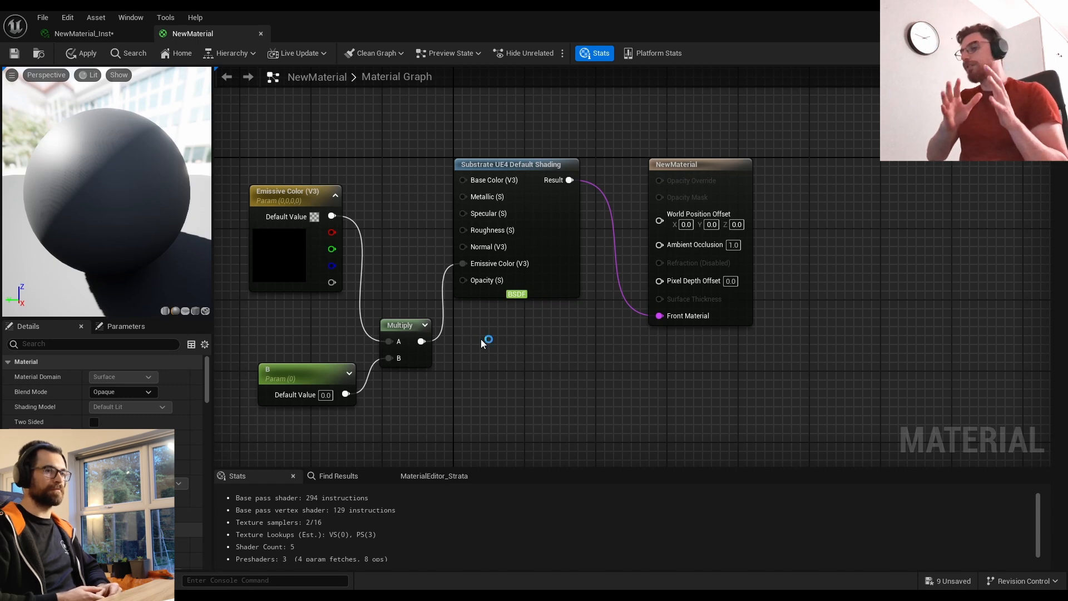
# - Set the B parameter's default value to 100
pyautogui.click(325, 394)
pyautogui.write('1')
pyautogui.press('Return')
pyautogui.write('100')
pyautogui.press('Return')
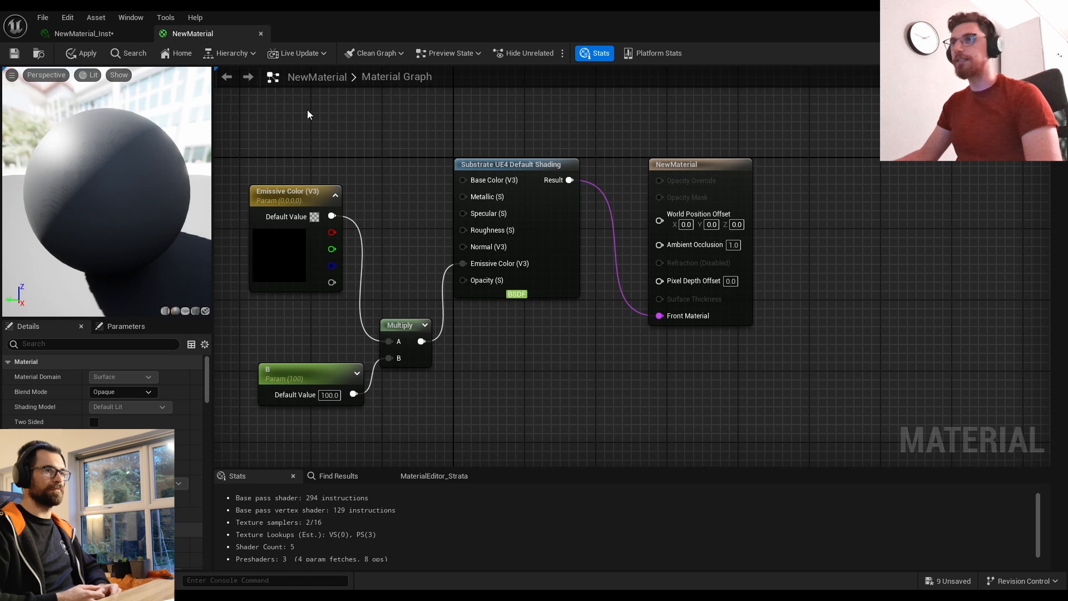
# - Place the NewMaterial_Inst editor beside the level viewport and set the Emissive Color's brightness value to 1
pyautogui.click(114, 35)
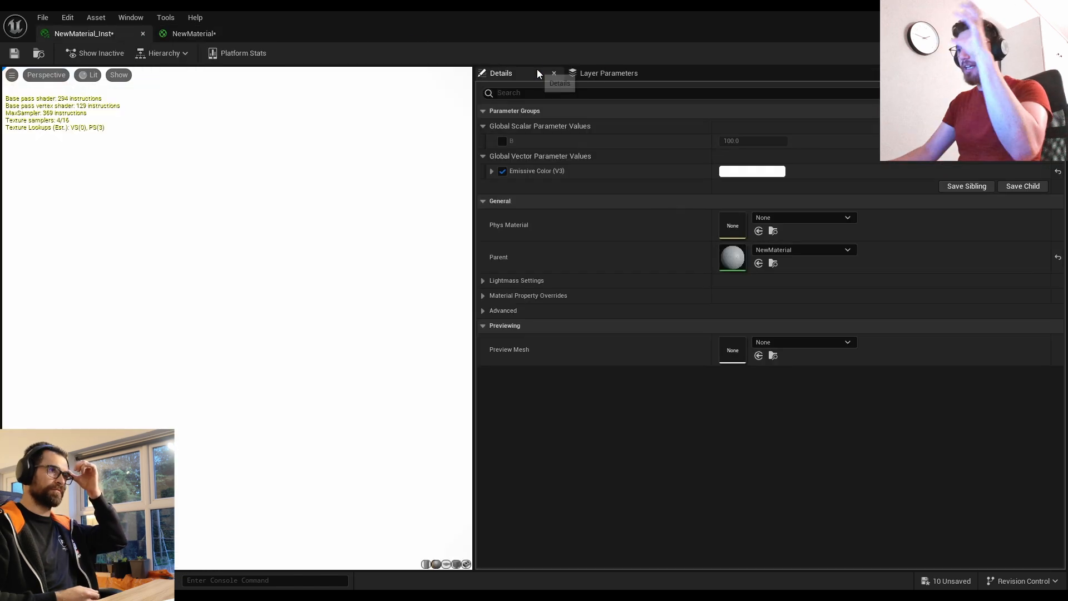
pyautogui.moveTo(575, 31); pyautogui.dragTo(918, 127)
pyautogui.click(1007, 268)
pyautogui.click(939, 476)
pyautogui.write('1')
pyautogui.press('Return')
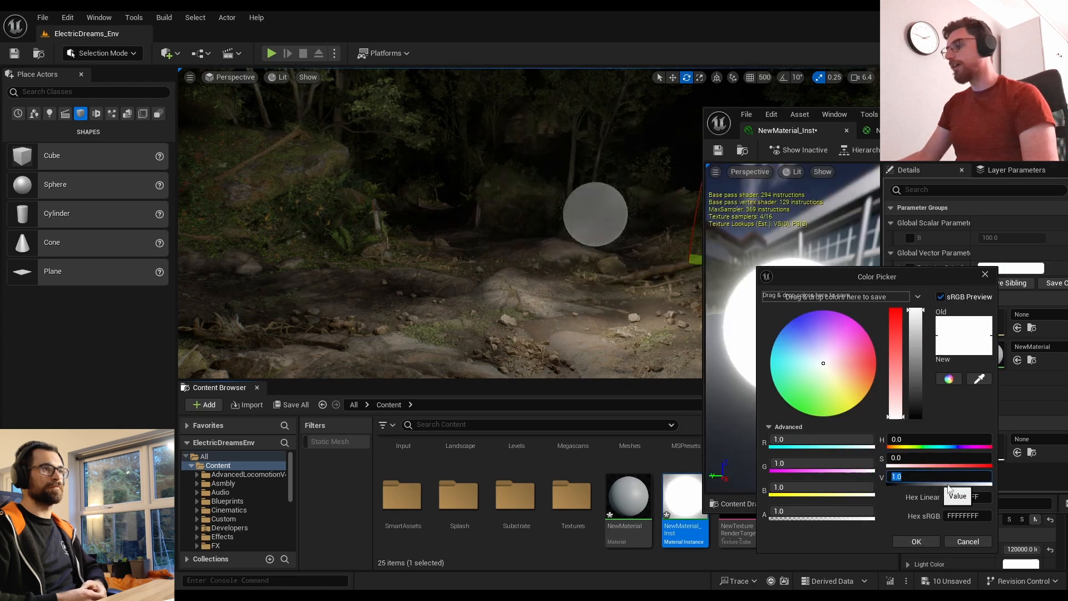
# - Try Emissive Color brightness values of 10 and 100 on the sphere and cancel the colour change
pyautogui.write('10')
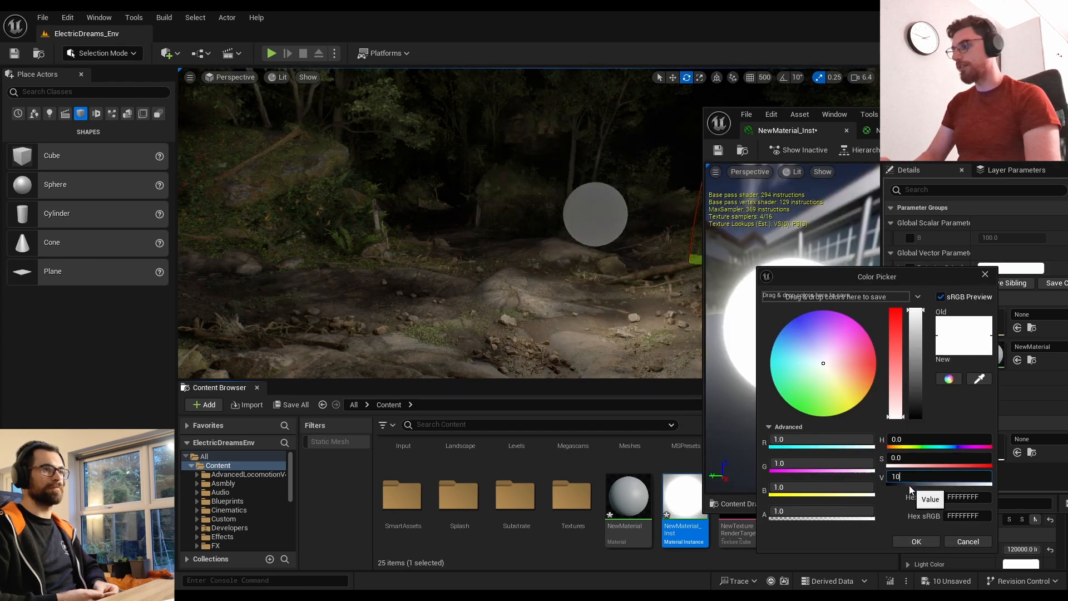
pyautogui.press('Return')
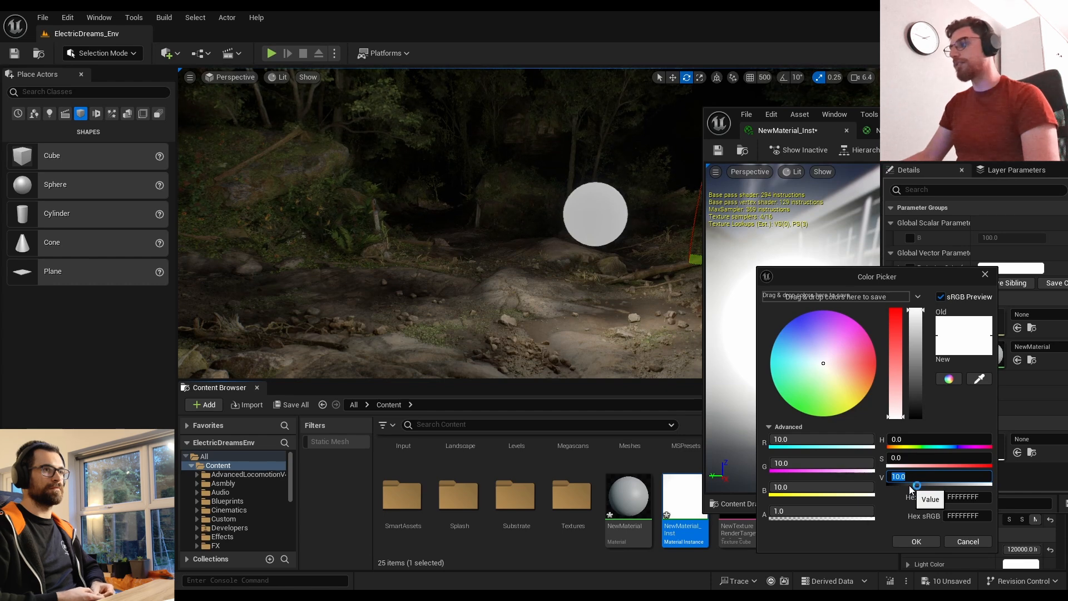
pyautogui.write('100')
pyautogui.press('Return')
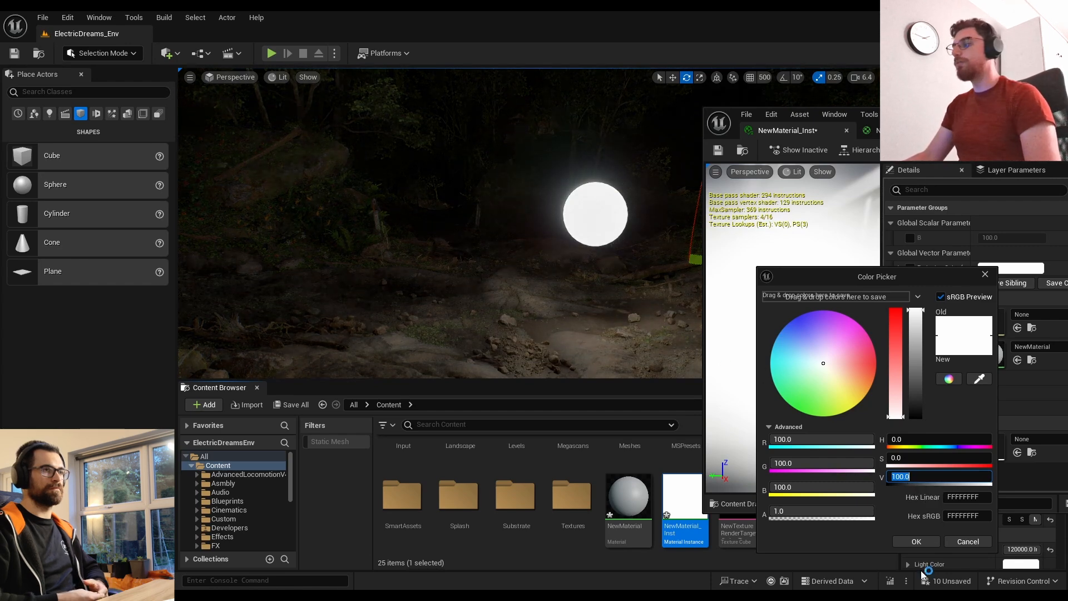
pyautogui.click(989, 542)
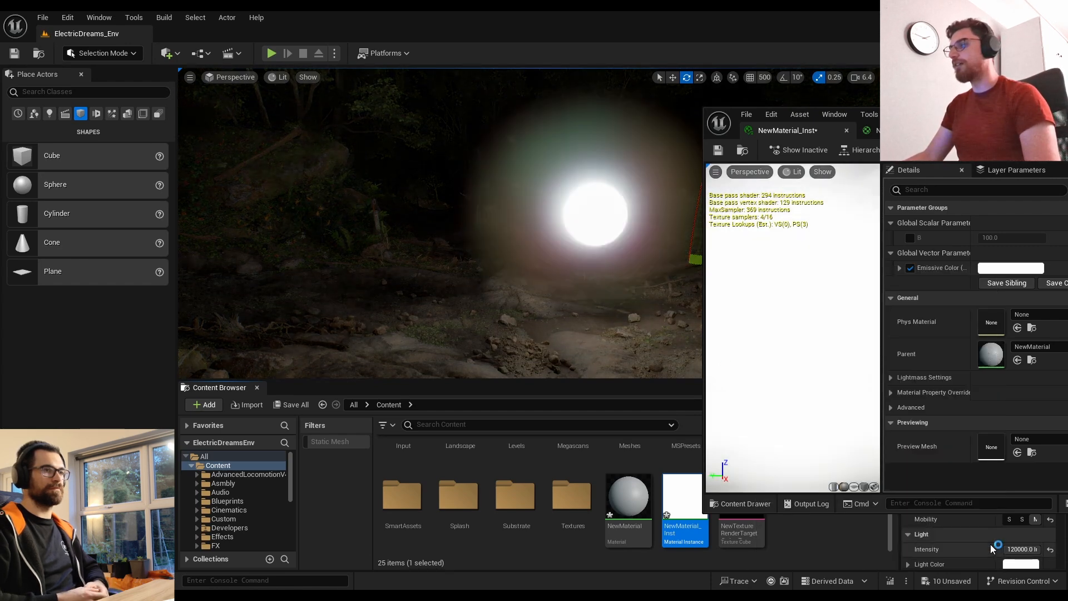
# - Add a point light to the ravine and move it up into the air beside the glowing sphere
pyautogui.click(54, 115)
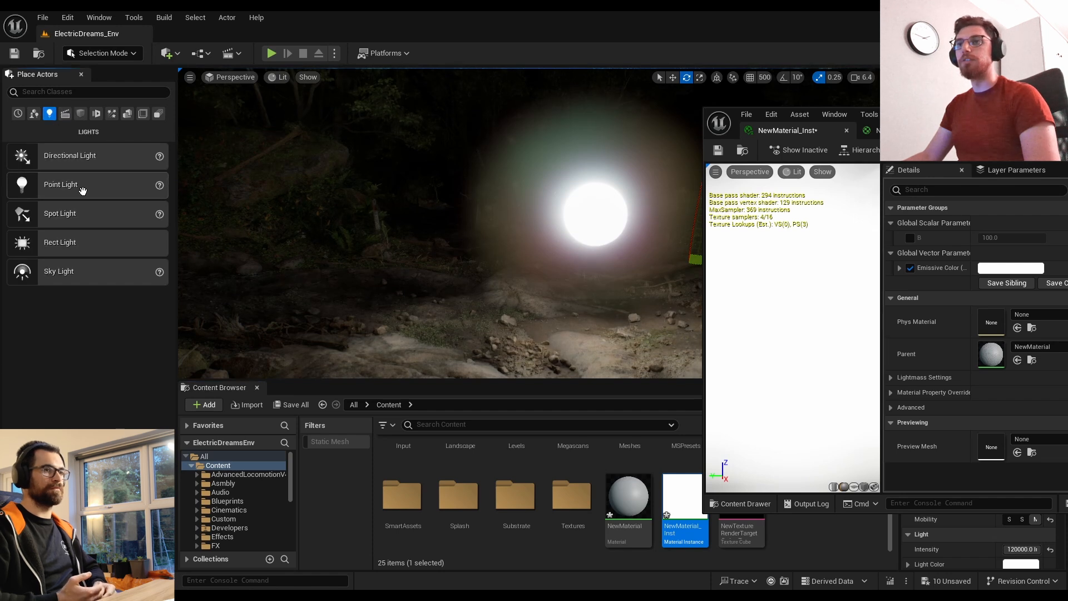
pyautogui.moveTo(333, 334); pyautogui.dragTo(335, 301)
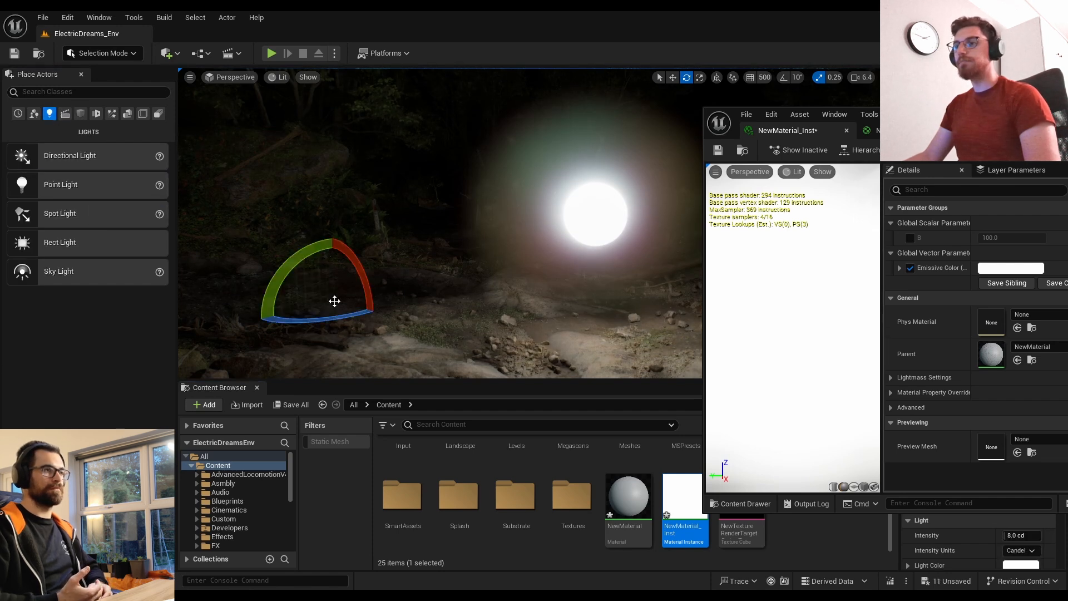
pyautogui.press('w')
pyautogui.moveTo(335, 252); pyautogui.dragTo(346, 211)
pyautogui.moveTo(309, 289); pyautogui.dragTo(406, 342)
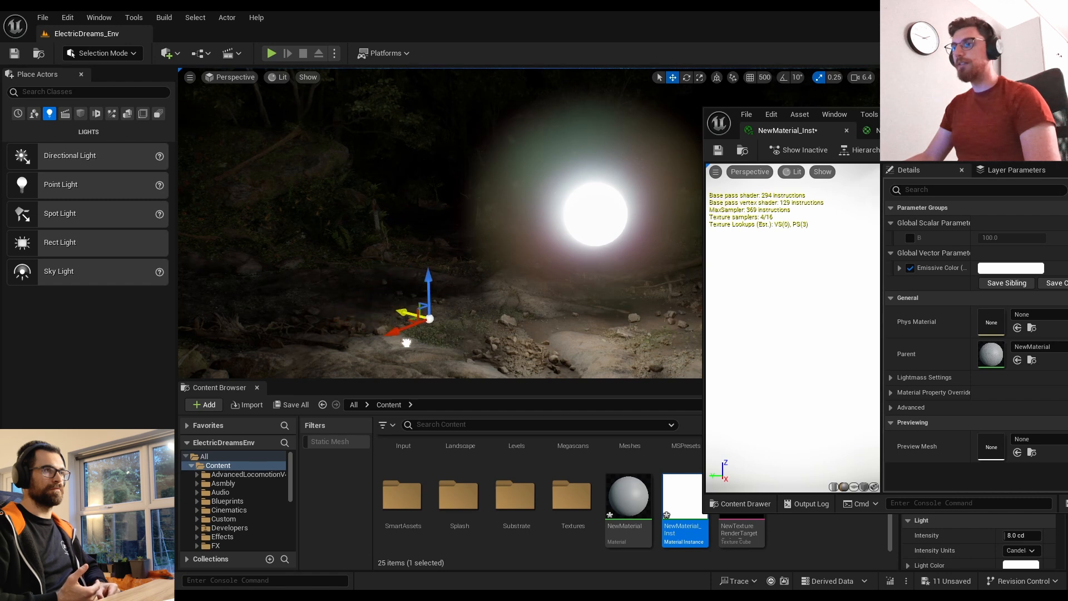
pyautogui.moveTo(430, 286); pyautogui.dragTo(432, 208)
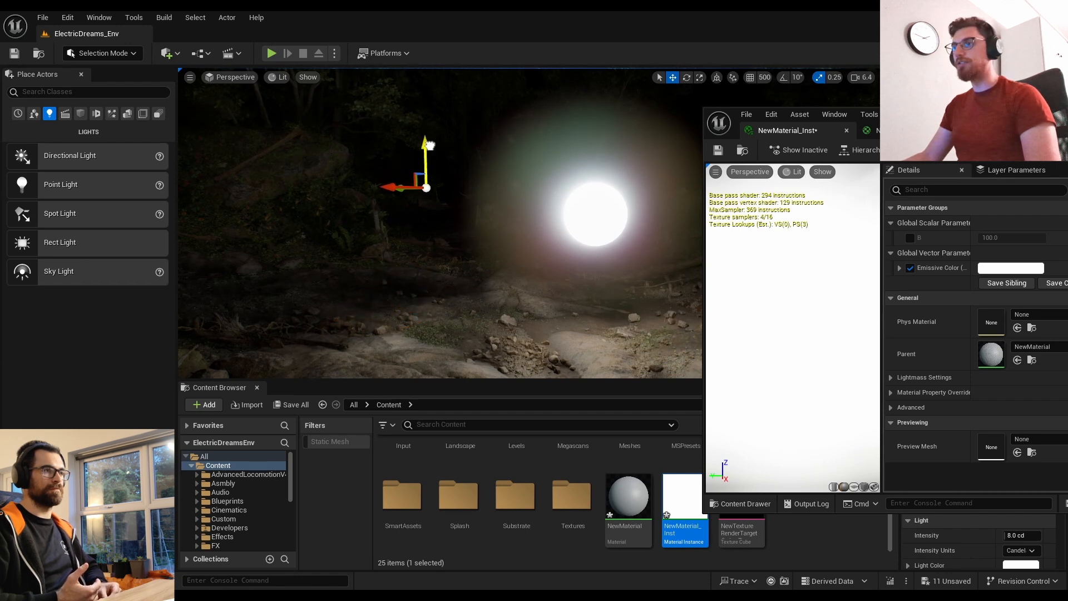
# - Delete the emissive sphere and, with the editor icons shown, select the new point light
pyautogui.press('g')
pyautogui.press('e')
pyautogui.moveTo(551, 213); pyautogui.dragTo(559, 278, button='right')
pyautogui.click(549, 219)
pyautogui.press('Delete')
pyautogui.moveTo(549, 219); pyautogui.dragTo(525, 223, button='right')
pyautogui.press('s')
pyautogui.click(470, 187)
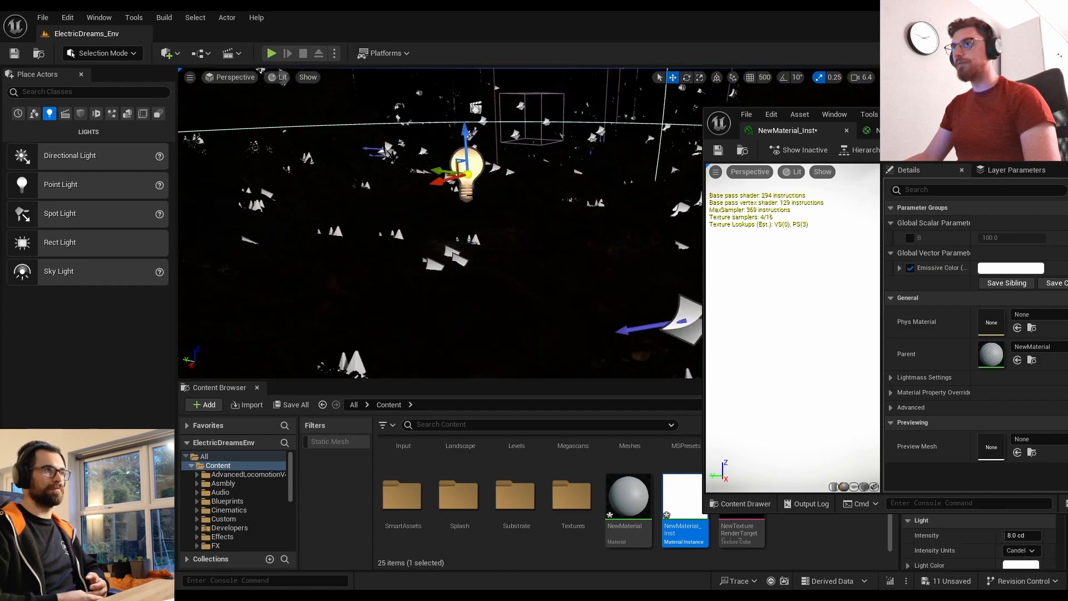
# - Lower the point light towards the ground and set its intensity to 1000 lumens
pyautogui.moveTo(472, 240); pyautogui.dragTo(472, 246)
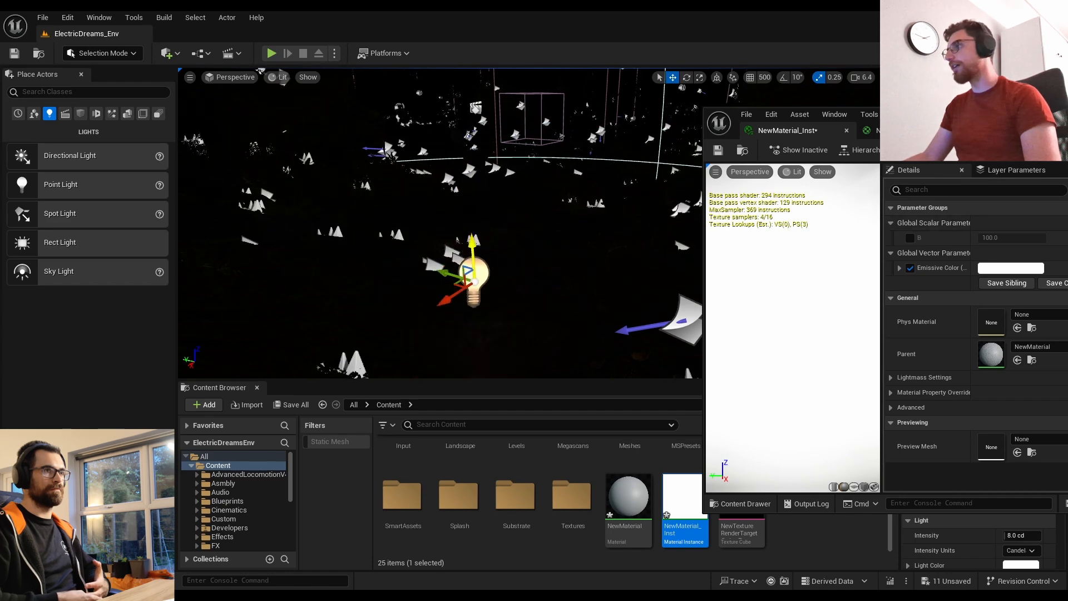
pyautogui.scroll(-2, 995, 512)
pyautogui.click(1019, 517)
pyautogui.click(1018, 547)
pyautogui.click(1026, 499)
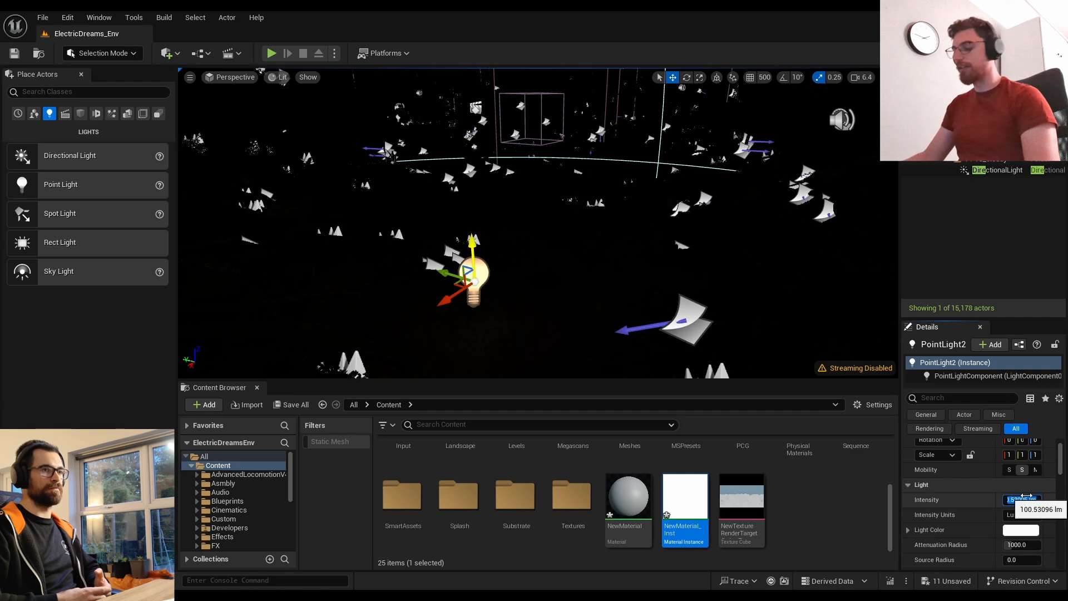
pyautogui.write('10')
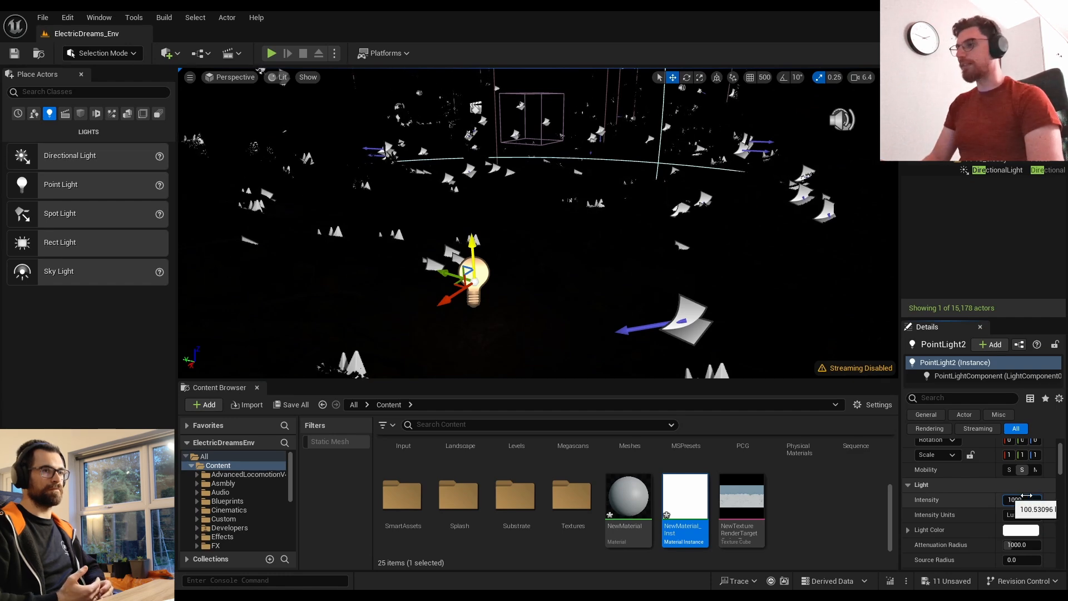
pyautogui.write('00')
pyautogui.press('Return')
pyautogui.moveTo(456, 286); pyautogui.dragTo(511, 218)
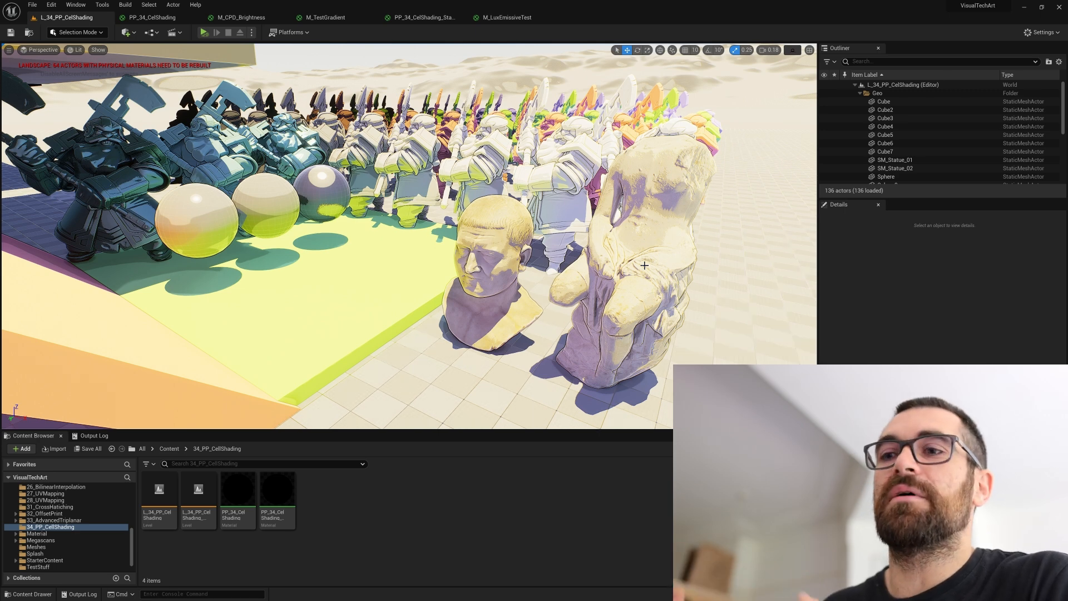
# - Inspect the two-tone test cube in the L_34_PP_CelShading level and open the M_LuxEmissiveTest material
pyautogui.moveTo(401, 213)
pyautogui.mouseDown(button='right')
pyautogui.moveTo(526, 233)
pyautogui.moveTo(525, 267)
pyautogui.moveTo(556, 284)
pyautogui.moveTo(400, 215)
pyautogui.mouseUp(button='right')
pyautogui.click(504, 182)
pyautogui.press('a')
pyautogui.moveTo(504, 181); pyautogui.dragTo(504, 182, button='right')
pyautogui.press('d')
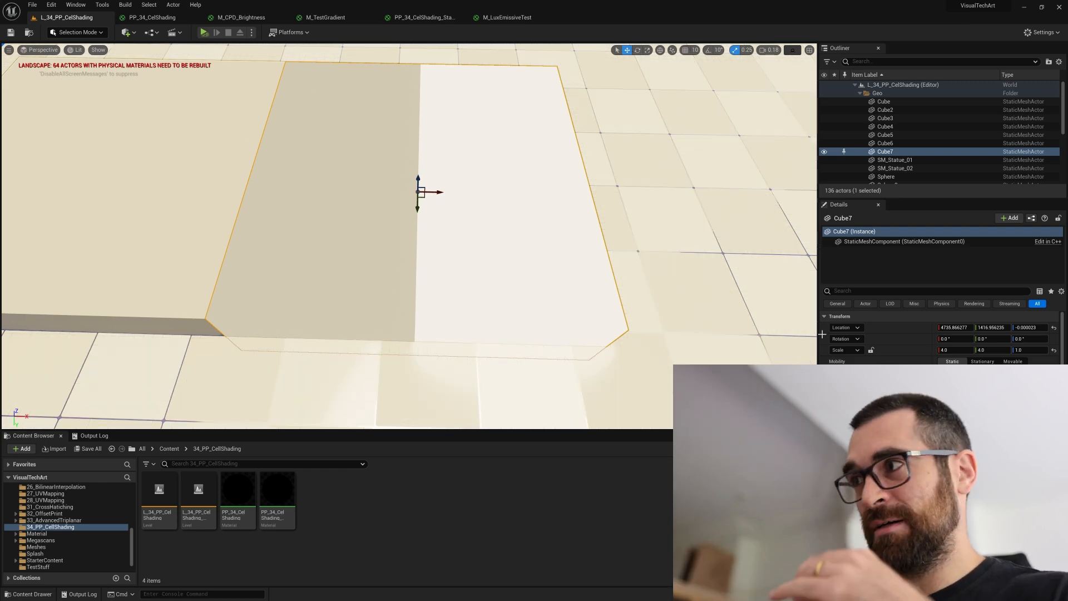
pyautogui.click(507, 17)
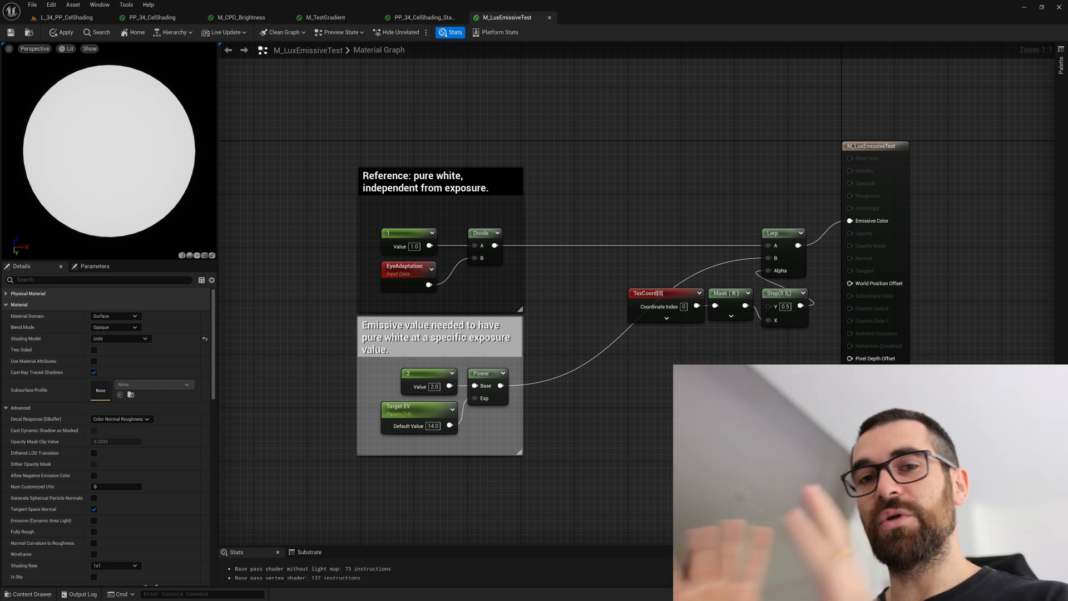
# - Examine the material graph's UV-split Lerp nodes, the exposure-independent white reference, and the Power nodes driven by Target EV
pyautogui.moveTo(745, 308); pyautogui.dragTo(783, 343)
pyautogui.click(584, 311)
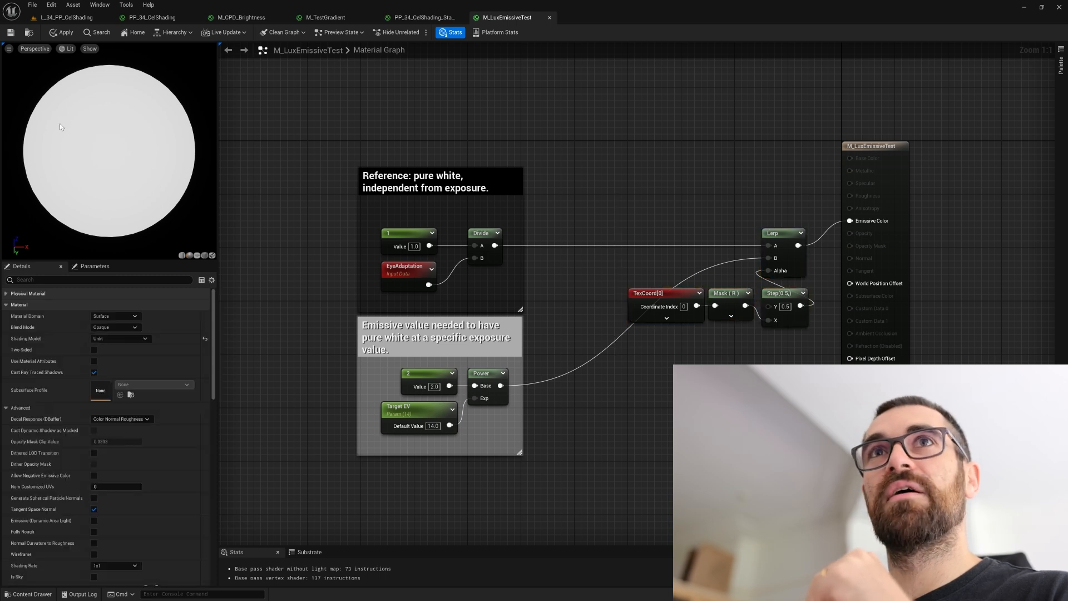
pyautogui.moveTo(788, 204); pyautogui.dragTo(676, 335)
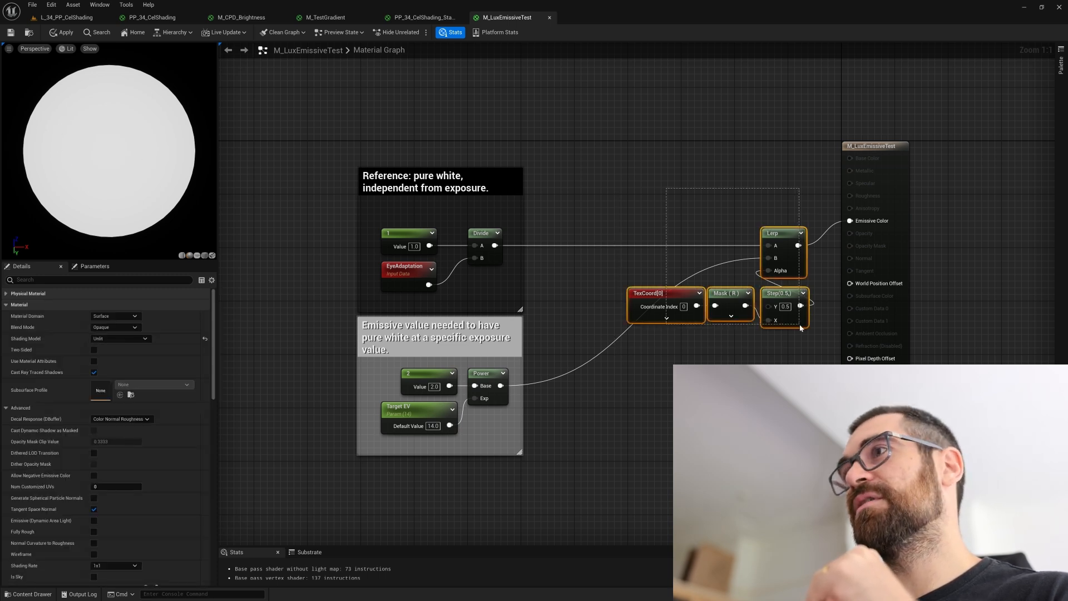
pyautogui.click(589, 306)
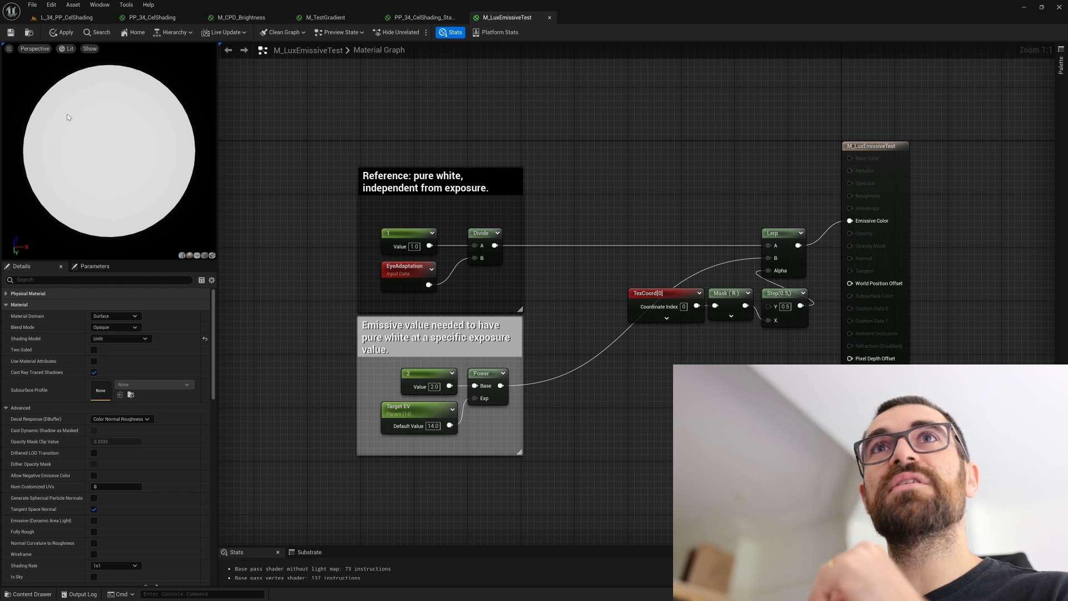
pyautogui.moveTo(372, 212); pyautogui.dragTo(497, 283)
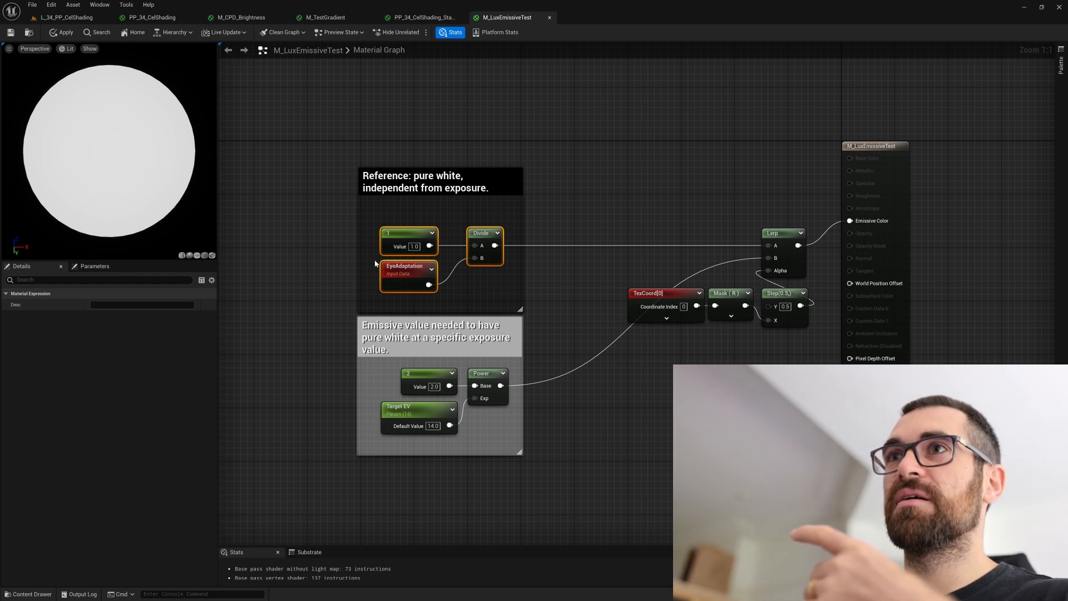
pyautogui.moveTo(362, 209); pyautogui.dragTo(446, 252)
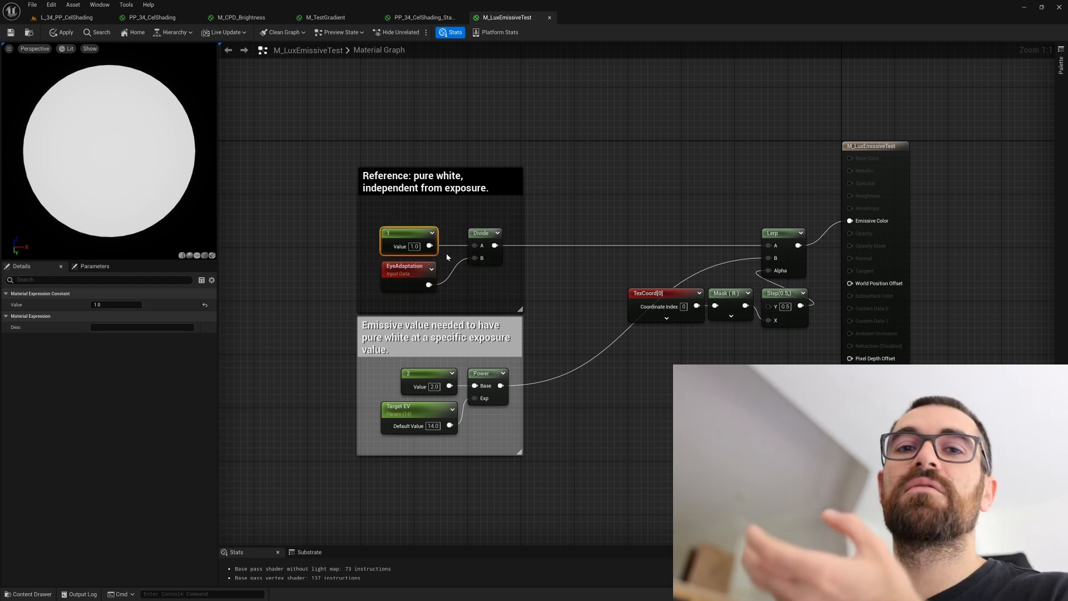
pyautogui.click(400, 269)
pyautogui.click(491, 253)
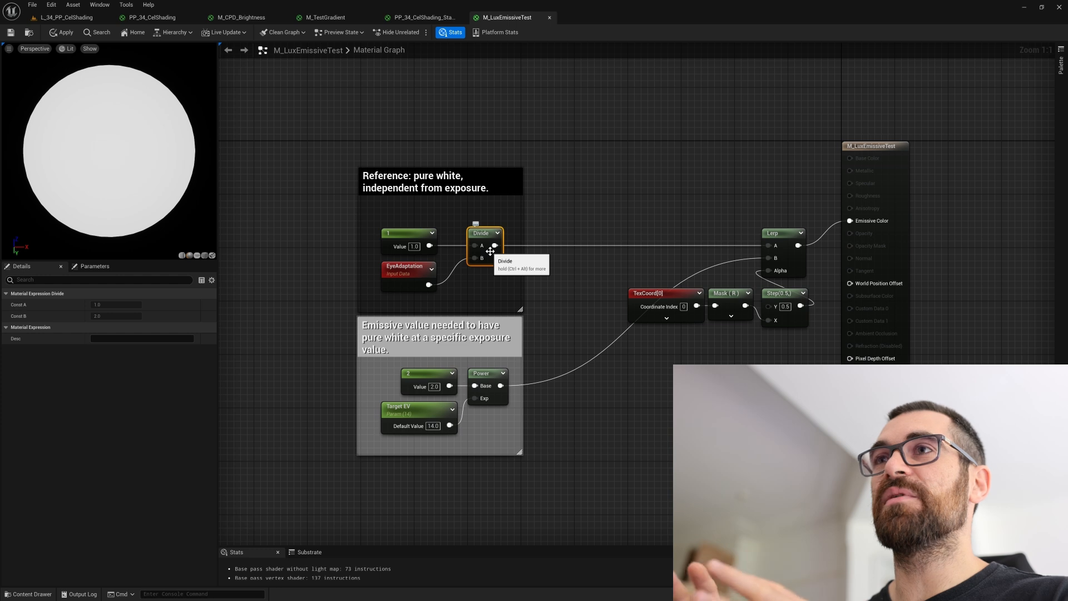
pyautogui.click(452, 283)
pyautogui.moveTo(487, 207); pyautogui.dragTo(423, 284)
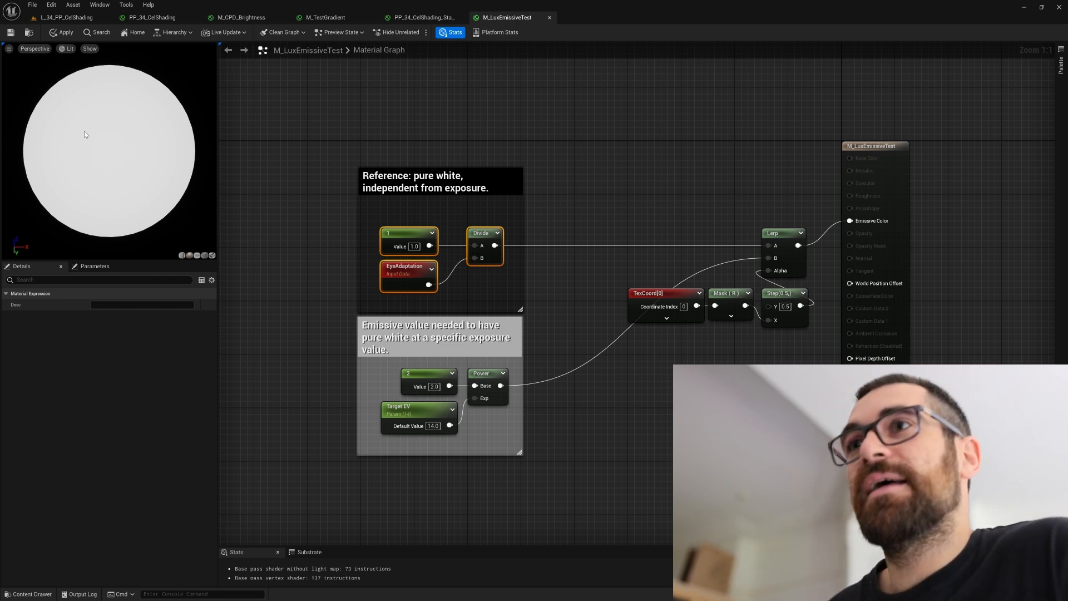
pyautogui.moveTo(378, 372); pyautogui.dragTo(484, 443)
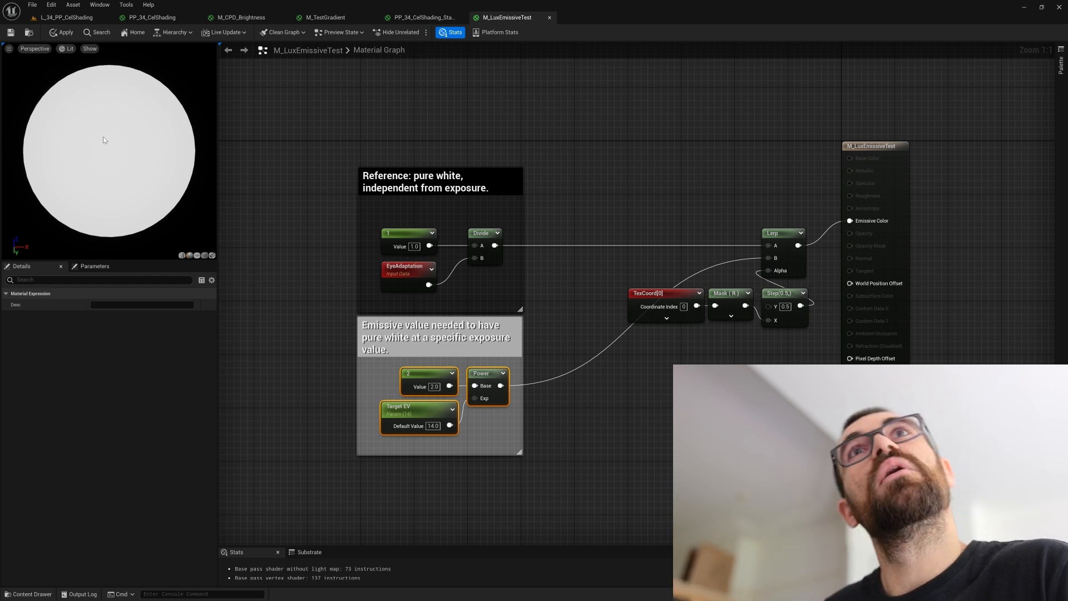
# - Set the material preview's fixed exposure to EV100 10
pyautogui.click(65, 50)
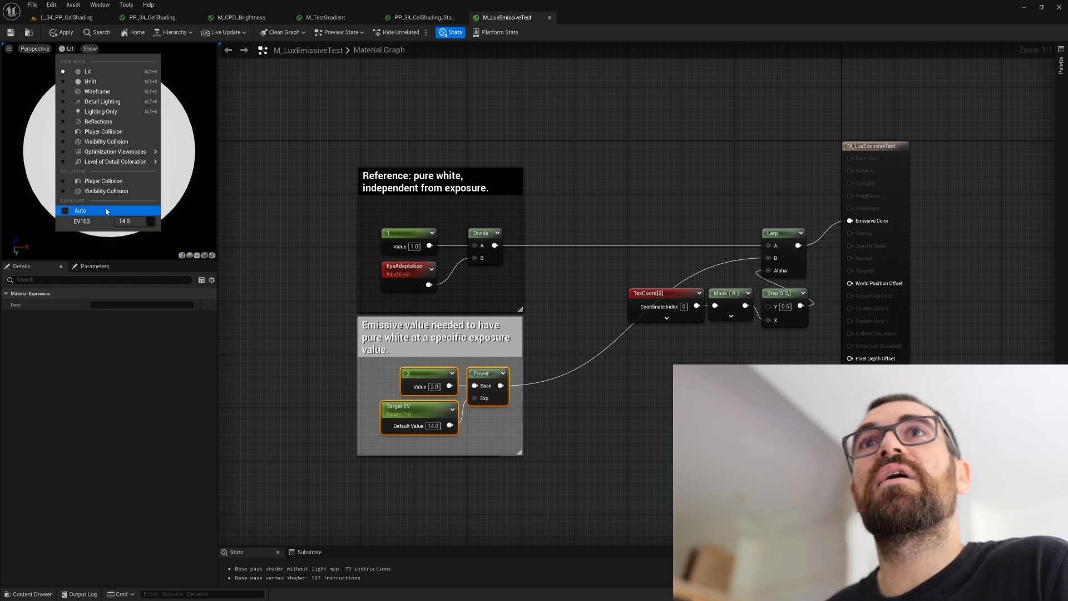
pyautogui.click(132, 222)
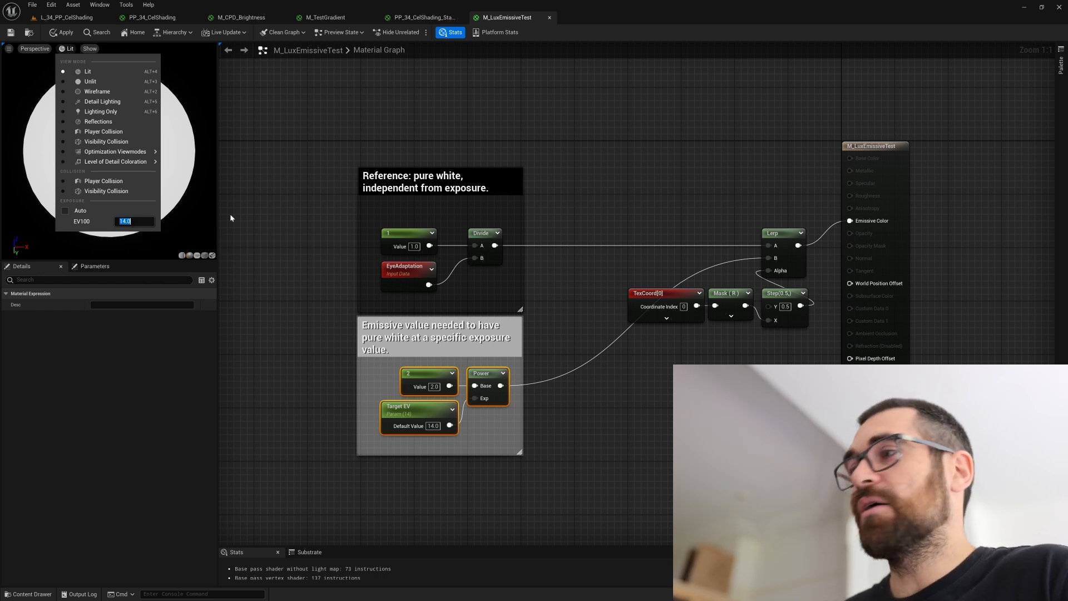
pyautogui.write('10')
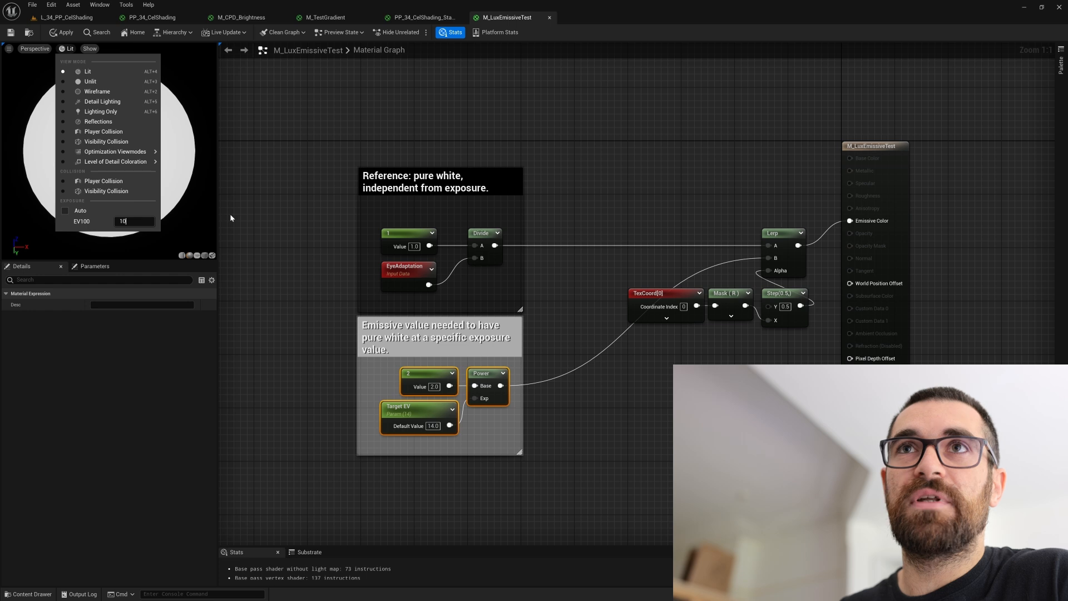
pyautogui.press('Return')
pyautogui.click(235, 214)
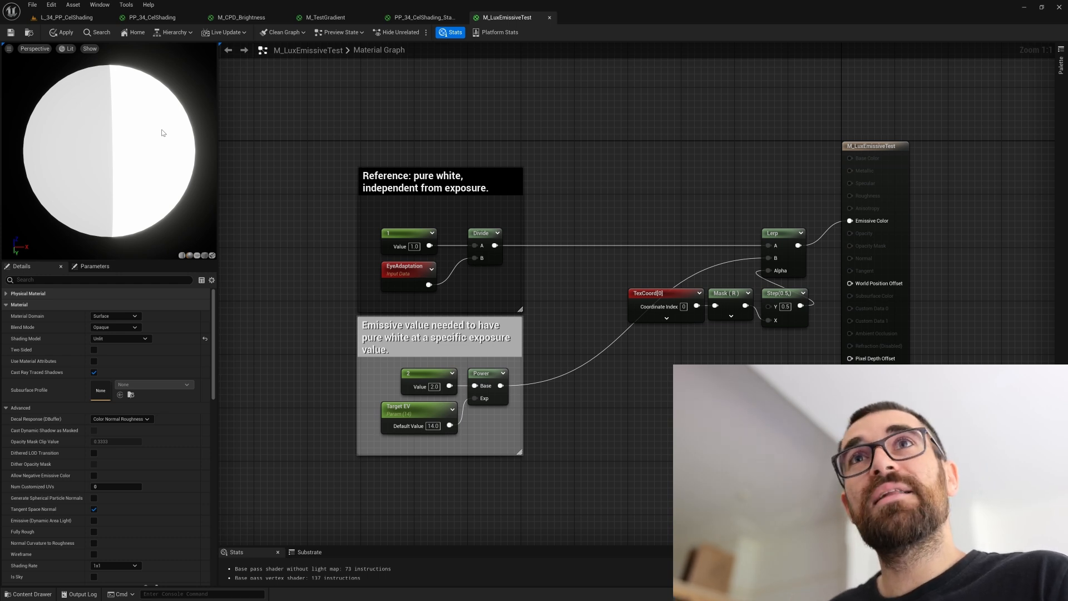
# - Set the Target EV parameter's default value to 10 in the emissive Power calculation
pyautogui.moveTo(395, 388); pyautogui.dragTo(487, 434)
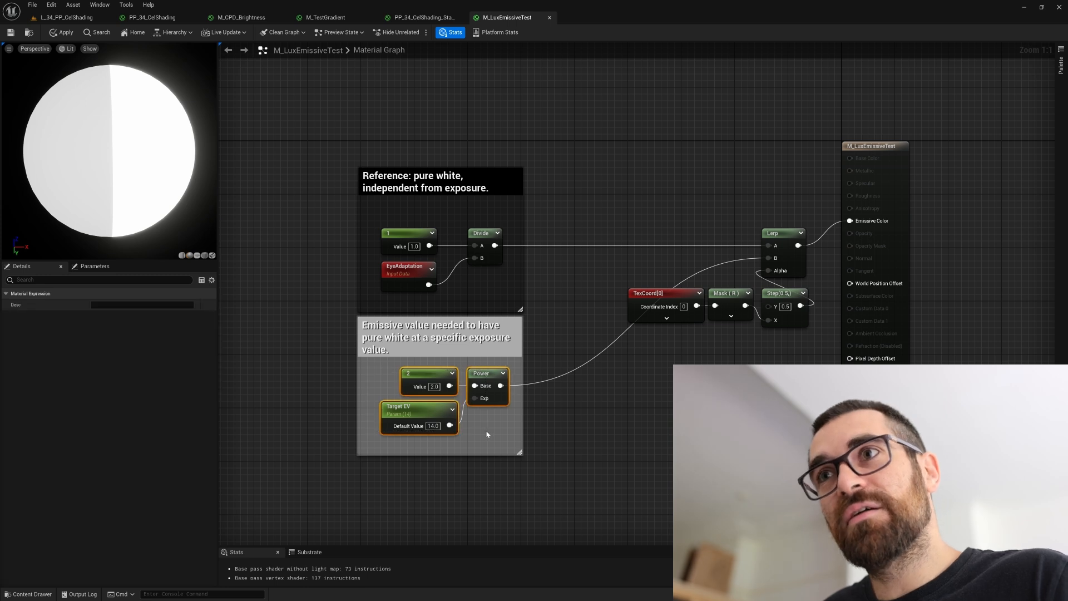
pyautogui.click(390, 382)
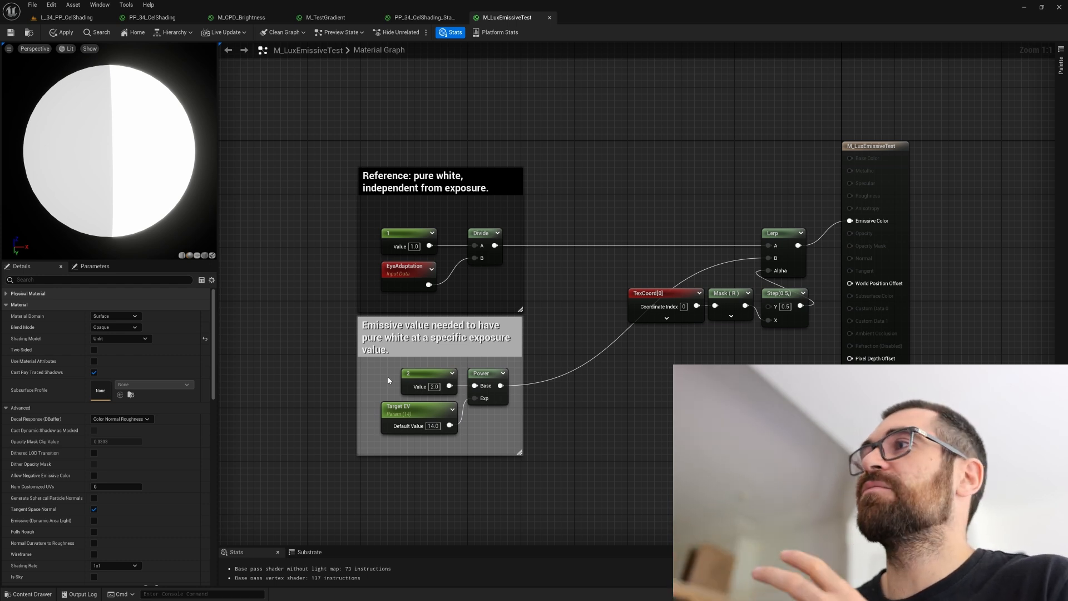
pyautogui.moveTo(387, 379); pyautogui.dragTo(501, 442)
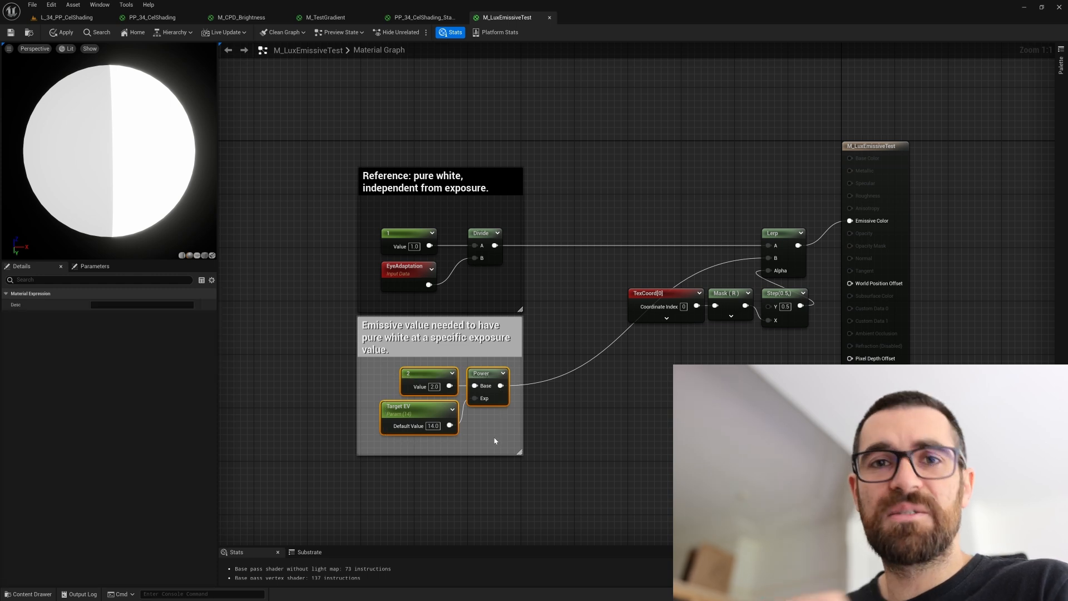
pyautogui.click(401, 416)
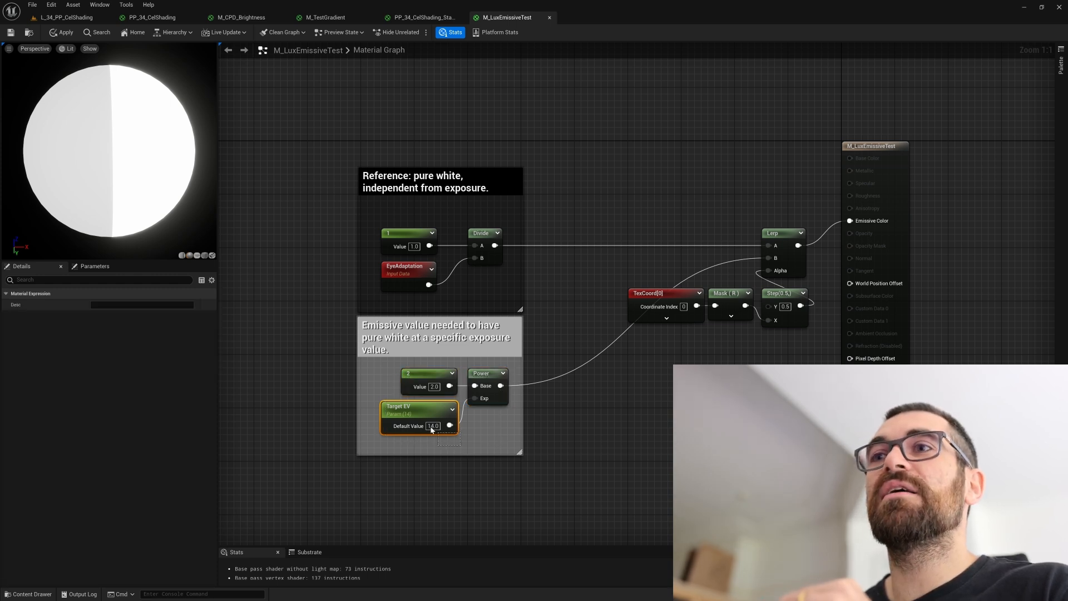
pyautogui.click(510, 433)
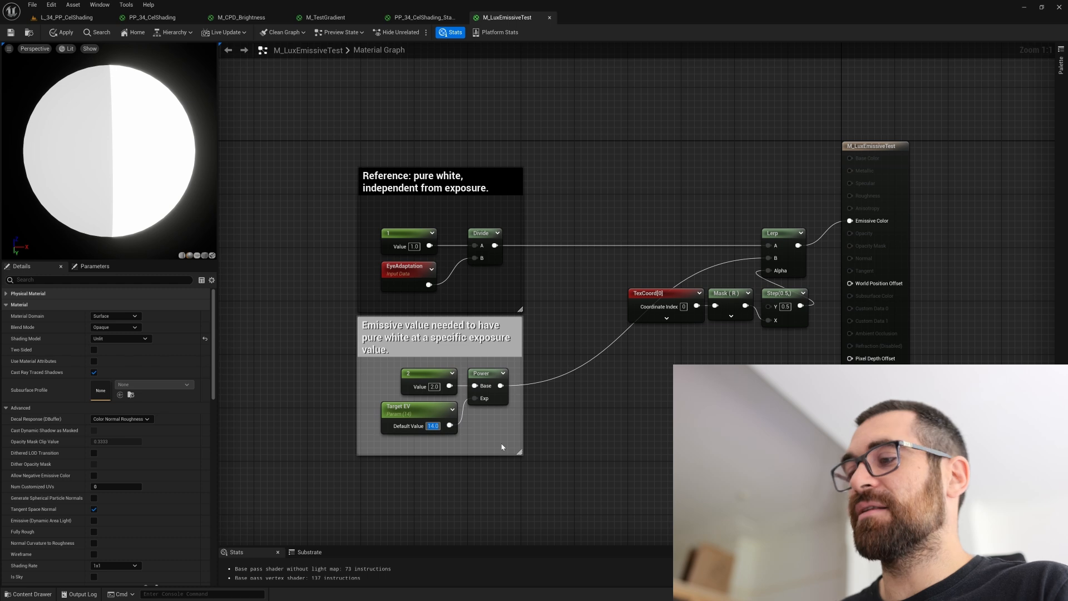
pyautogui.write('10')
pyautogui.press('Return')
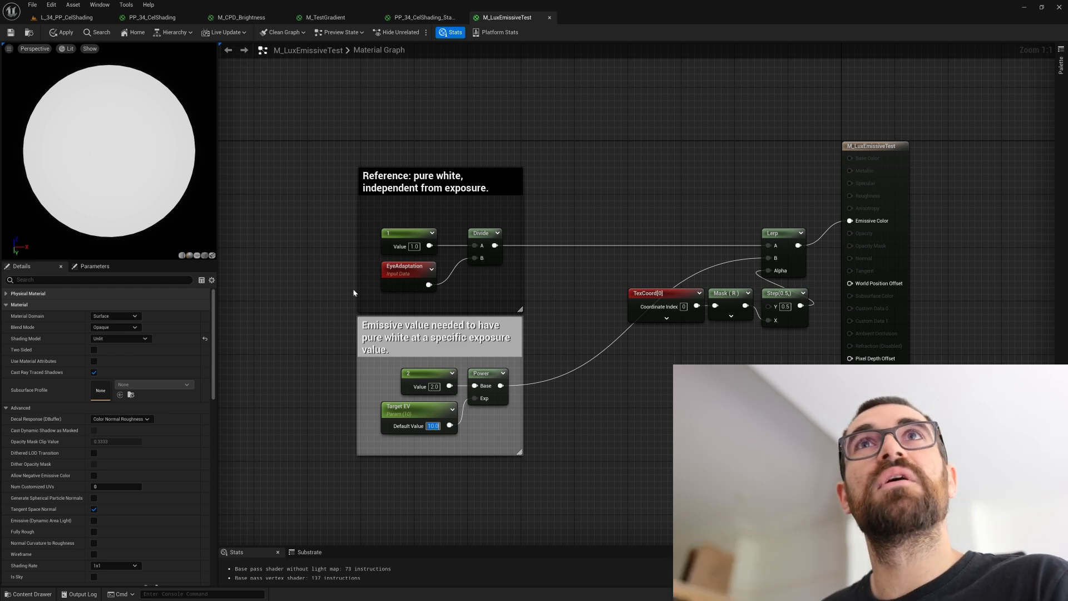
# - Set the material preview's fixed exposure to EV100 6
pyautogui.click(74, 51)
pyautogui.click(129, 221)
pyautogui.write('6')
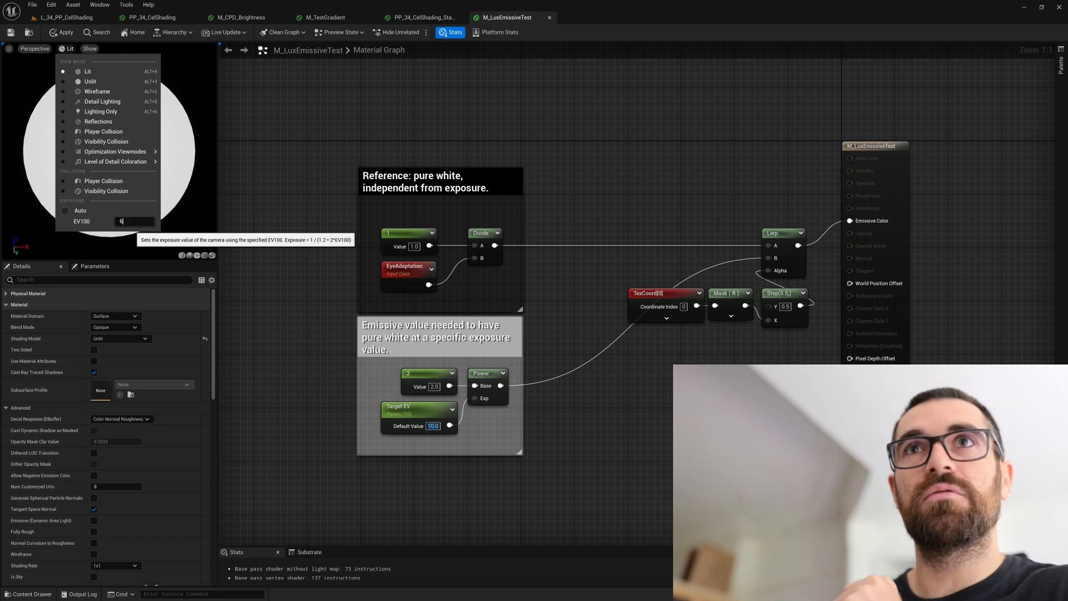
pyautogui.press('Return')
pyautogui.click(304, 297)
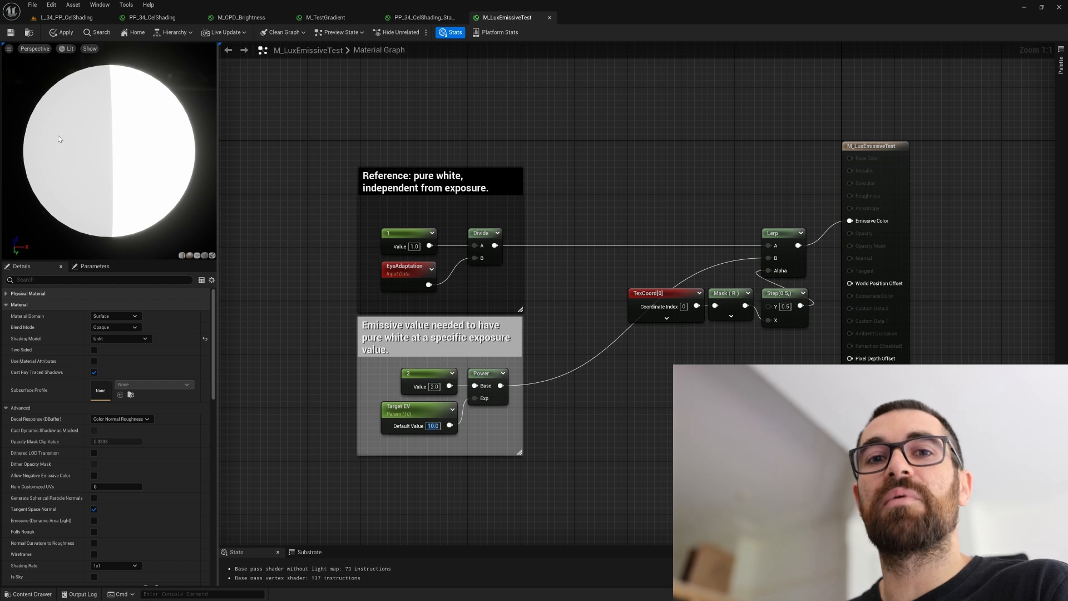
# - Review the pure white reference nodes and set the Target EV parameter's default value to 6
pyautogui.moveTo(483, 283); pyautogui.dragTo(398, 231)
pyautogui.moveTo(482, 286); pyautogui.dragTo(428, 273)
pyautogui.click(476, 284)
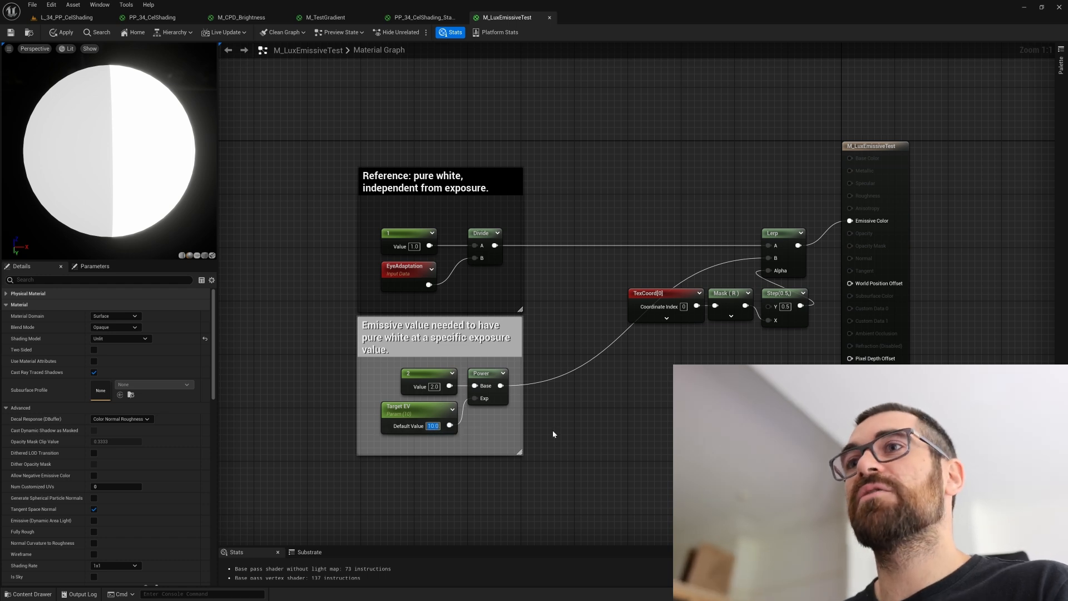
pyautogui.write('6')
pyautogui.press('Return')
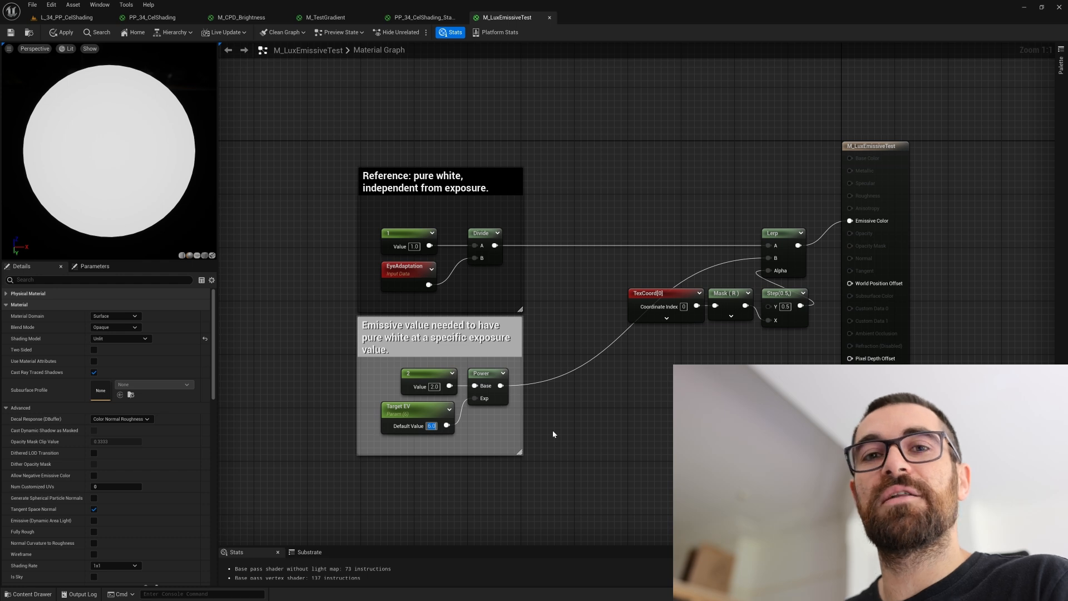
# - Set the material preview's fixed exposure to EV100 14
pyautogui.click(68, 49)
pyautogui.click(131, 224)
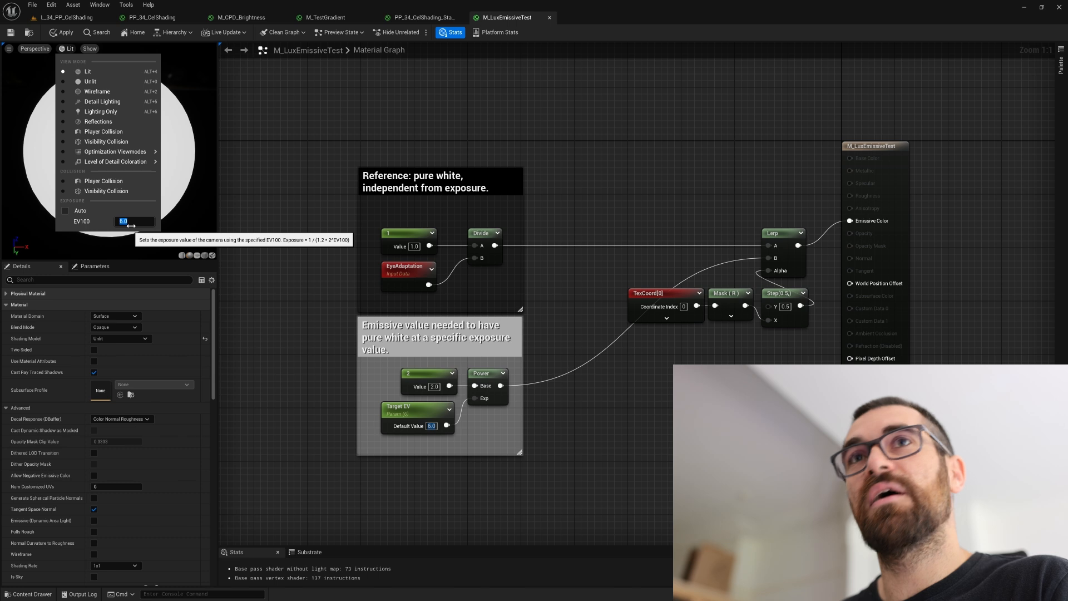
pyautogui.write('14')
pyautogui.press('Return')
pyautogui.click(277, 252)
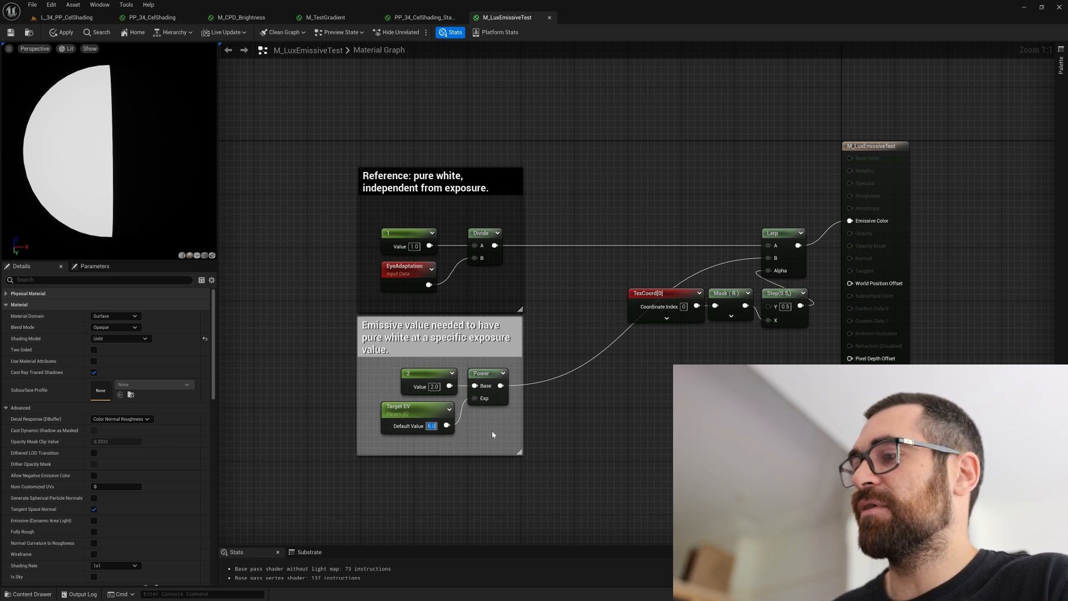
# - Raise the Target EV parameter's default value in stages to 8, 12 and 14, comparing both sphere halves
pyautogui.write('8')
pyautogui.press('Return')
pyautogui.write('12')
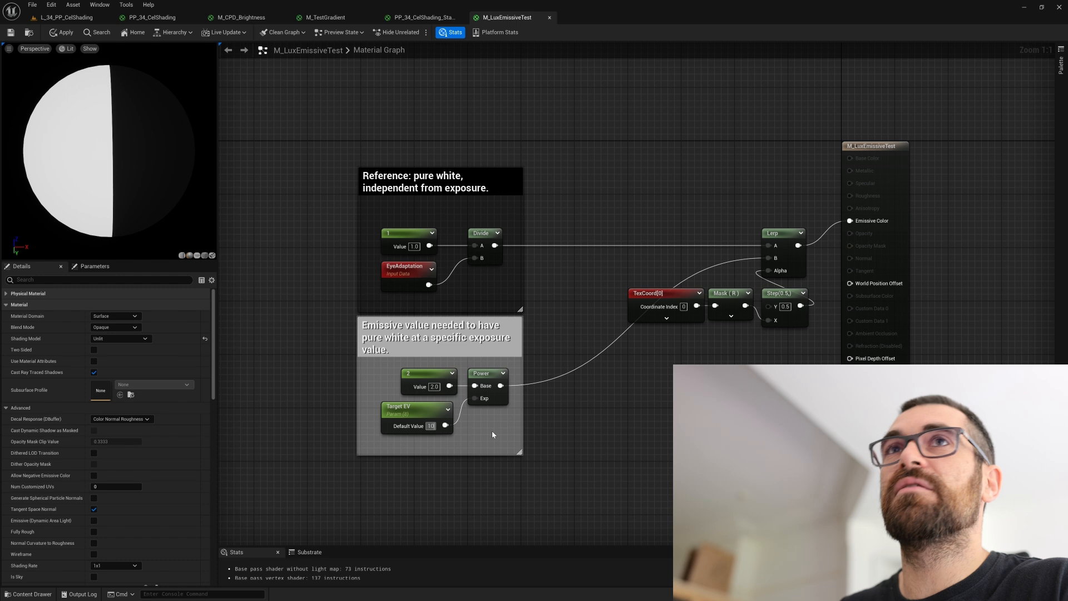
pyautogui.press('Return')
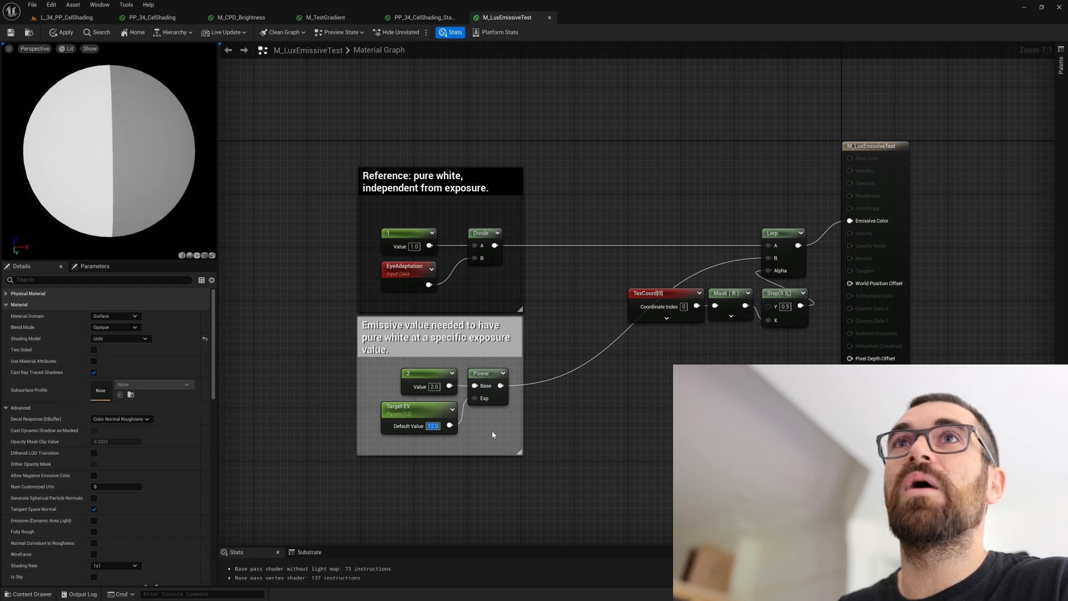
pyautogui.write('14')
pyautogui.press('Return')
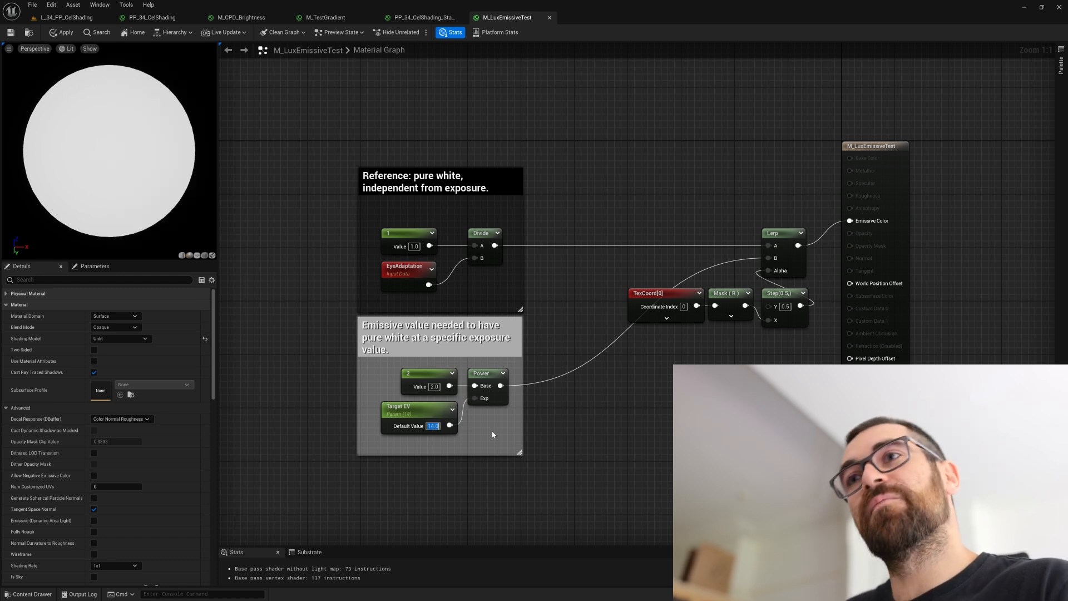
pyautogui.click(493, 431)
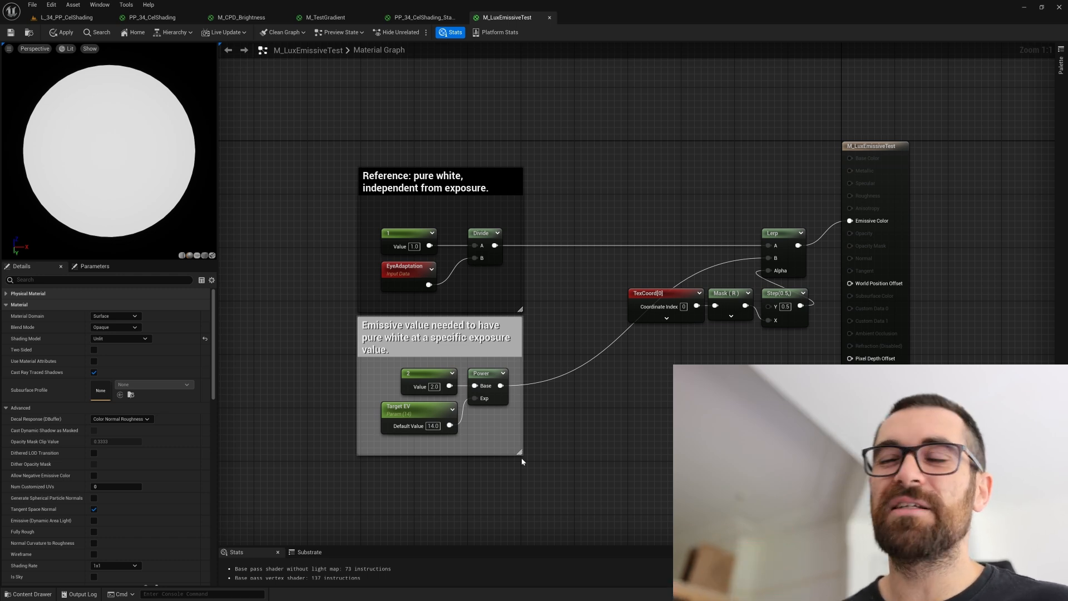
# - Review the constant, Target EV and Power nodes, and set the Target EV default value to 16
pyautogui.moveTo(489, 433); pyautogui.dragTo(393, 371)
pyautogui.click(394, 371)
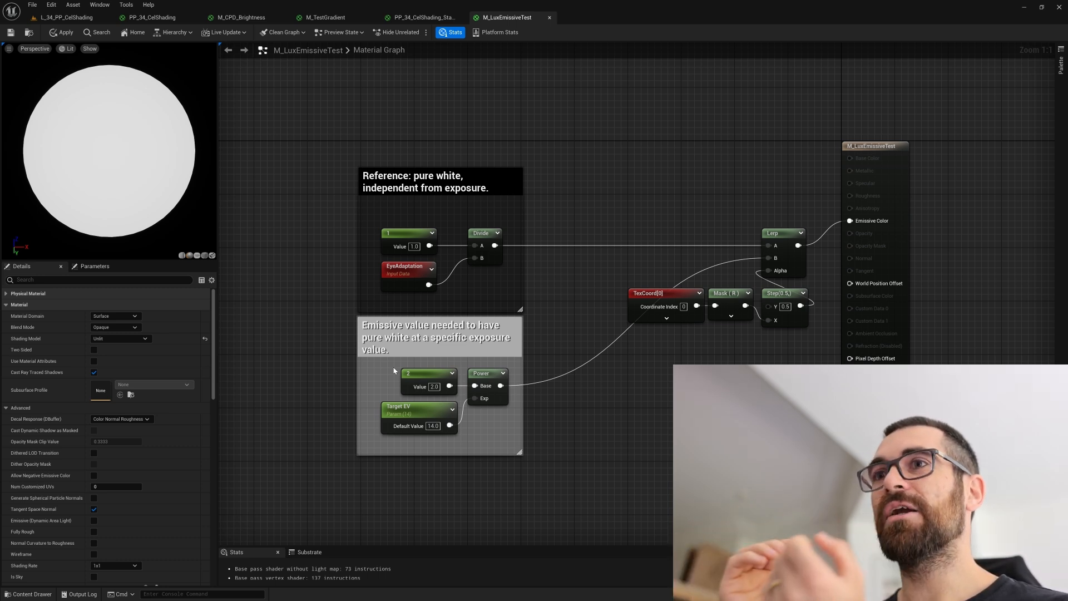
pyautogui.moveTo(393, 370); pyautogui.dragTo(504, 434)
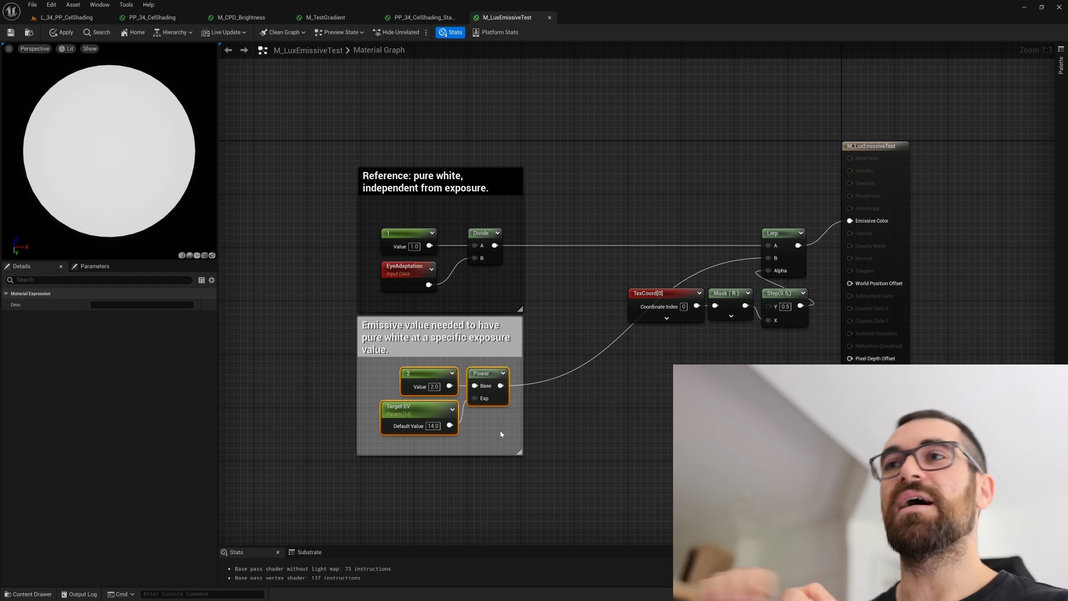
pyautogui.click(433, 425)
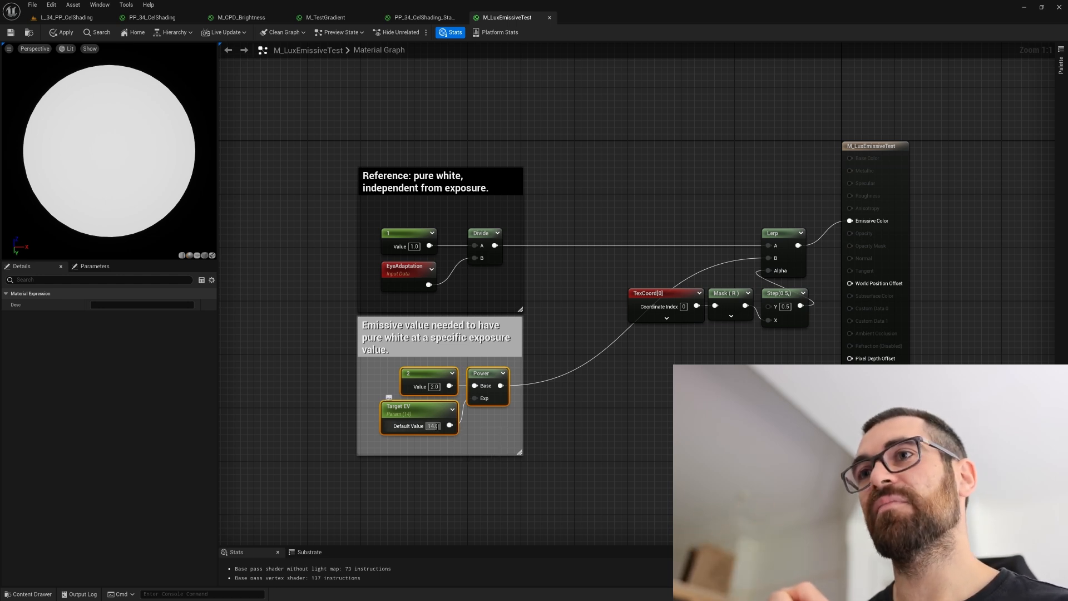
pyautogui.write('16')
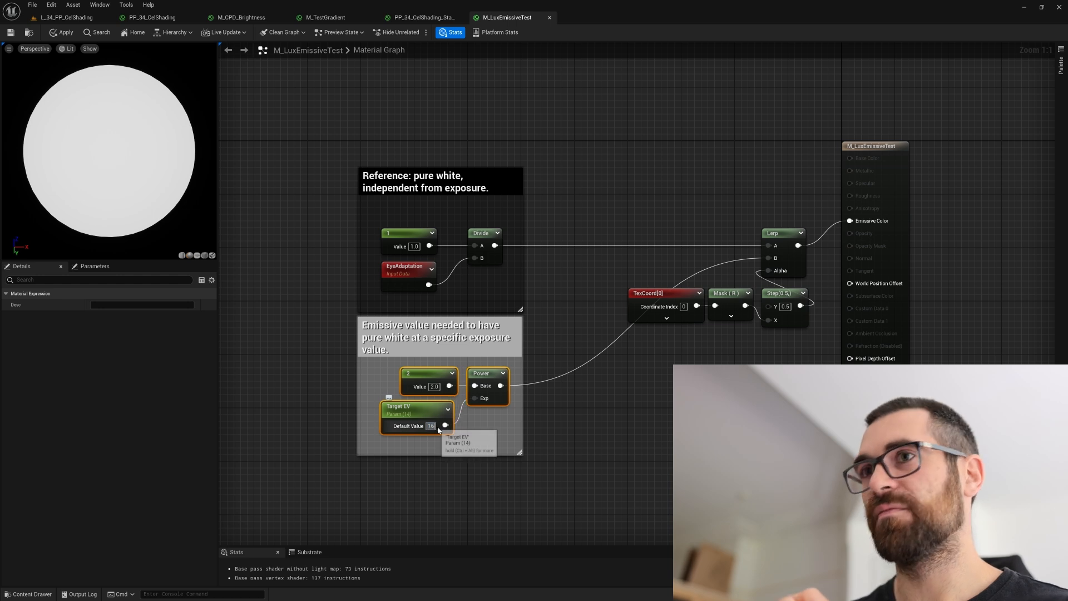
pyautogui.press('Return')
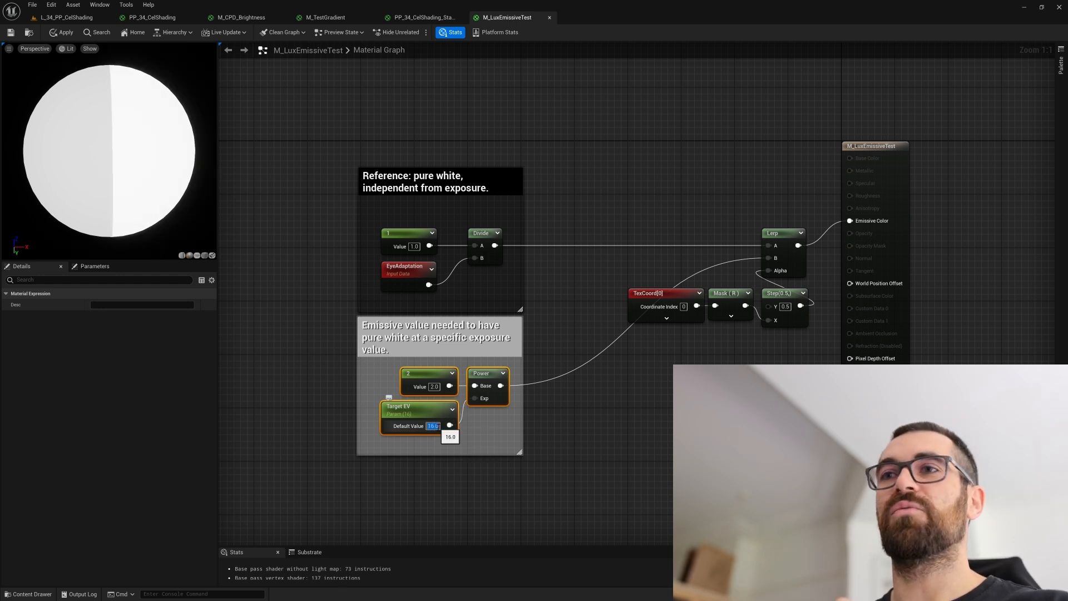